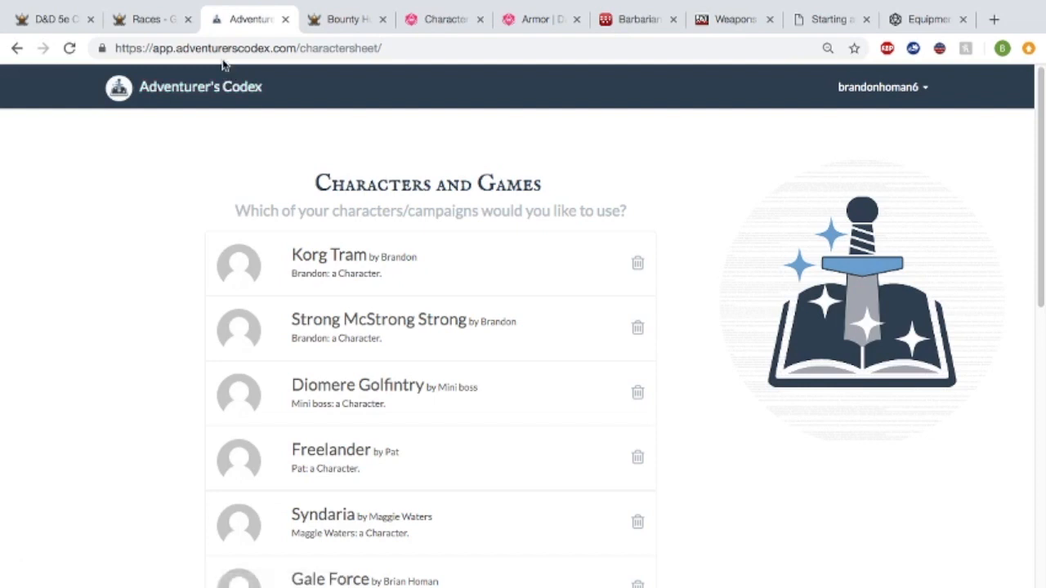
Start a new character from scratch as a player and proceed to the character details form.
{"action": "left_click", "coordinate": [196, 91]}
{"action": "left_click", "coordinate": [433, 245]}
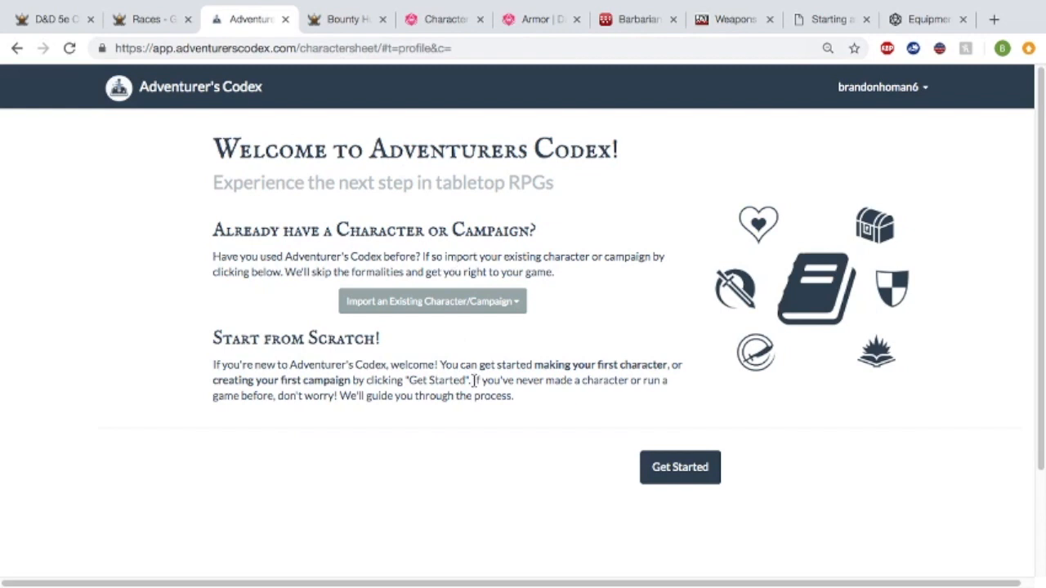
{"action": "left_click", "coordinate": [682, 468]}
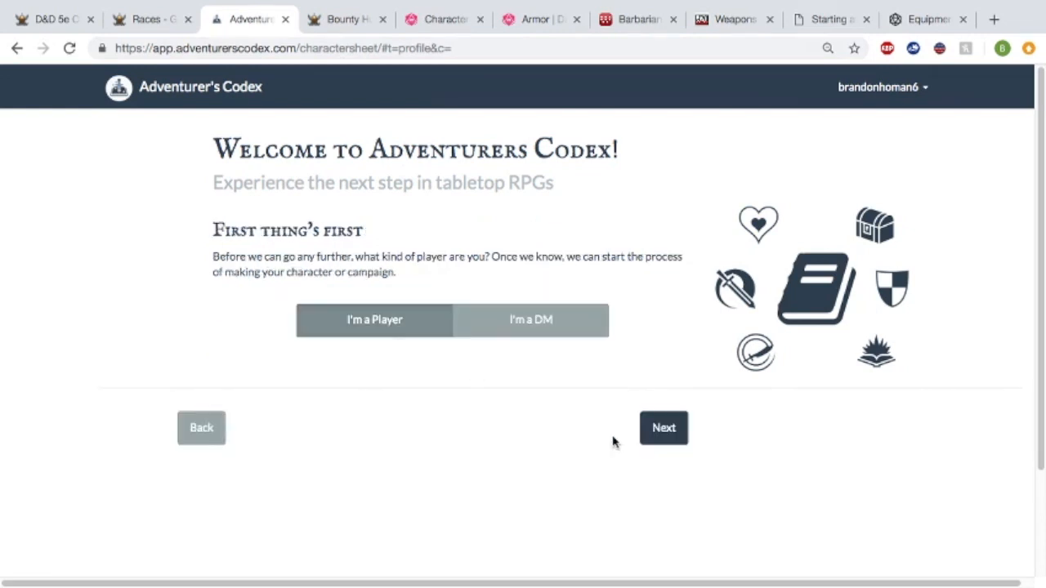
{"action": "left_click", "coordinate": [647, 439]}
{"action": "left_click", "coordinate": [448, 303]}
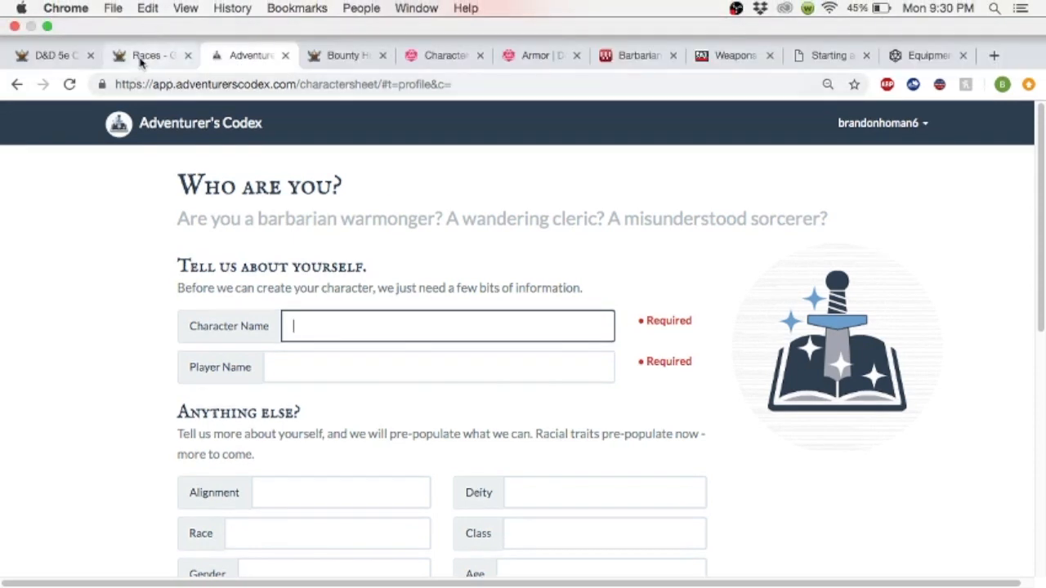
Switch to the Giger's 5e D&D wiki and examine the lists of available races and classes.
{"action": "left_click", "coordinate": [139, 63]}
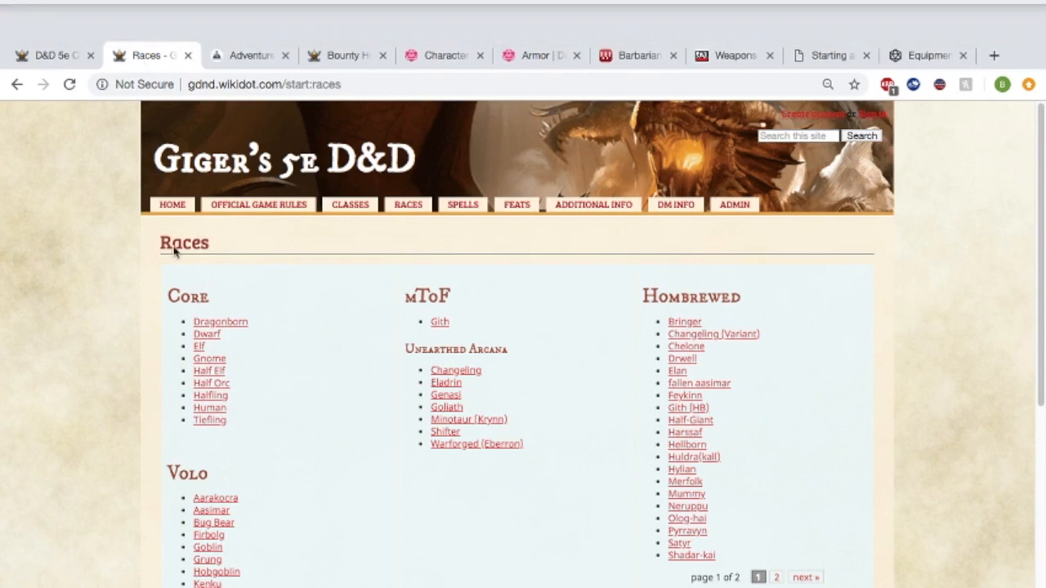
{"action": "scroll", "coordinate": [205, 290], "scroll_direction": "down", "scroll_amount": 4}
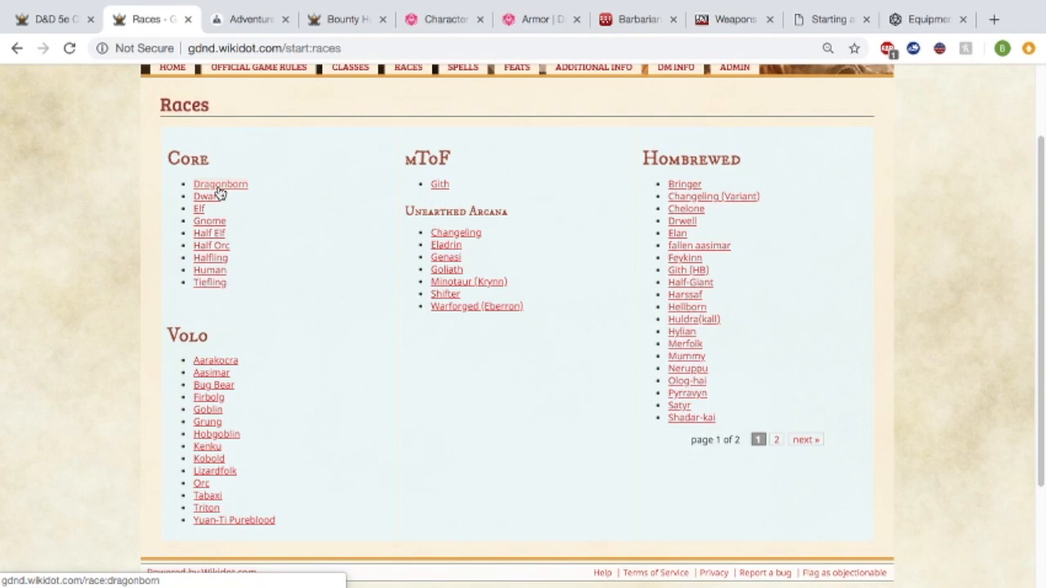
{"action": "left_click", "coordinate": [53, 21]}
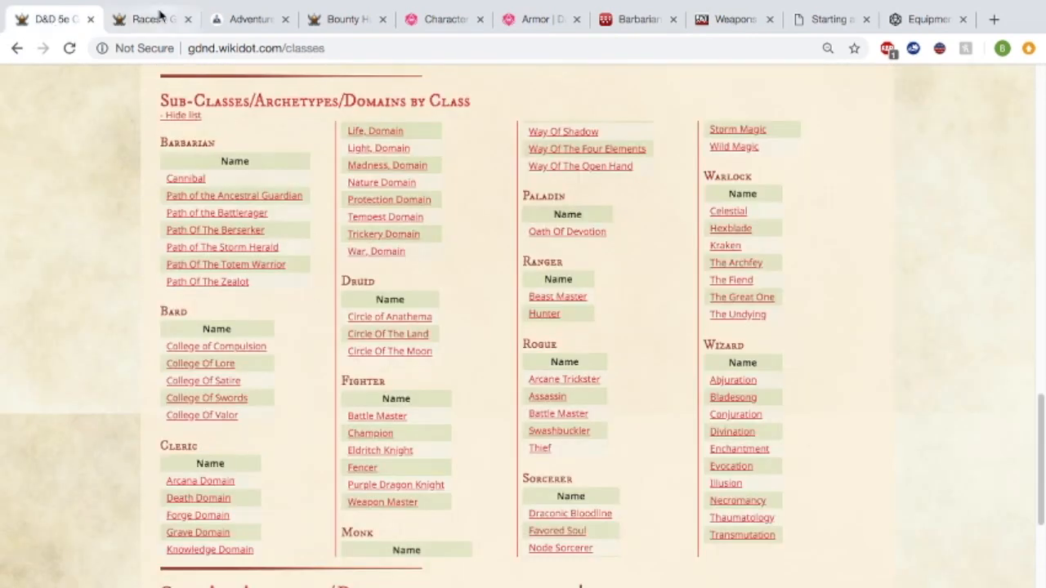
{"action": "left_click", "coordinate": [147, 20]}
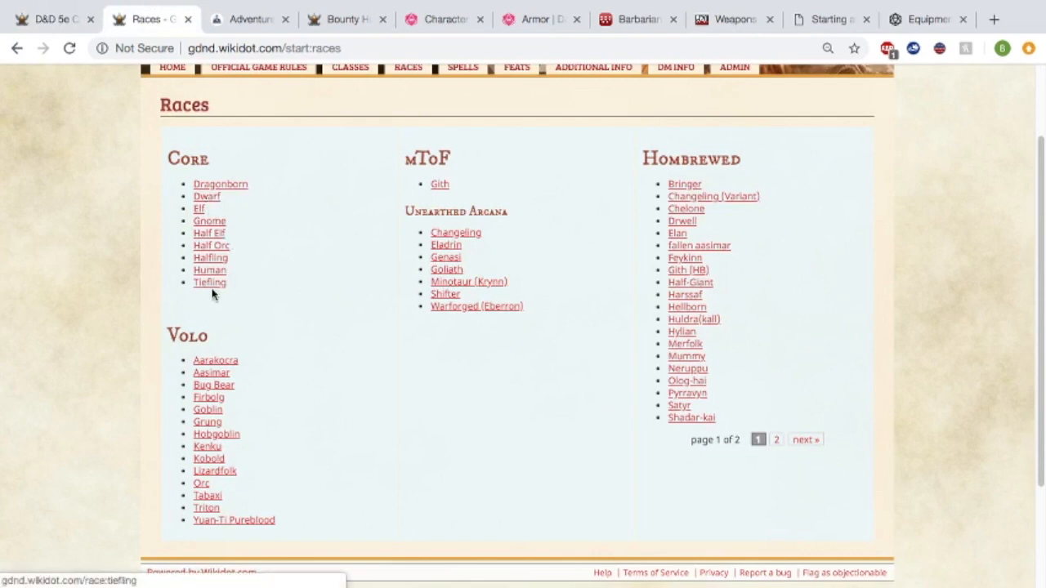
{"action": "left_click", "coordinate": [47, 20]}
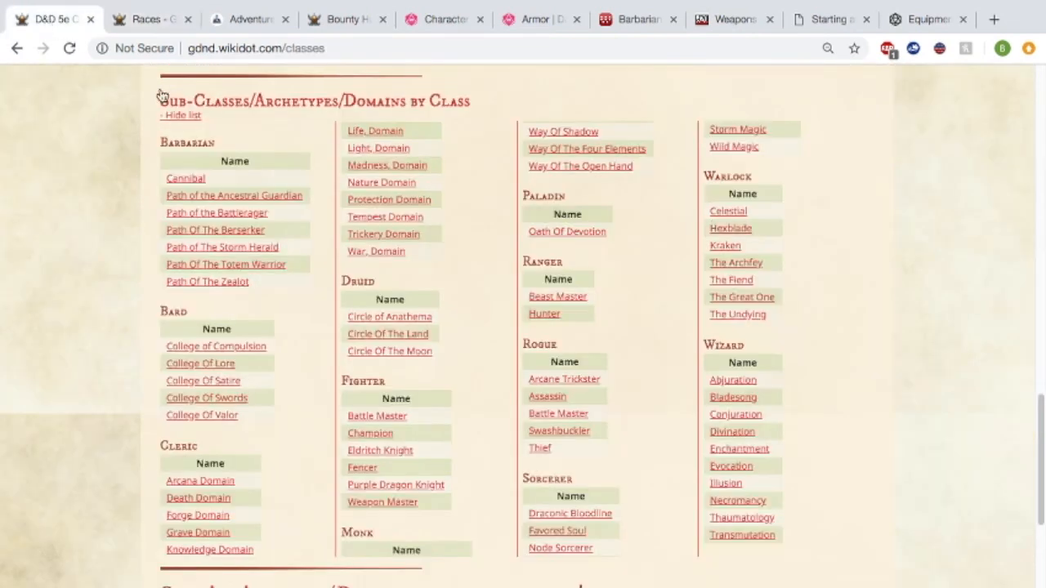
{"action": "scroll", "coordinate": [170, 107], "scroll_direction": "up", "scroll_amount": 8}
{"action": "scroll", "coordinate": [170, 109], "scroll_direction": "up", "scroll_amount": 2}
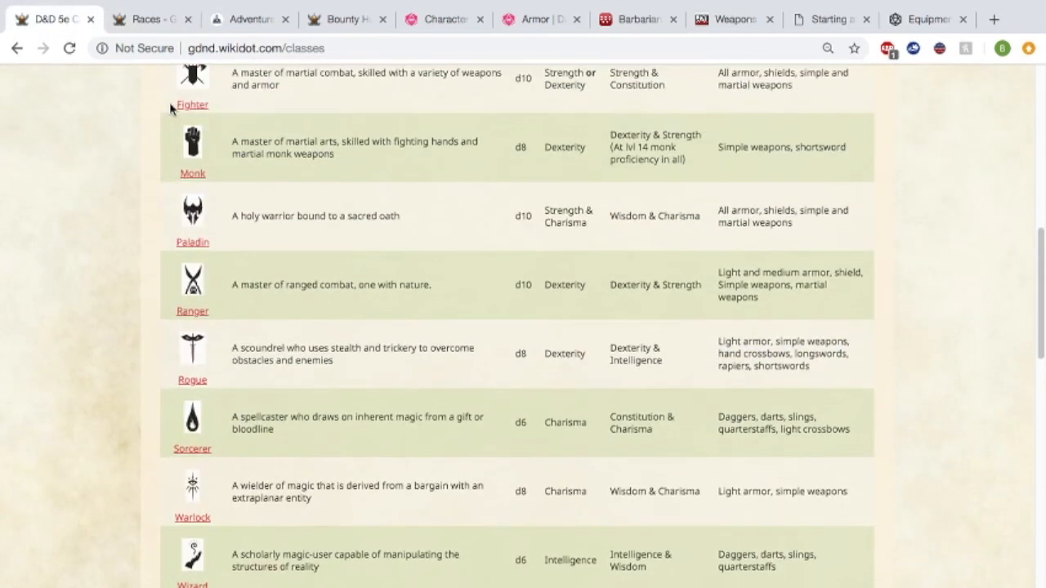
Open the Half Orc race page from the race list and examine the Half-Orc traits.
{"action": "left_click", "coordinate": [147, 18]}
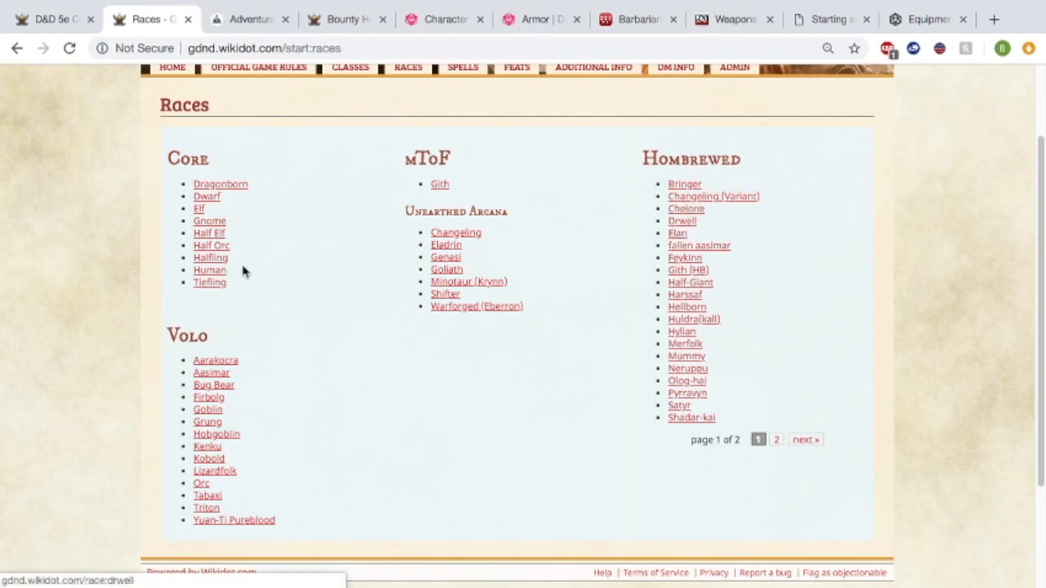
{"action": "left_click", "coordinate": [222, 246]}
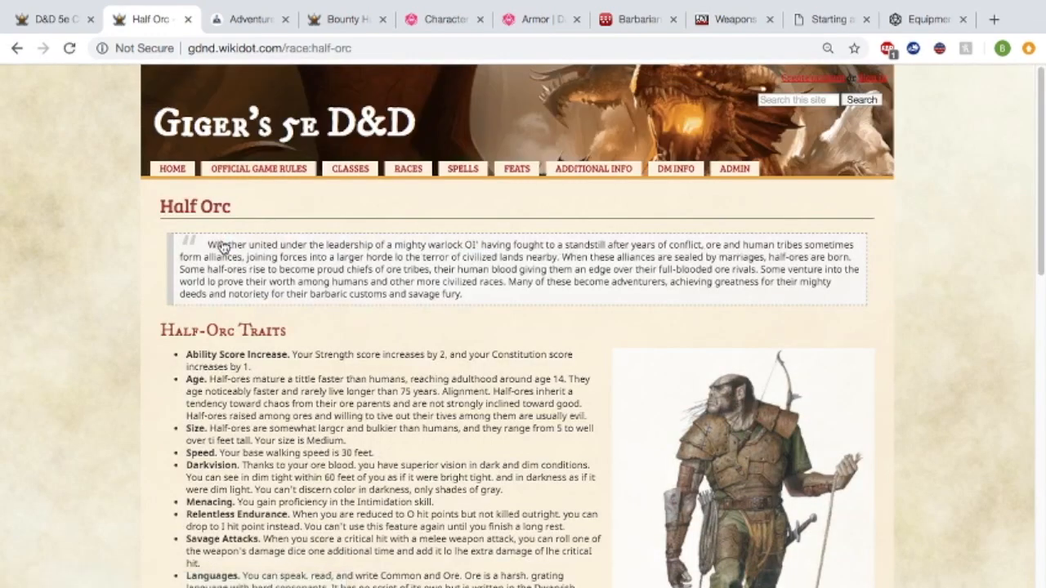
{"action": "scroll", "coordinate": [223, 247], "scroll_direction": "down", "scroll_amount": 4}
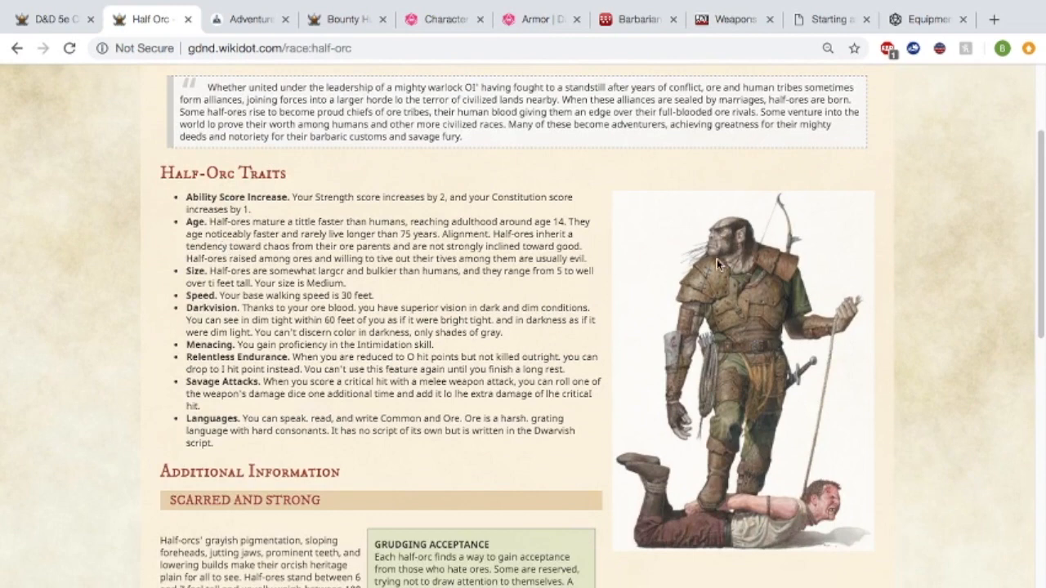
{"action": "scroll", "coordinate": [541, 237], "scroll_direction": "up", "scroll_amount": 1}
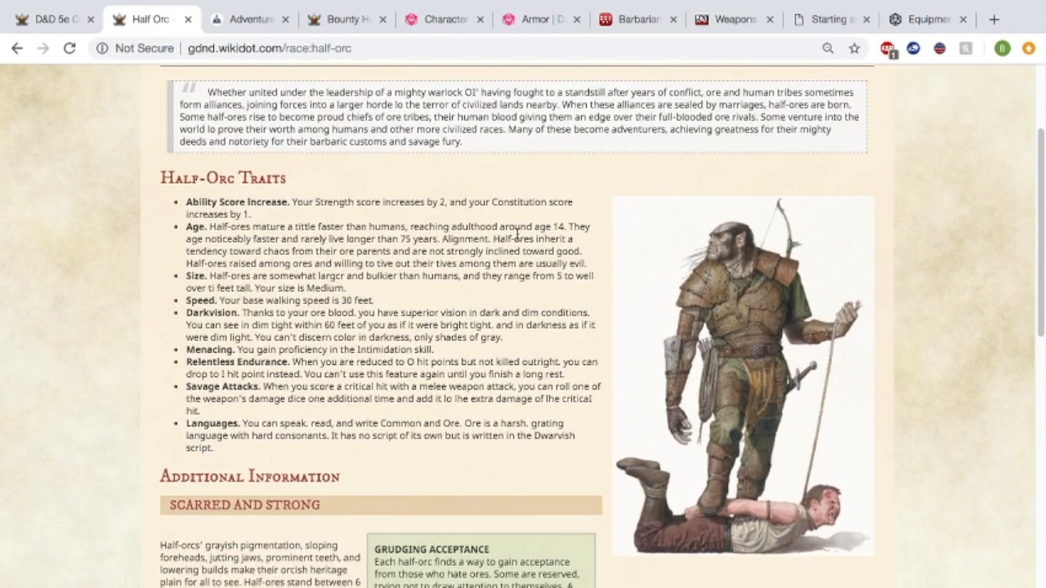
{"action": "left_click_drag", "start_coordinate": [185, 202], "coordinate": [473, 423]}
{"action": "scroll", "coordinate": [210, 136], "scroll_direction": "up", "scroll_amount": 3}
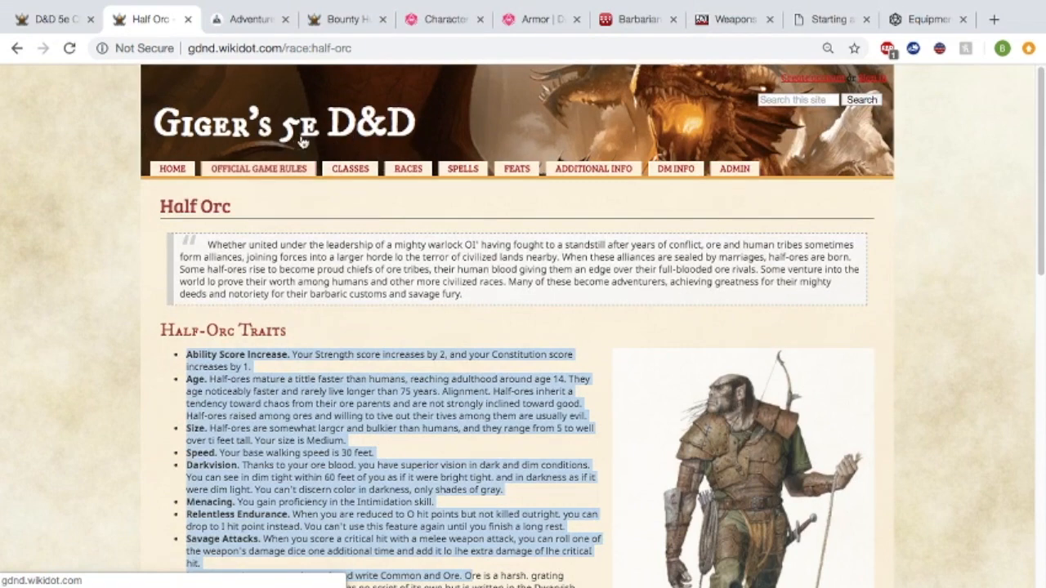
Return to the race list, reopen the Half Orc page and review its additional information and traits.
{"action": "left_click", "coordinate": [419, 171]}
{"action": "left_click", "coordinate": [219, 350]}
{"action": "scroll", "coordinate": [355, 278], "scroll_direction": "down", "scroll_amount": 10}
{"action": "scroll", "coordinate": [354, 278], "scroll_direction": "down", "scroll_amount": 5}
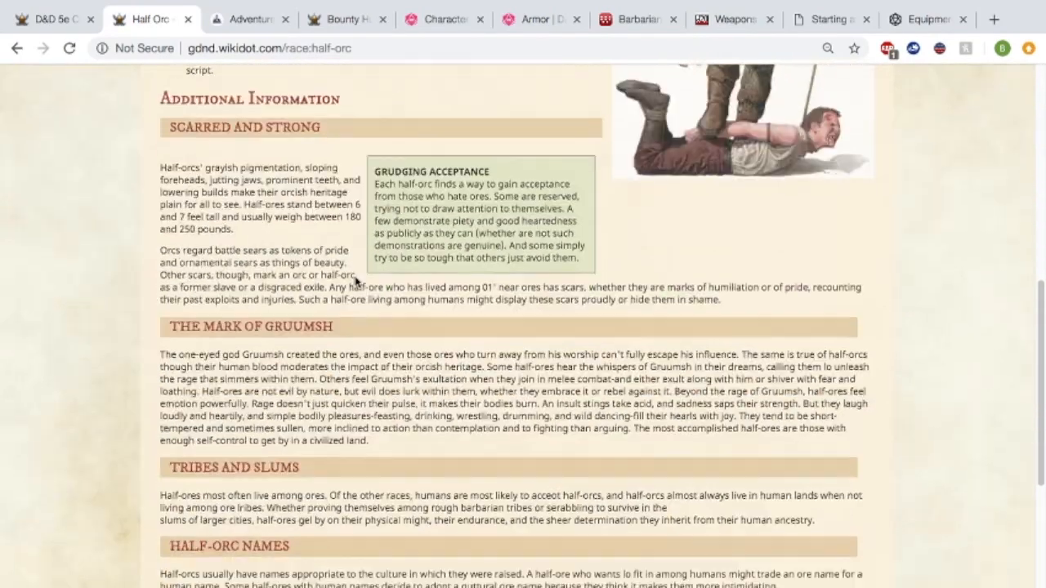
{"action": "scroll", "coordinate": [355, 277], "scroll_direction": "up", "scroll_amount": 7}
{"action": "scroll", "coordinate": [354, 280], "scroll_direction": "up", "scroll_amount": 2}
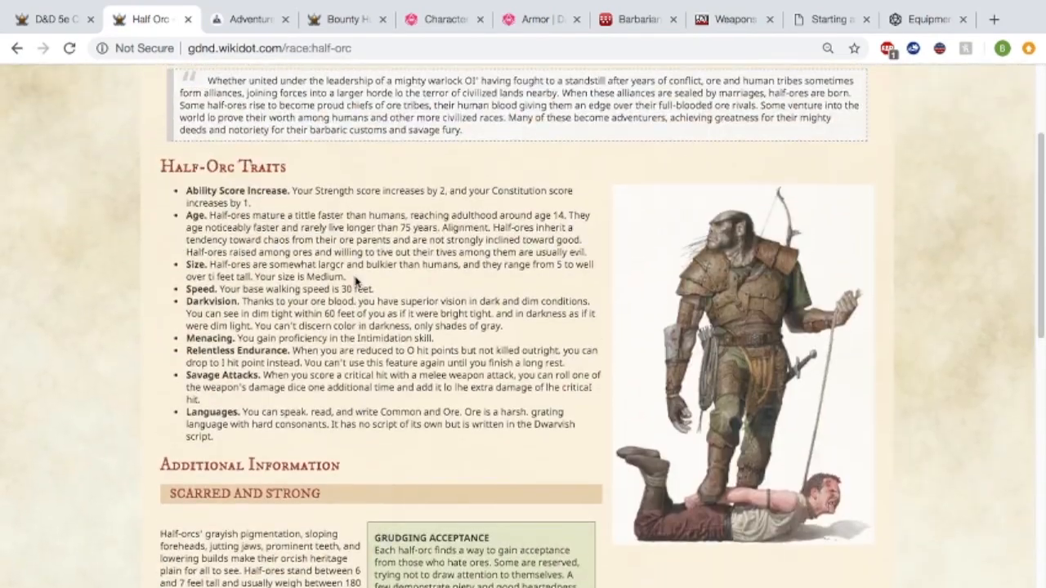
Look up the suggested male names in the Half-Orc Names section of the race page.
{"action": "left_click", "coordinate": [241, 19]}
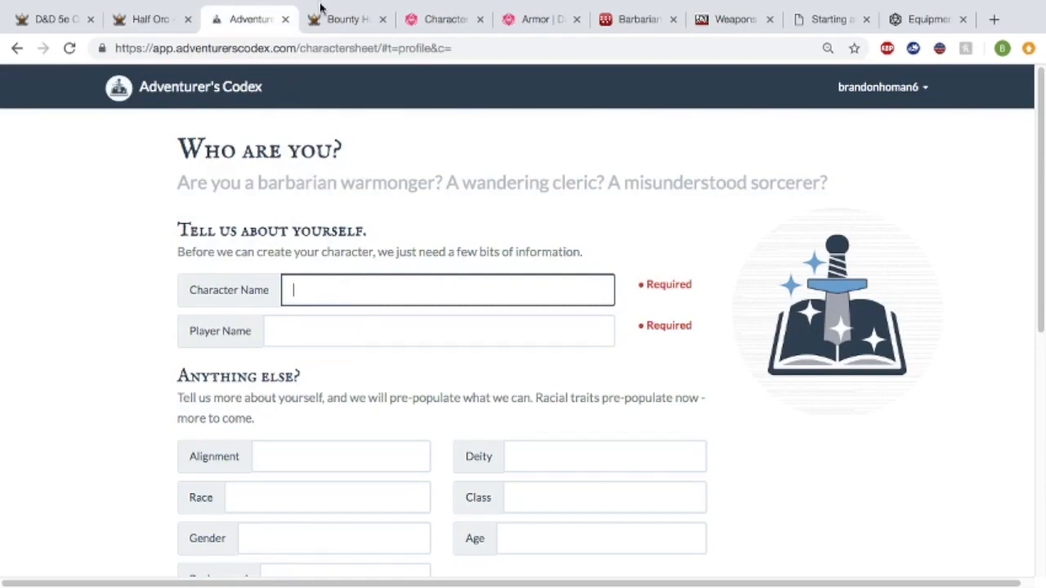
{"action": "left_click", "coordinate": [169, 22]}
{"action": "scroll", "coordinate": [417, 295], "scroll_direction": "down", "scroll_amount": 10}
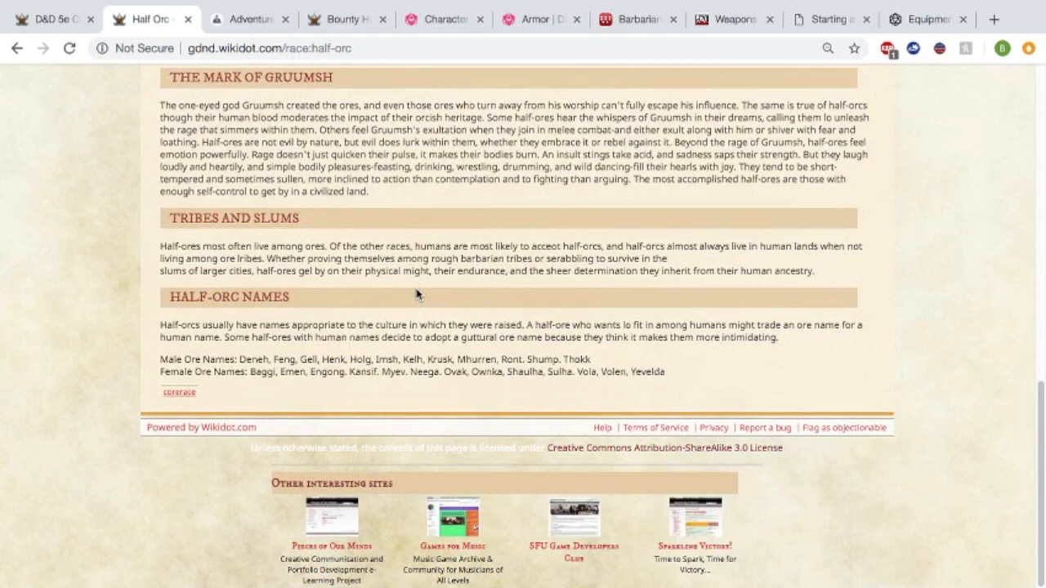
{"action": "left_click_drag", "start_coordinate": [239, 359], "coordinate": [596, 363]}
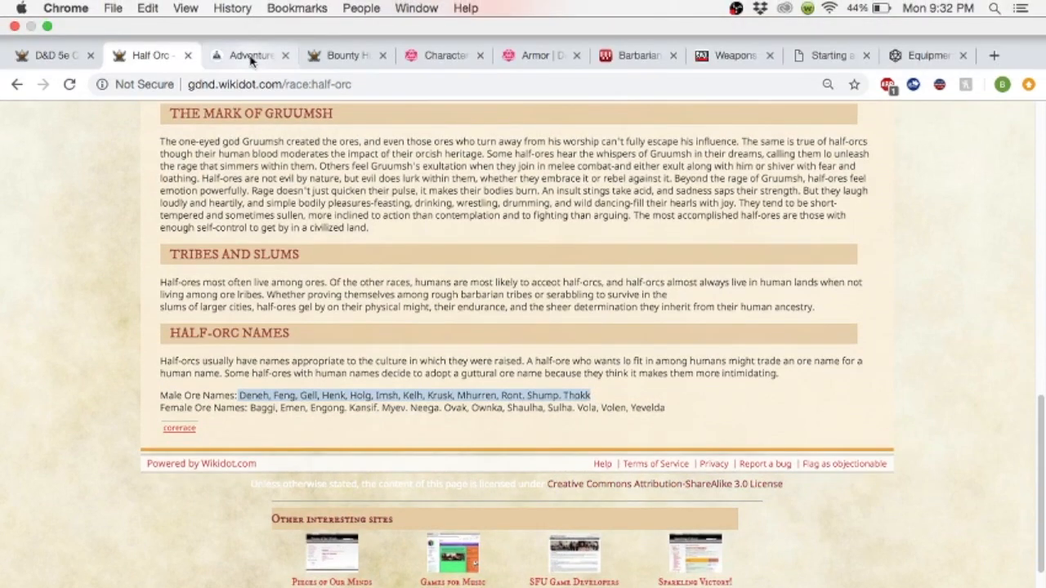
Switch to Adventurer's Codex, enter Korg Tram as the character name and fill in the player's name.
{"action": "left_click", "coordinate": [251, 26]}
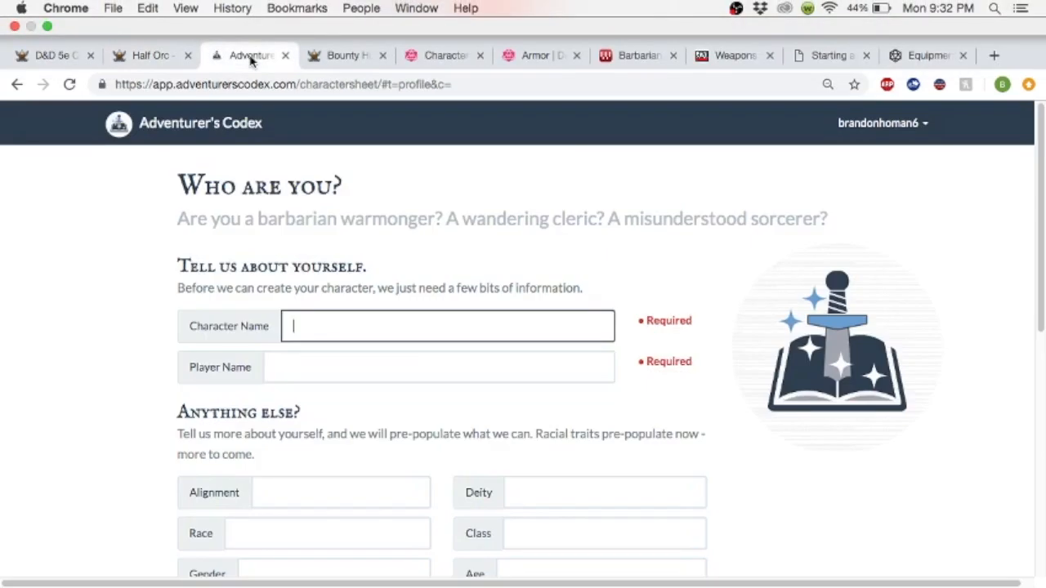
{"action": "type", "text": "Korg"}
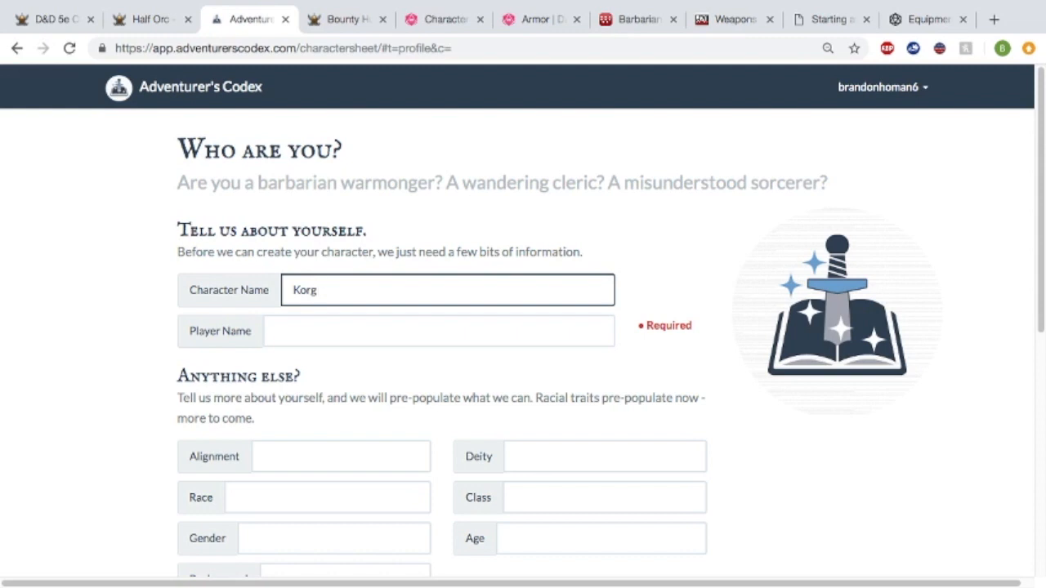
{"action": "type", "text": "Tram"}
{"action": "left_click", "coordinate": [336, 332]}
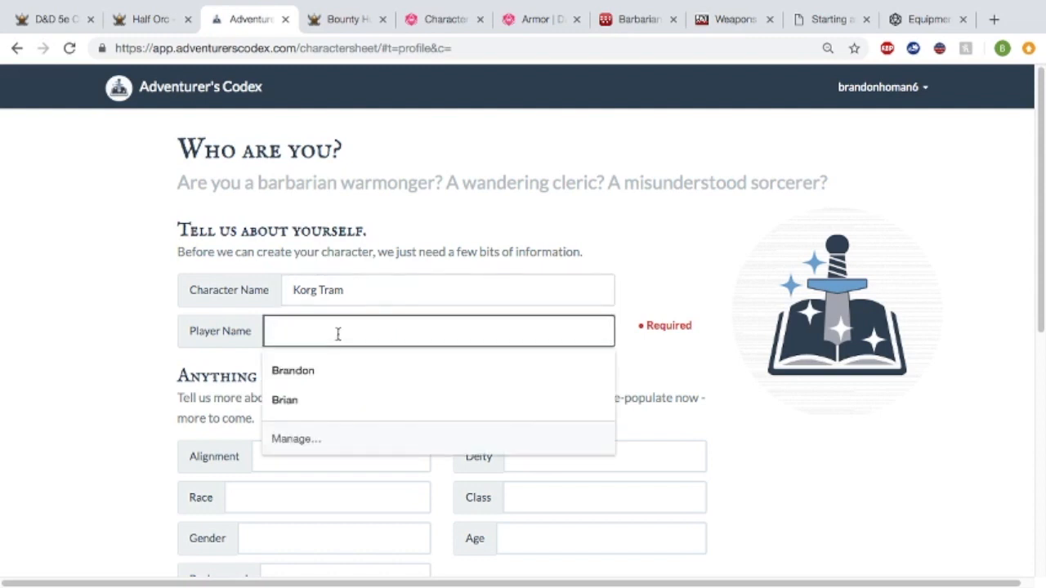
{"action": "left_click", "coordinate": [330, 372]}
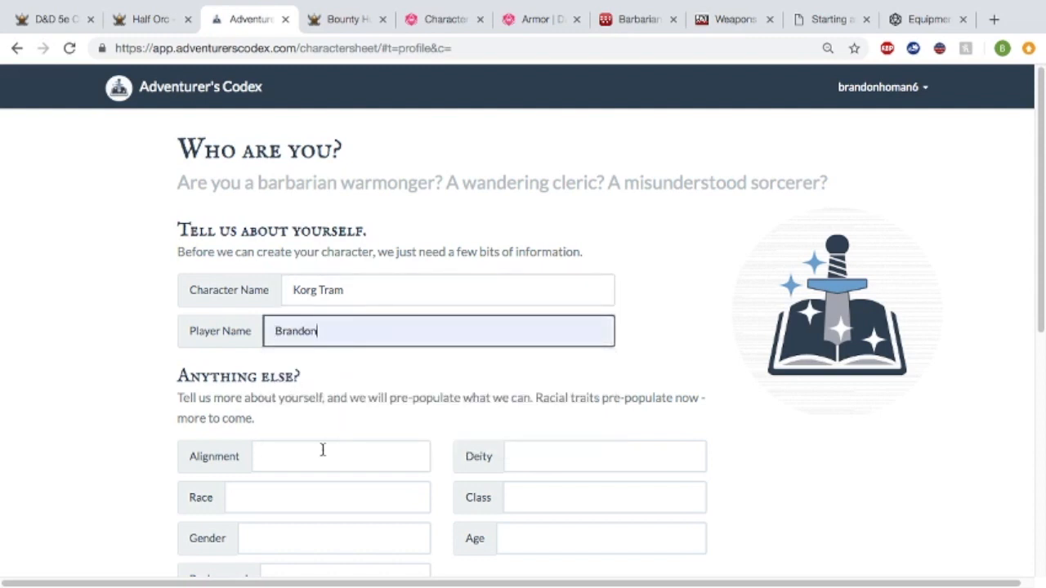
Set the character's alignment to Neutral good and the race to Half-Orc.
{"action": "left_click", "coordinate": [322, 450]}
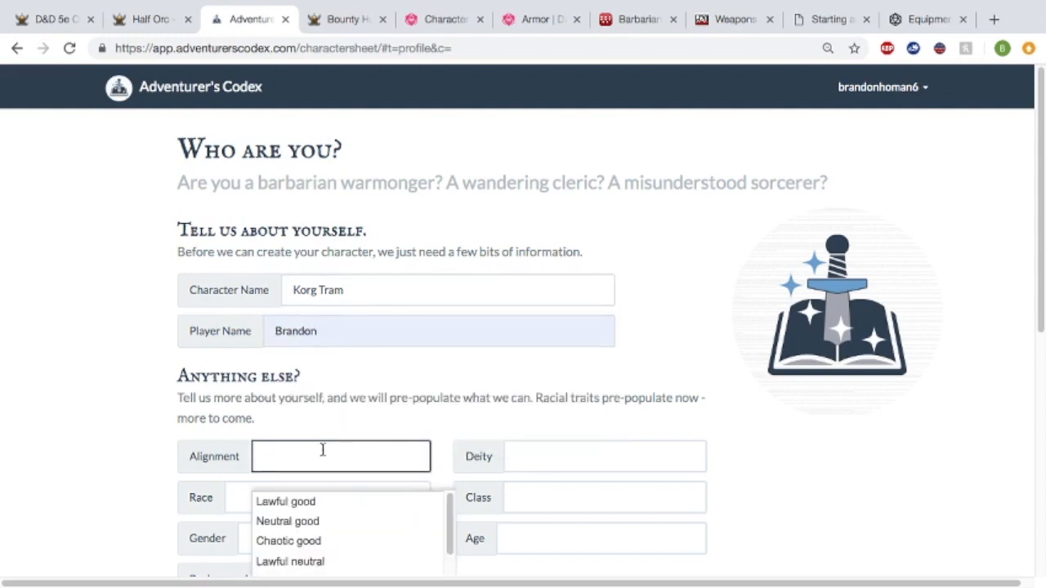
{"action": "scroll", "coordinate": [323, 450], "scroll_direction": "down", "scroll_amount": 2}
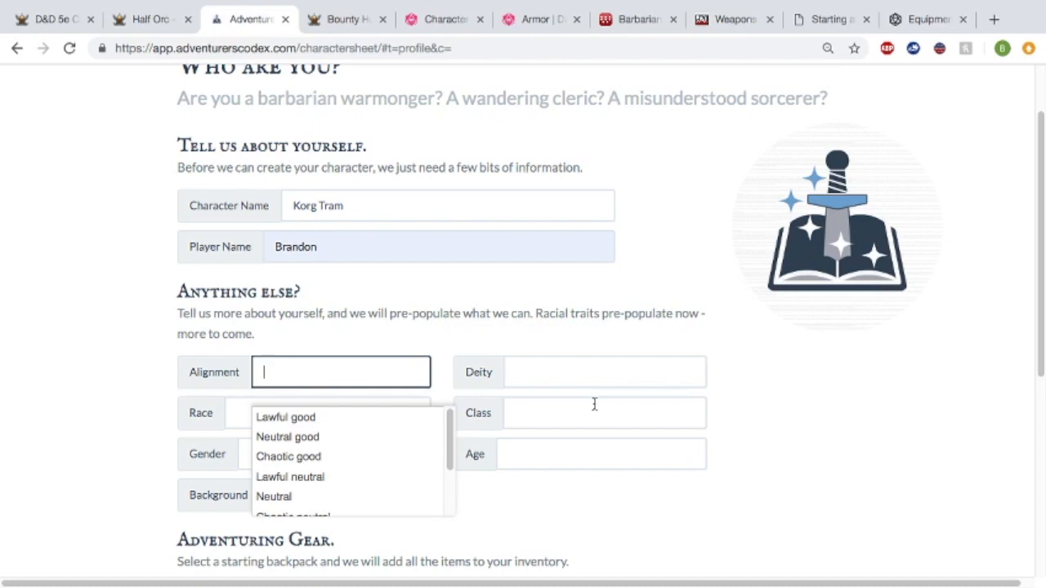
{"action": "left_click", "coordinate": [395, 438]}
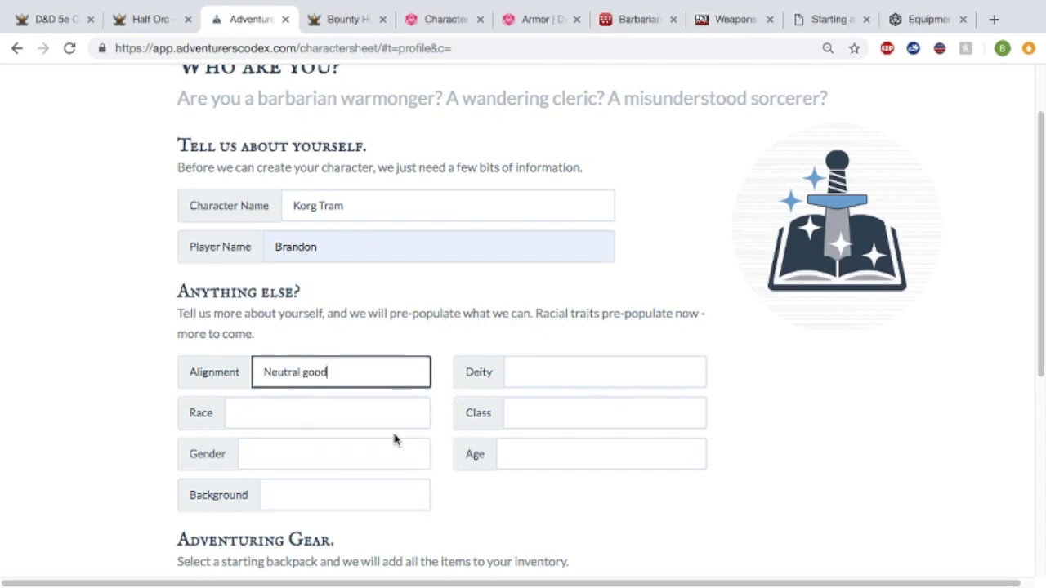
{"action": "left_click", "coordinate": [354, 409]}
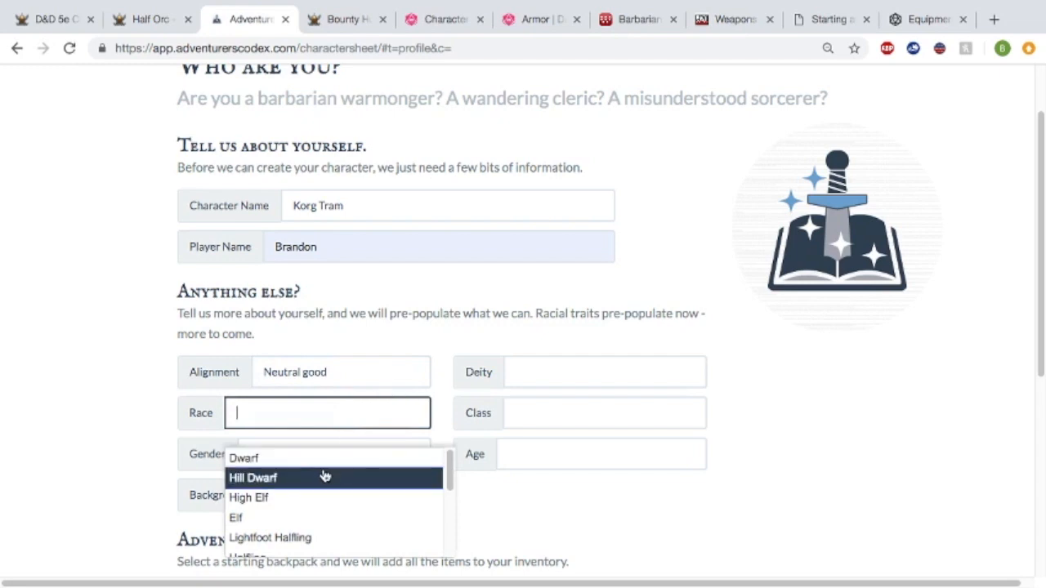
{"action": "scroll", "coordinate": [322, 476], "scroll_direction": "down", "scroll_amount": 2}
{"action": "scroll", "coordinate": [324, 477], "scroll_direction": "up", "scroll_amount": 2}
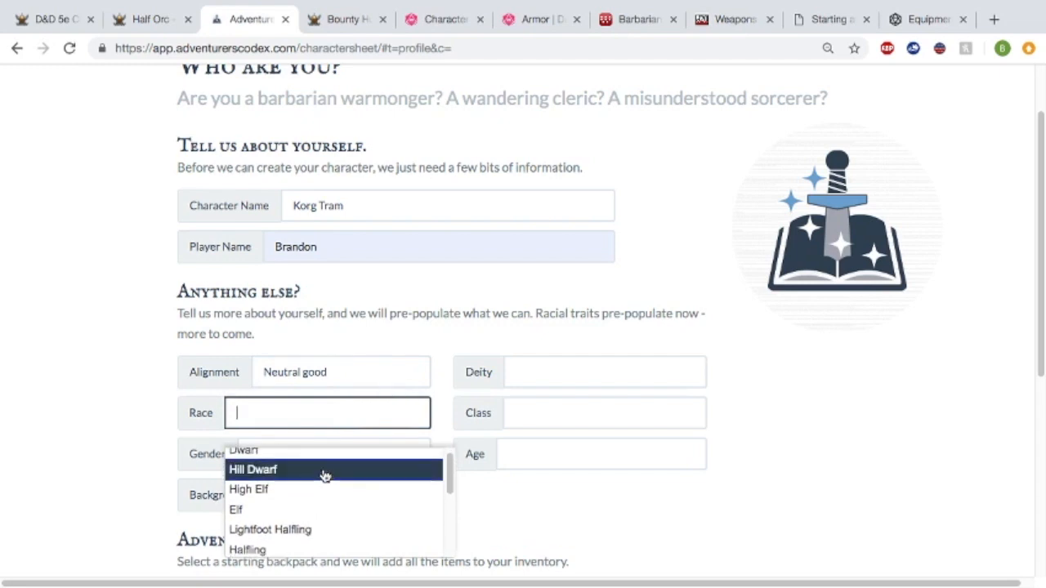
{"action": "scroll", "coordinate": [324, 476], "scroll_direction": "down", "scroll_amount": 5}
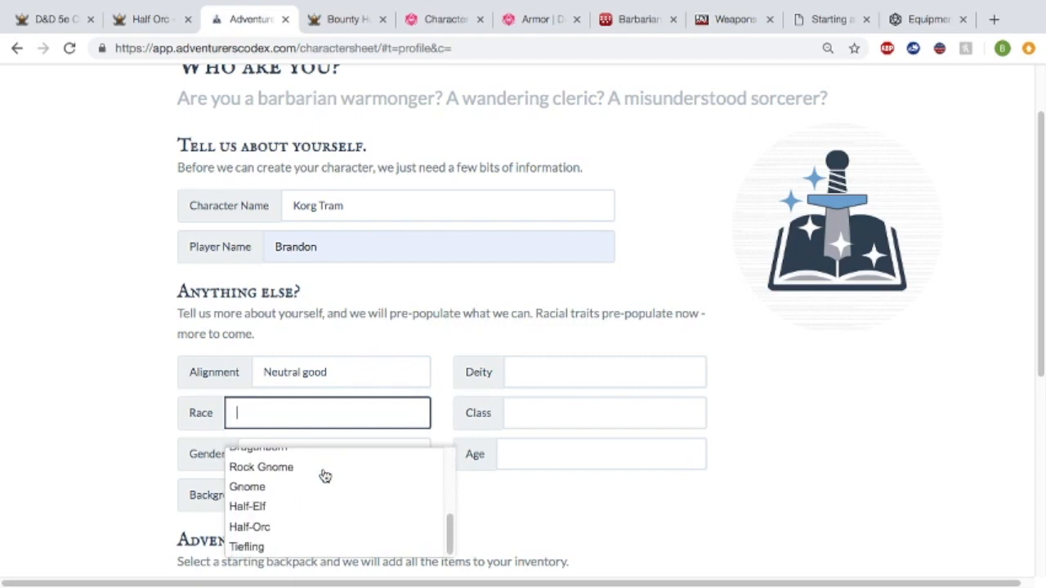
{"action": "left_click", "coordinate": [295, 527]}
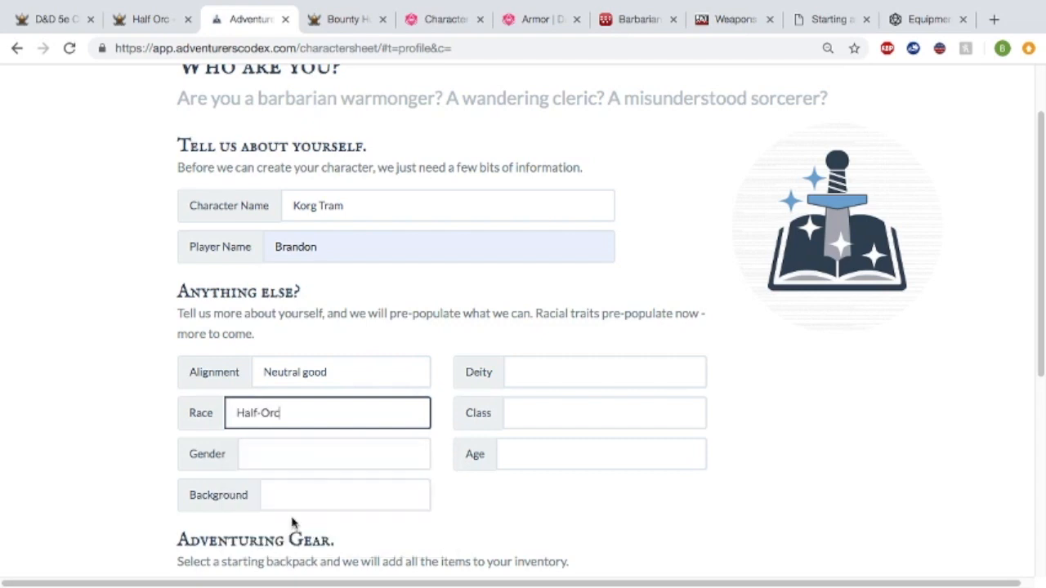
Set the character's gender to Male and the deity to NA.
{"action": "left_click", "coordinate": [287, 447]}
{"action": "type", "text": "Male"}
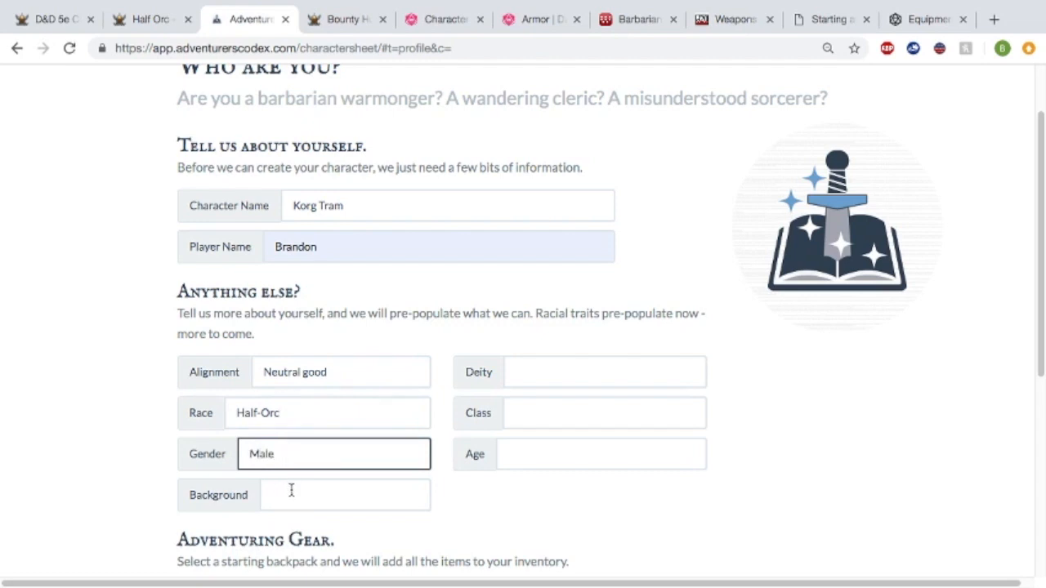
{"action": "left_click", "coordinate": [570, 376]}
{"action": "type", "text": "NA"}
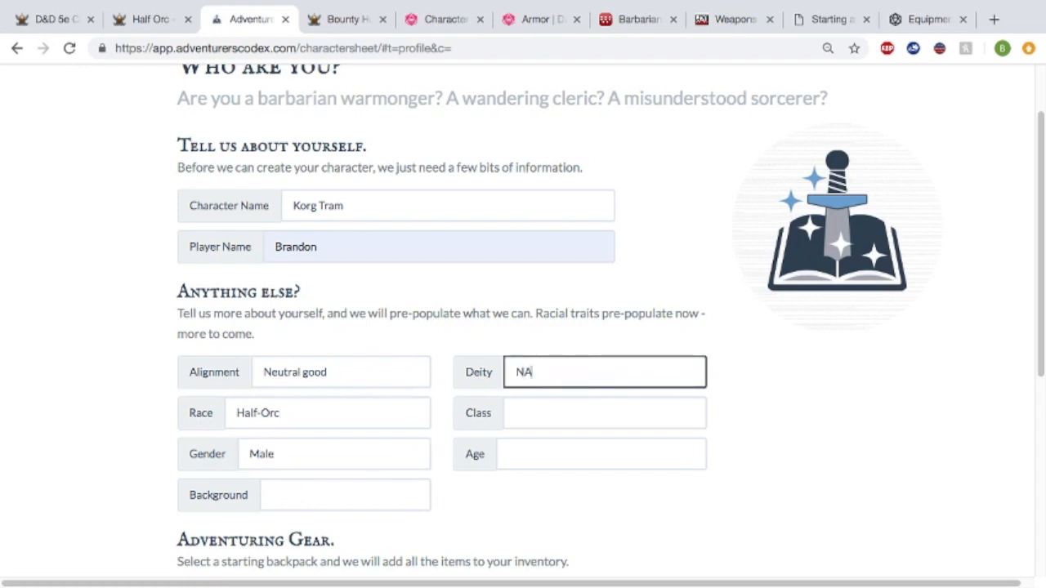
Choose Barbarian as the character's class.
{"action": "left_click", "coordinate": [571, 409]}
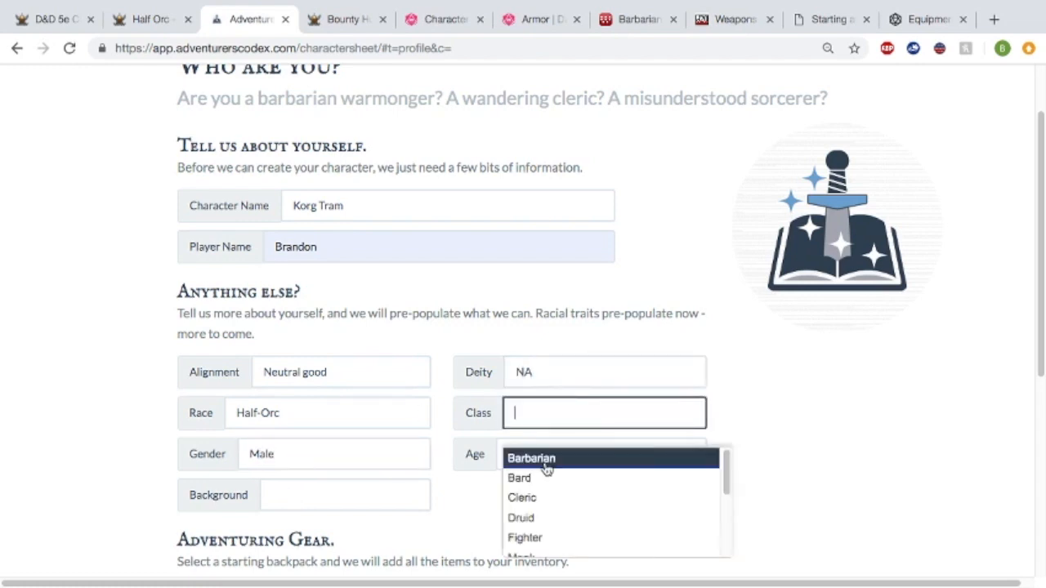
{"action": "scroll", "coordinate": [546, 469], "scroll_direction": "down", "scroll_amount": 1}
{"action": "scroll", "coordinate": [545, 469], "scroll_direction": "down", "scroll_amount": 2}
{"action": "scroll", "coordinate": [546, 469], "scroll_direction": "up", "scroll_amount": 3}
{"action": "scroll", "coordinate": [545, 467], "scroll_direction": "down", "scroll_amount": 2}
{"action": "scroll", "coordinate": [546, 468], "scroll_direction": "up", "scroll_amount": 3}
{"action": "left_click", "coordinate": [544, 463]}
Pick Barbarian as the class and look up the Age trait on the Half Orc wiki page.
{"action": "left_click", "coordinate": [537, 453]}
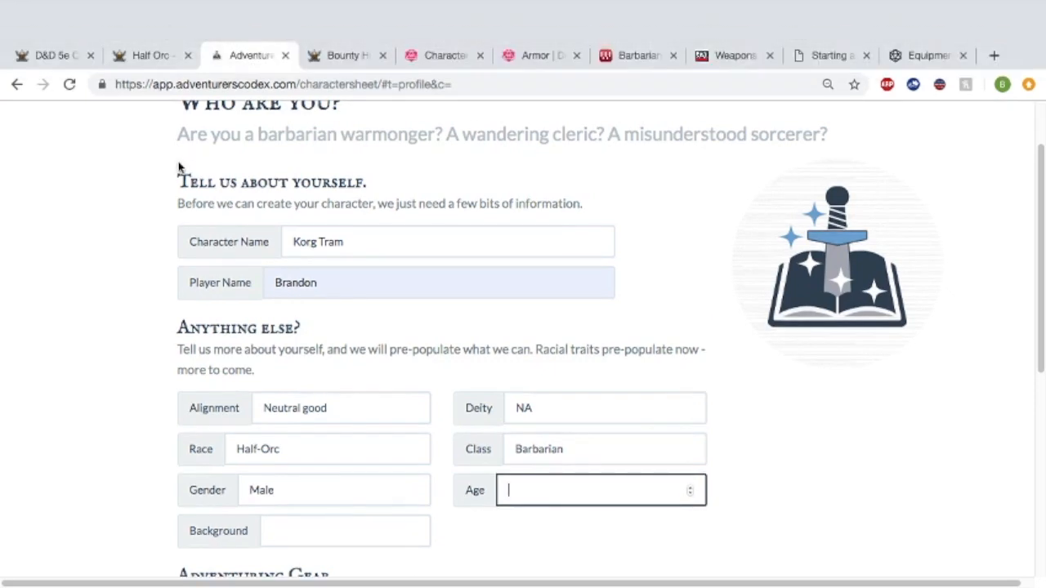
{"action": "left_click", "coordinate": [140, 27]}
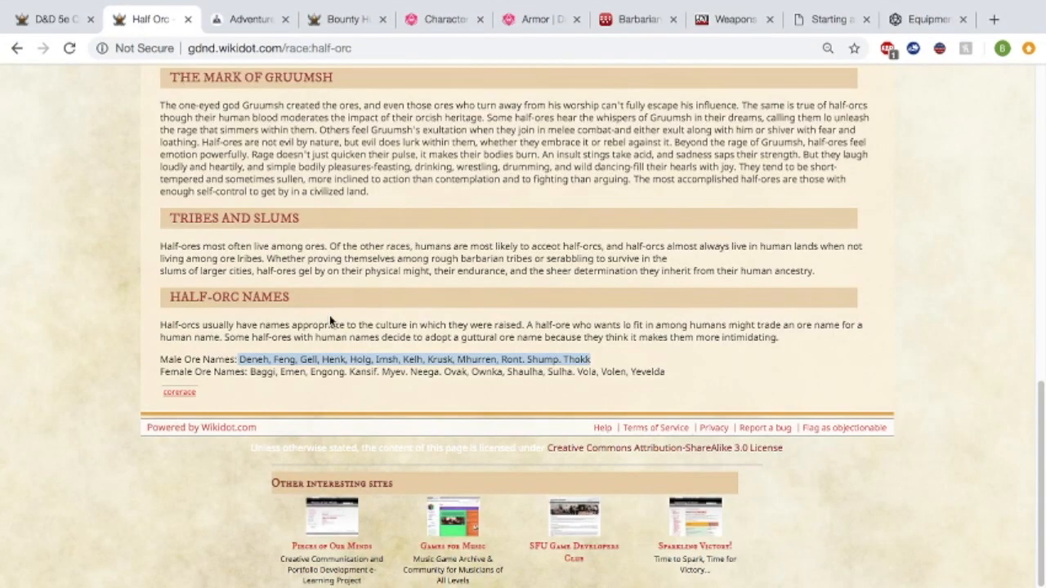
{"action": "scroll", "coordinate": [330, 319], "scroll_direction": "up", "scroll_amount": 6}
{"action": "scroll", "coordinate": [331, 320], "scroll_direction": "up", "scroll_amount": 2}
{"action": "scroll", "coordinate": [331, 318], "scroll_direction": "down", "scroll_amount": 5}
{"action": "scroll", "coordinate": [330, 317], "scroll_direction": "up", "scroll_amount": 3}
{"action": "scroll", "coordinate": [330, 317], "scroll_direction": "down", "scroll_amount": 1}
{"action": "scroll", "coordinate": [331, 317], "scroll_direction": "up", "scroll_amount": 5}
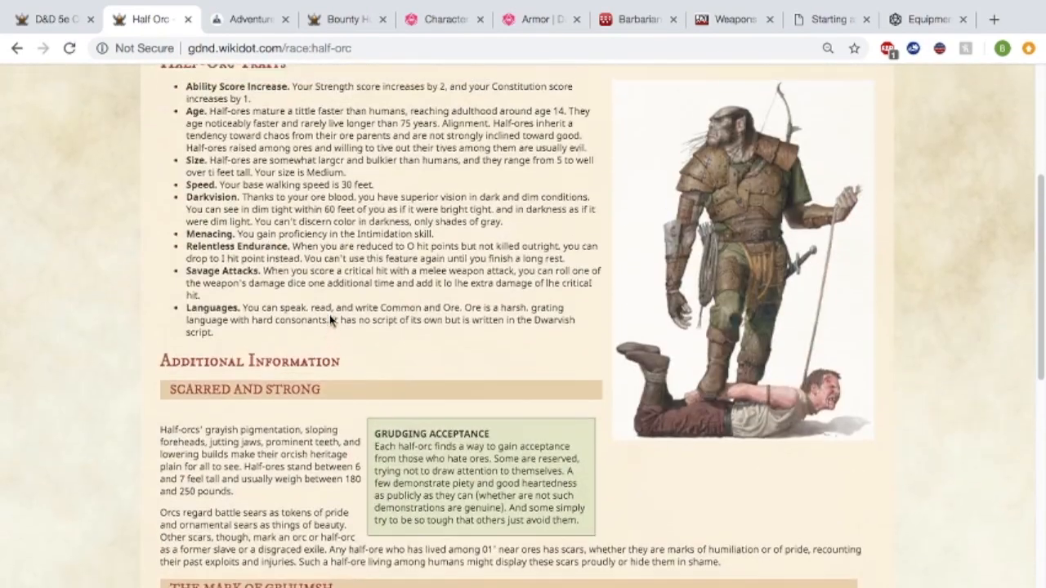
{"action": "left_click_drag", "start_coordinate": [189, 131], "coordinate": [586, 171]}
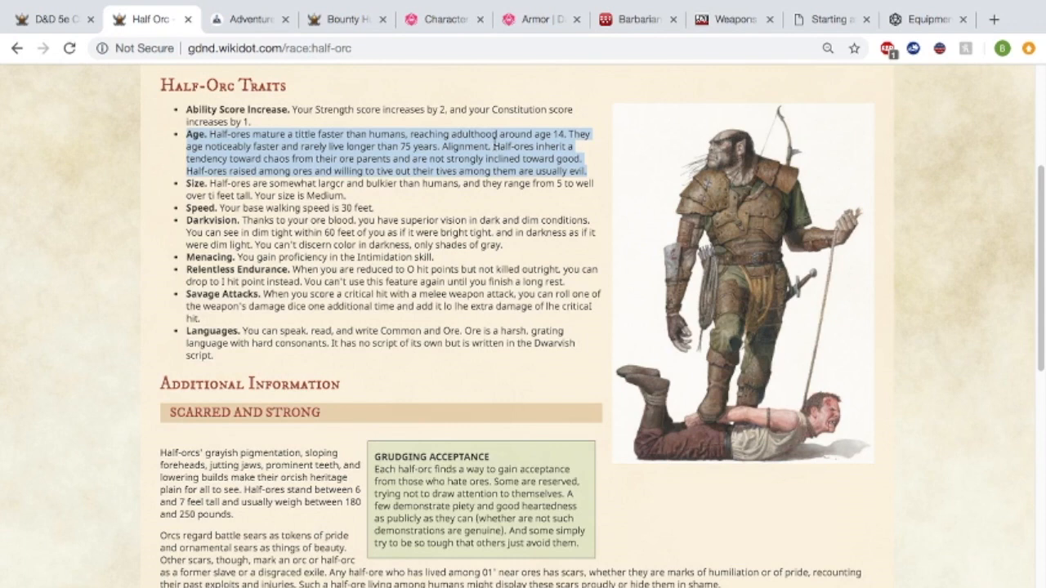
Return to the Adventurer's Codex form and set the character's age to 25.
{"action": "left_click", "coordinate": [253, 23]}
{"action": "type", "text": "25"}
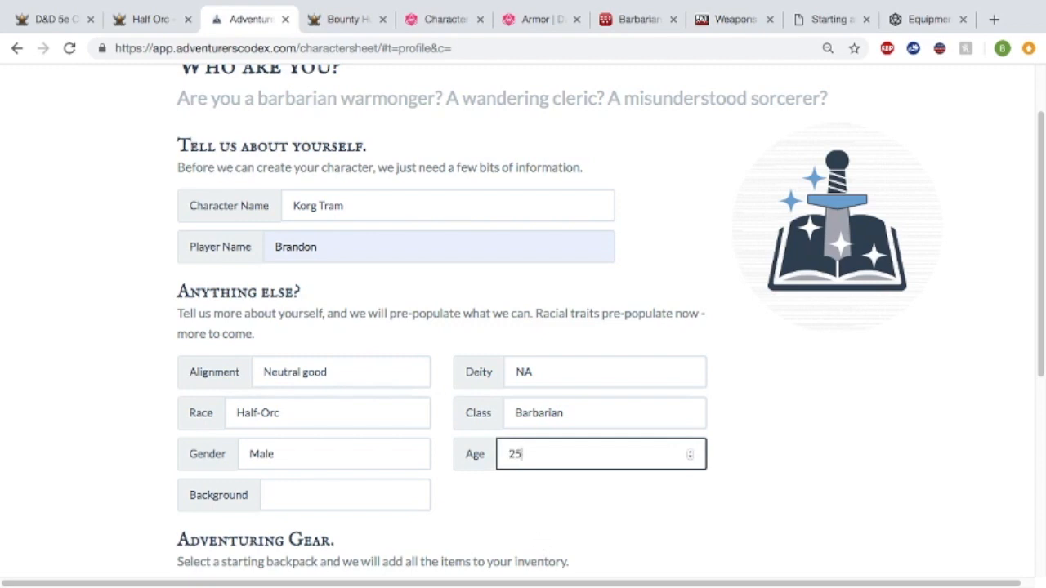
{"action": "scroll", "coordinate": [609, 542], "scroll_direction": "down", "scroll_amount": 2}
{"action": "scroll", "coordinate": [609, 542], "scroll_direction": "up", "scroll_amount": 1}
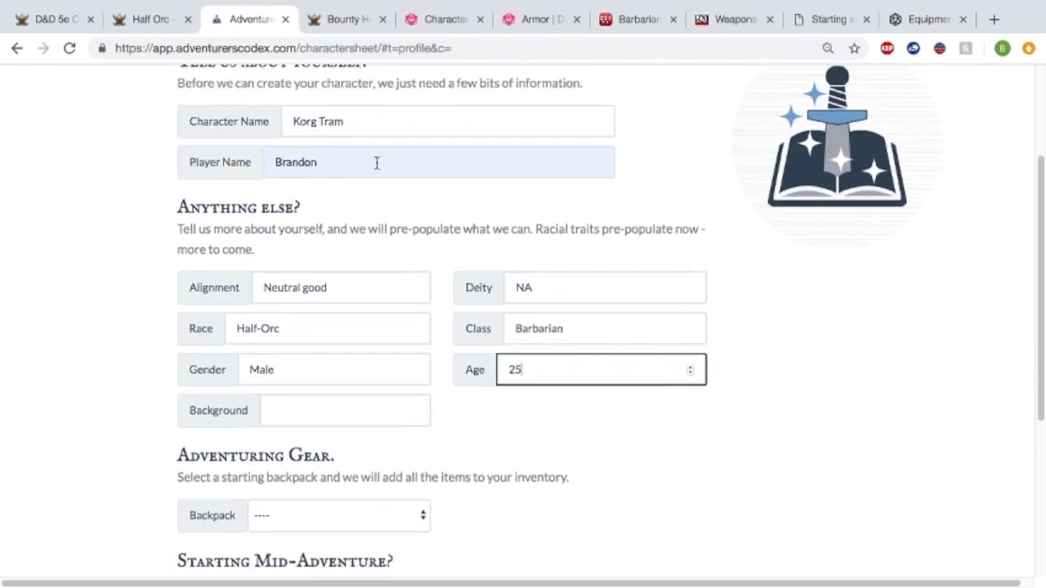
Search the Giger's 5e D&D wiki for "backgrounds" and open the Backgrounds page.
{"action": "left_click", "coordinate": [344, 19]}
{"action": "scroll", "coordinate": [343, 105], "scroll_direction": "up", "scroll_amount": 15}
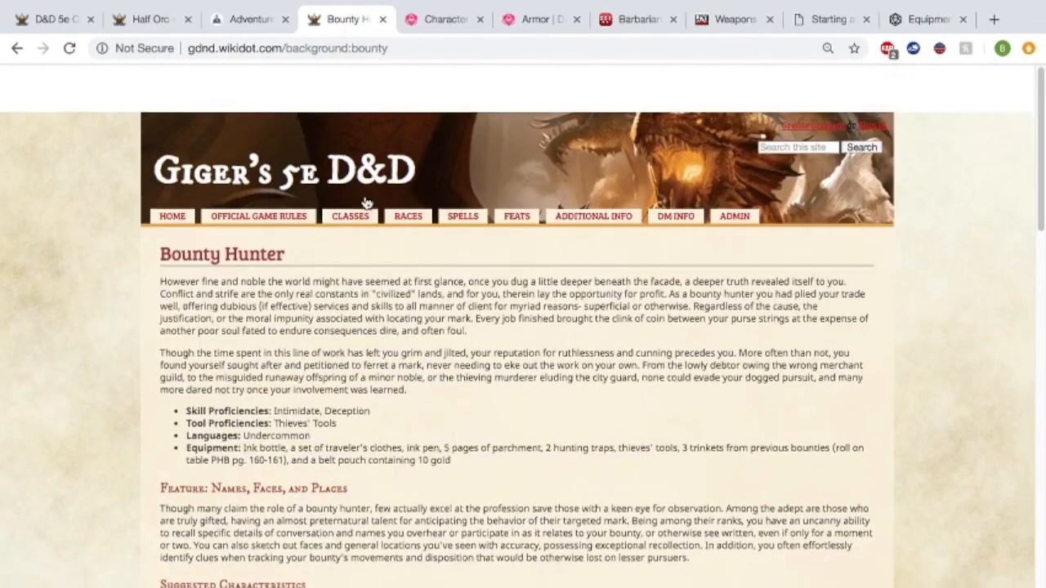
{"action": "mouse_move", "coordinate": [408, 170]}
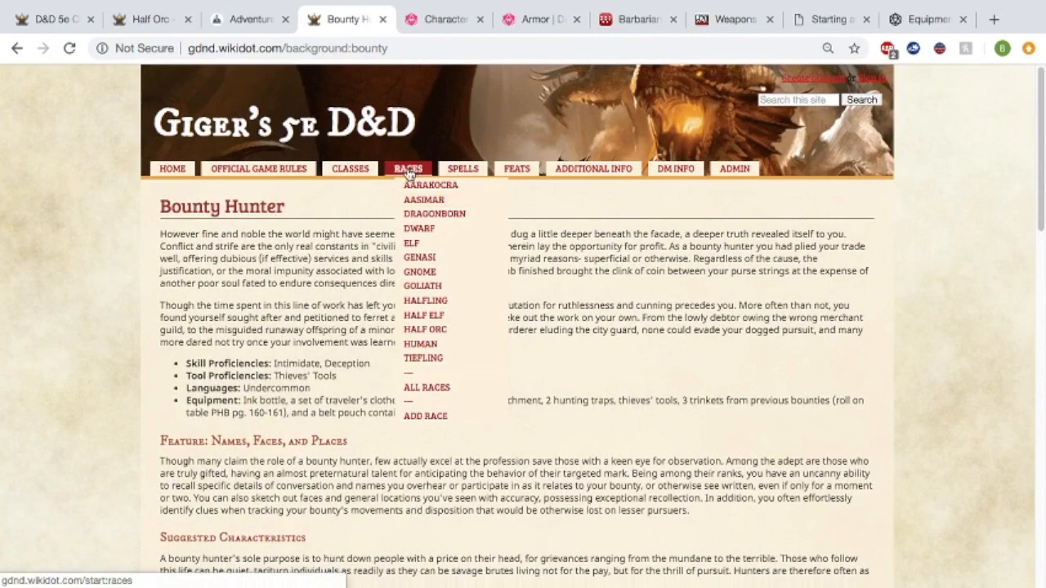
{"action": "left_click", "coordinate": [788, 100]}
{"action": "type", "text": "backgrounds"}
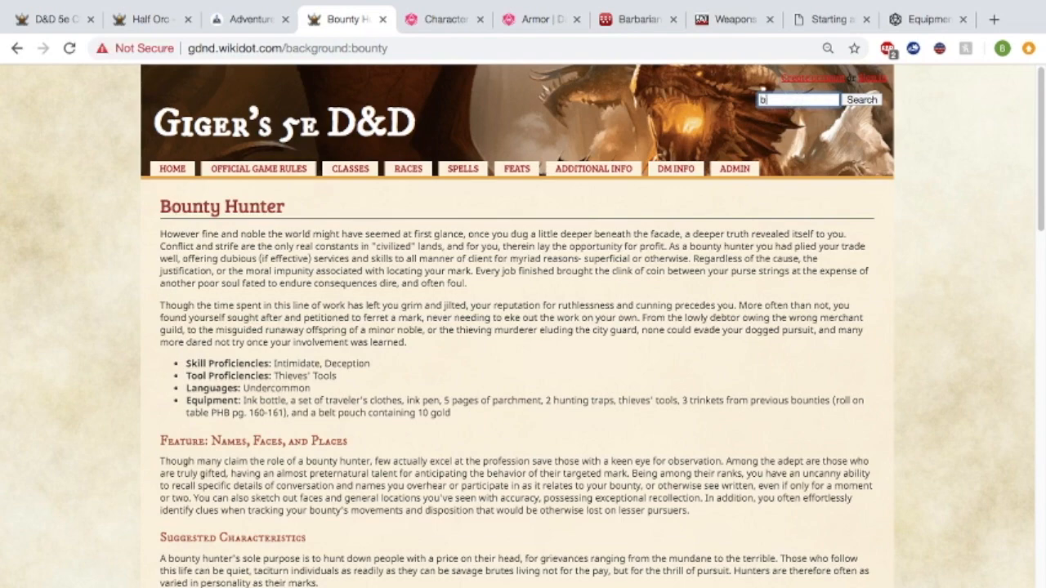
{"action": "key", "text": "Return"}
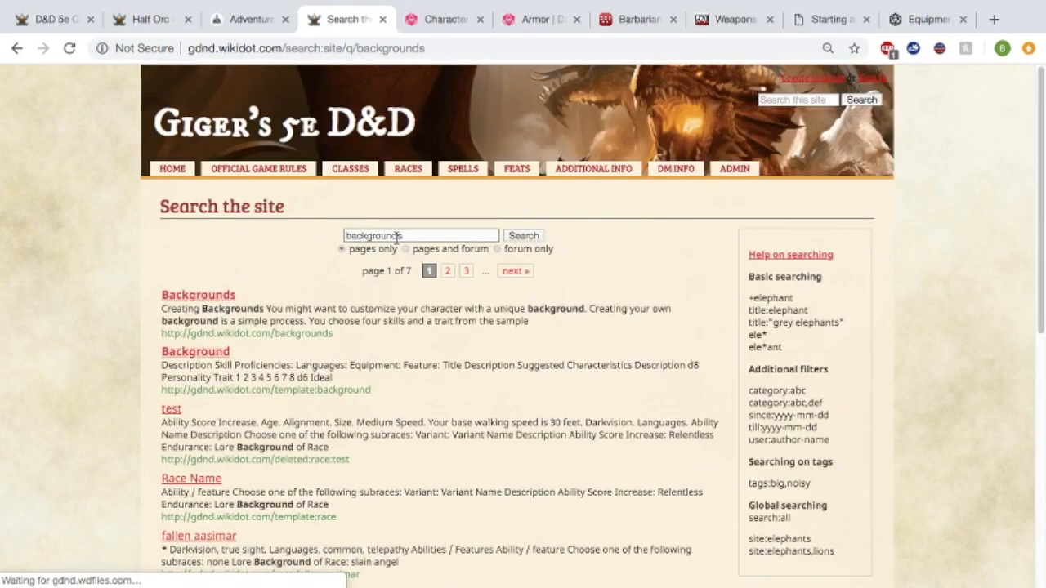
{"action": "left_click", "coordinate": [204, 295]}
Look through the listed backgrounds, including the External Homebrewed Backgrounds, for one that suits the character.
{"action": "scroll", "coordinate": [419, 362], "scroll_direction": "down", "scroll_amount": 2}
{"action": "scroll", "coordinate": [419, 362], "scroll_direction": "down", "scroll_amount": 5}
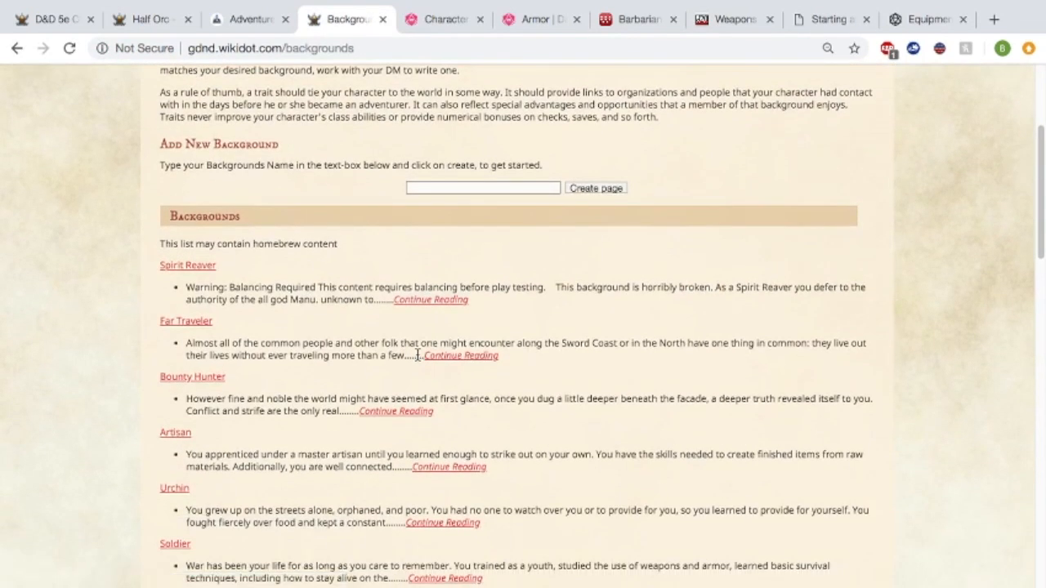
{"action": "scroll", "coordinate": [367, 319], "scroll_direction": "down", "scroll_amount": 6}
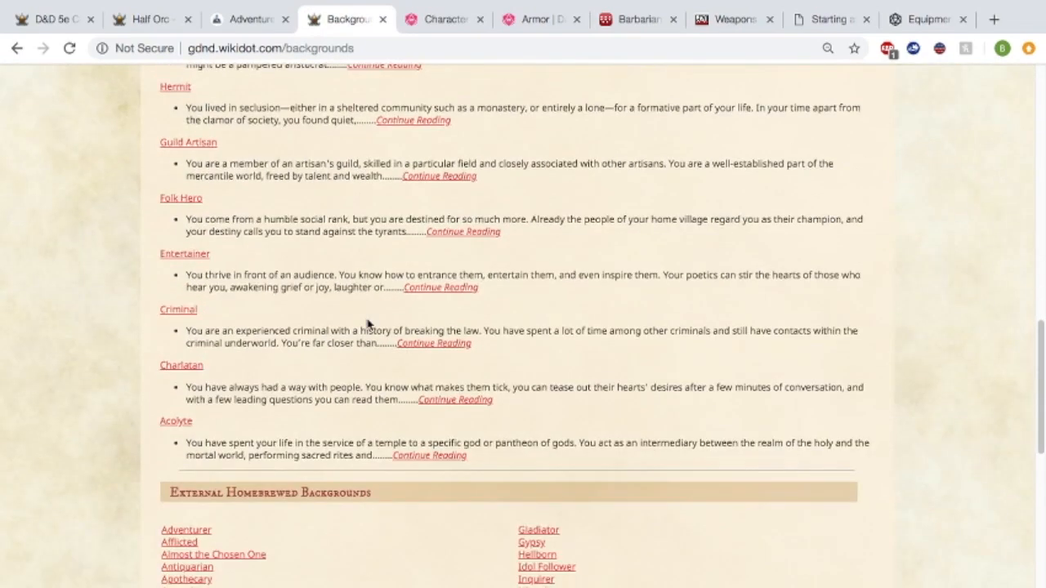
{"action": "scroll", "coordinate": [367, 324], "scroll_direction": "down", "scroll_amount": 4}
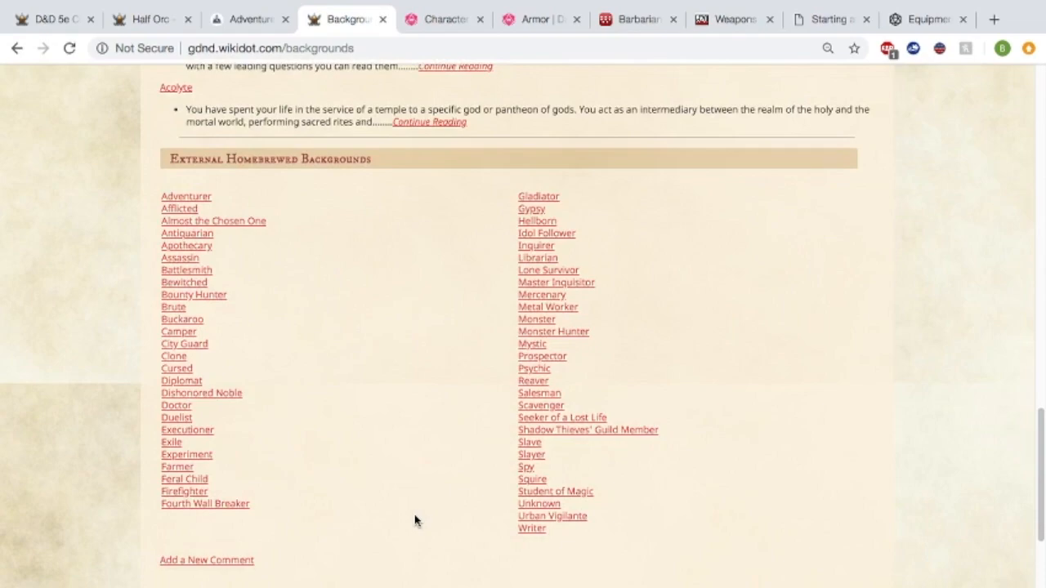
{"action": "scroll", "coordinate": [415, 520], "scroll_direction": "up", "scroll_amount": 8}
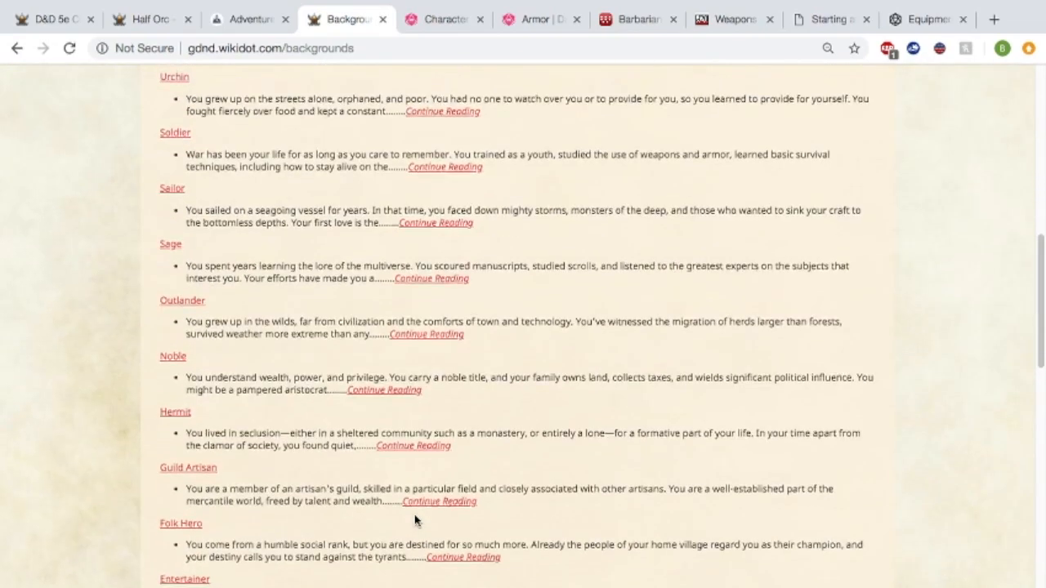
{"action": "scroll", "coordinate": [415, 521], "scroll_direction": "up", "scroll_amount": 3}
{"action": "scroll", "coordinate": [415, 520], "scroll_direction": "down", "scroll_amount": 4}
{"action": "scroll", "coordinate": [415, 521], "scroll_direction": "down", "scroll_amount": 2}
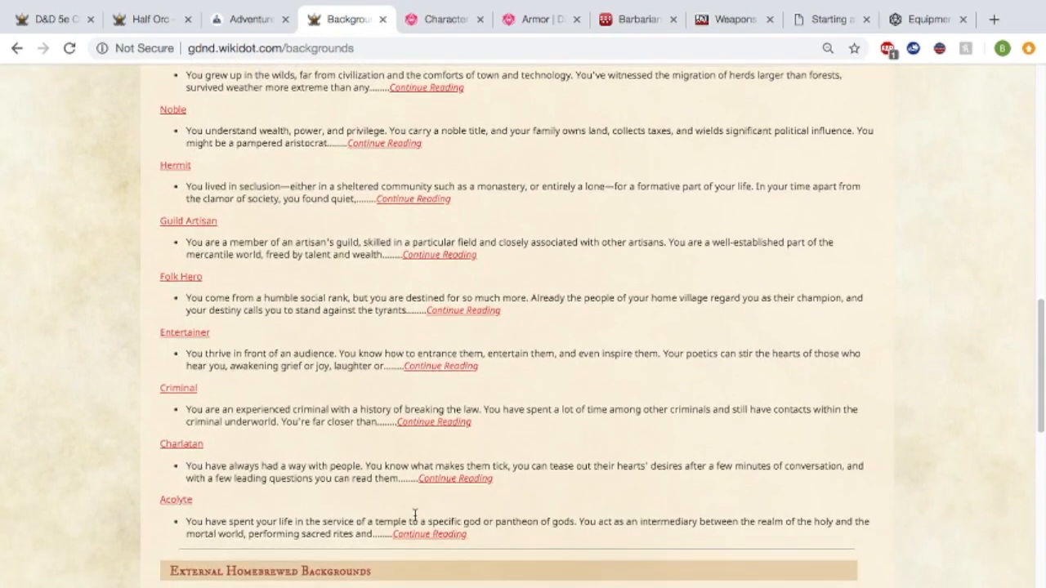
{"action": "scroll", "coordinate": [415, 515], "scroll_direction": "up", "scroll_amount": 7}
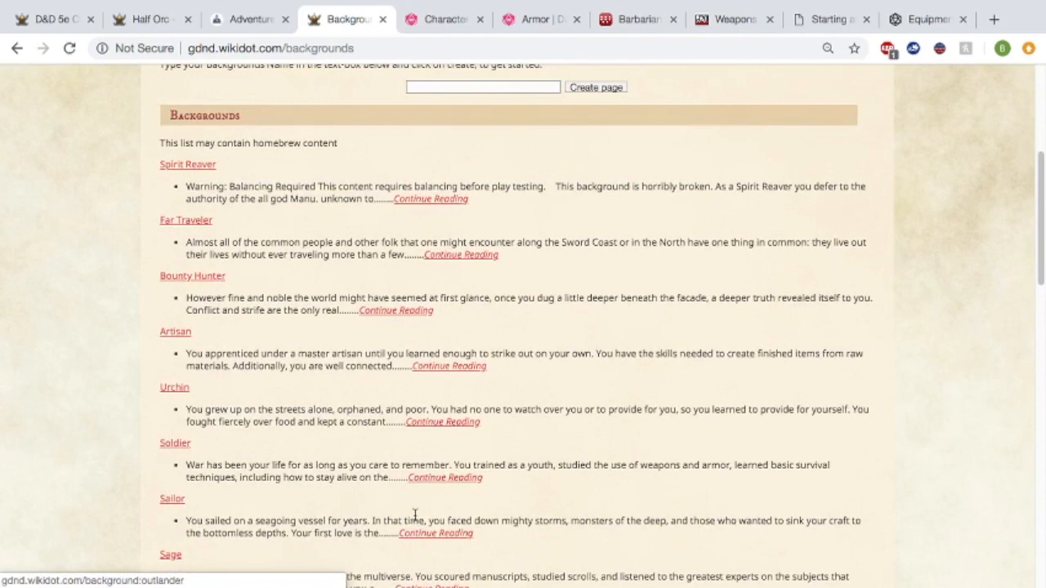
Open the Bounty Hunter background and read its introductory description.
{"action": "left_click", "coordinate": [204, 277]}
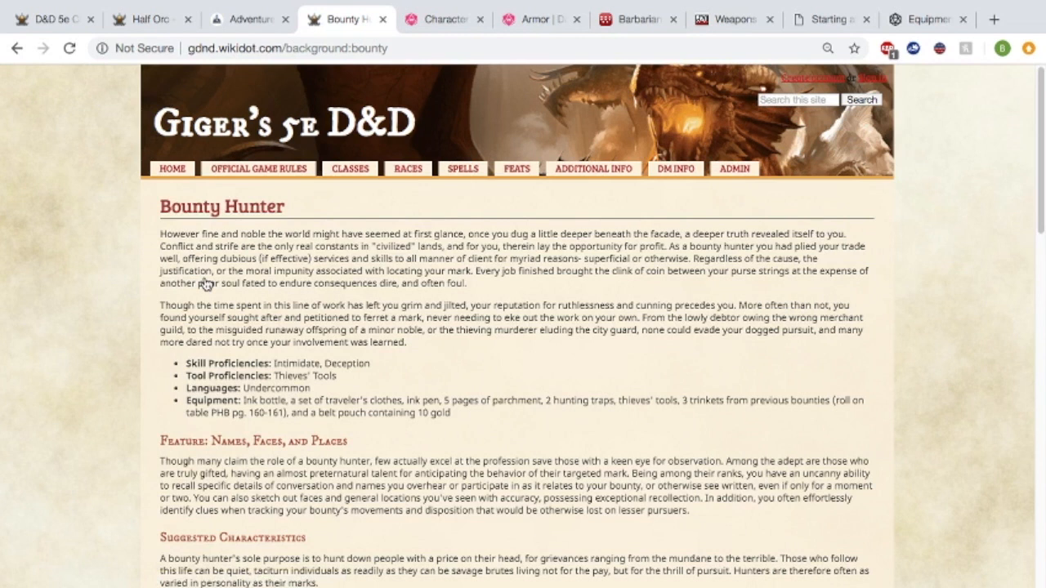
{"action": "left_click_drag", "start_coordinate": [161, 234], "coordinate": [433, 352]}
{"action": "left_click", "coordinate": [433, 352]}
Switch back to Adventurer's Codex and enter Bounty Hunter as the character's background.
{"action": "left_click", "coordinate": [260, 18]}
{"action": "left_click", "coordinate": [318, 425]}
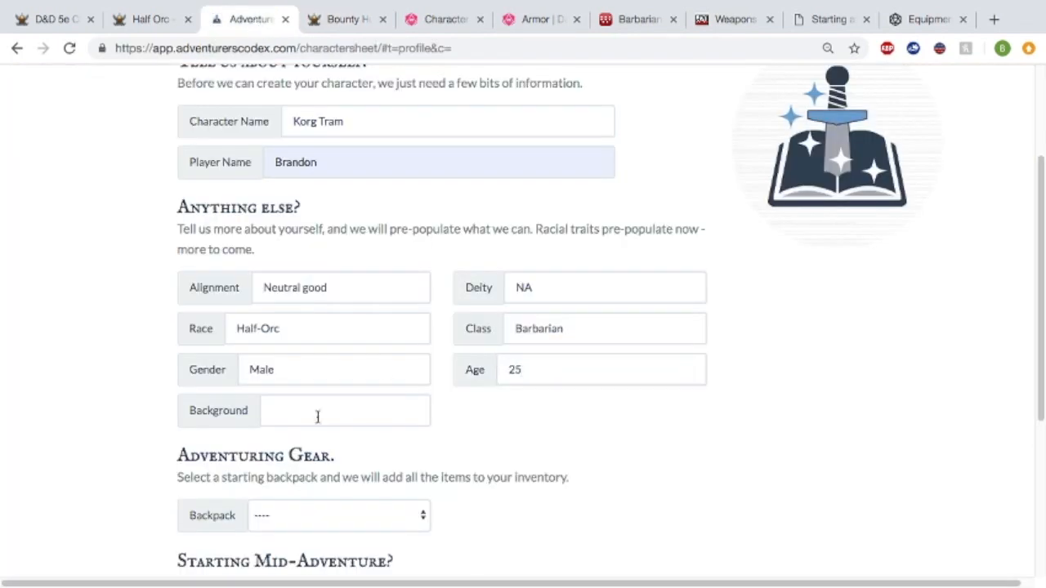
{"action": "left_click", "coordinate": [317, 411]}
{"action": "type", "text": "Boun"}
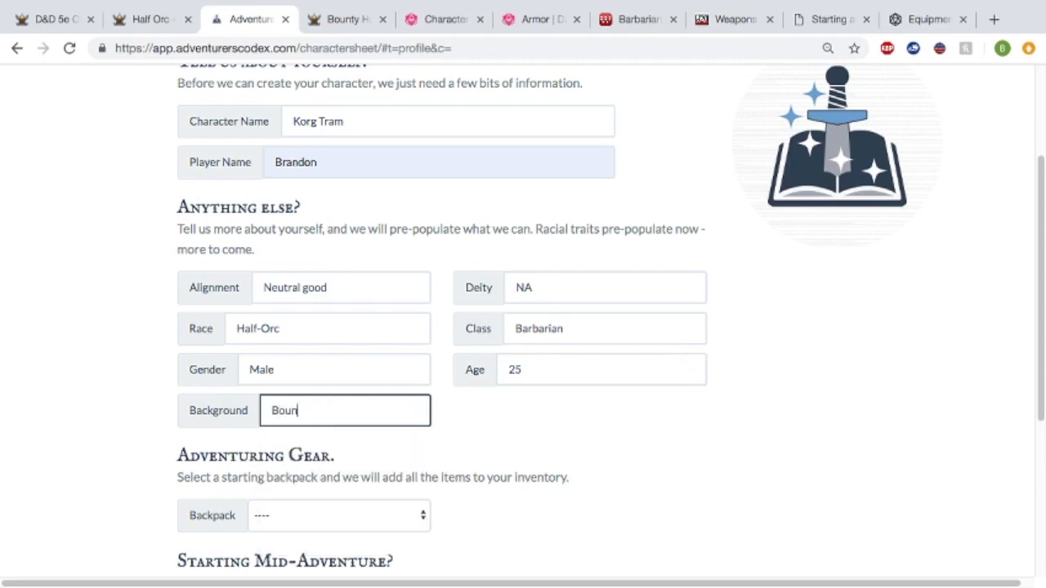
{"action": "type", "text": "ty Hunter"}
Choose the Explorer's Pack as the starting backpack and set the character's level to 3.
{"action": "scroll", "coordinate": [315, 415], "scroll_direction": "down", "scroll_amount": 3}
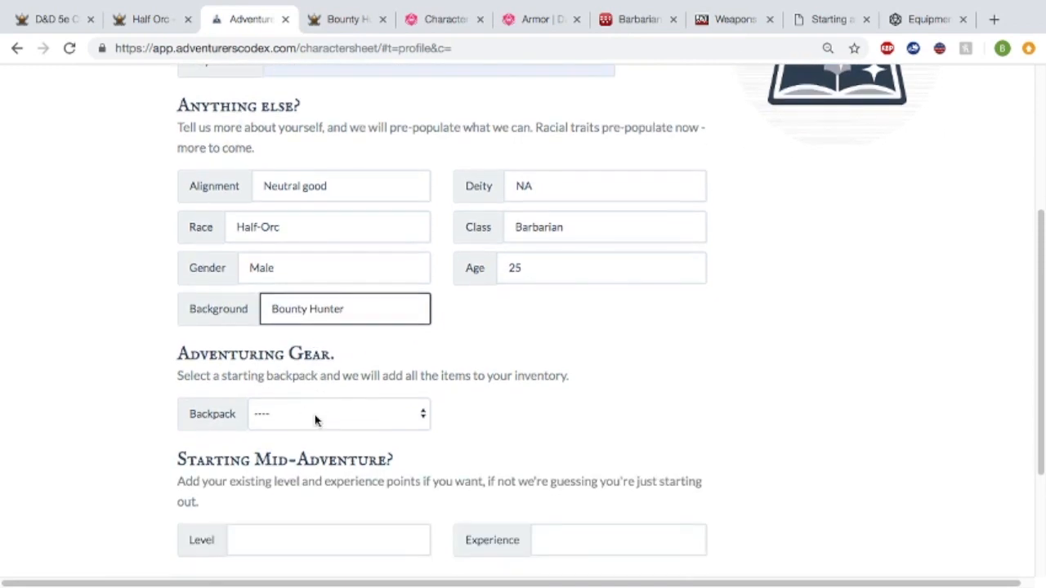
{"action": "left_click", "coordinate": [318, 418]}
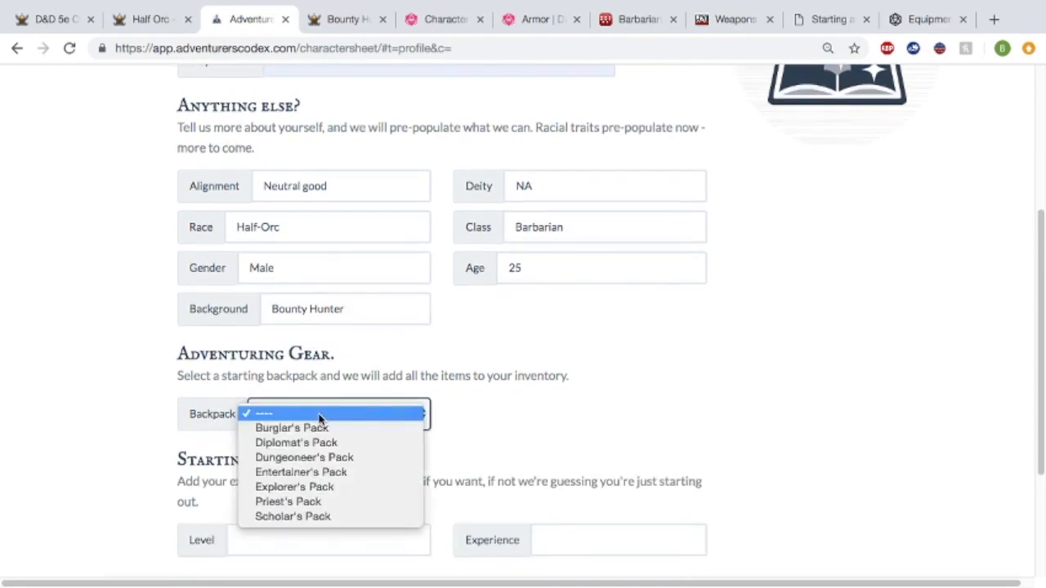
{"action": "left_click", "coordinate": [344, 490]}
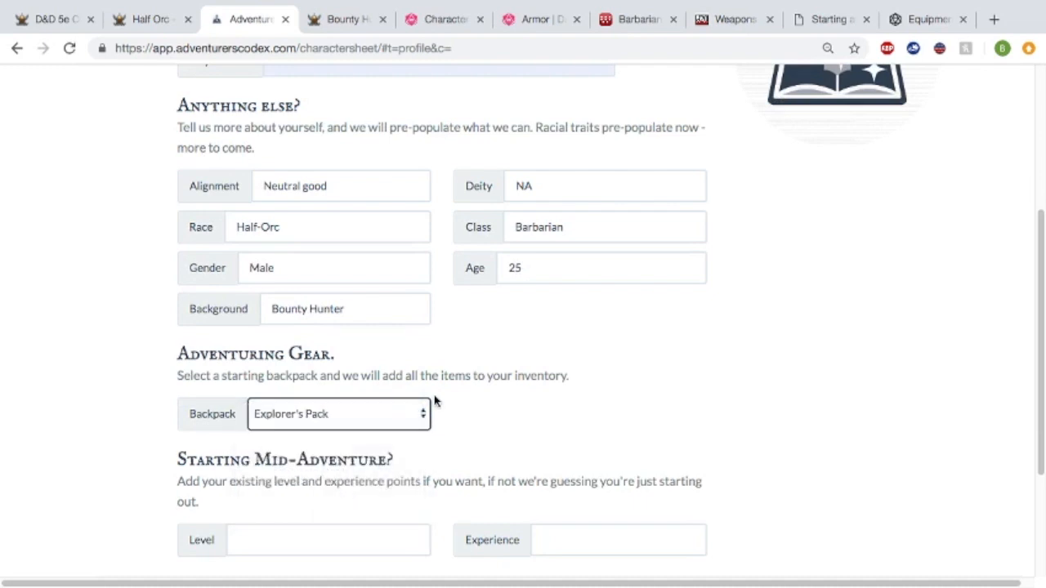
{"action": "scroll", "coordinate": [400, 469], "scroll_direction": "down", "scroll_amount": 1}
{"action": "left_click", "coordinate": [352, 467]}
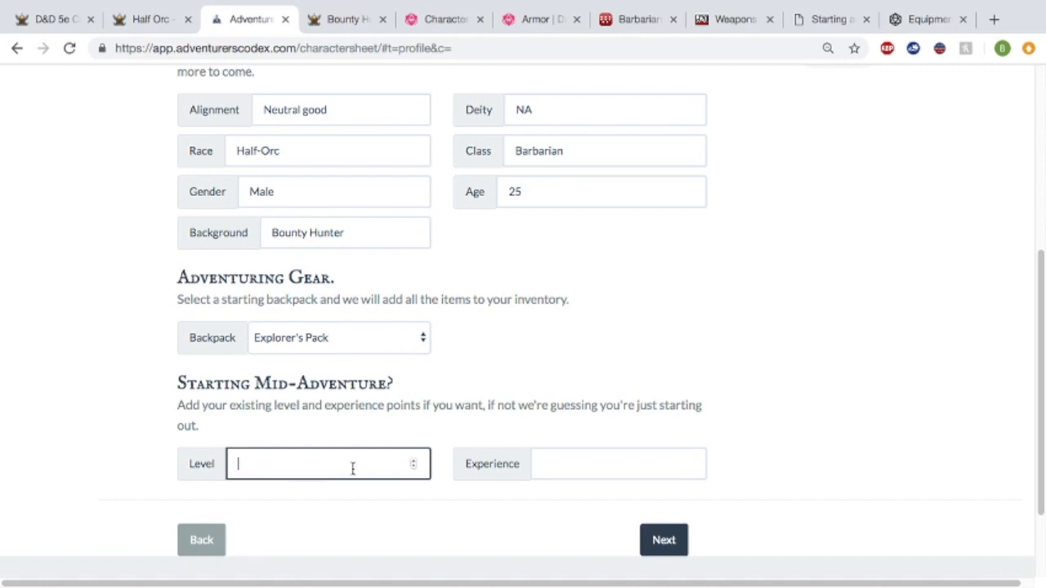
{"action": "type", "text": "3"}
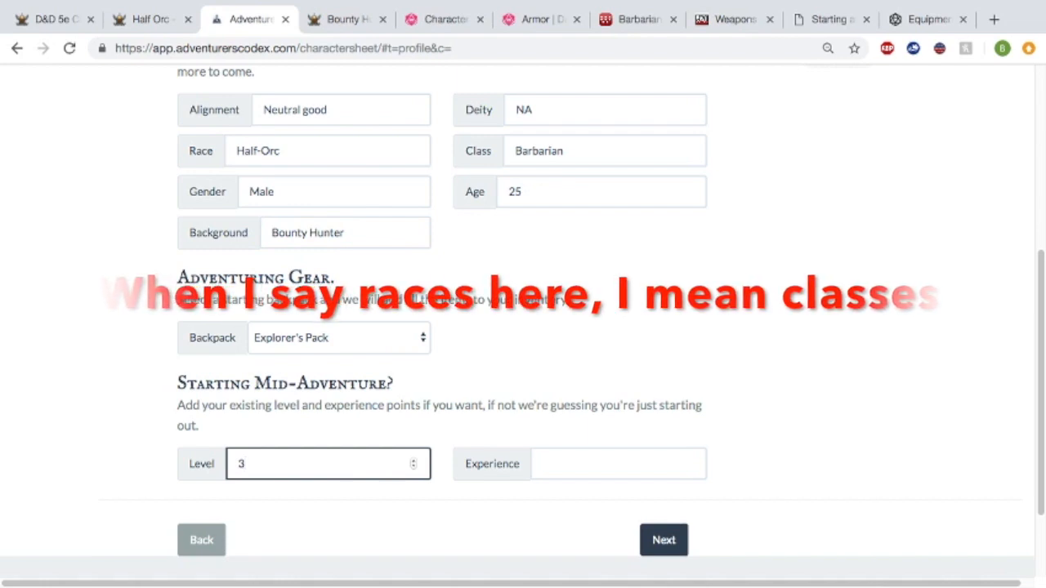
Review the completed profile form and proceed to the ability scores page.
{"action": "scroll", "coordinate": [366, 537], "scroll_direction": "up", "scroll_amount": 3}
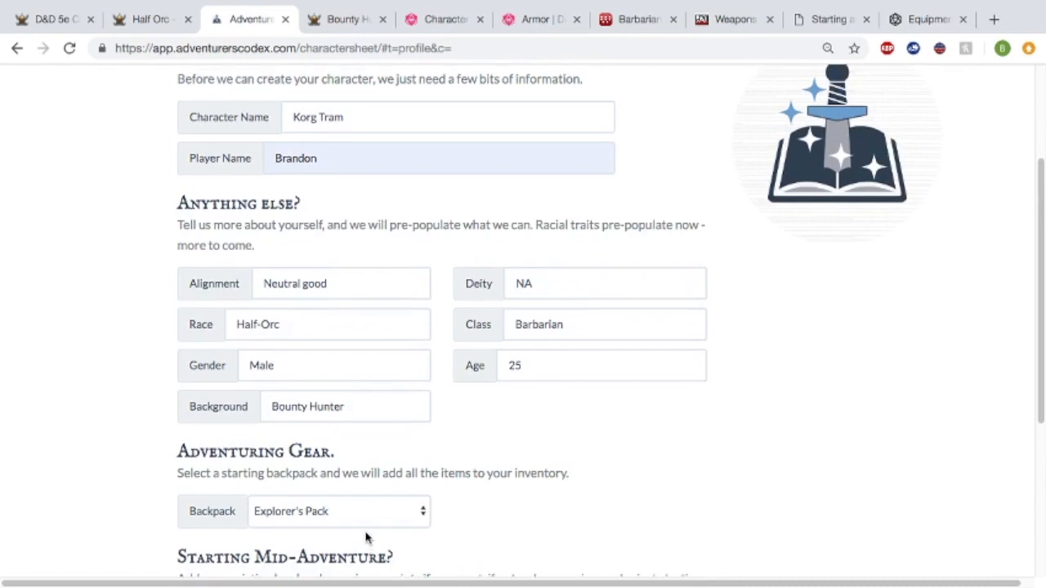
{"action": "scroll", "coordinate": [366, 537], "scroll_direction": "down", "scroll_amount": 4}
{"action": "left_click", "coordinate": [646, 438]}
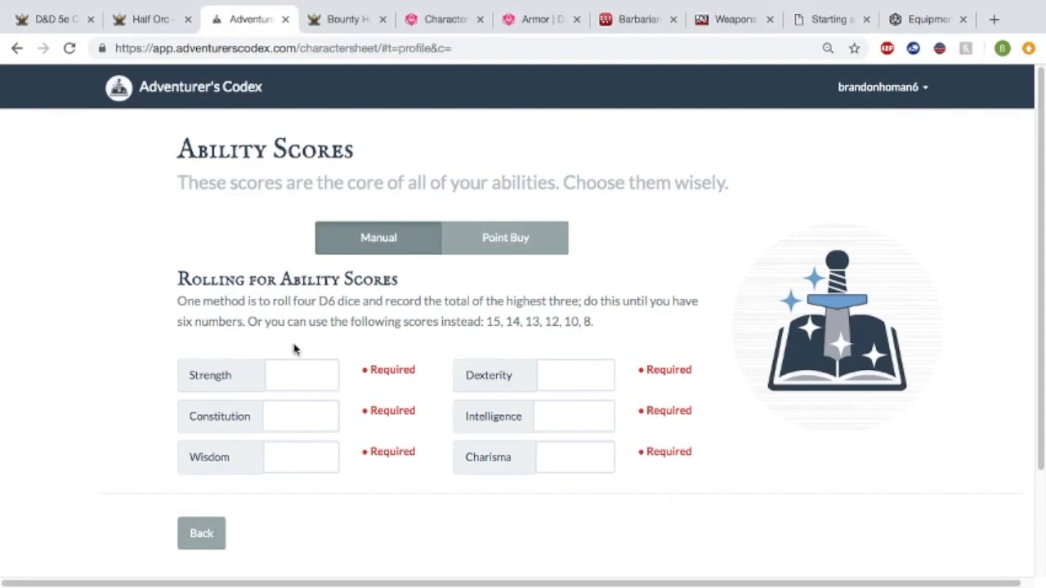
Check the rolled ability scores in the Word document and return to Adventurer's Codex.
{"action": "key", "text": "ctrl+Left"}
{"action": "key", "text": "ctrl+Right"}
{"action": "key", "text": "ctrl+Right"}
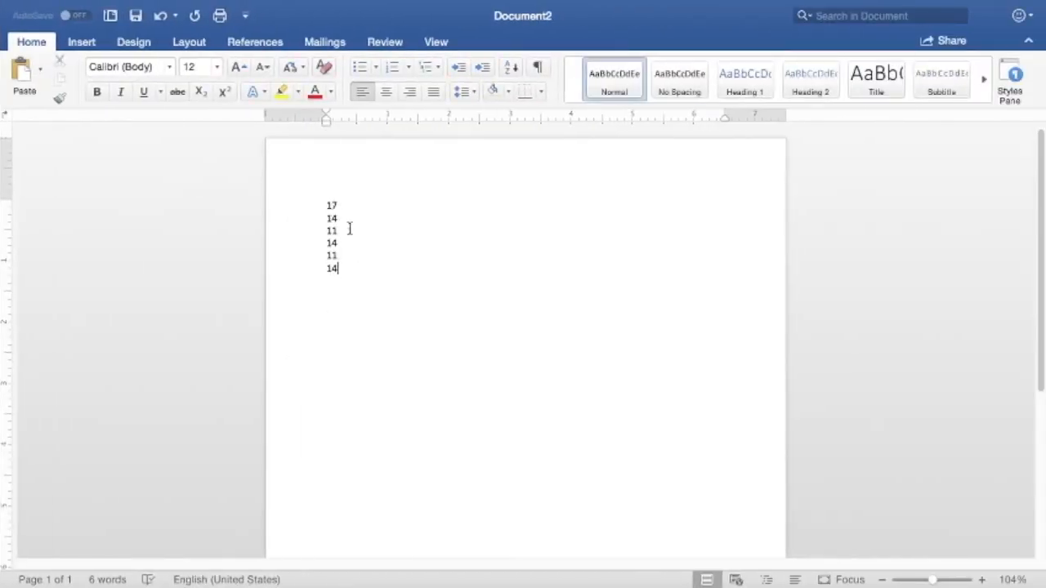
{"action": "key", "text": "ctrl+Left"}
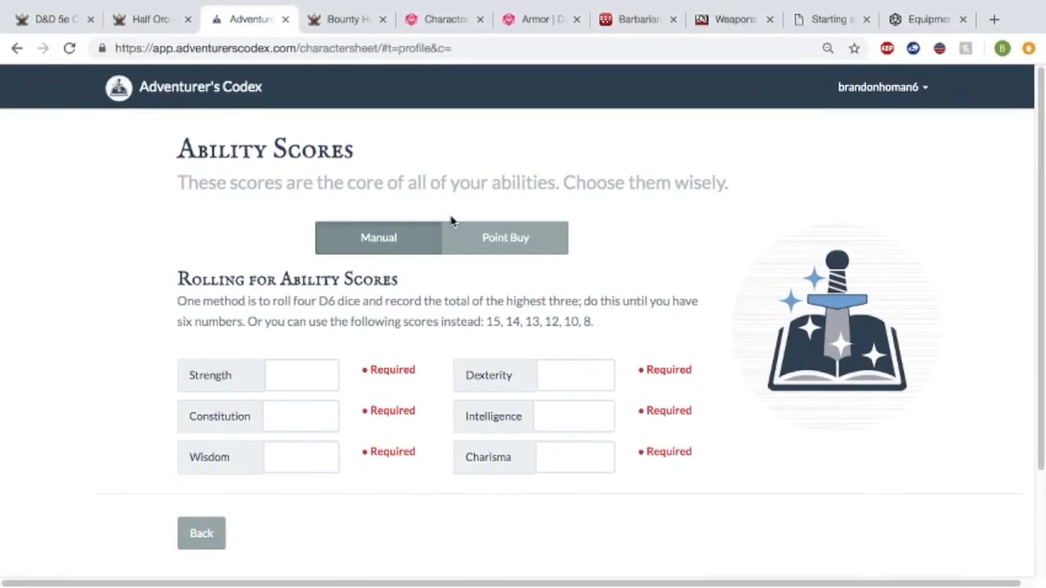
Look up the Ability Score Increase trait on the Half Orc wiki page.
{"action": "key", "text": "ctrl+shift+Tab"}
{"action": "left_click_drag", "start_coordinate": [292, 109], "coordinate": [343, 122]}
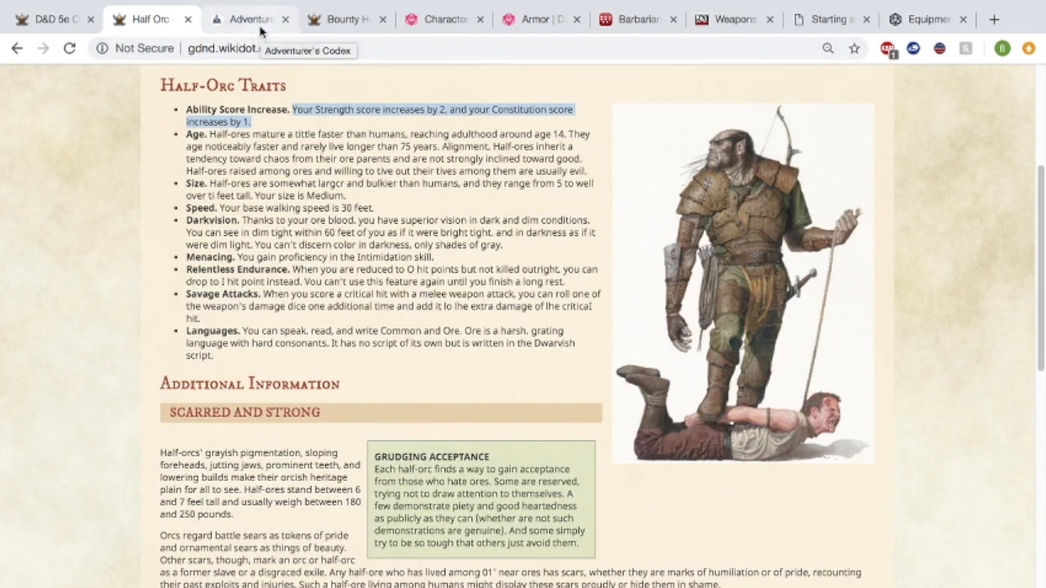
{"action": "scroll", "coordinate": [276, 96], "scroll_direction": "up", "scroll_amount": 1}
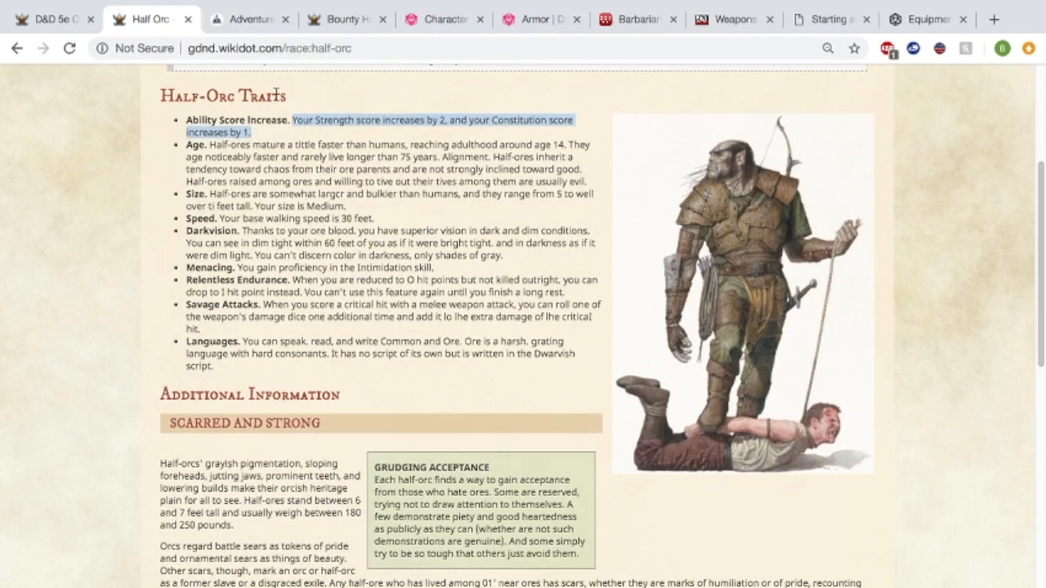
{"action": "scroll", "coordinate": [188, 163], "scroll_direction": "up", "scroll_amount": 1}
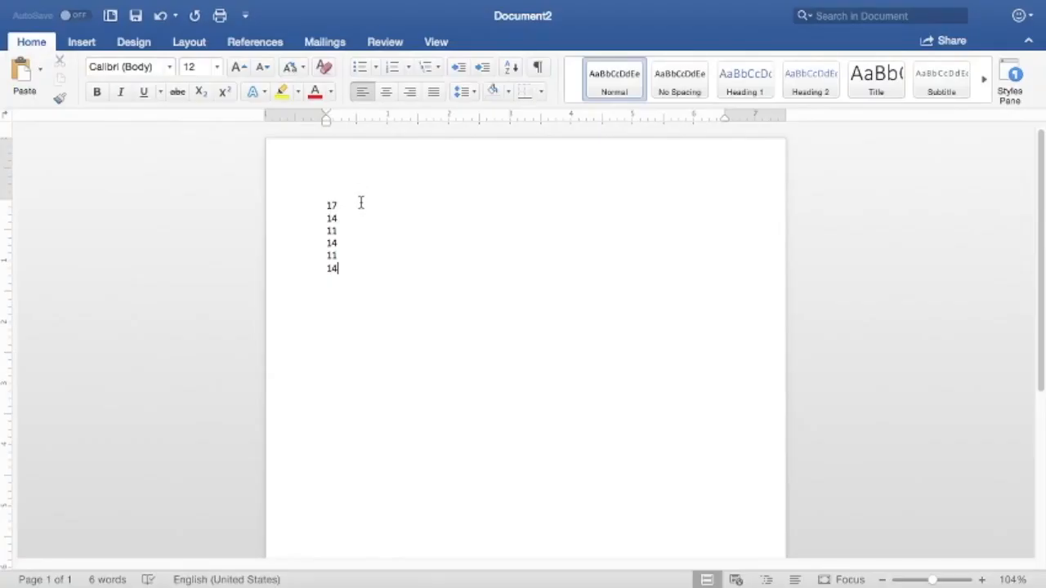
In the Word document, add "+2" beside the score 17 and "+1" beside the first 14.
{"action": "left_click", "coordinate": [361, 203]}
{"action": "type", "text": "+2"}
{"action": "left_click", "coordinate": [342, 218]}
{"action": "type", "text": "+1"}
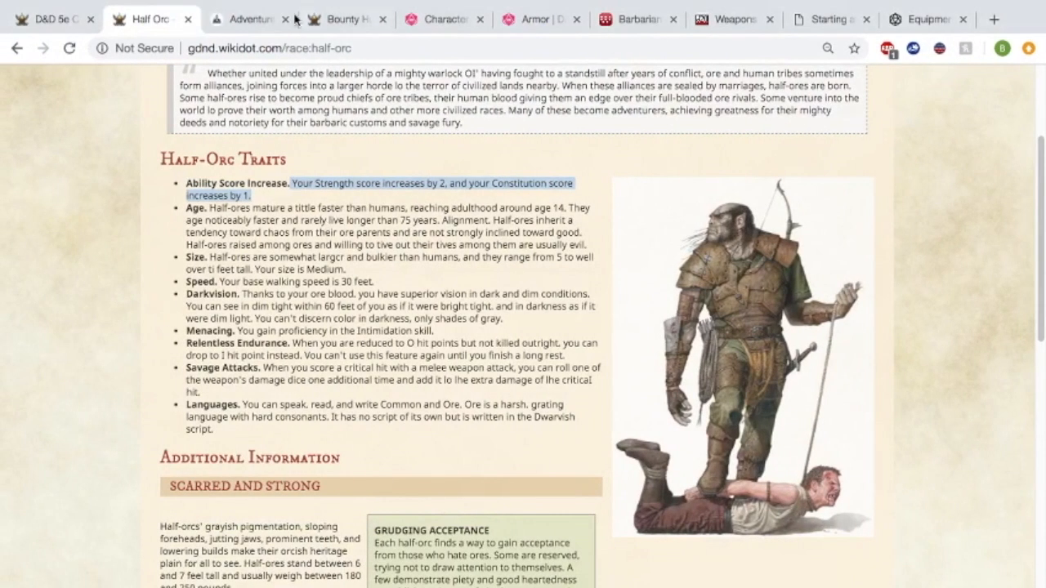
Return to Adventurer's Codex and set Strength to 19 and Constitution to 15.
{"action": "left_click", "coordinate": [242, 20]}
{"action": "left_click", "coordinate": [285, 372]}
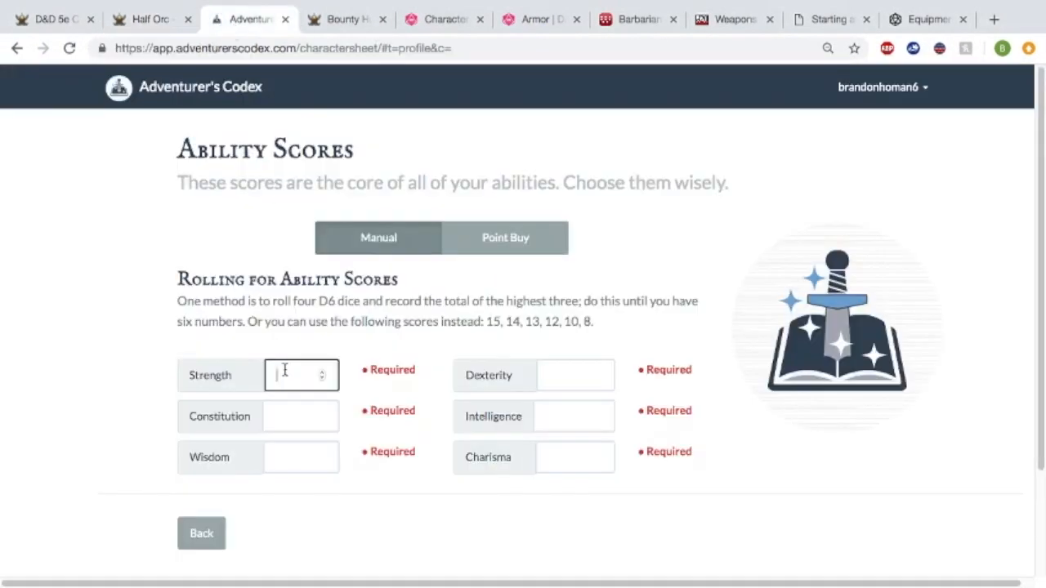
{"action": "type", "text": "19"}
{"action": "left_click", "coordinate": [288, 414]}
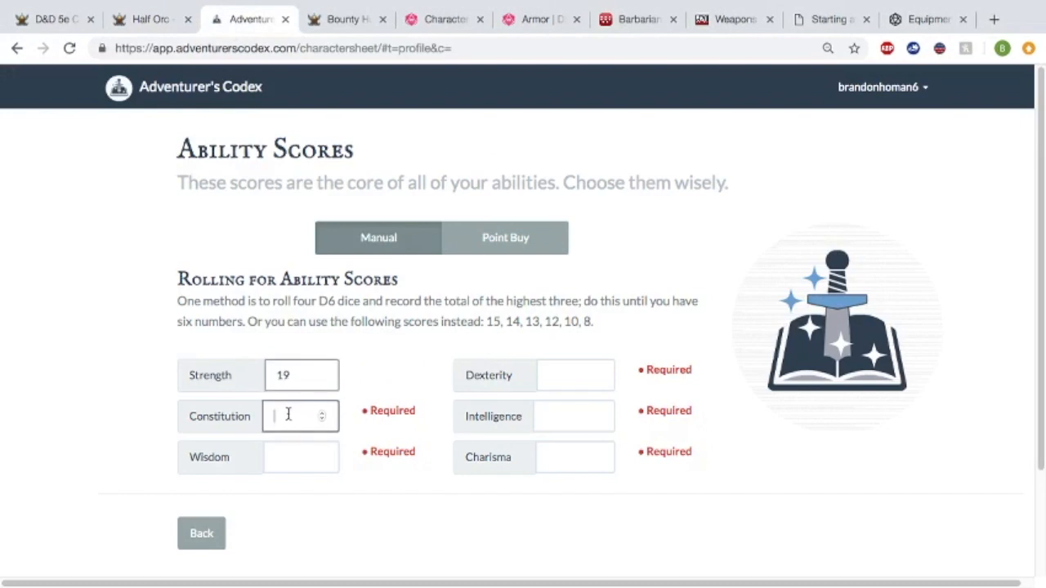
{"action": "type", "text": "15"}
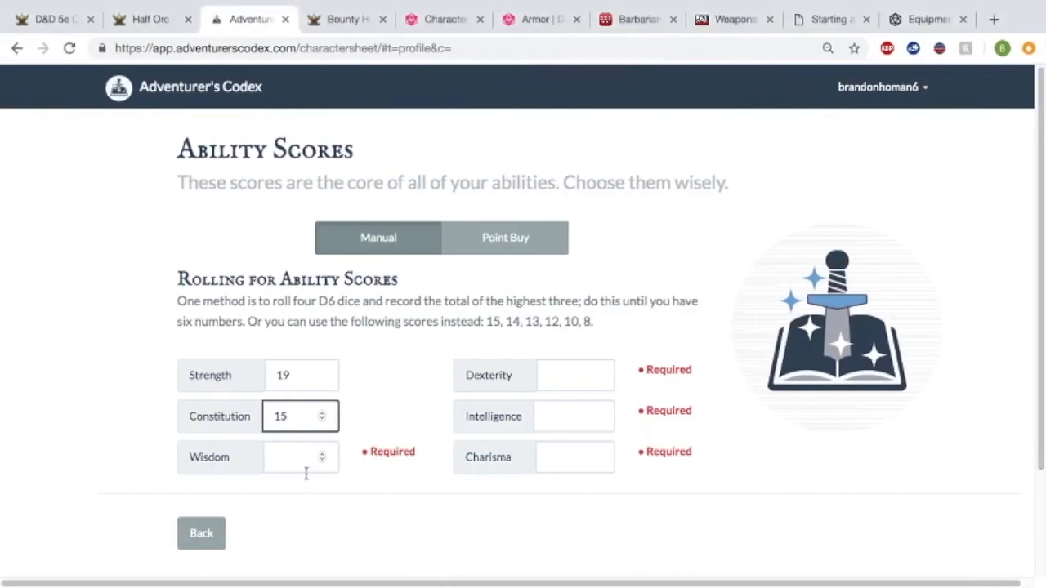
Set Wisdom and Dexterity to 14, Intelligence and Charisma to 11, and finish the character creation.
{"action": "left_click", "coordinate": [291, 463]}
{"action": "type", "text": "14"}
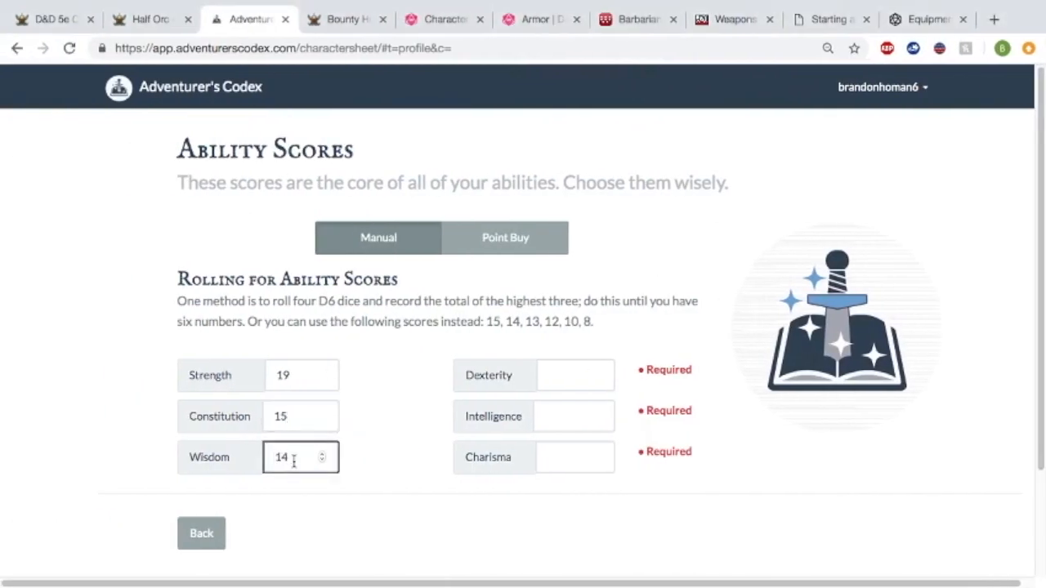
{"action": "left_click", "coordinate": [553, 375]}
{"action": "type", "text": "14"}
{"action": "left_click", "coordinate": [560, 416]}
{"action": "type", "text": "11"}
{"action": "left_click", "coordinate": [560, 455]}
{"action": "type", "text": "11"}
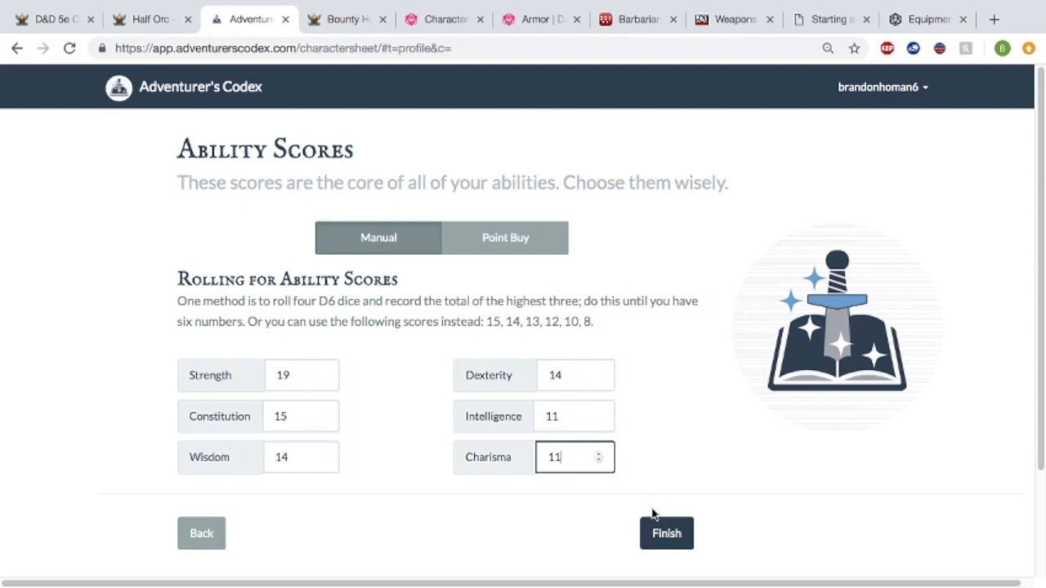
{"action": "left_click", "coordinate": [660, 535]}
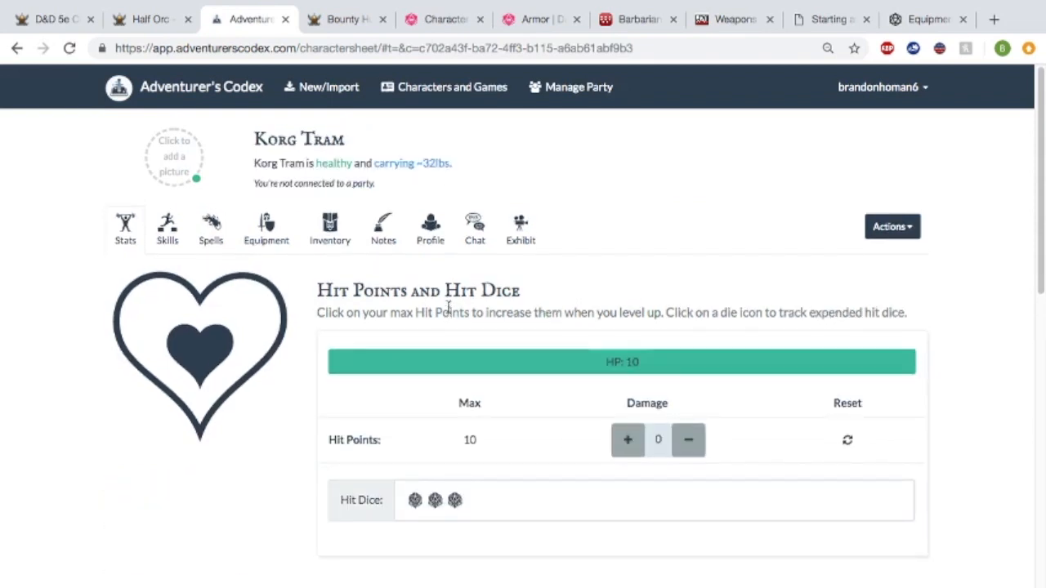
Switch to the Giger's 5e D&D wiki and open the Barbarian page from the core classes list.
{"action": "scroll", "coordinate": [432, 361], "scroll_direction": "down", "scroll_amount": 2}
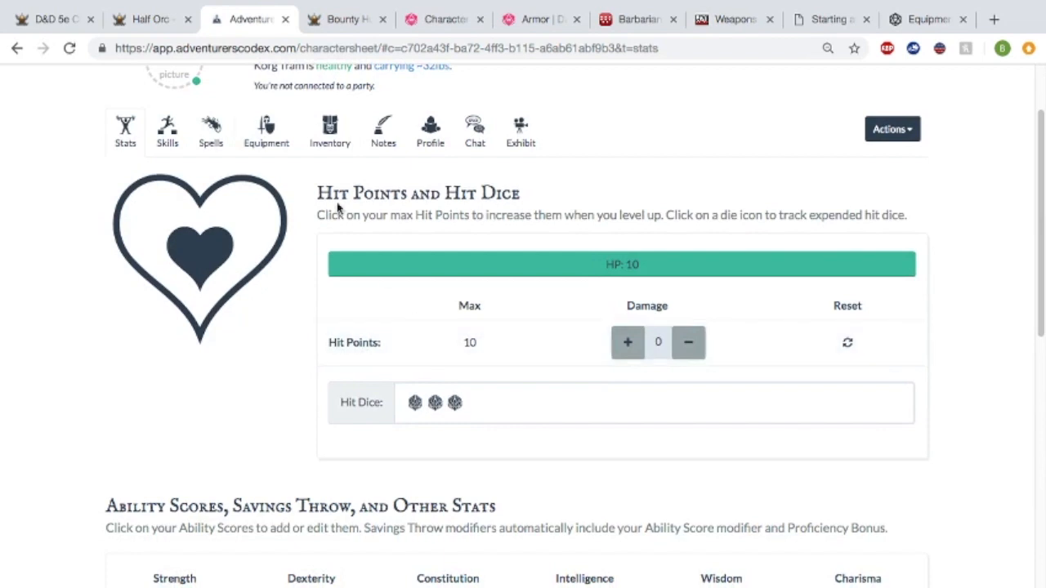
{"action": "left_click", "coordinate": [141, 22]}
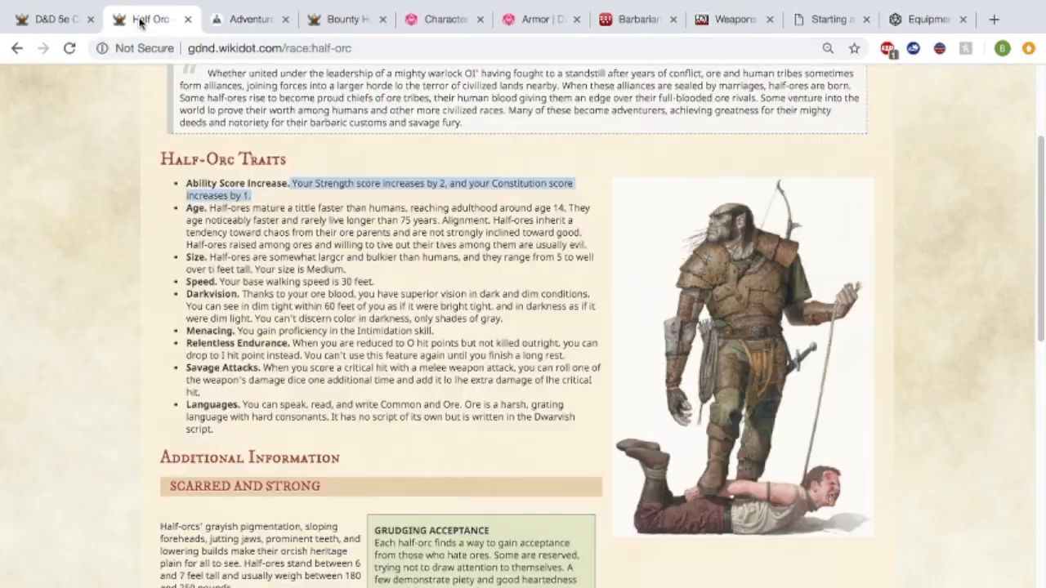
{"action": "scroll", "coordinate": [226, 264], "scroll_direction": "down", "scroll_amount": 4}
{"action": "scroll", "coordinate": [225, 265], "scroll_direction": "up", "scroll_amount": 10}
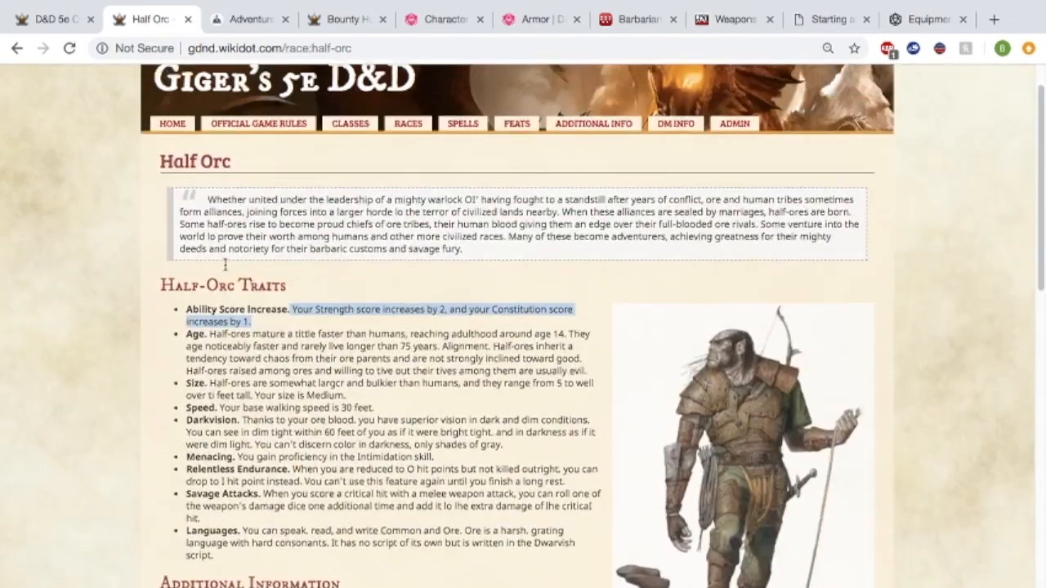
{"action": "left_click", "coordinate": [74, 20]}
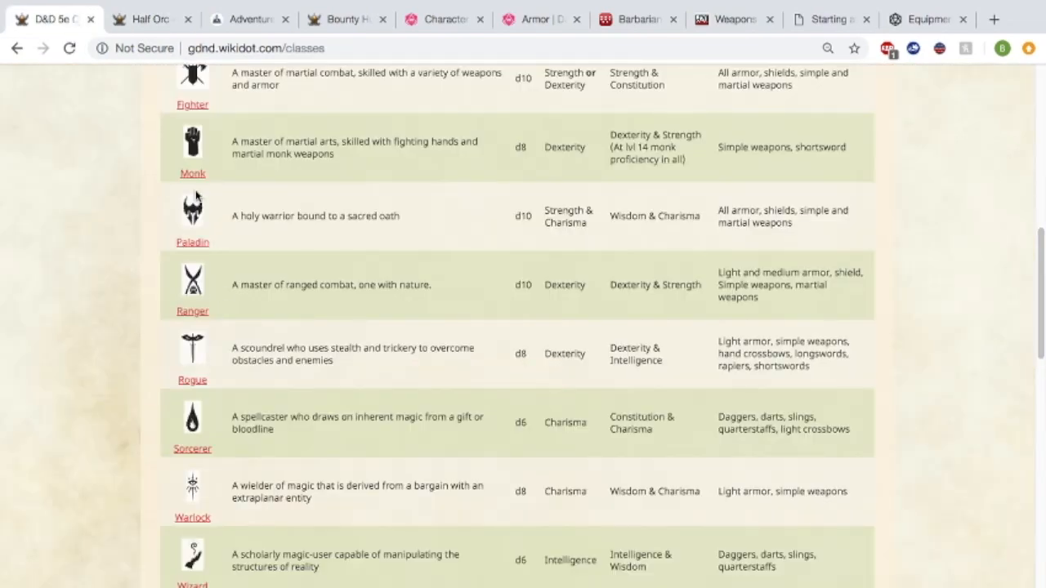
{"action": "scroll", "coordinate": [194, 196], "scroll_direction": "up", "scroll_amount": 4}
{"action": "scroll", "coordinate": [196, 196], "scroll_direction": "up", "scroll_amount": 1}
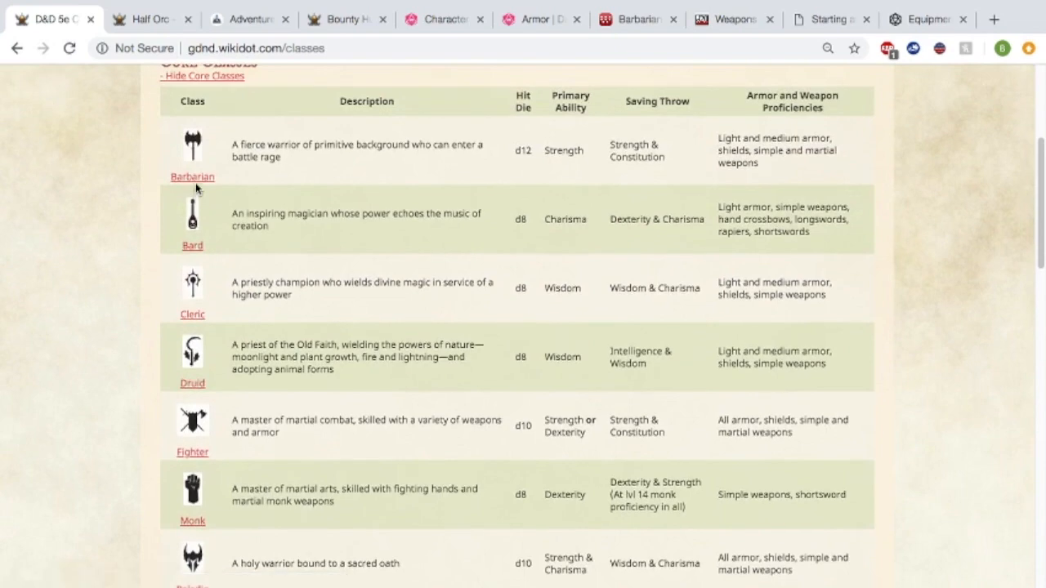
{"action": "left_click", "coordinate": [192, 176]}
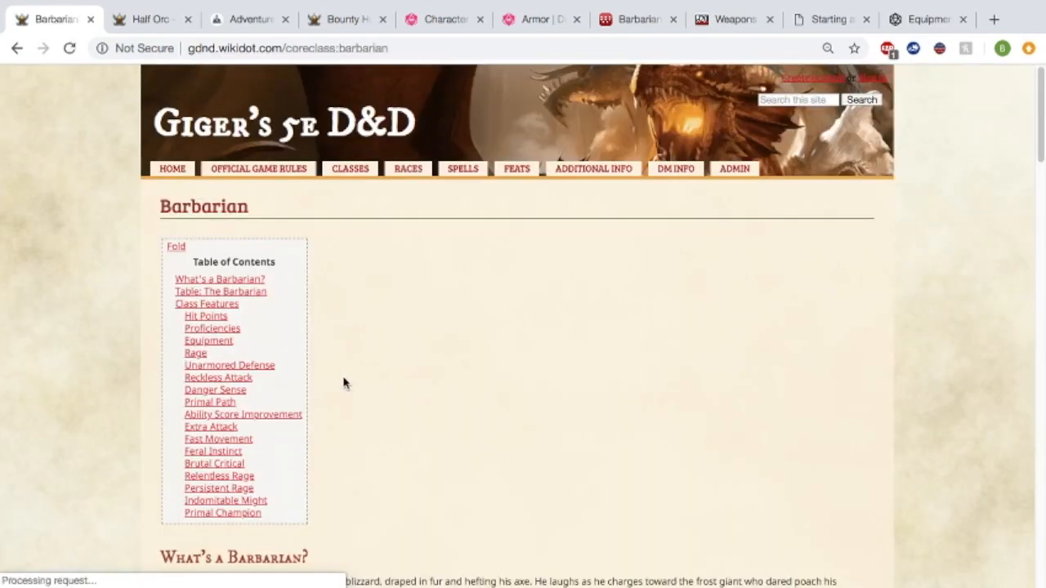
Look up the hit dice and first-level hit points rules in the Barbarian class features.
{"action": "scroll", "coordinate": [343, 380], "scroll_direction": "down", "scroll_amount": 9}
{"action": "scroll", "coordinate": [343, 377], "scroll_direction": "down", "scroll_amount": 3}
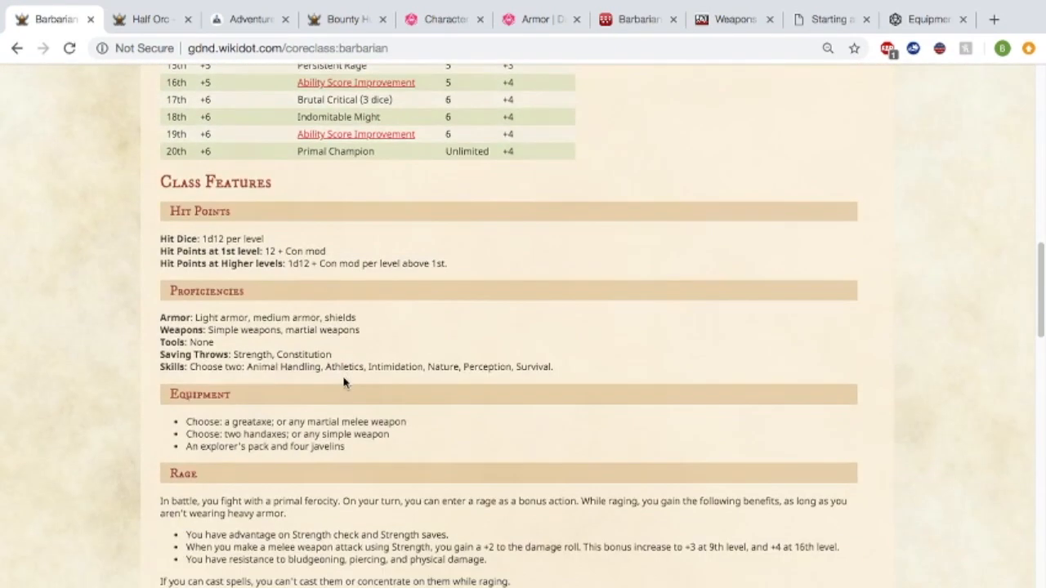
{"action": "left_click_drag", "start_coordinate": [156, 237], "coordinate": [456, 270]}
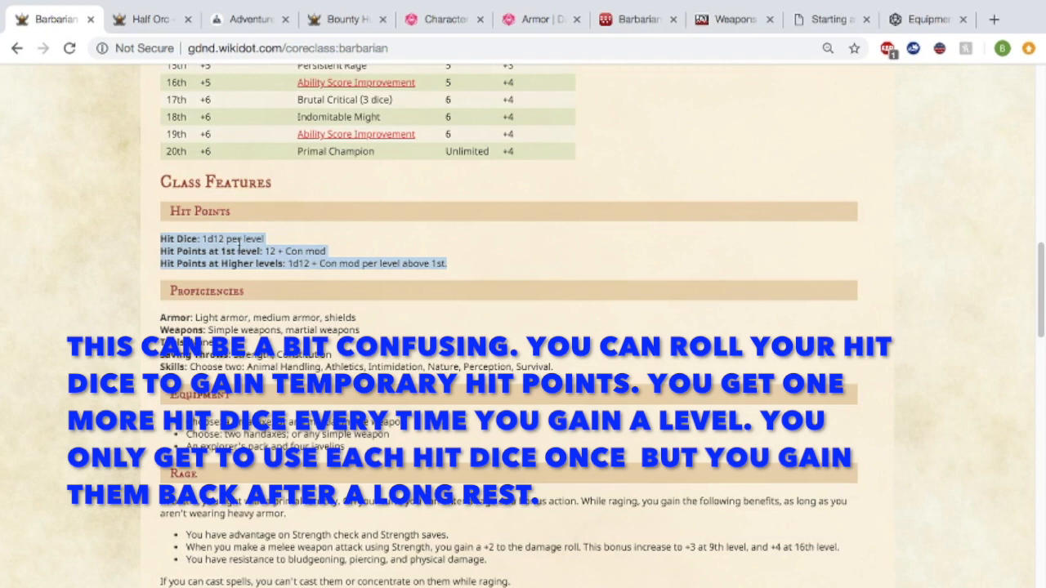
{"action": "left_click", "coordinate": [277, 245]}
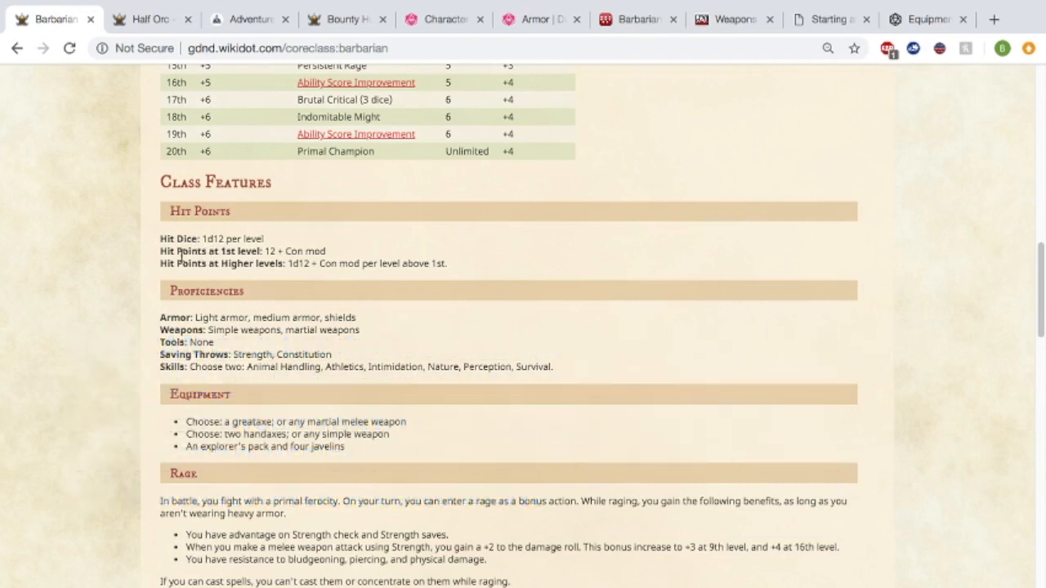
{"action": "left_click_drag", "start_coordinate": [162, 256], "coordinate": [328, 255]}
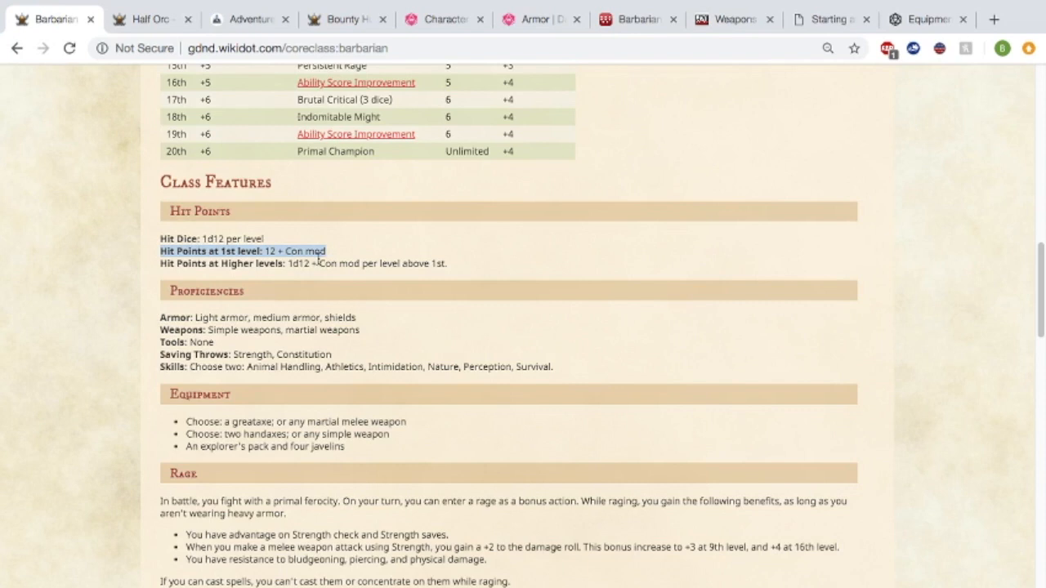
Return to Adventurer's Codex and check the hit point settings and the Constitution modifier.
{"action": "left_click", "coordinate": [256, 21]}
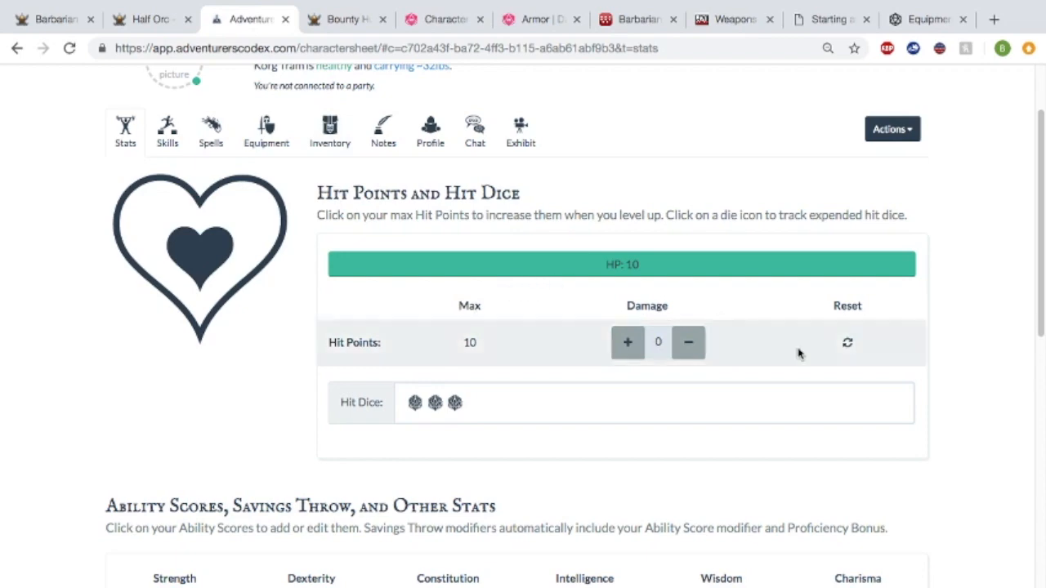
{"action": "left_click", "coordinate": [767, 272]}
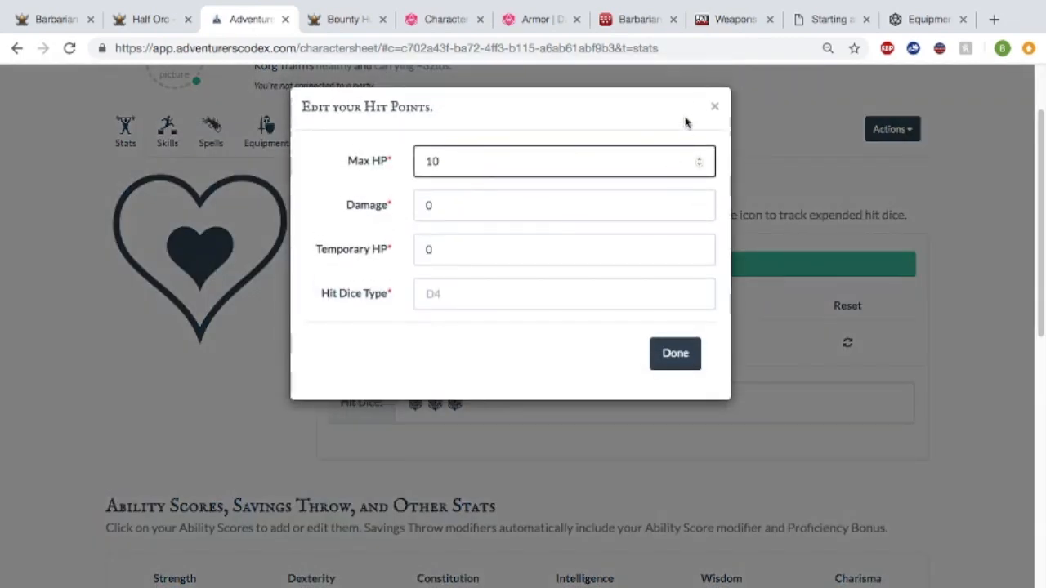
{"action": "left_click", "coordinate": [713, 107]}
{"action": "scroll", "coordinate": [712, 110], "scroll_direction": "down", "scroll_amount": 3}
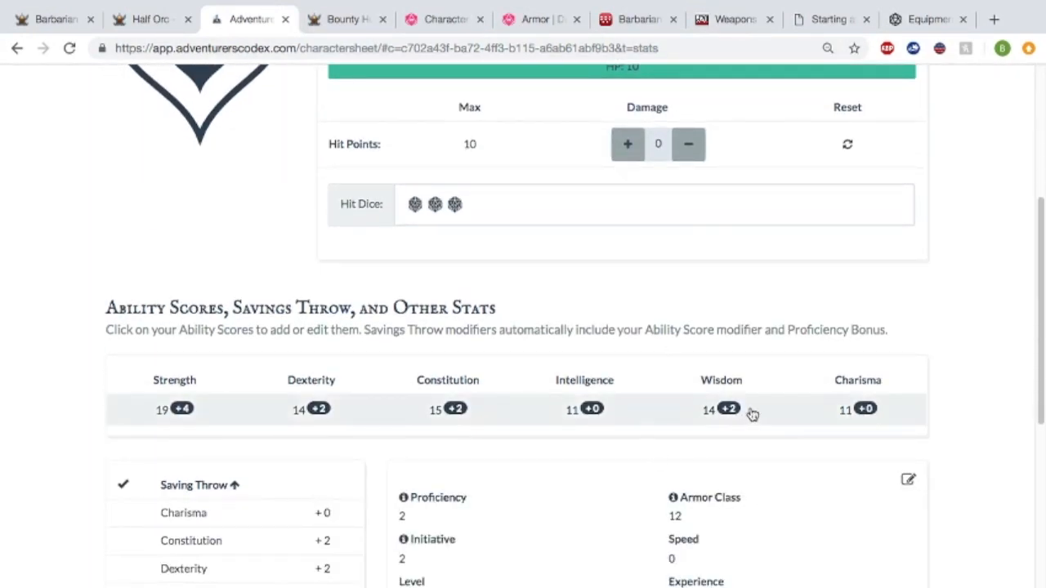
{"action": "scroll", "coordinate": [455, 413], "scroll_direction": "up", "scroll_amount": 1}
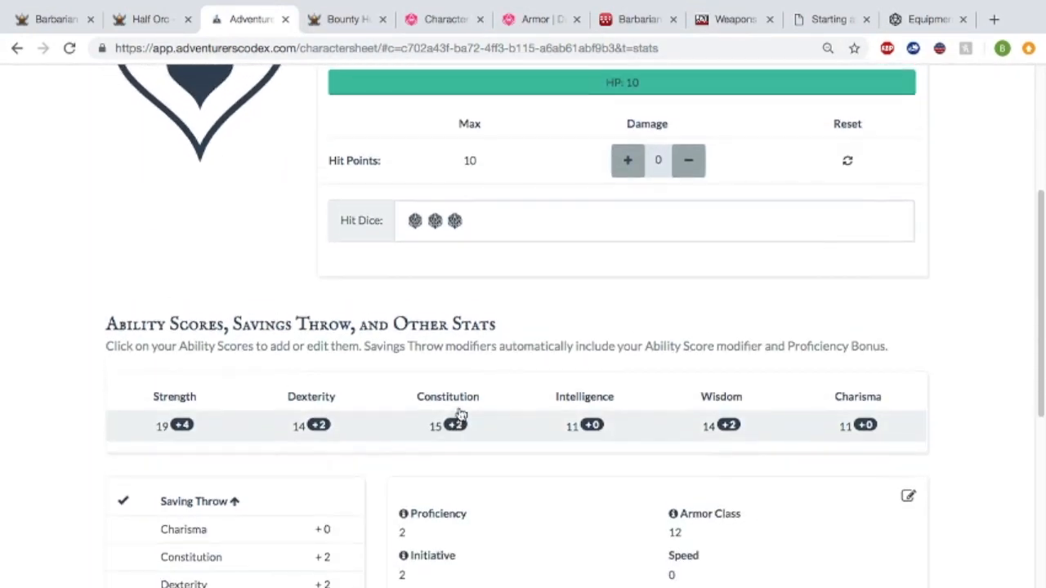
{"action": "scroll", "coordinate": [460, 414], "scroll_direction": "up", "scroll_amount": 1}
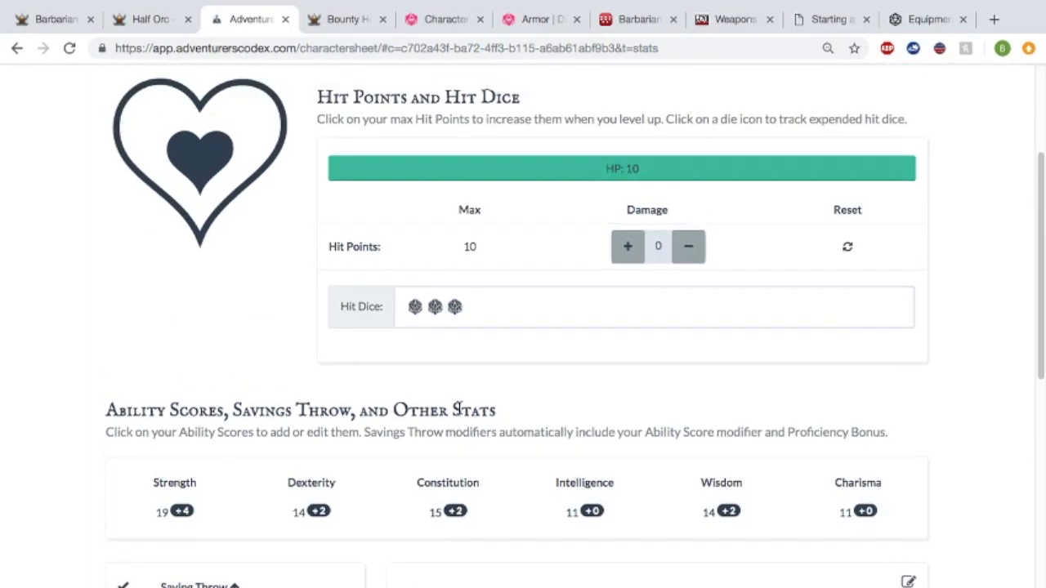
Set the character's Max HP to 14 and the Hit Dice Type to D12.
{"action": "left_click", "coordinate": [495, 170]}
{"action": "left_click", "coordinate": [458, 160]}
{"action": "key", "text": "BackSpace"}
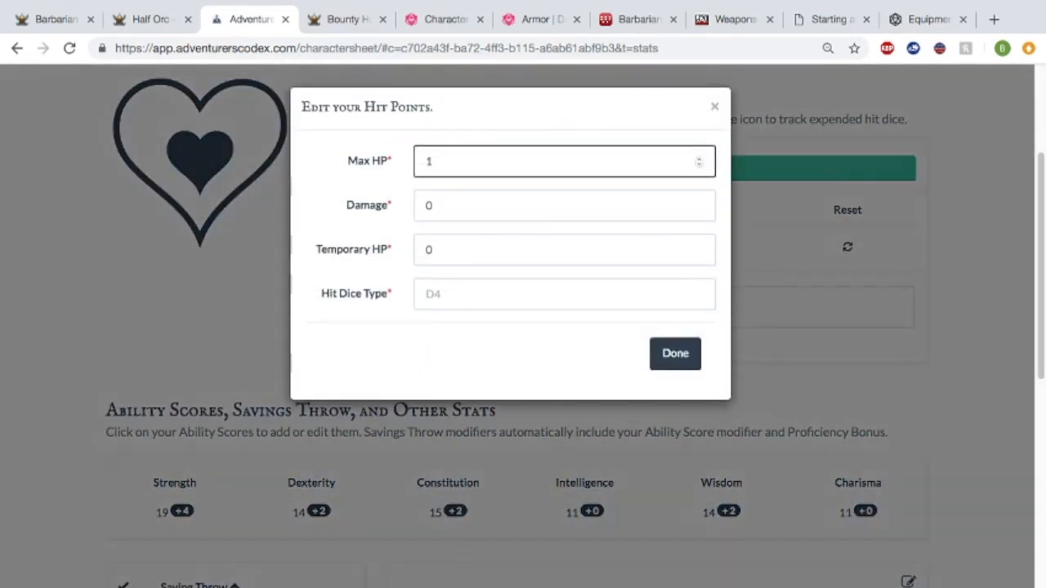
{"action": "type", "text": "4"}
{"action": "left_click", "coordinate": [676, 364]}
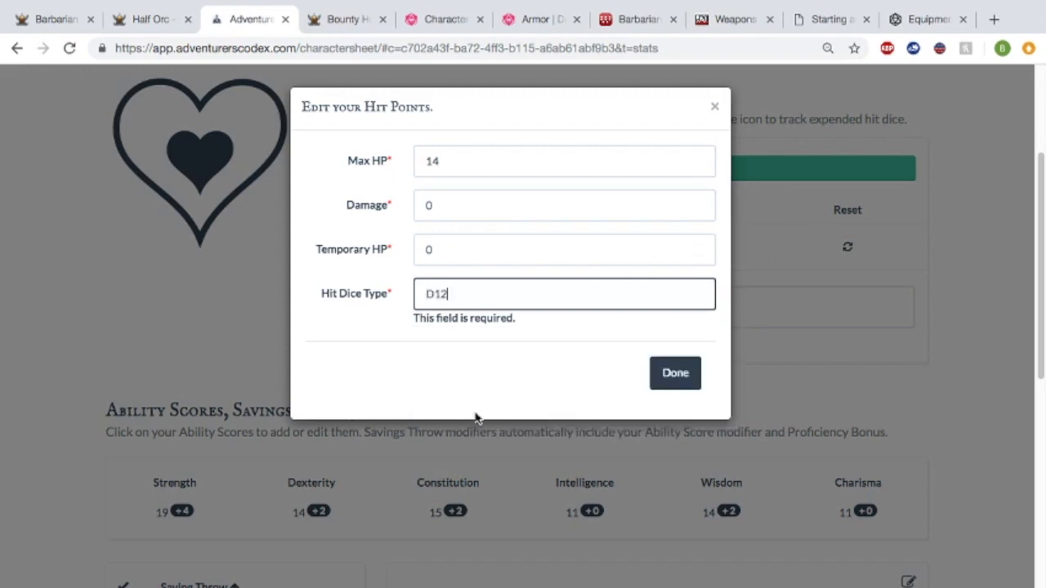
{"action": "left_click", "coordinate": [677, 373]}
Check the higher-level hit points rule on the Barbarian wiki page and raise the Max HP to 32 in Adventurer's Codex.
{"action": "left_click", "coordinate": [51, 19]}
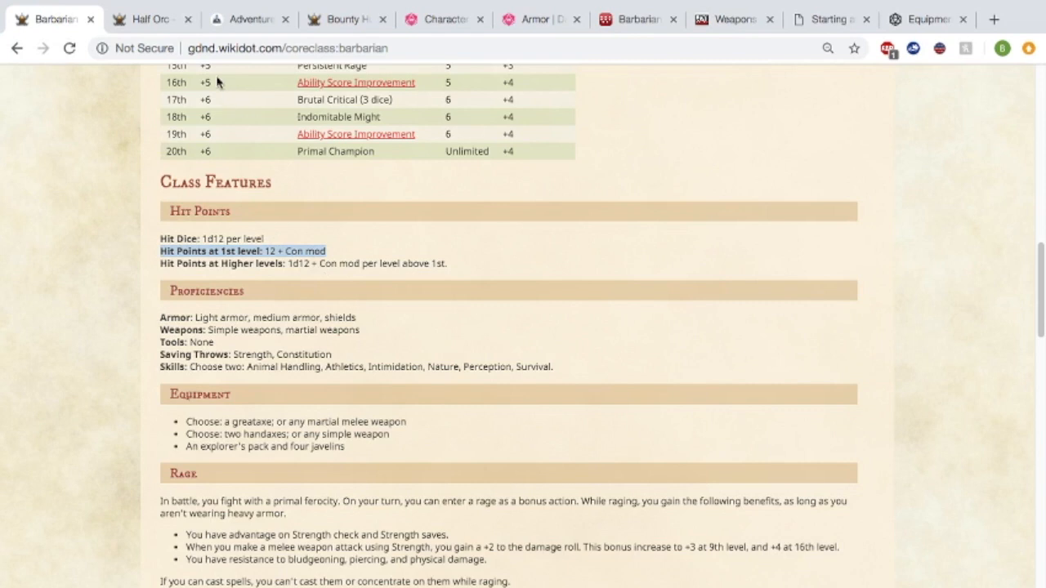
{"action": "left_click", "coordinate": [231, 25]}
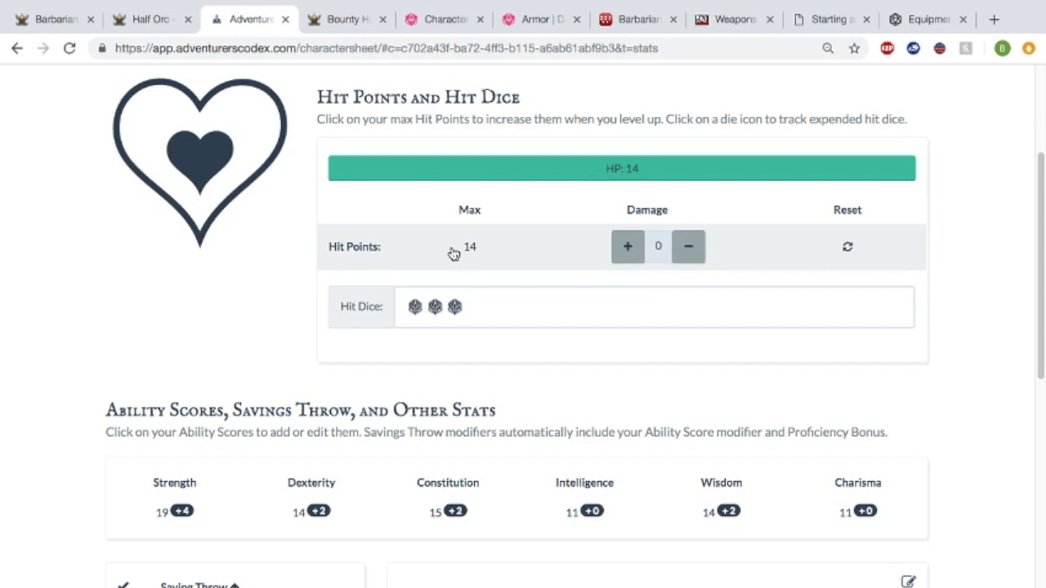
{"action": "left_click", "coordinate": [453, 254]}
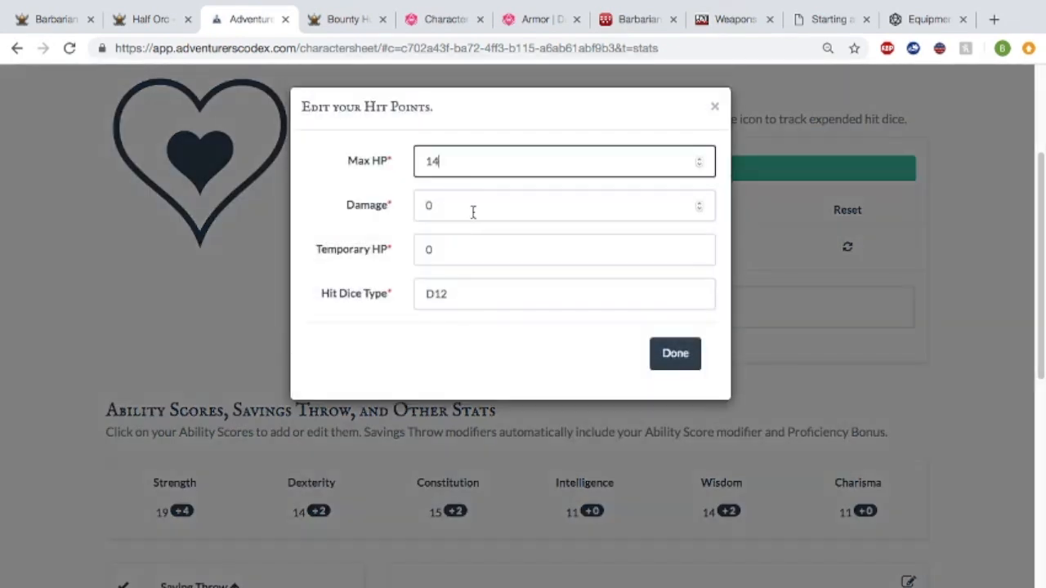
{"action": "left_click", "coordinate": [699, 165]}
{"action": "left_click", "coordinate": [699, 165]}
{"action": "left_click", "coordinate": [700, 165]}
{"action": "left_click", "coordinate": [700, 162]}
{"action": "left_click", "coordinate": [700, 162]}
{"action": "left_click", "coordinate": [700, 161]}
{"action": "left_click", "coordinate": [700, 161]}
{"action": "left_click", "coordinate": [700, 161]}
{"action": "left_click", "coordinate": [701, 162]}
{"action": "left_click", "coordinate": [700, 162]}
{"action": "left_click", "coordinate": [699, 158]}
{"action": "left_click", "coordinate": [699, 158]}
{"action": "left_click", "coordinate": [699, 159]}
{"action": "triple_click", "coordinate": [699, 159]}
{"action": "triple_click", "coordinate": [699, 158]}
{"action": "triple_click", "coordinate": [699, 159]}
{"action": "left_click", "coordinate": [699, 159]}
{"action": "left_click", "coordinate": [699, 158]}
{"action": "left_click", "coordinate": [673, 359]}
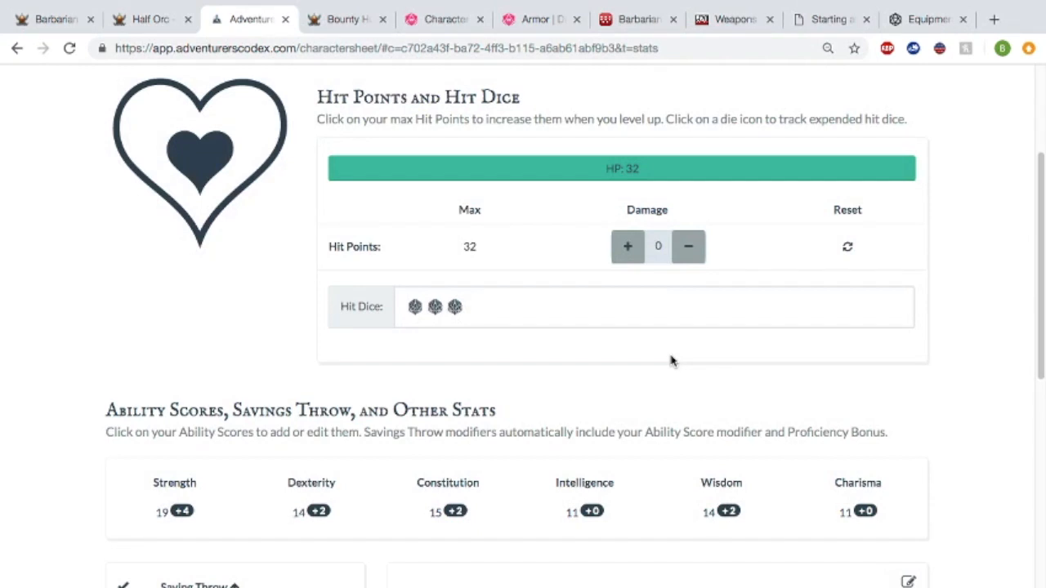
Look up the saving throw proficiencies on the Barbarian wiki page.
{"action": "scroll", "coordinate": [670, 360], "scroll_direction": "down", "scroll_amount": 5}
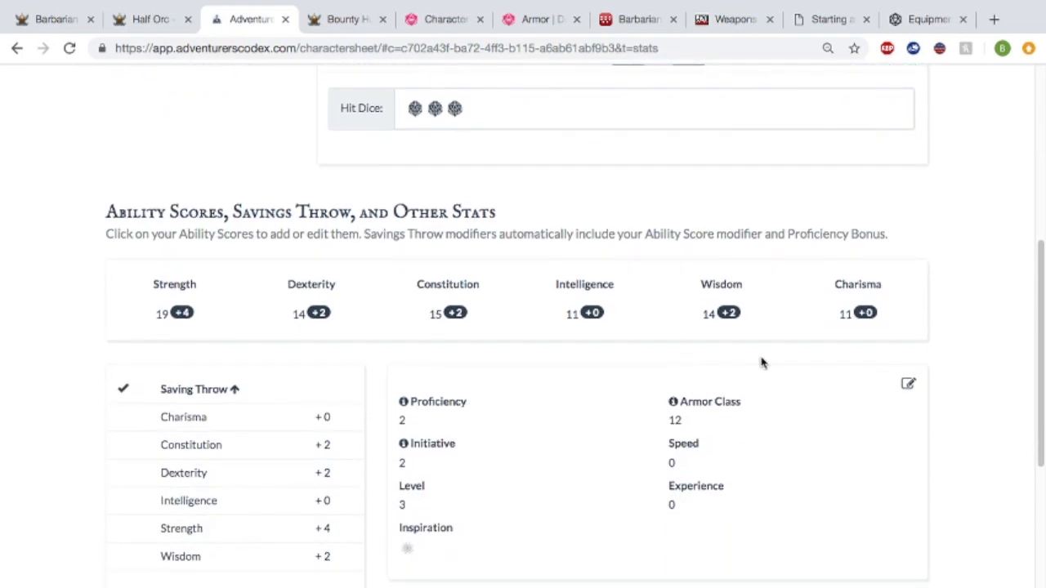
{"action": "left_click", "coordinate": [56, 18]}
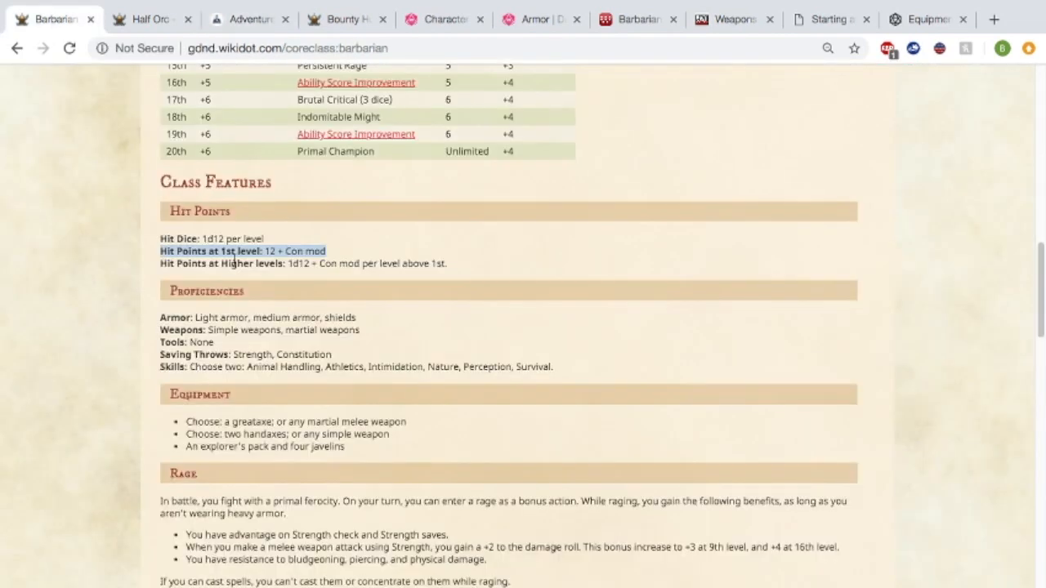
{"action": "scroll", "coordinate": [250, 286], "scroll_direction": "down", "scroll_amount": 1}
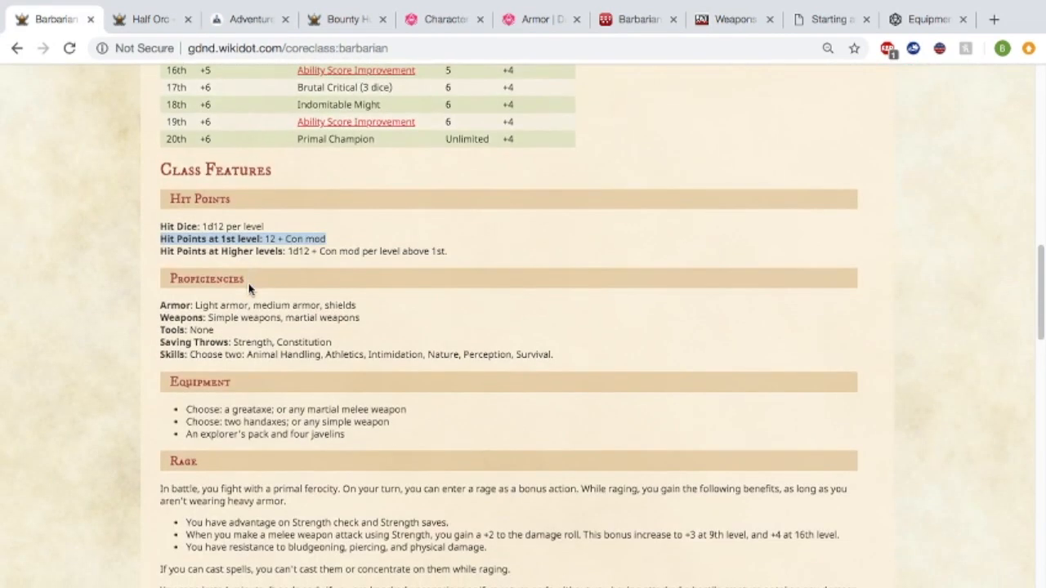
{"action": "left_click_drag", "start_coordinate": [233, 343], "coordinate": [332, 344]}
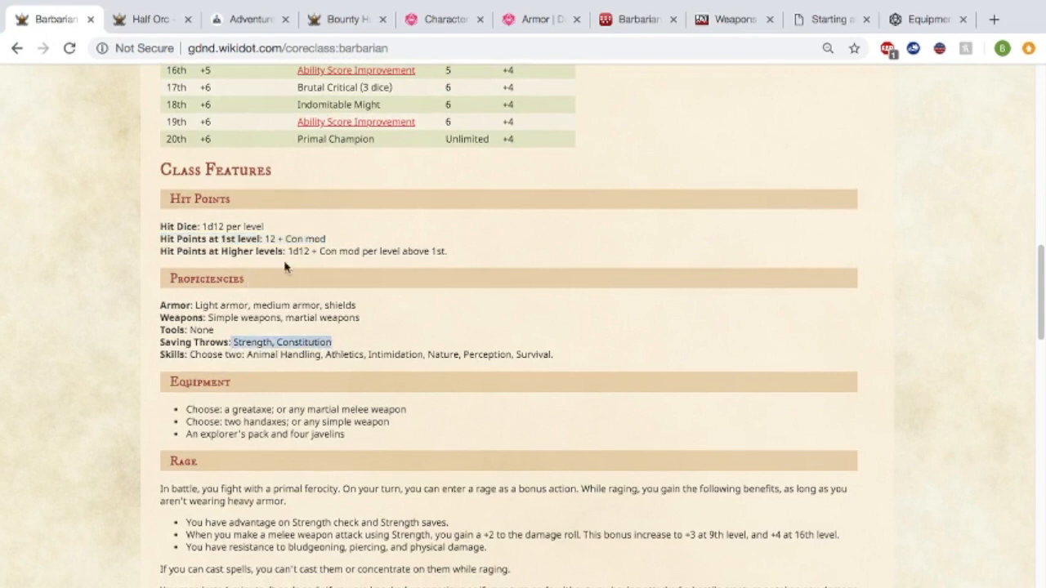
Return to Adventurer's Codex and mark the Constitution and Strength saving throws as proficient.
{"action": "left_click", "coordinate": [229, 23]}
{"action": "scroll", "coordinate": [229, 246], "scroll_direction": "down", "scroll_amount": 2}
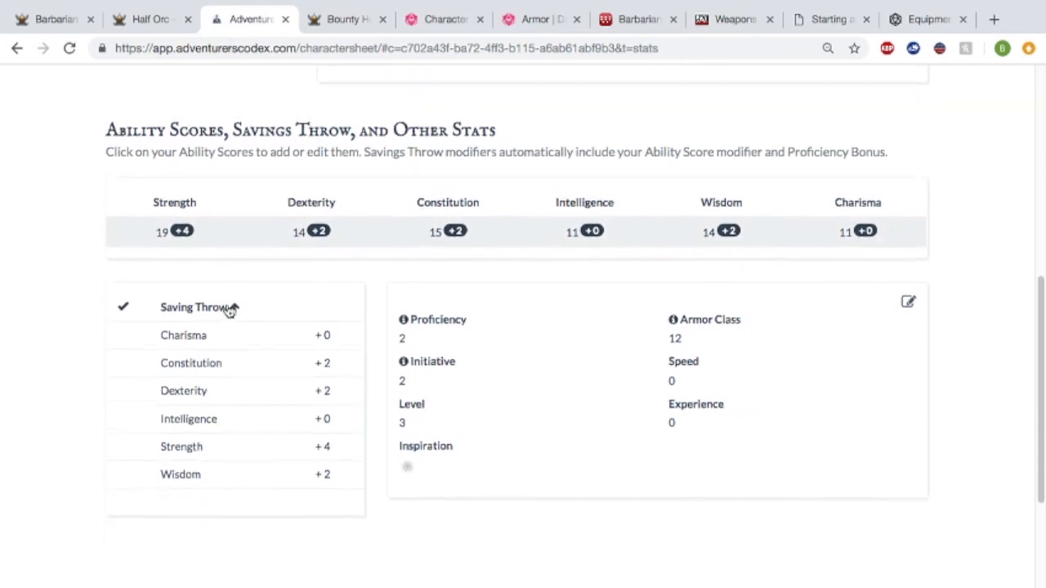
{"action": "left_click", "coordinate": [231, 363]}
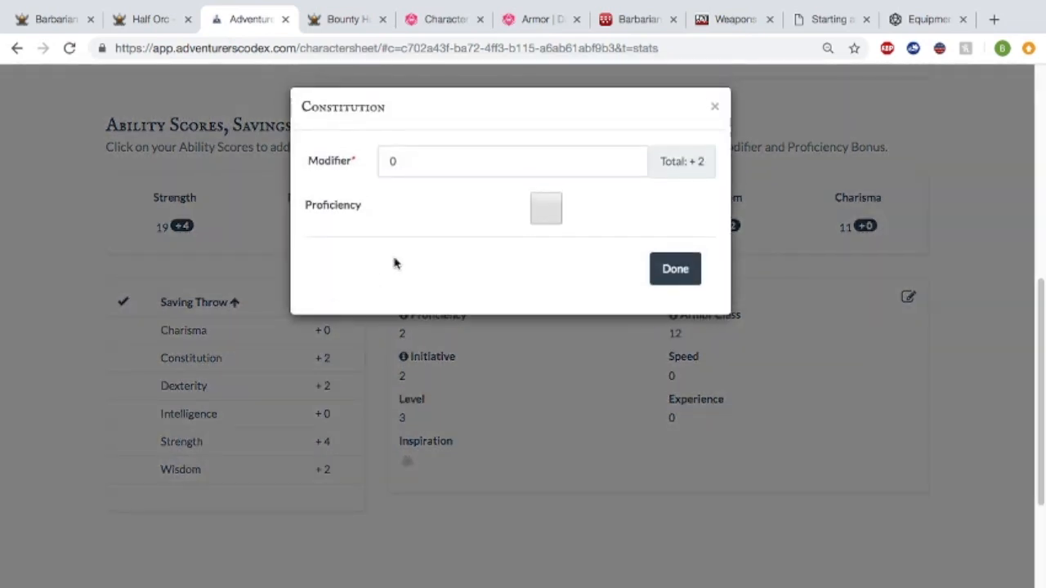
{"action": "left_click", "coordinate": [548, 214]}
{"action": "left_click", "coordinate": [677, 273]}
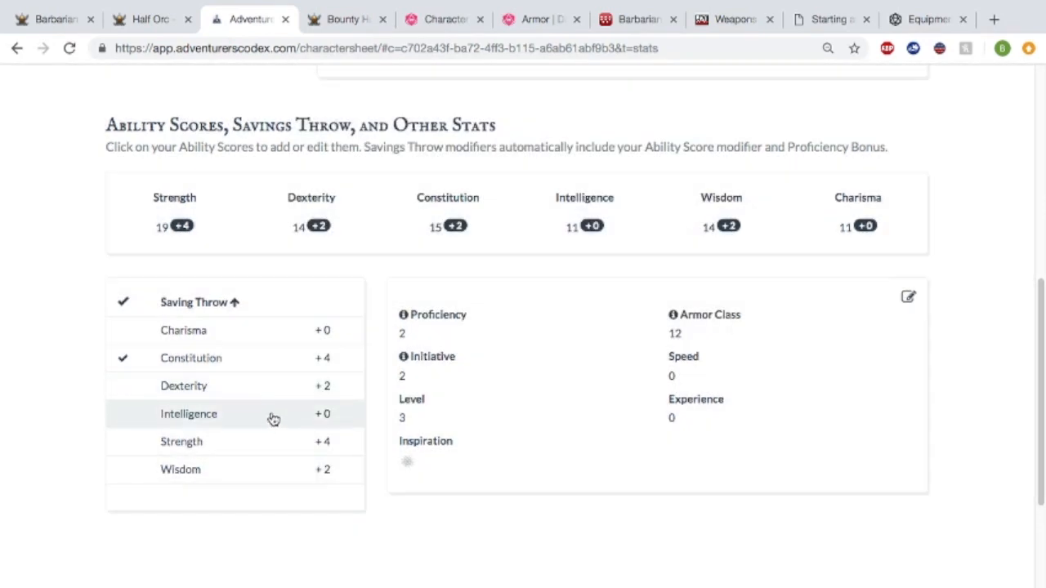
{"action": "left_click", "coordinate": [241, 437]}
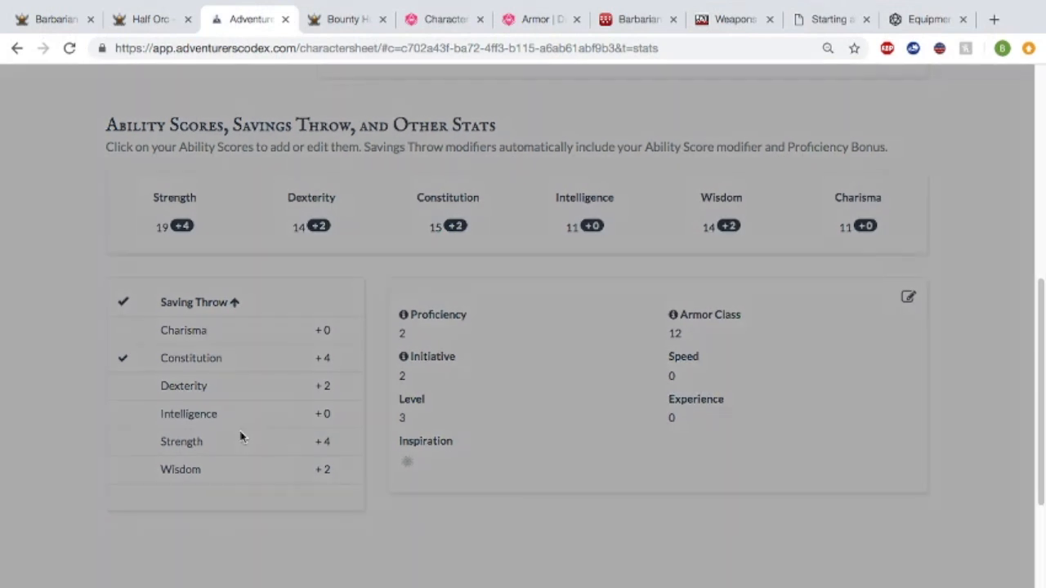
{"action": "left_click", "coordinate": [559, 219]}
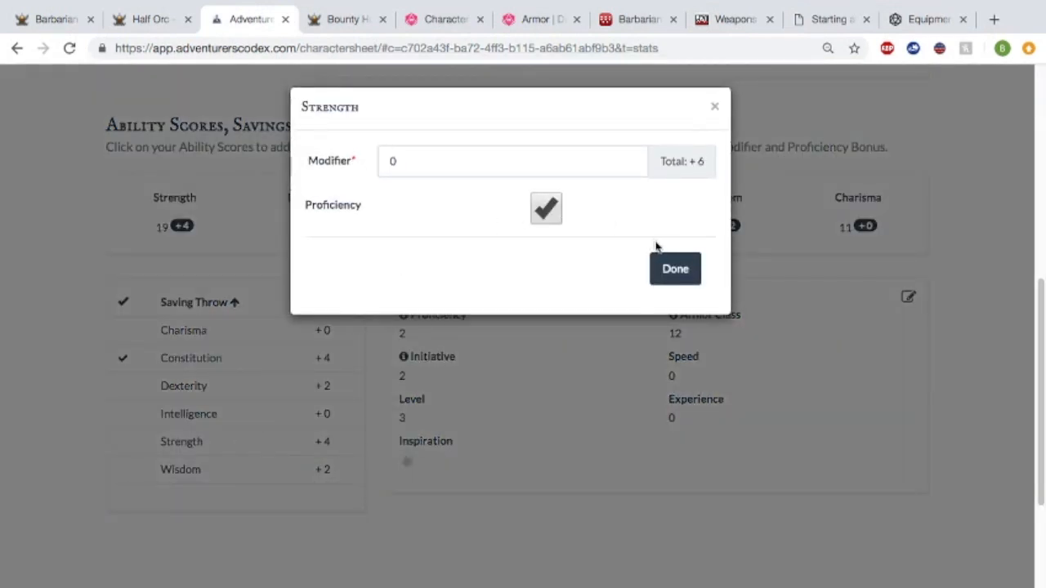
{"action": "left_click", "coordinate": [689, 279]}
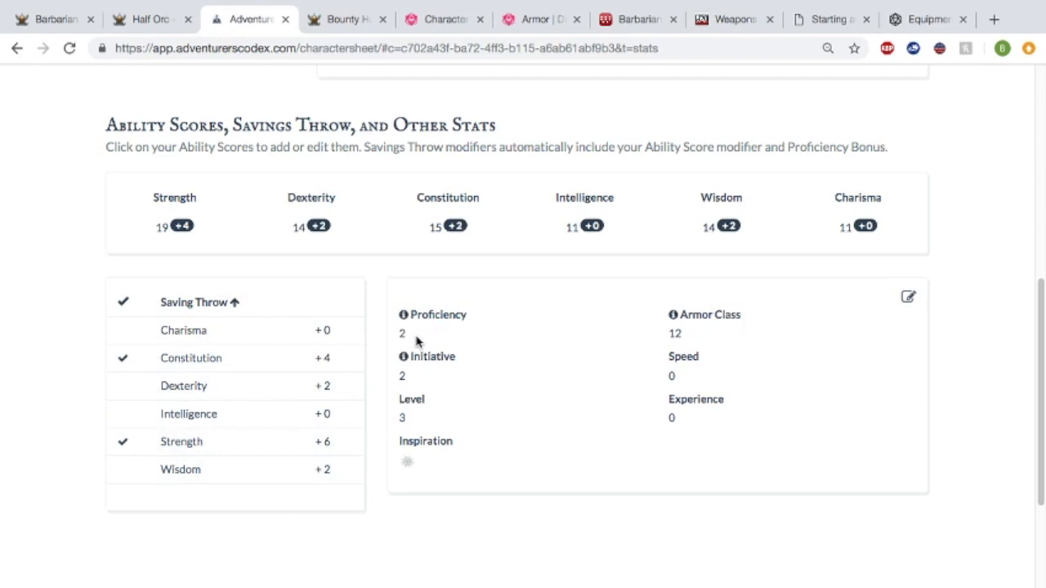
{"action": "scroll", "coordinate": [422, 328], "scroll_direction": "up", "scroll_amount": 3}
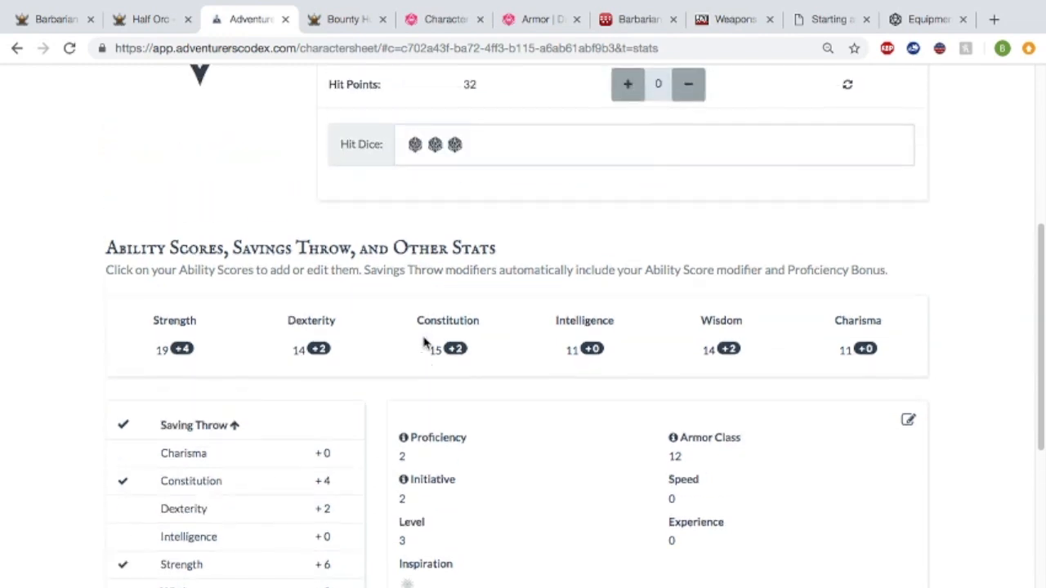
Open the character's other stats block, with Armor Class and Speed, for editing.
{"action": "scroll", "coordinate": [460, 214], "scroll_direction": "down", "scroll_amount": 3}
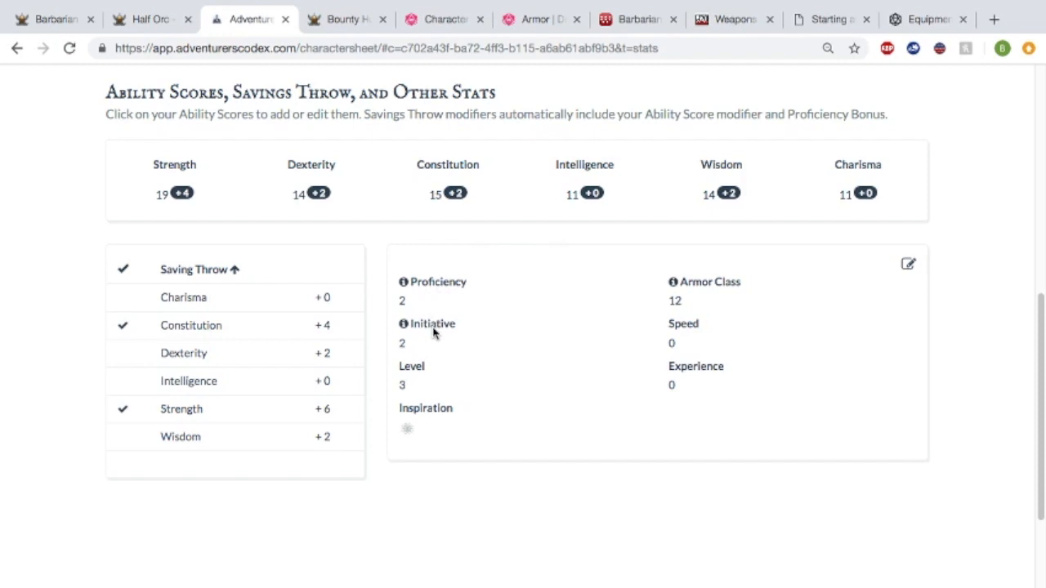
{"action": "scroll", "coordinate": [432, 332], "scroll_direction": "down", "scroll_amount": 1}
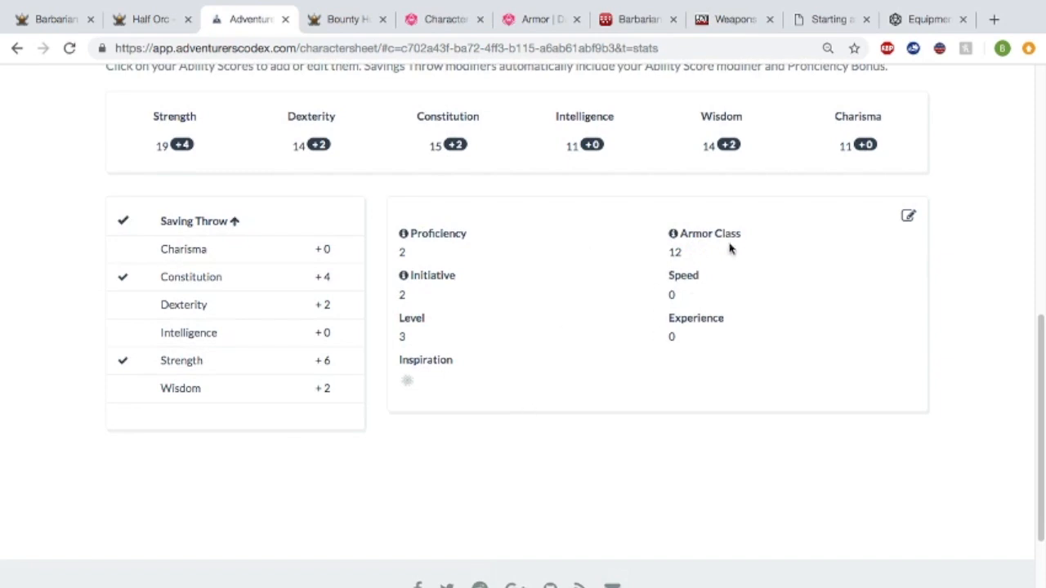
{"action": "left_click", "coordinate": [908, 217]}
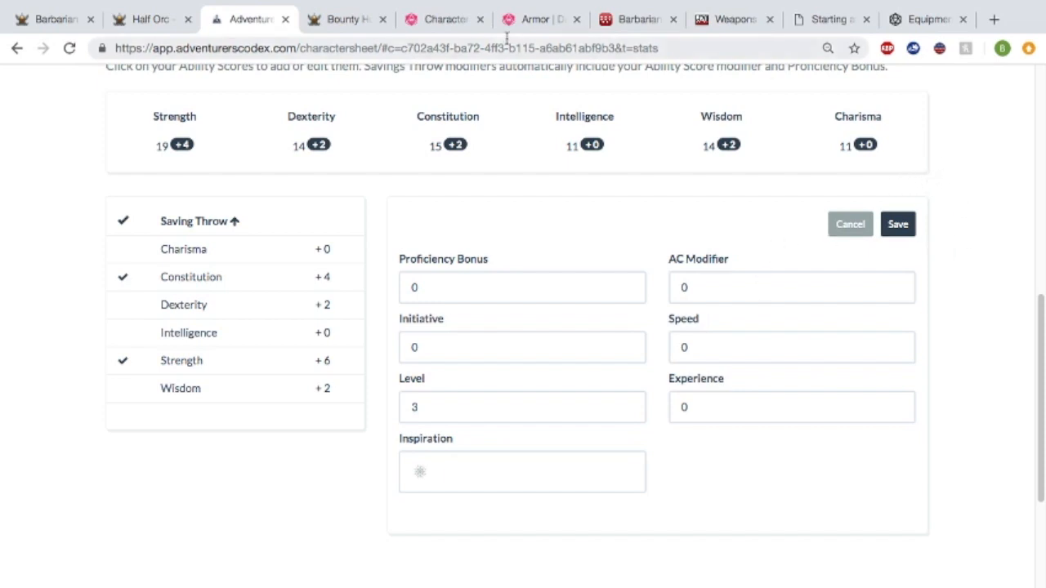
Look up the armor proficiencies on the Barbarian wiki page.
{"action": "left_click", "coordinate": [110, 20]}
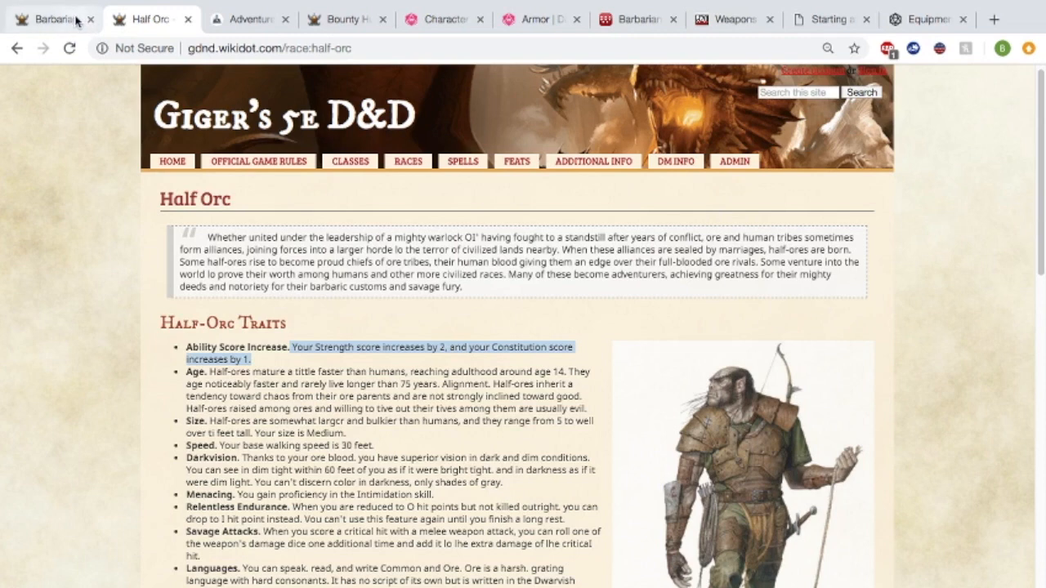
{"action": "scroll", "coordinate": [197, 168], "scroll_direction": "down", "scroll_amount": 2}
{"action": "left_click", "coordinate": [61, 21]}
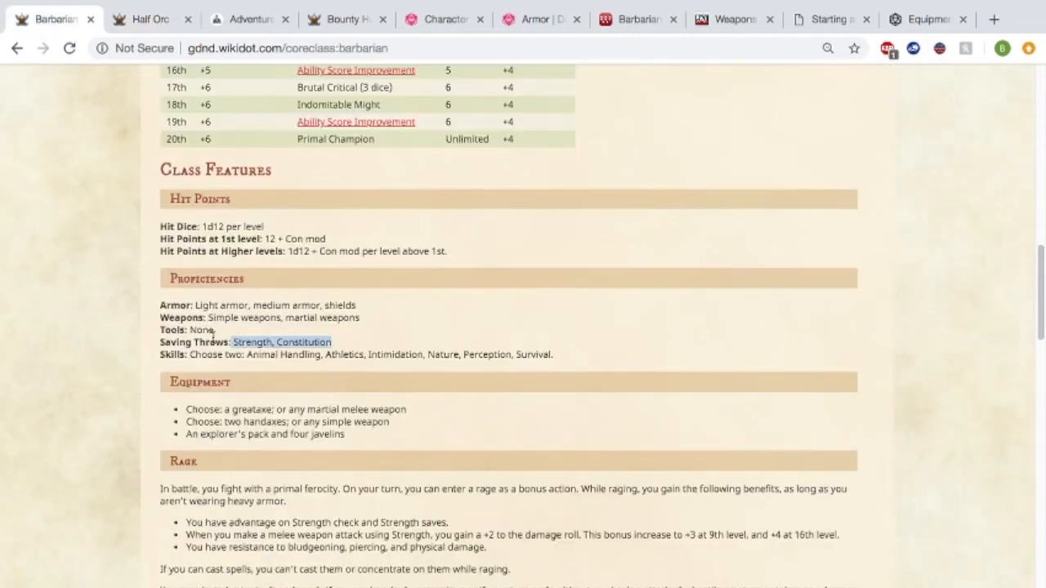
{"action": "scroll", "coordinate": [219, 356], "scroll_direction": "down", "scroll_amount": 2}
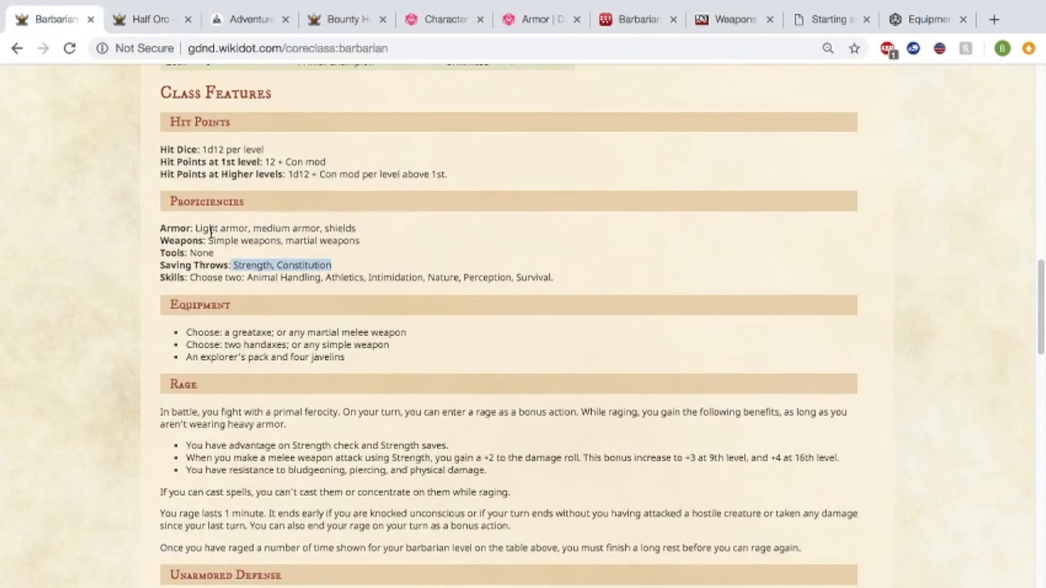
{"action": "left_click_drag", "start_coordinate": [163, 229], "coordinate": [360, 249]}
{"action": "left_click", "coordinate": [374, 237]}
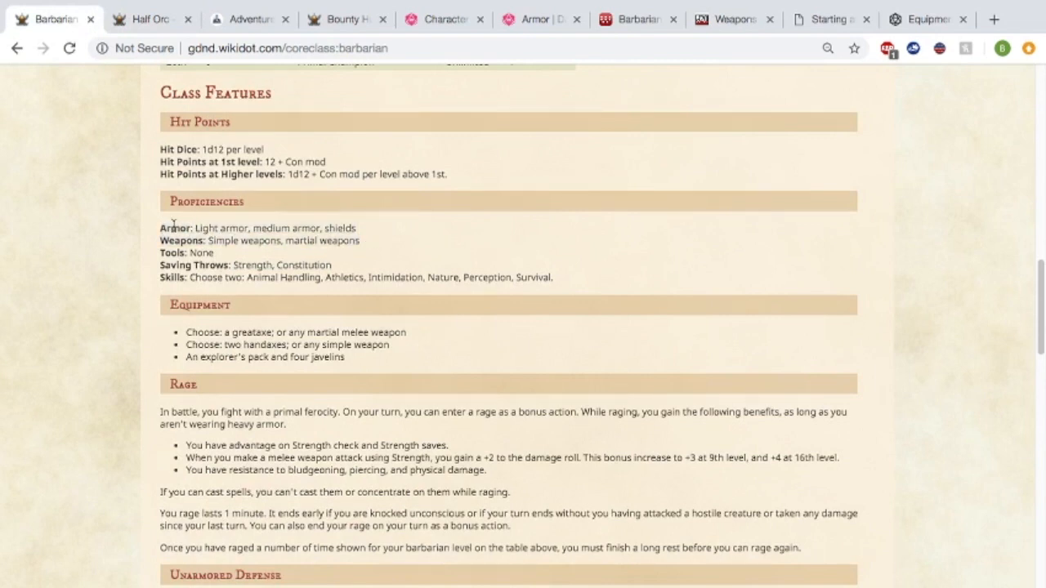
{"action": "left_click_drag", "start_coordinate": [195, 228], "coordinate": [316, 227]}
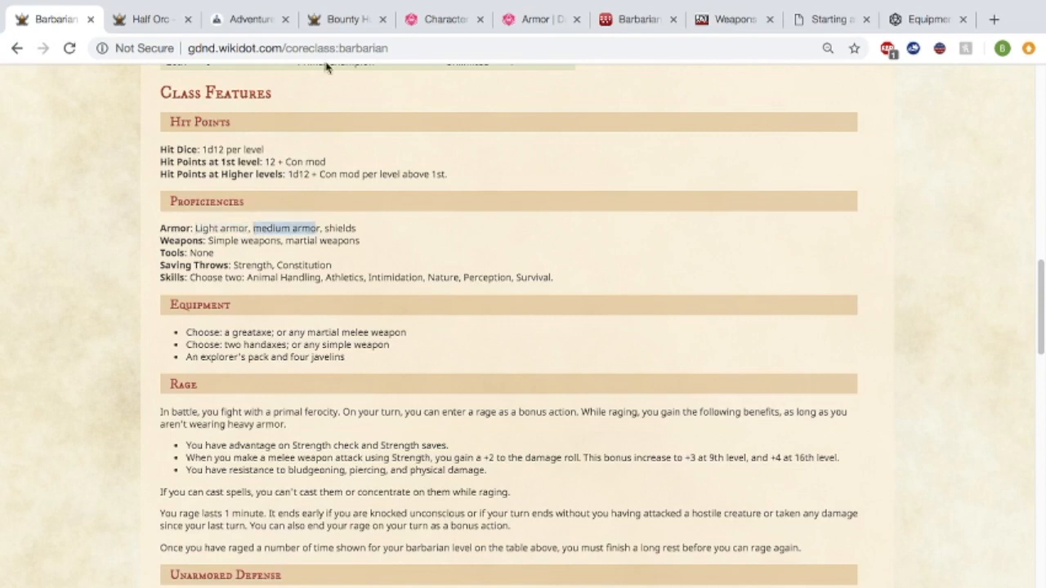
Find the armor table with costs and Armor Class values on Roll20's D&D 5th Edition Armor page.
{"action": "left_click", "coordinate": [548, 28]}
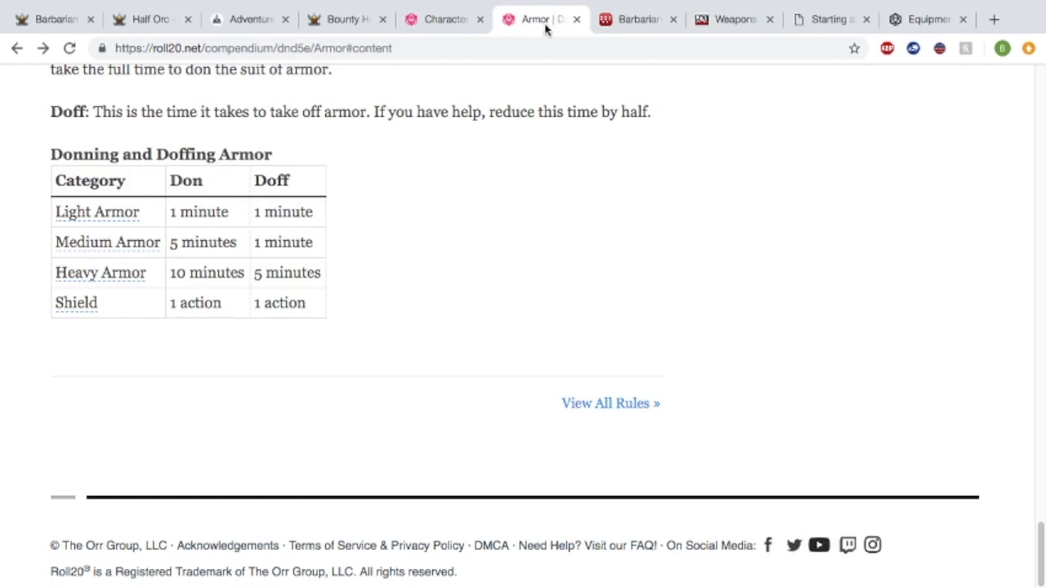
{"action": "scroll", "coordinate": [548, 249], "scroll_direction": "up", "scroll_amount": 3}
{"action": "scroll", "coordinate": [548, 249], "scroll_direction": "up", "scroll_amount": 4}
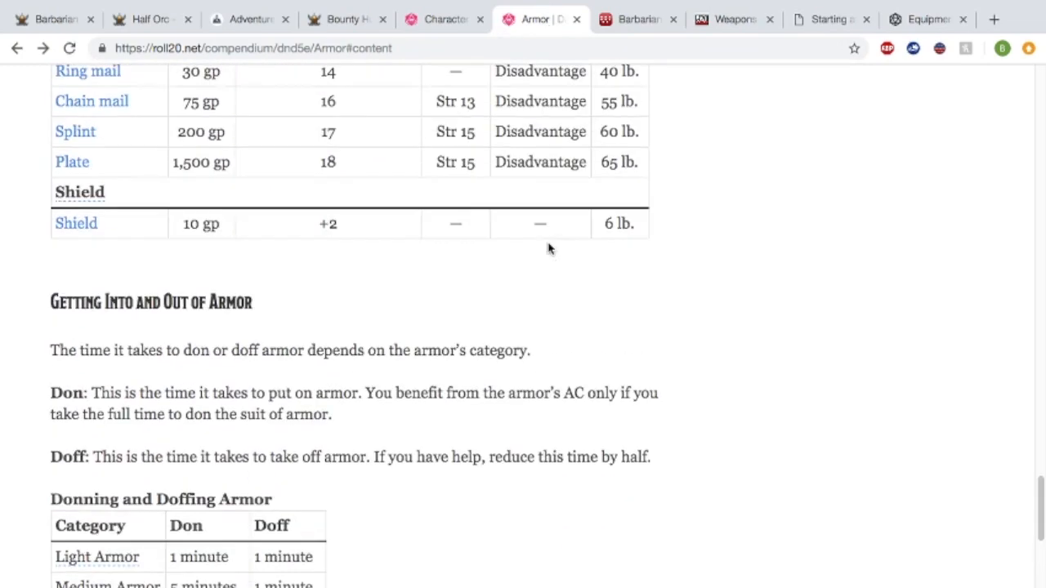
{"action": "scroll", "coordinate": [548, 245], "scroll_direction": "up", "scroll_amount": 15}
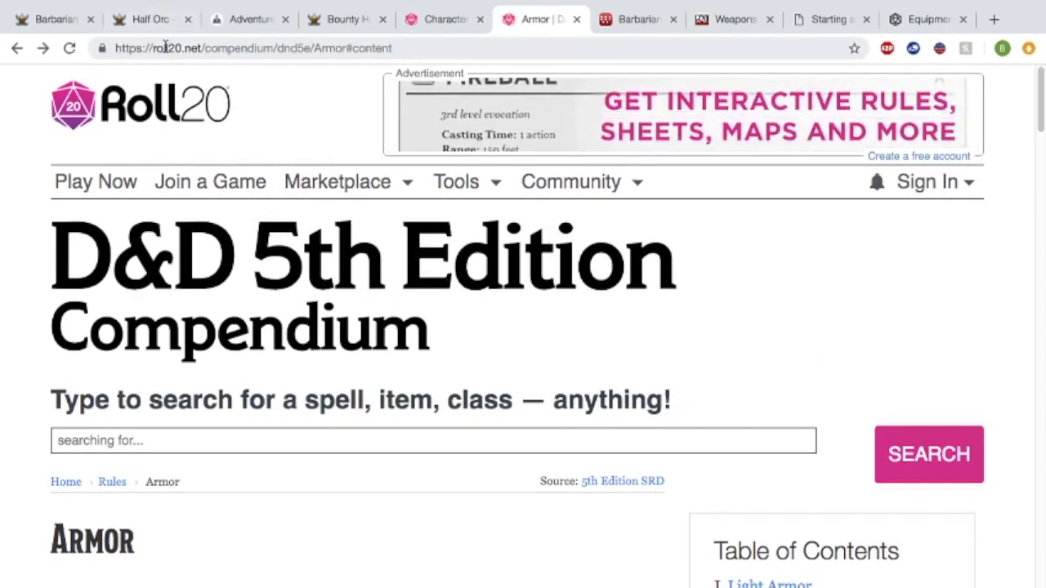
{"action": "scroll", "coordinate": [222, 154], "scroll_direction": "down", "scroll_amount": 15}
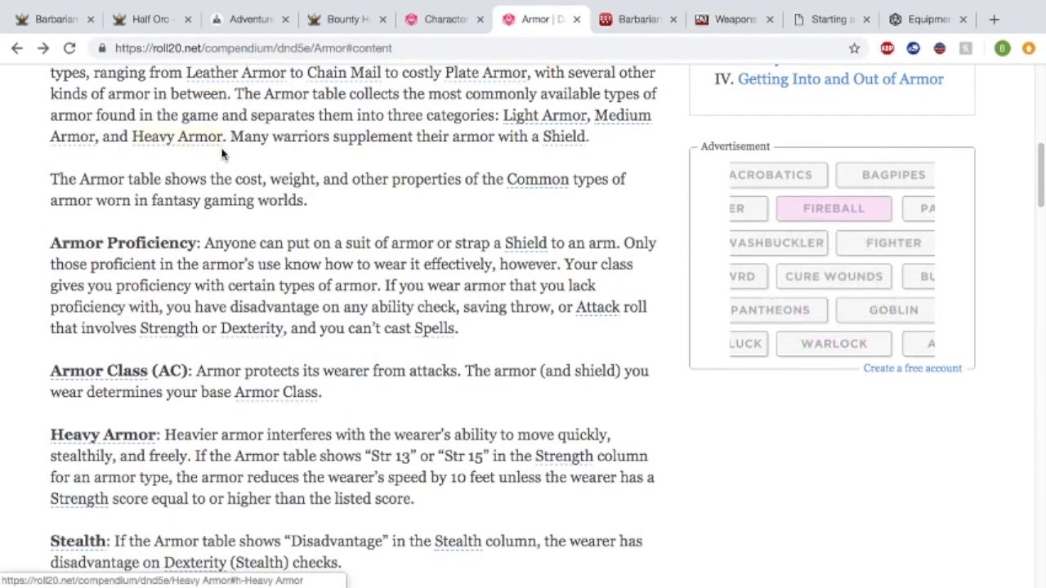
{"action": "scroll", "coordinate": [222, 151], "scroll_direction": "down", "scroll_amount": 15}
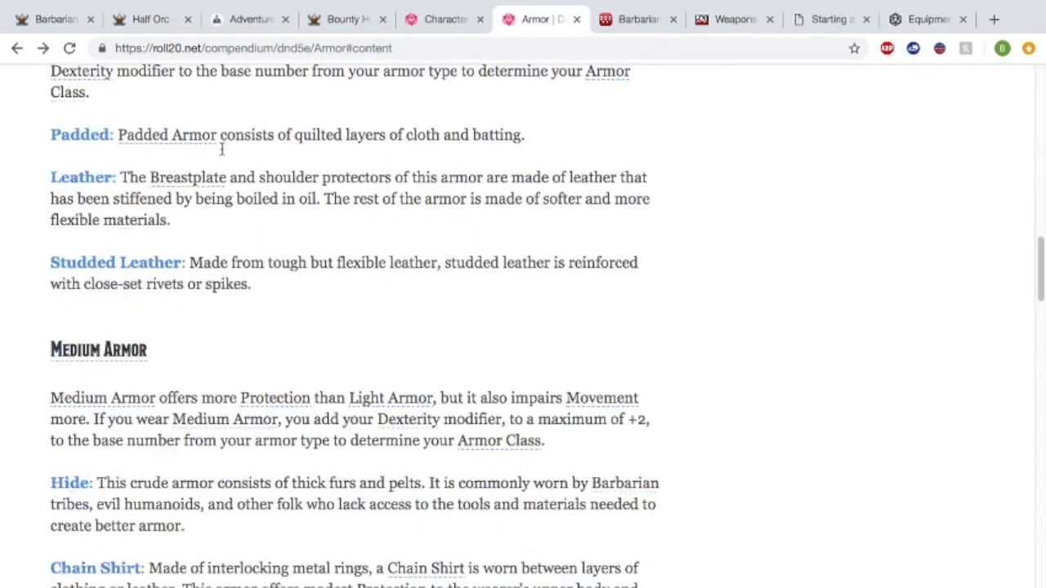
{"action": "scroll", "coordinate": [222, 153], "scroll_direction": "down", "scroll_amount": 6}
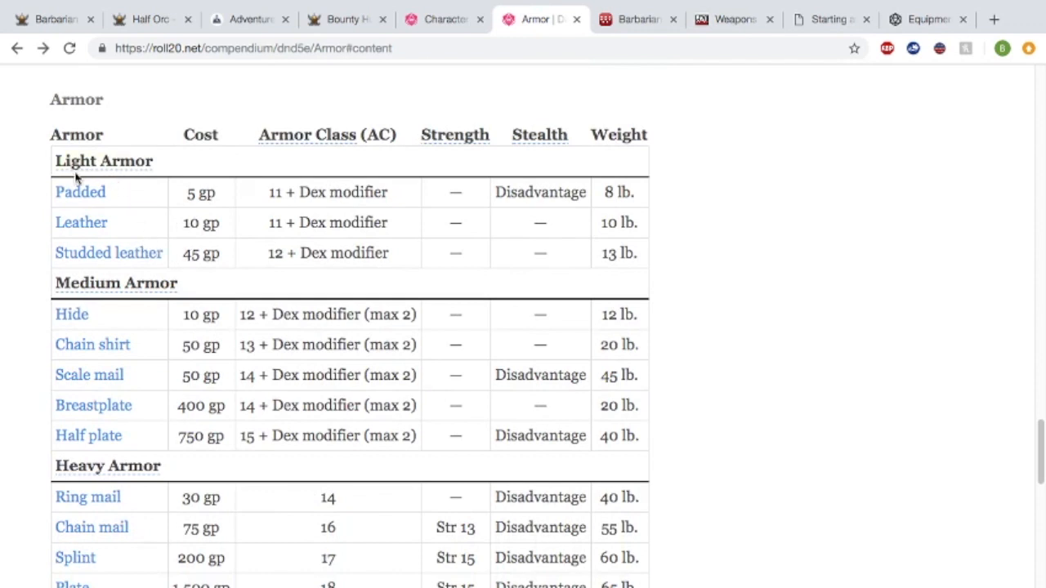
Compare the light and medium armor entries in the table and check the Breastplate's Armor Class formula.
{"action": "left_click_drag", "start_coordinate": [37, 182], "coordinate": [188, 254]}
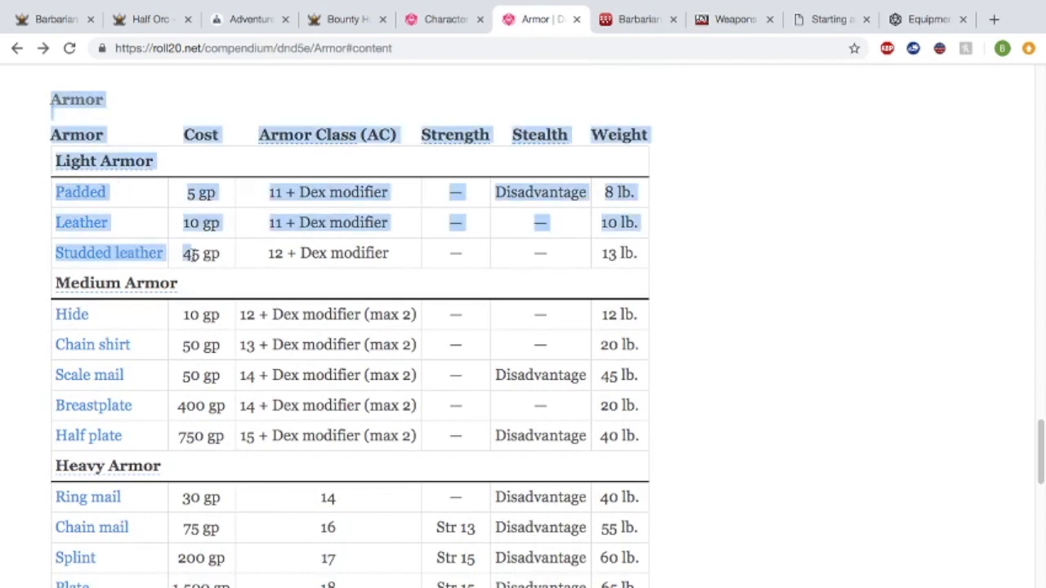
{"action": "left_click_drag", "start_coordinate": [41, 288], "coordinate": [67, 394]}
{"action": "left_click", "coordinate": [0, 429]}
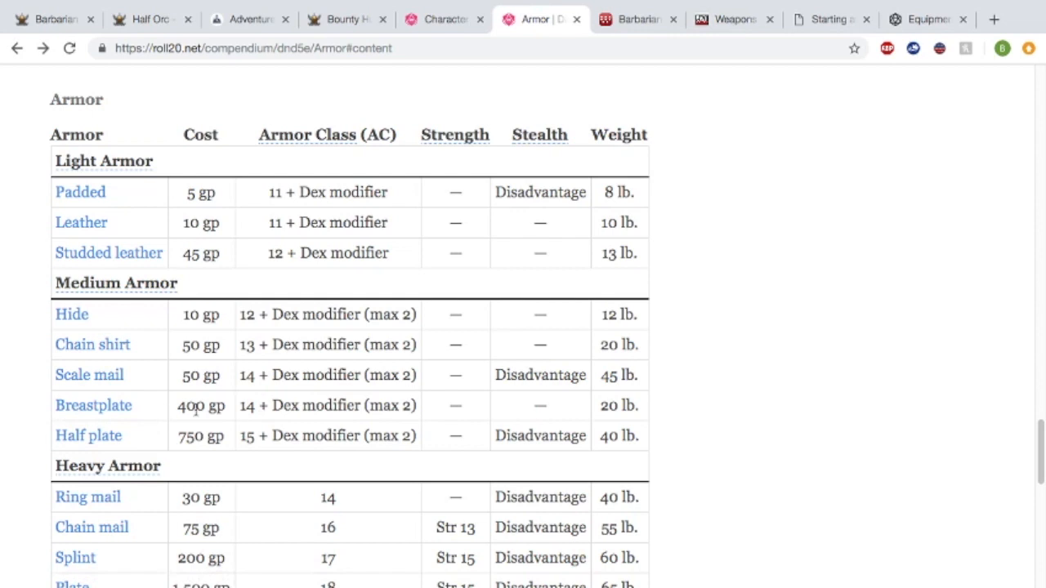
{"action": "triple_click", "coordinate": [290, 403]}
Return to Adventurer's Codex and add the predefined Breastplate to the character's armor, leaving it doffed.
{"action": "left_click", "coordinate": [250, 19]}
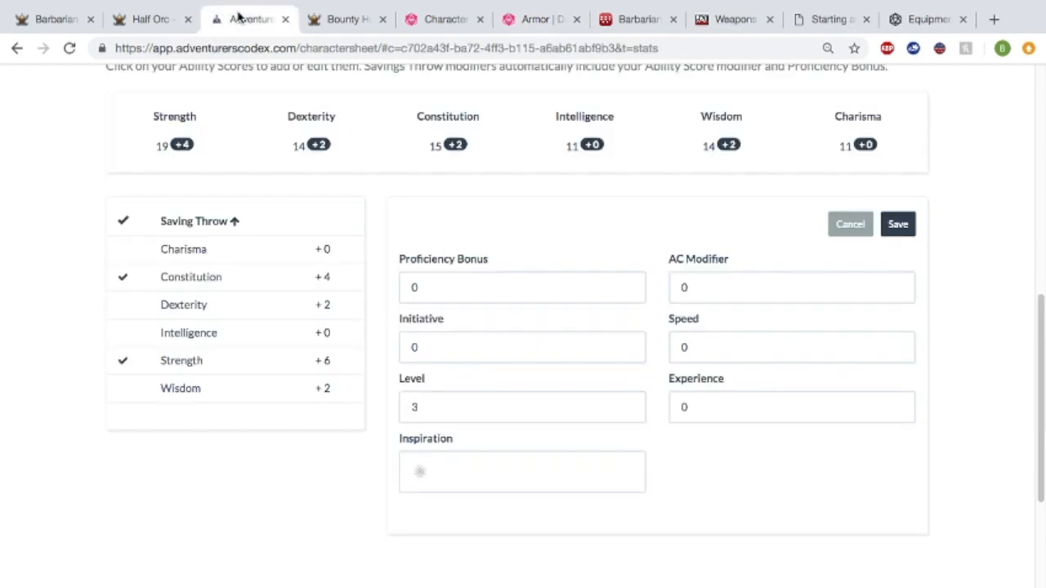
{"action": "scroll", "coordinate": [491, 99], "scroll_direction": "up", "scroll_amount": 3}
{"action": "scroll", "coordinate": [491, 99], "scroll_direction": "up", "scroll_amount": 3}
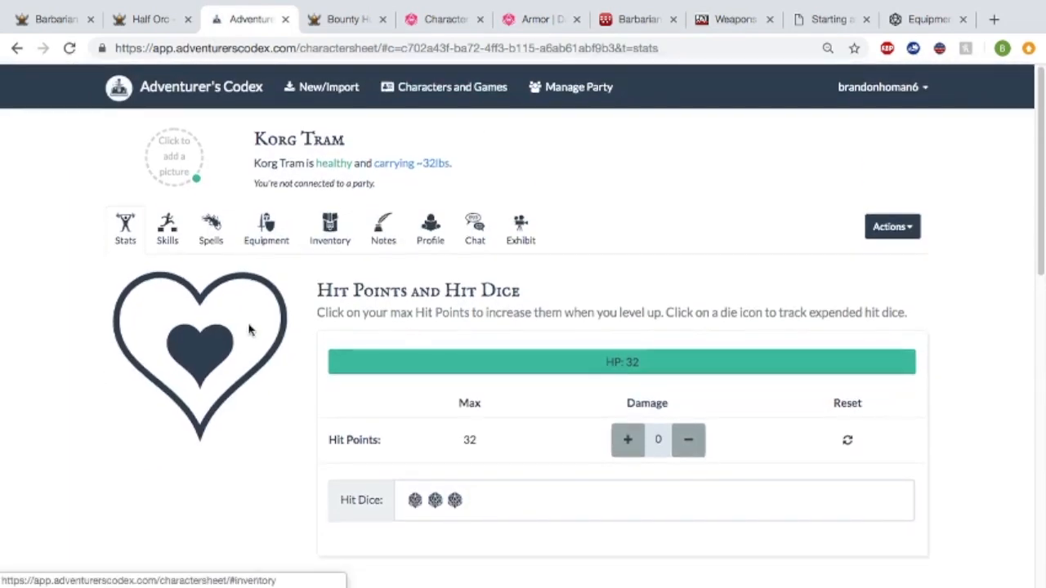
{"action": "left_click", "coordinate": [266, 229]}
{"action": "scroll", "coordinate": [250, 397], "scroll_direction": "down", "scroll_amount": 5}
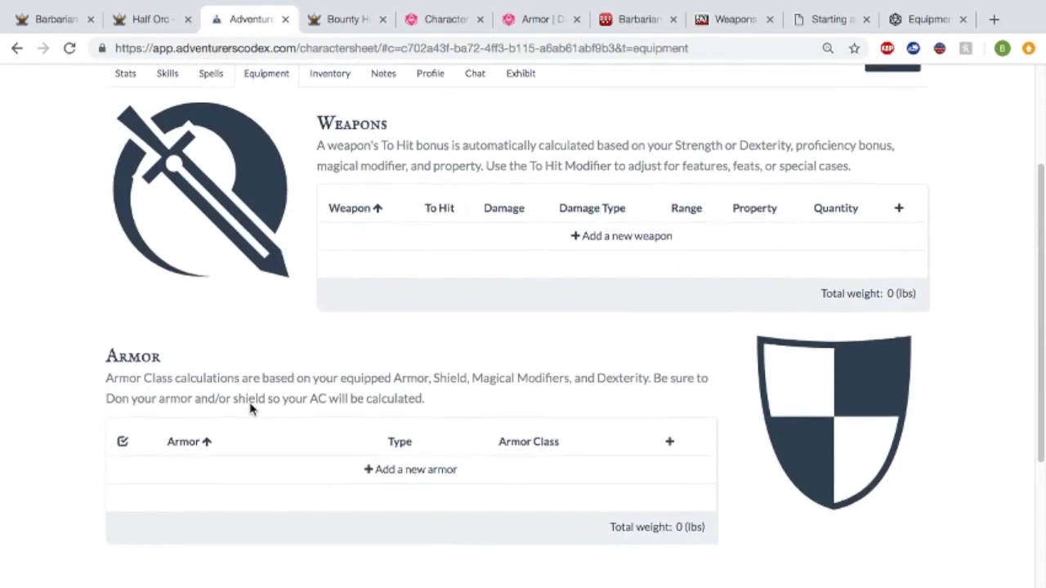
{"action": "left_click", "coordinate": [285, 459]}
{"action": "left_click", "coordinate": [476, 206]}
{"action": "scroll", "coordinate": [464, 196], "scroll_direction": "up", "scroll_amount": 1}
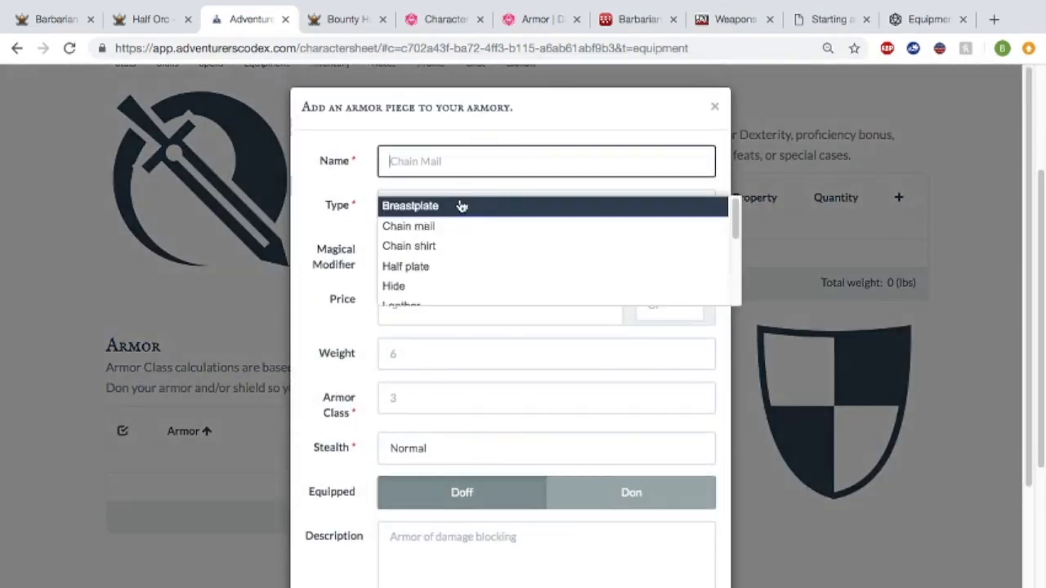
{"action": "left_click", "coordinate": [463, 205]}
{"action": "scroll", "coordinate": [459, 203], "scroll_direction": "down", "scroll_amount": 4}
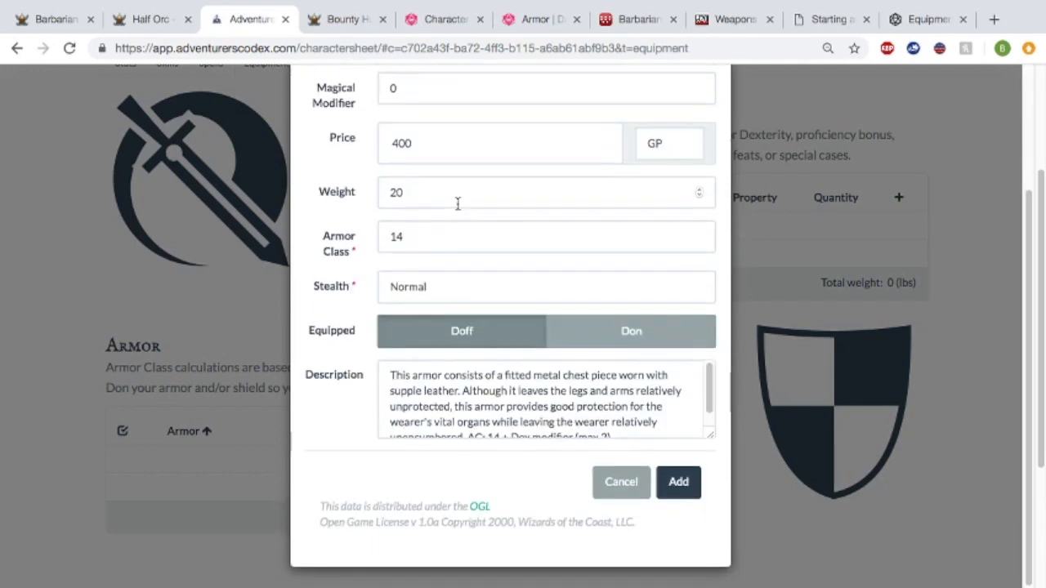
{"action": "scroll", "coordinate": [458, 203], "scroll_direction": "up", "scroll_amount": 2}
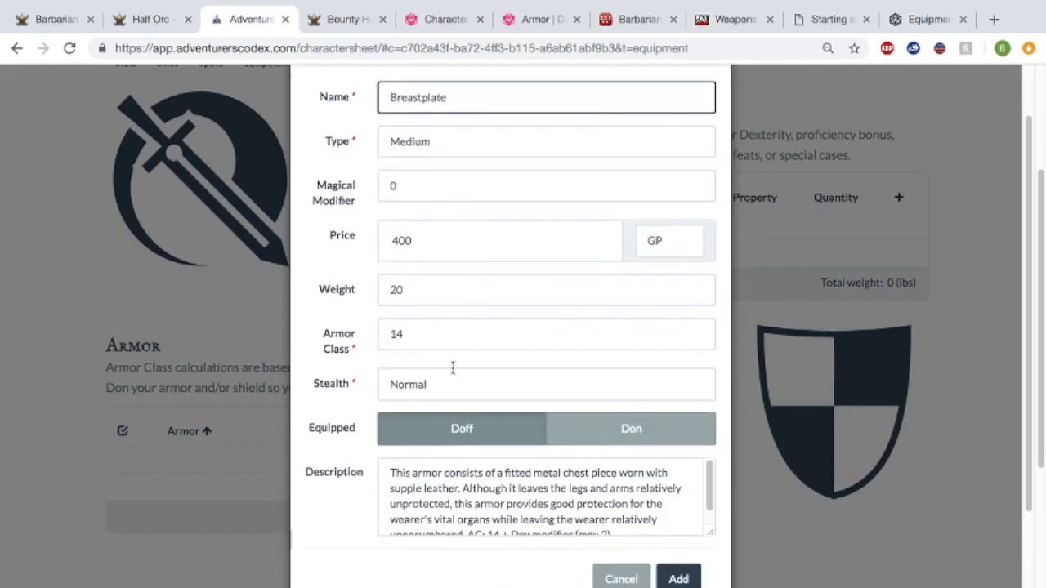
{"action": "scroll", "coordinate": [534, 406], "scroll_direction": "down", "scroll_amount": 1}
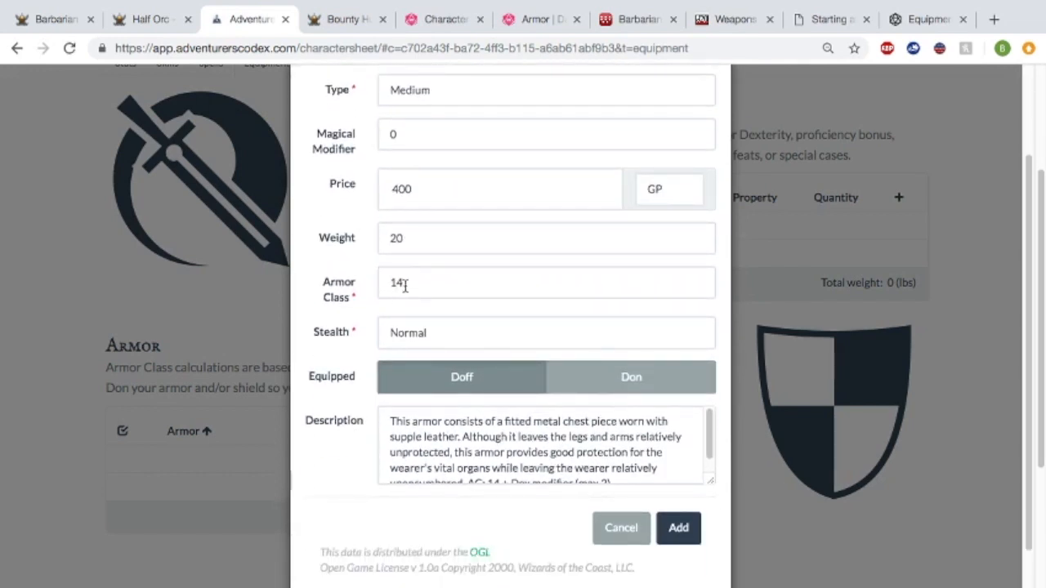
{"action": "left_click", "coordinate": [678, 526]}
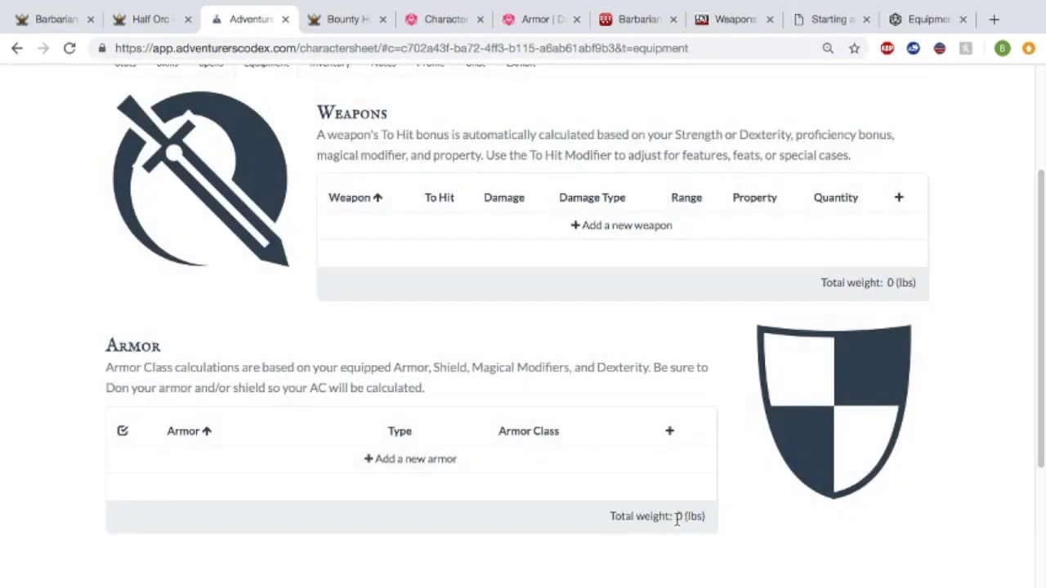
Go back to the character's stats, set the AC Modifier to 4 and save the change.
{"action": "scroll", "coordinate": [372, 194], "scroll_direction": "up", "scroll_amount": 3}
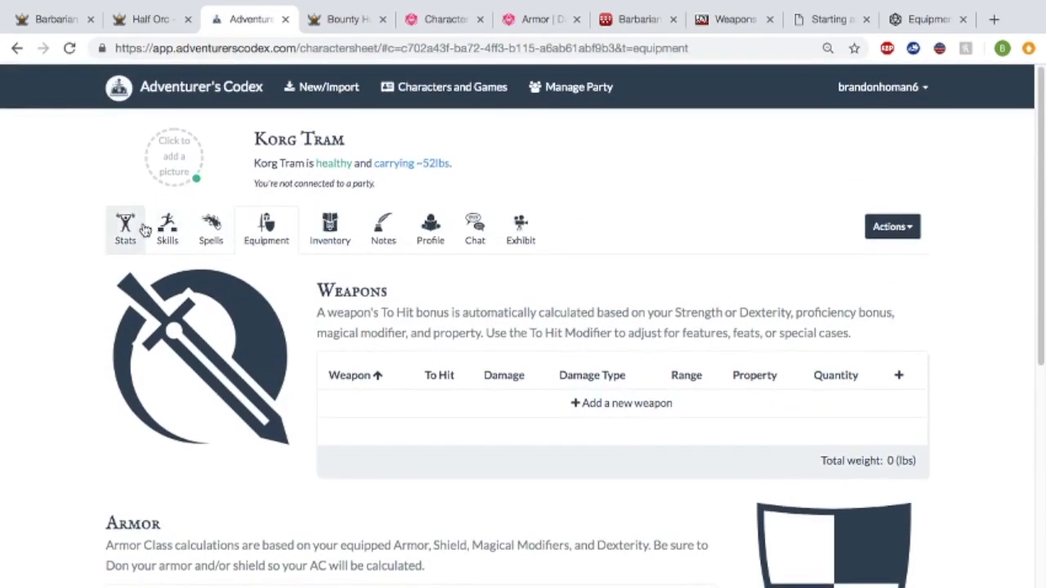
{"action": "left_click", "coordinate": [125, 231]}
{"action": "scroll", "coordinate": [418, 376], "scroll_direction": "down", "scroll_amount": 3}
{"action": "scroll", "coordinate": [418, 376], "scroll_direction": "down", "scroll_amount": 3}
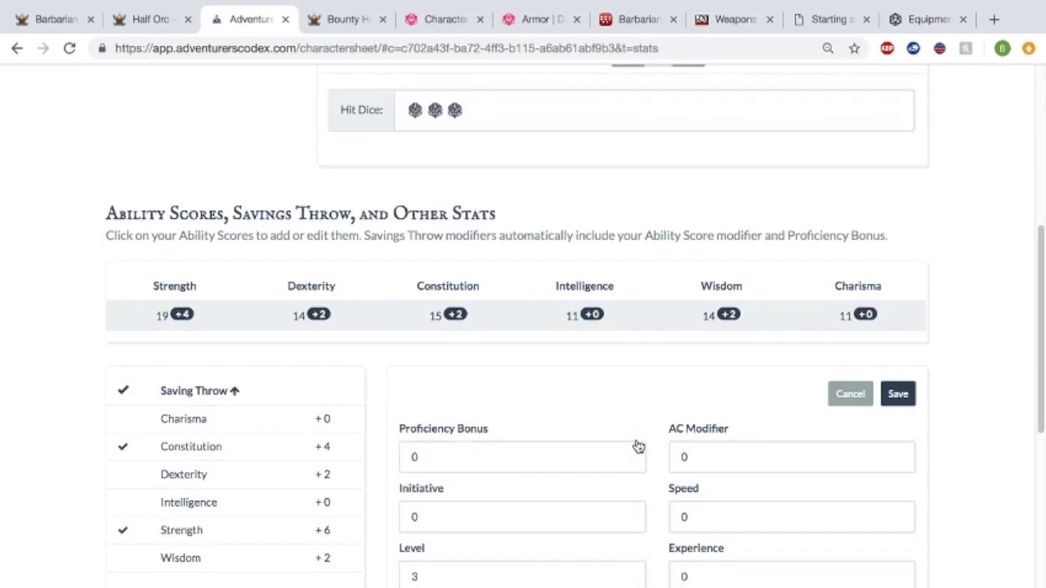
{"action": "left_click", "coordinate": [700, 455]}
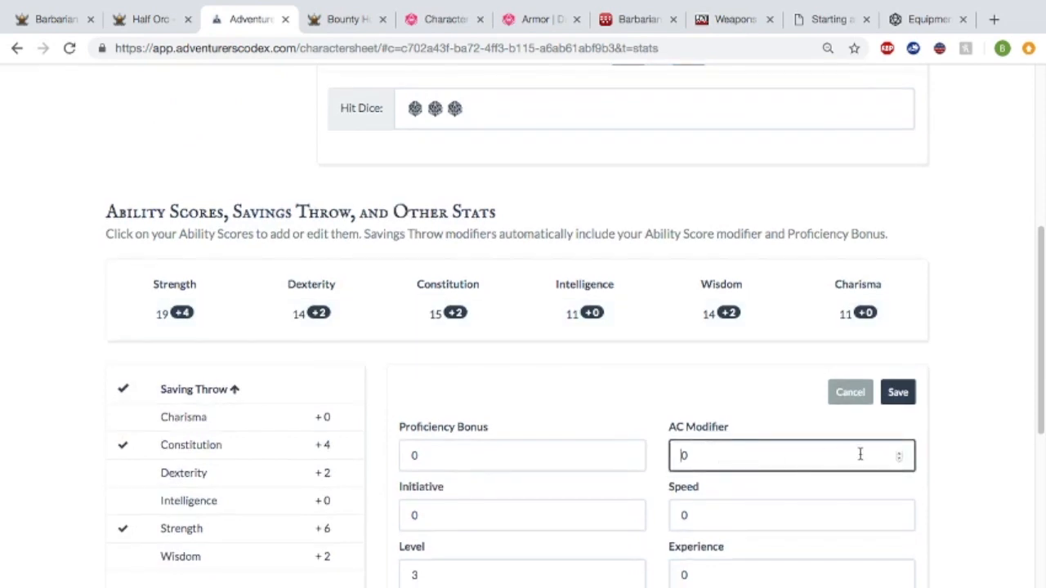
{"action": "scroll", "coordinate": [896, 447], "scroll_direction": "down", "scroll_amount": 1}
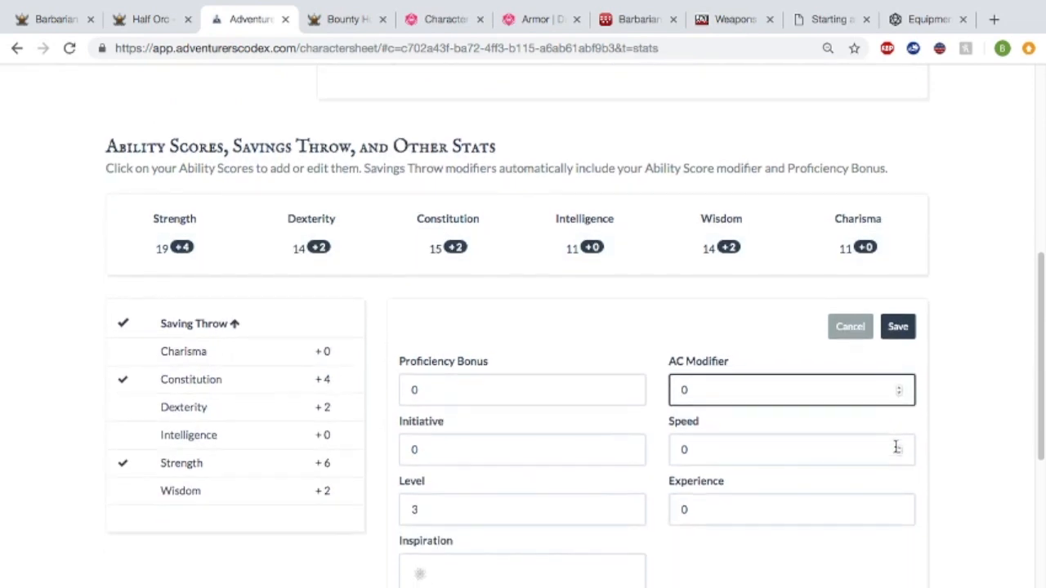
{"action": "left_click", "coordinate": [899, 389]}
{"action": "left_click", "coordinate": [897, 326]}
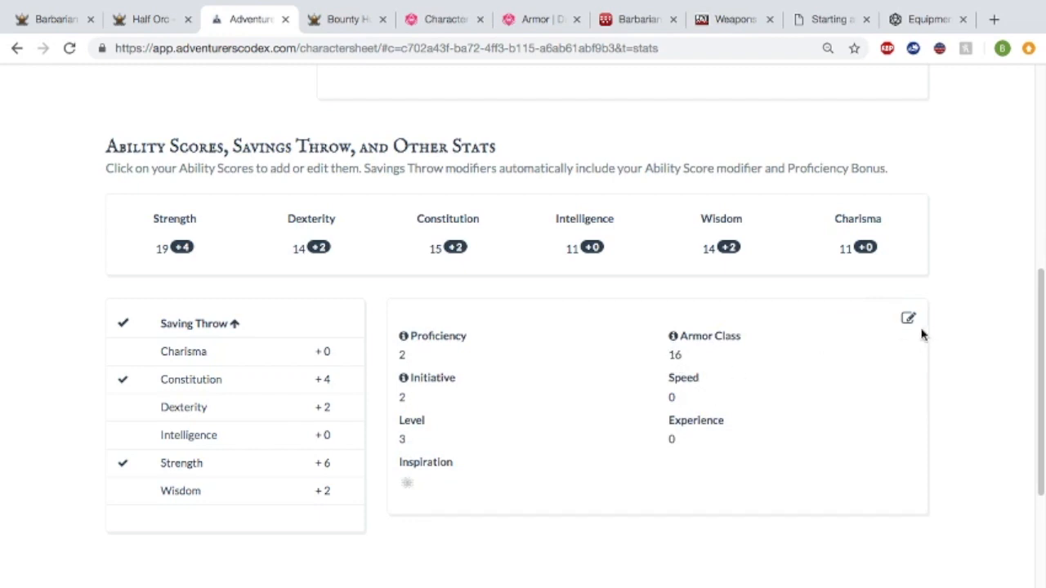
Look up the base walking speed among the racial traits on the Half Orc wiki page.
{"action": "left_click", "coordinate": [55, 23]}
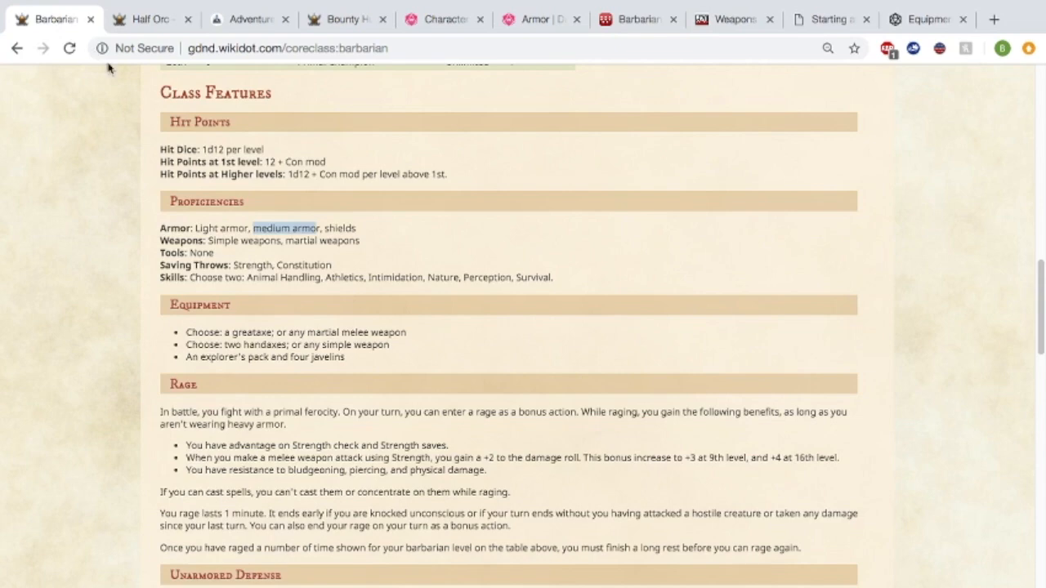
{"action": "left_click", "coordinate": [136, 20]}
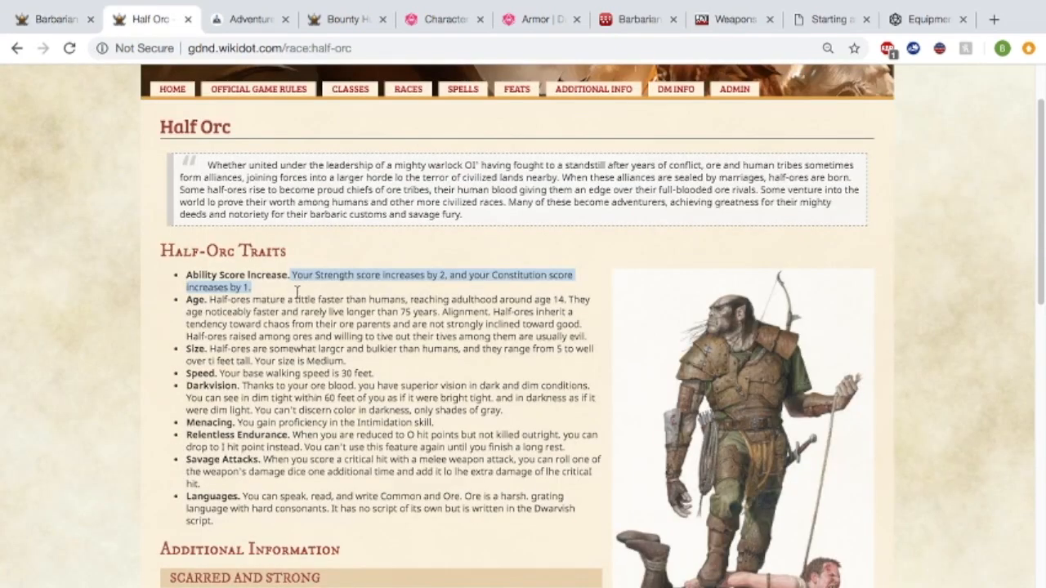
{"action": "scroll", "coordinate": [296, 291], "scroll_direction": "down", "scroll_amount": 1}
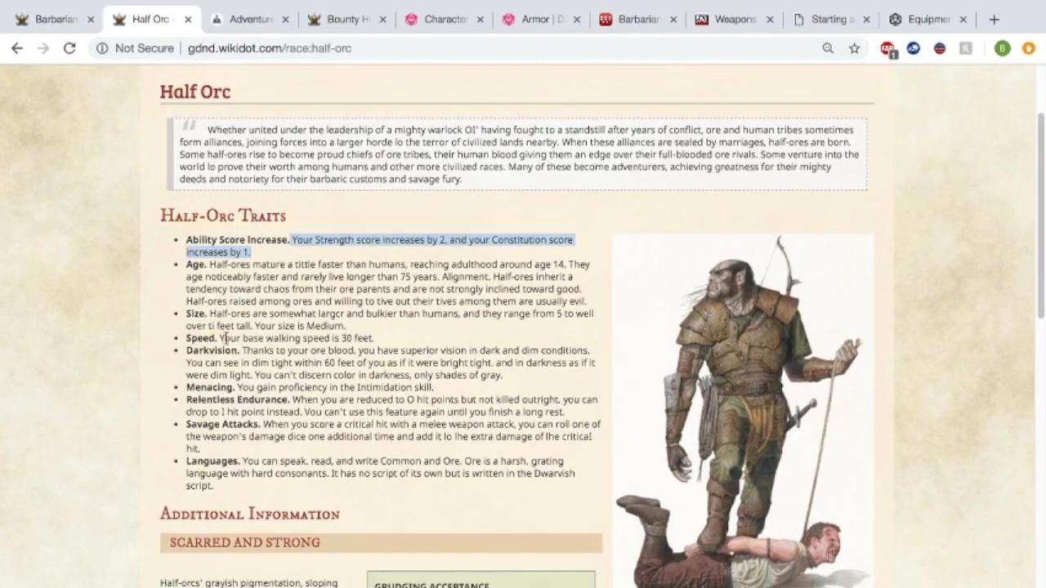
{"action": "left_click", "coordinate": [220, 339]}
{"action": "left_click_drag", "start_coordinate": [196, 339], "coordinate": [382, 338]}
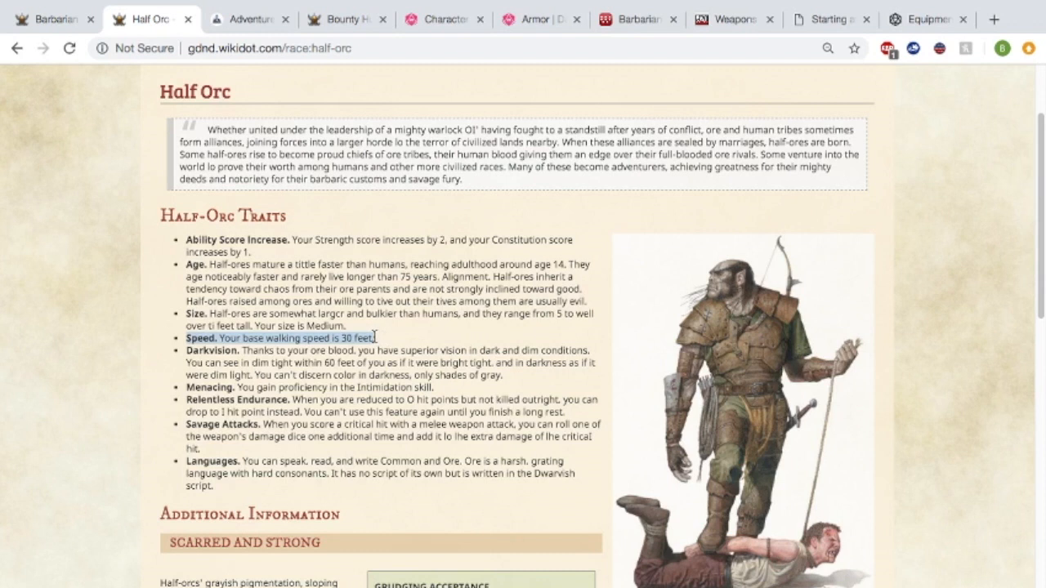
Return to Adventurer's Codex, set the character's Speed to 30 in the other stats and save the change.
{"action": "left_click", "coordinate": [243, 19]}
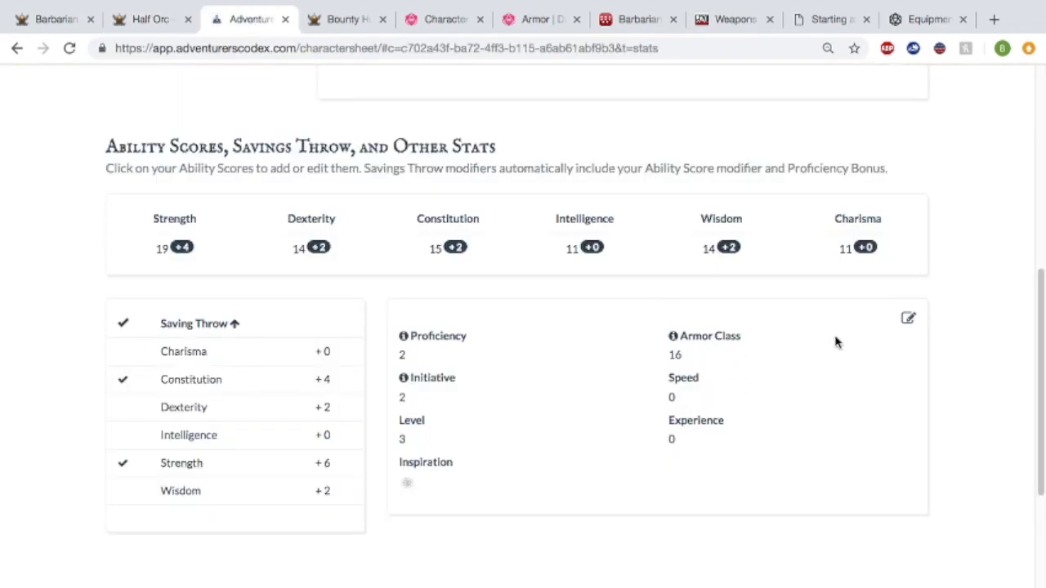
{"action": "left_click", "coordinate": [905, 320]}
{"action": "left_click", "coordinate": [751, 446]}
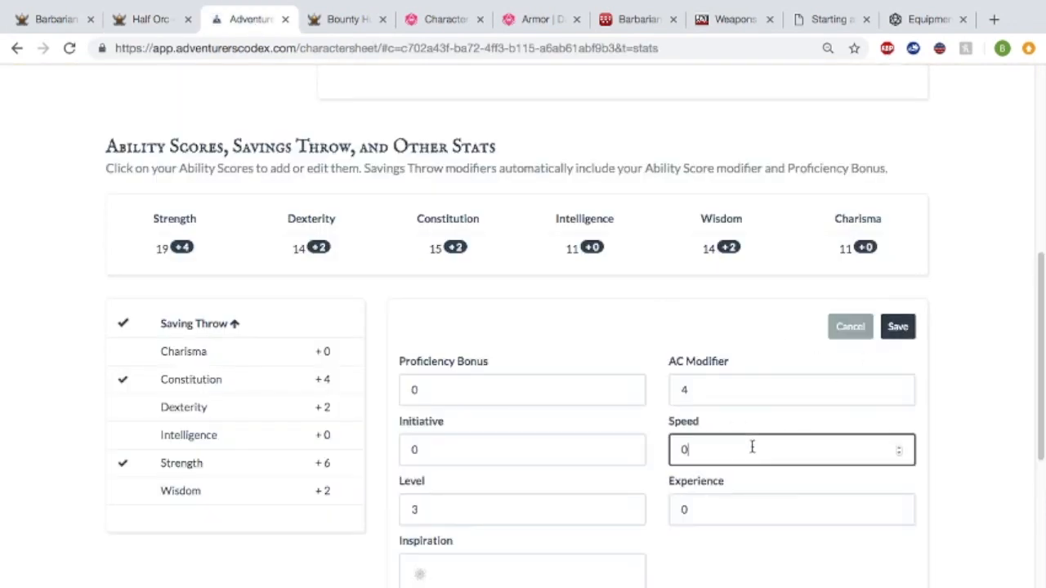
{"action": "key", "text": "Left"}
{"action": "left_click", "coordinate": [934, 343]}
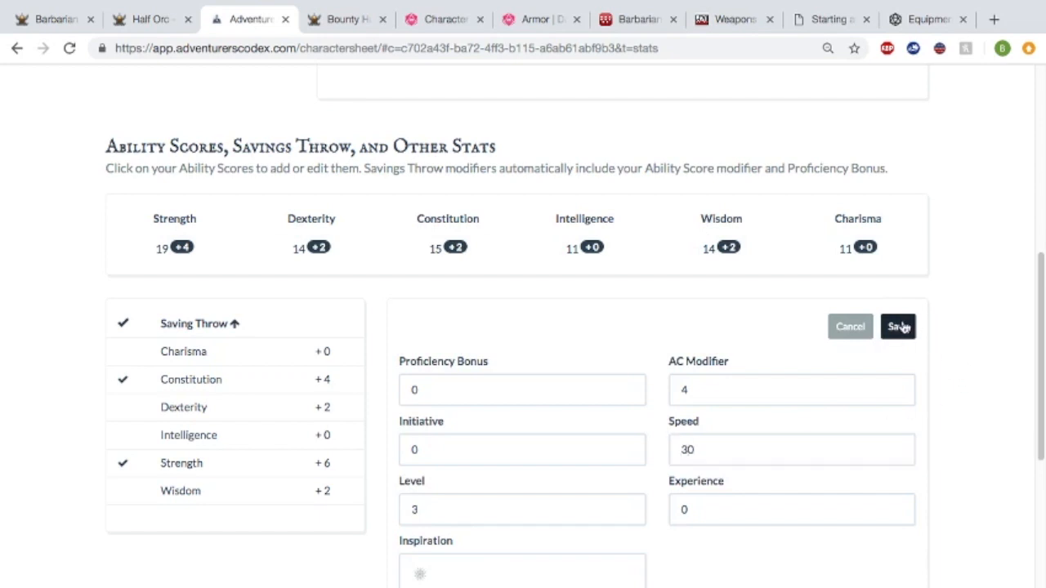
{"action": "scroll", "coordinate": [900, 329], "scroll_direction": "down", "scroll_amount": 2}
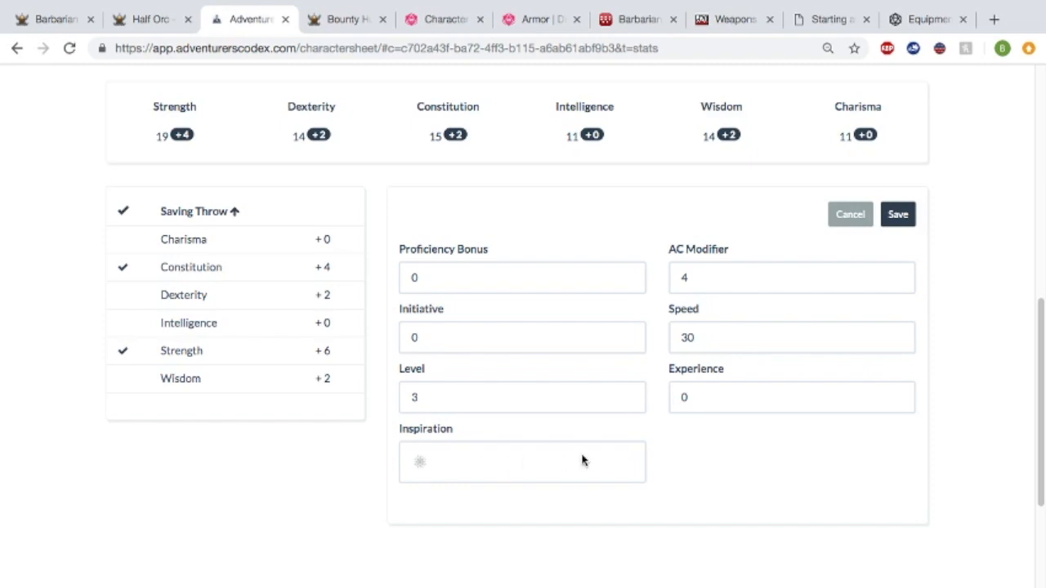
{"action": "left_click", "coordinate": [897, 214]}
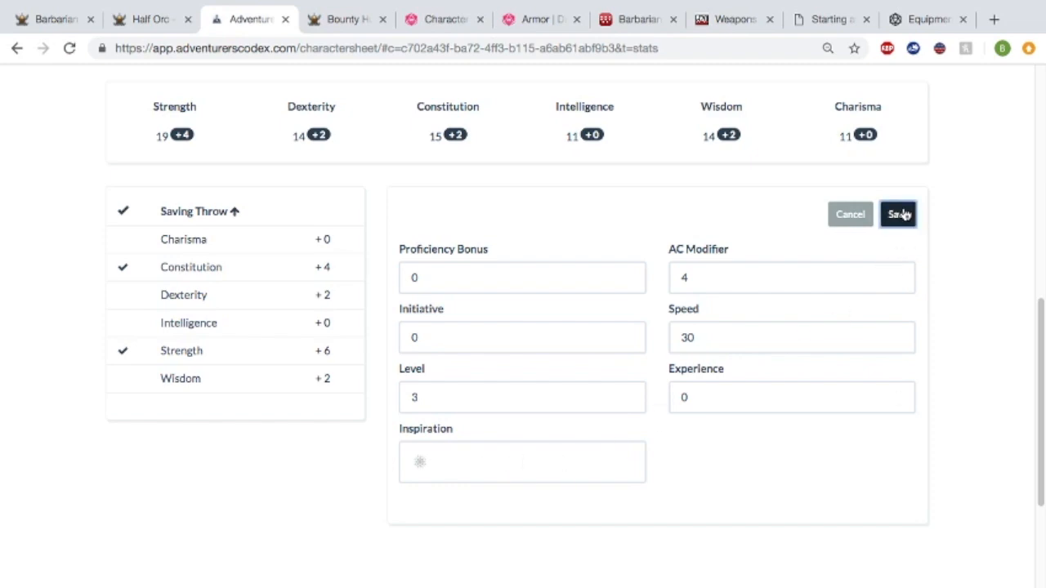
Open the character's skills page and look over the skills and the half-orc traits listed there.
{"action": "scroll", "coordinate": [724, 388], "scroll_direction": "up", "scroll_amount": 4}
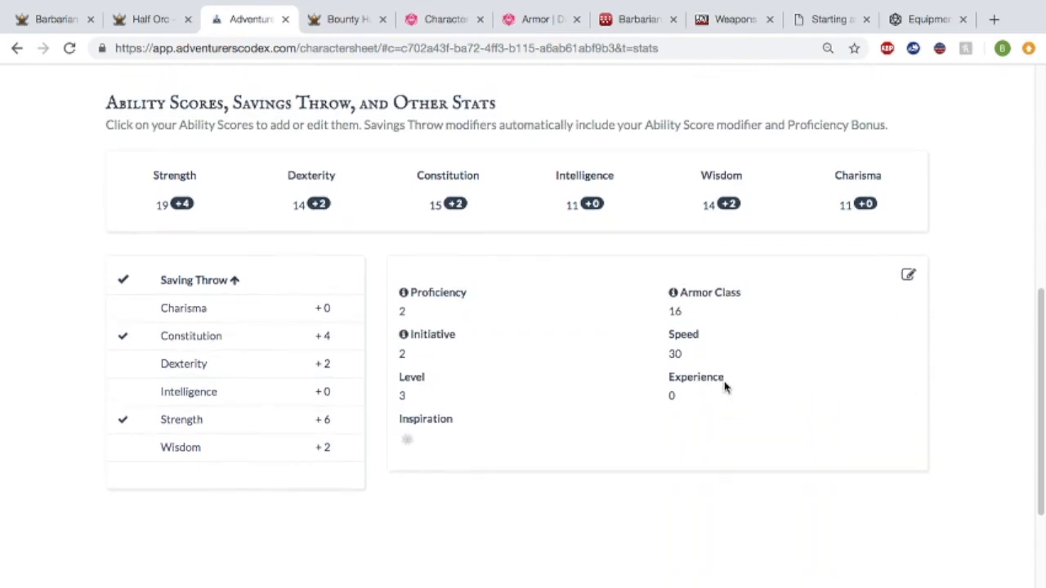
{"action": "scroll", "coordinate": [724, 387], "scroll_direction": "up", "scroll_amount": 10}
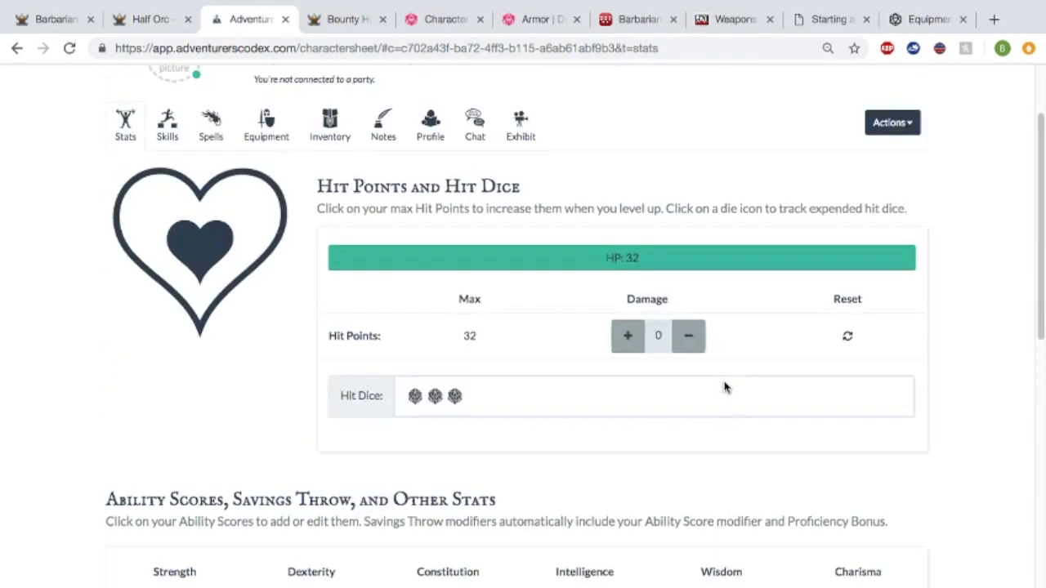
{"action": "left_click", "coordinate": [184, 209]}
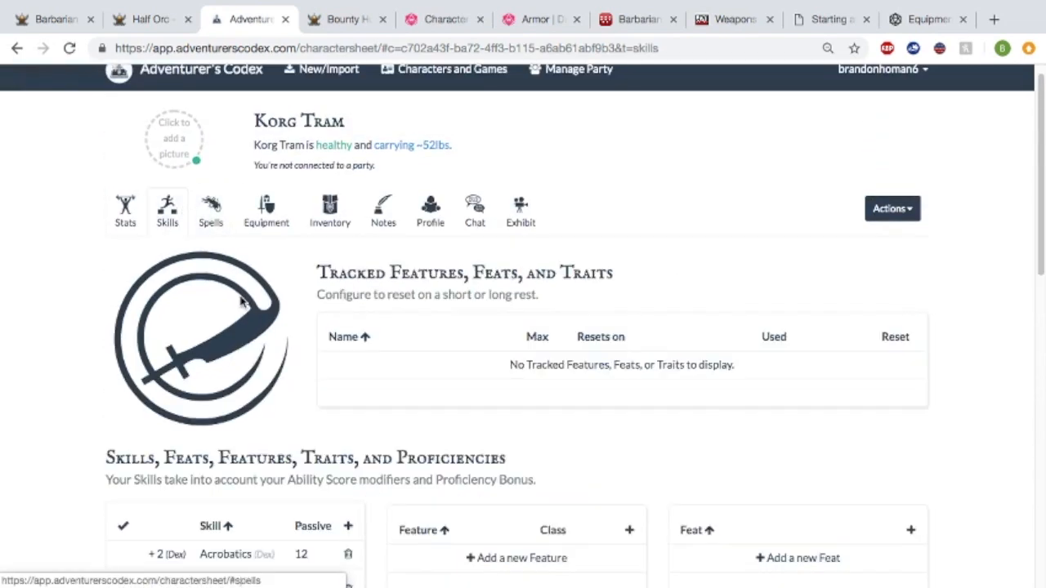
{"action": "scroll", "coordinate": [275, 374], "scroll_direction": "down", "scroll_amount": 3}
{"action": "scroll", "coordinate": [275, 375], "scroll_direction": "down", "scroll_amount": 5}
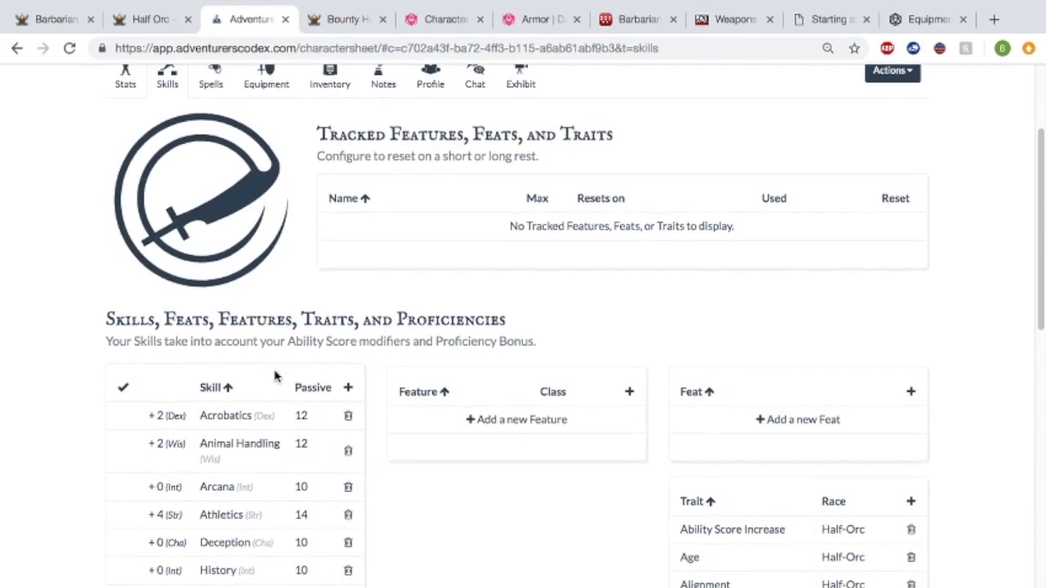
{"action": "scroll", "coordinate": [276, 375], "scroll_direction": "down", "scroll_amount": 1}
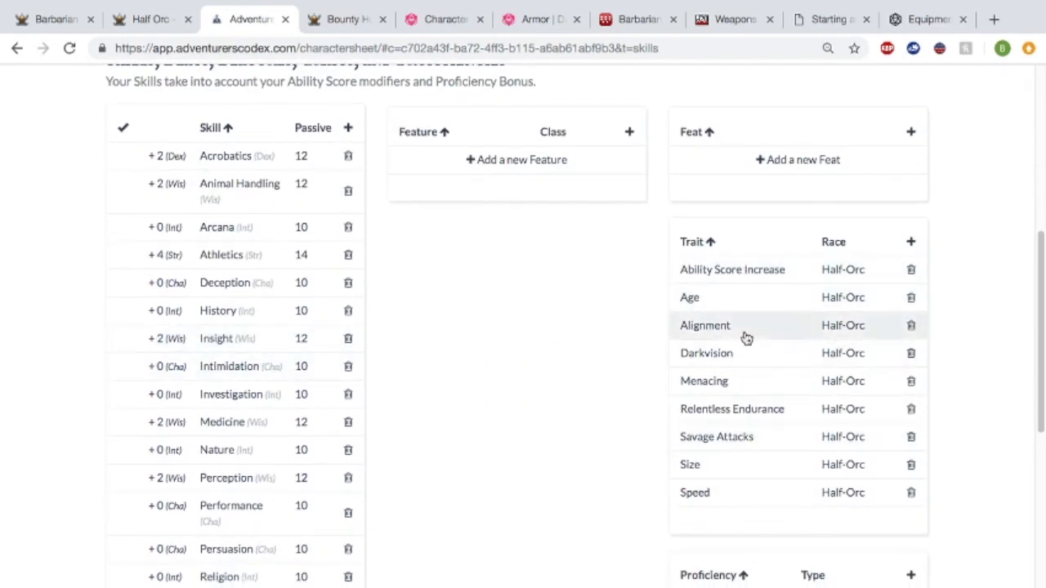
Read the Half-Orc Traits on the Half Orc wiki page, focusing on Darkvision, Menacing and Relentless Endurance.
{"action": "left_click", "coordinate": [155, 22]}
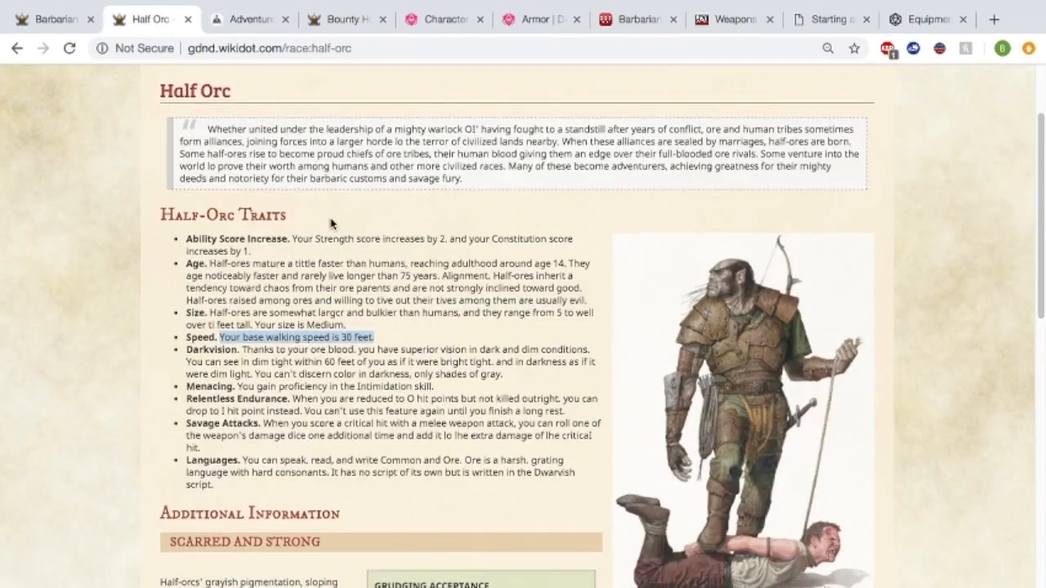
{"action": "scroll", "coordinate": [329, 222], "scroll_direction": "down", "scroll_amount": 5}
{"action": "scroll", "coordinate": [331, 222], "scroll_direction": "up", "scroll_amount": 1}
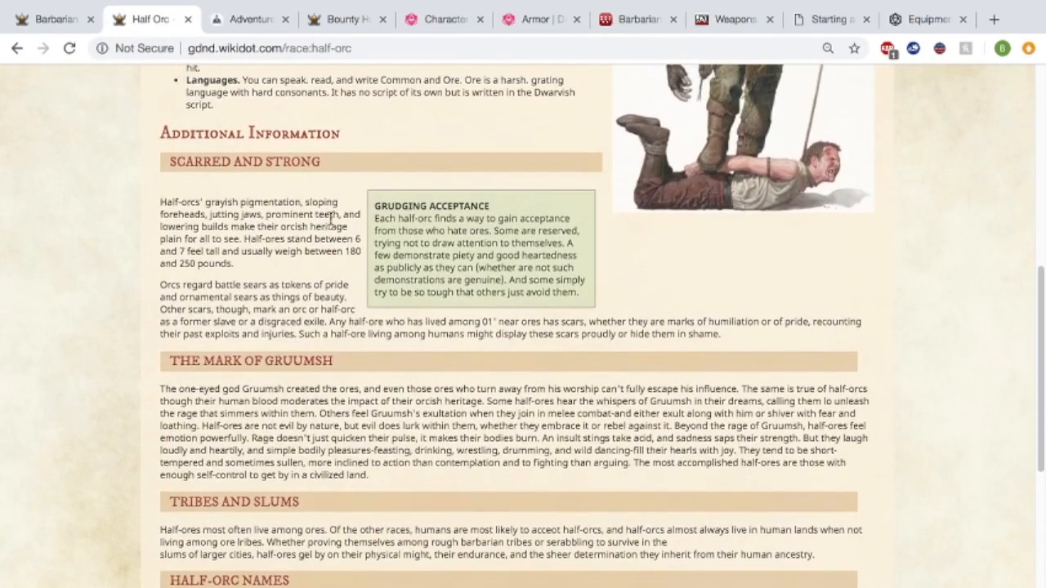
{"action": "scroll", "coordinate": [329, 216], "scroll_direction": "up", "scroll_amount": 3}
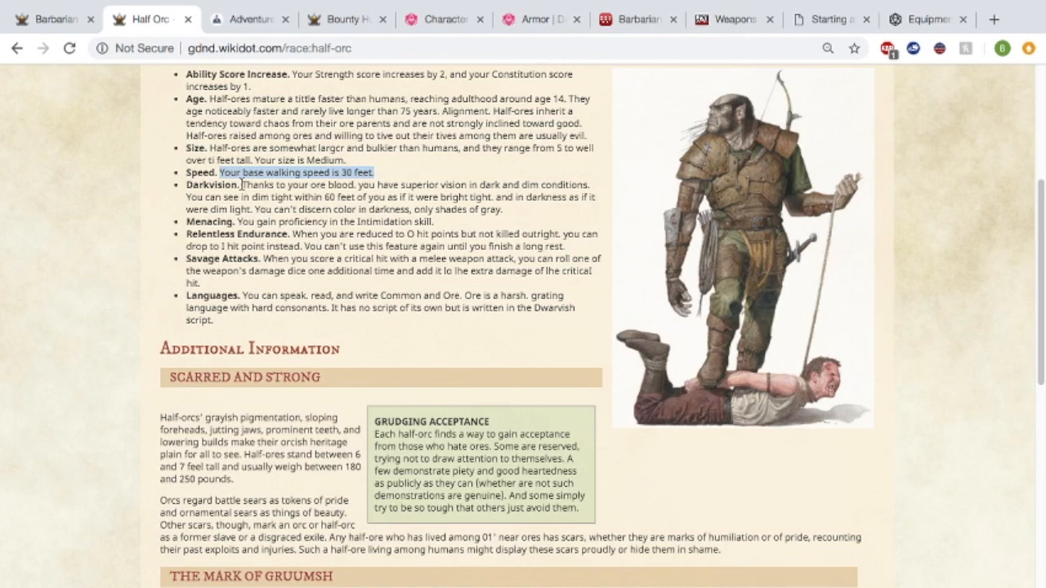
{"action": "left_click_drag", "start_coordinate": [242, 184], "coordinate": [488, 228]}
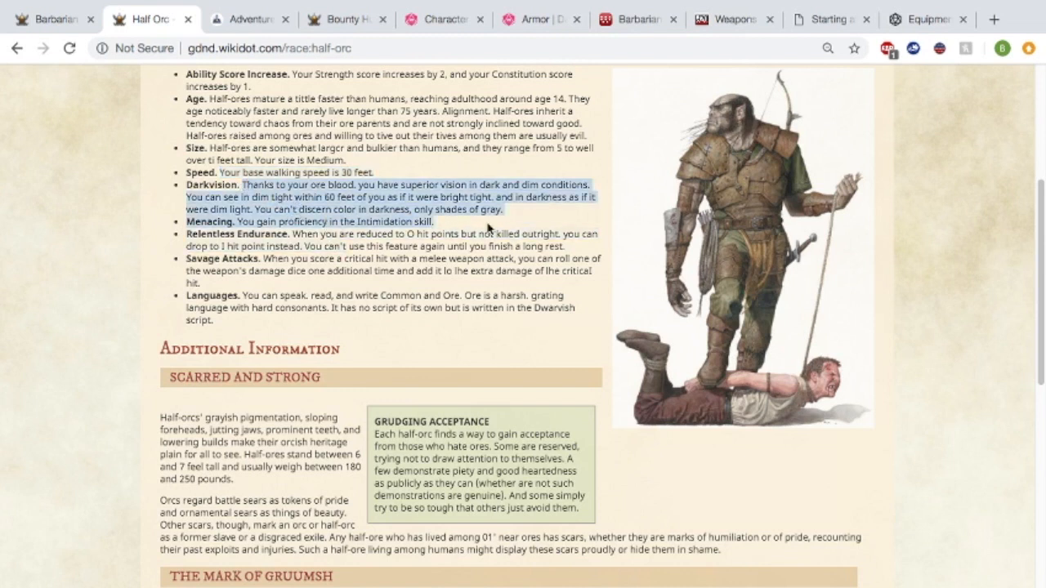
{"action": "left_click", "coordinate": [486, 226]}
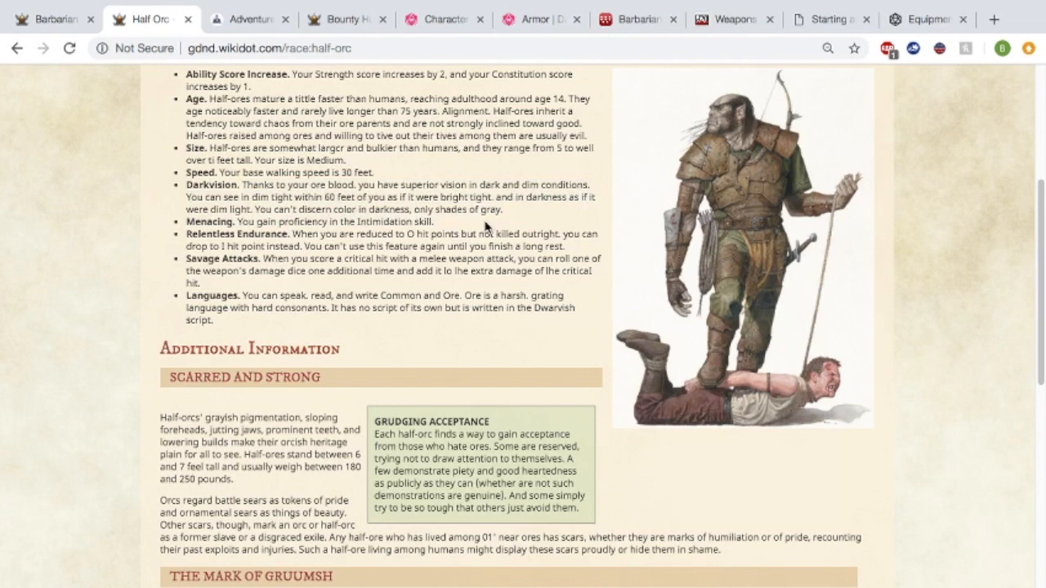
{"action": "triple_click", "coordinate": [487, 232]}
{"action": "left_click", "coordinate": [545, 288]}
{"action": "scroll", "coordinate": [475, 347], "scroll_direction": "up", "scroll_amount": 1}
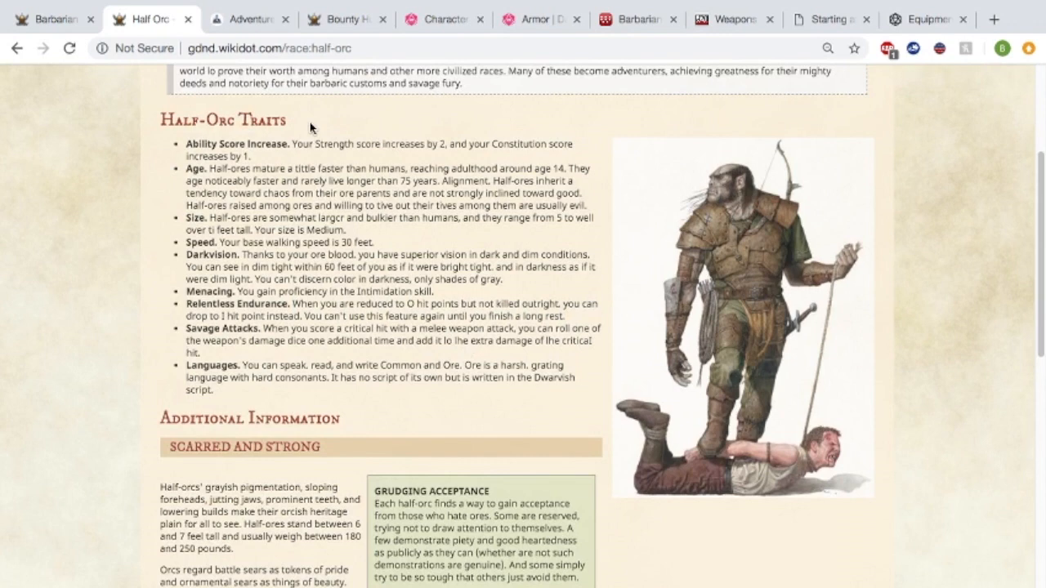
Go back to Adventurer's Codex and review the skill modifiers from Acrobatics down to Survival.
{"action": "left_click", "coordinate": [261, 27]}
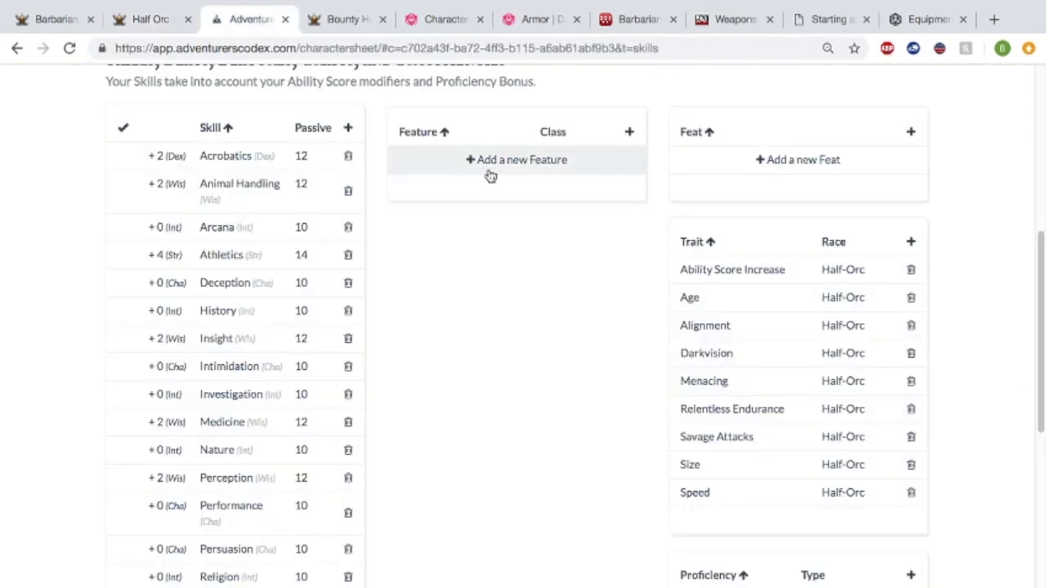
{"action": "scroll", "coordinate": [538, 160], "scroll_direction": "down", "scroll_amount": 1}
{"action": "scroll", "coordinate": [537, 159], "scroll_direction": "up", "scroll_amount": 1}
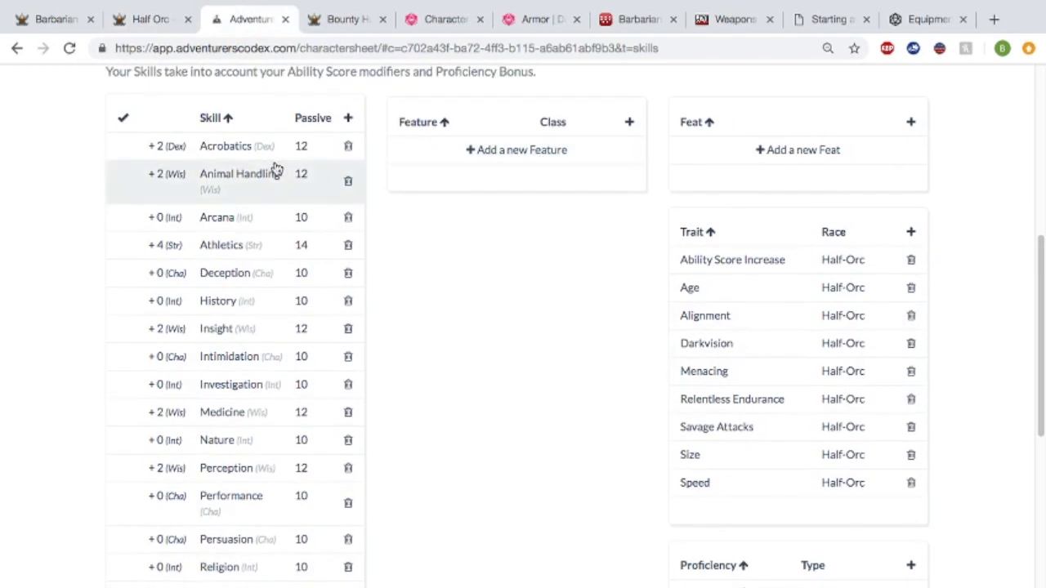
{"action": "scroll", "coordinate": [286, 159], "scroll_direction": "up", "scroll_amount": 1}
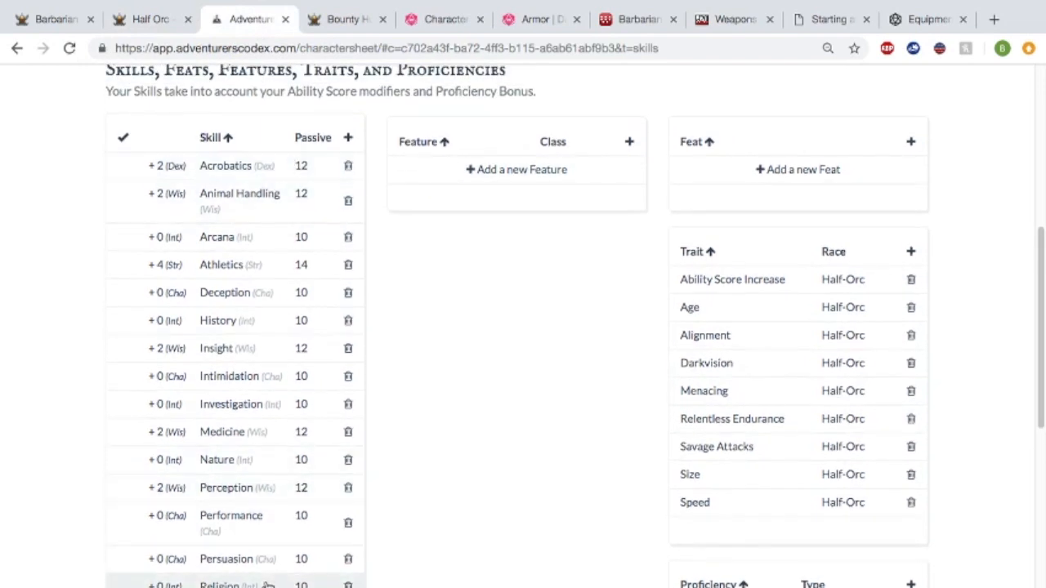
{"action": "scroll", "coordinate": [268, 563], "scroll_direction": "down", "scroll_amount": 5}
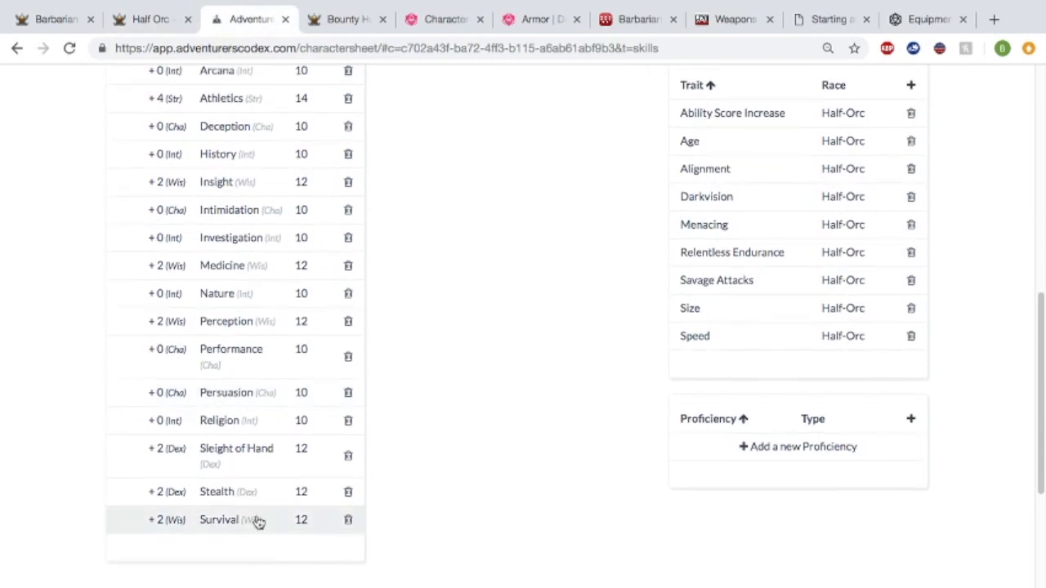
{"action": "scroll", "coordinate": [230, 243], "scroll_direction": "up", "scroll_amount": 5}
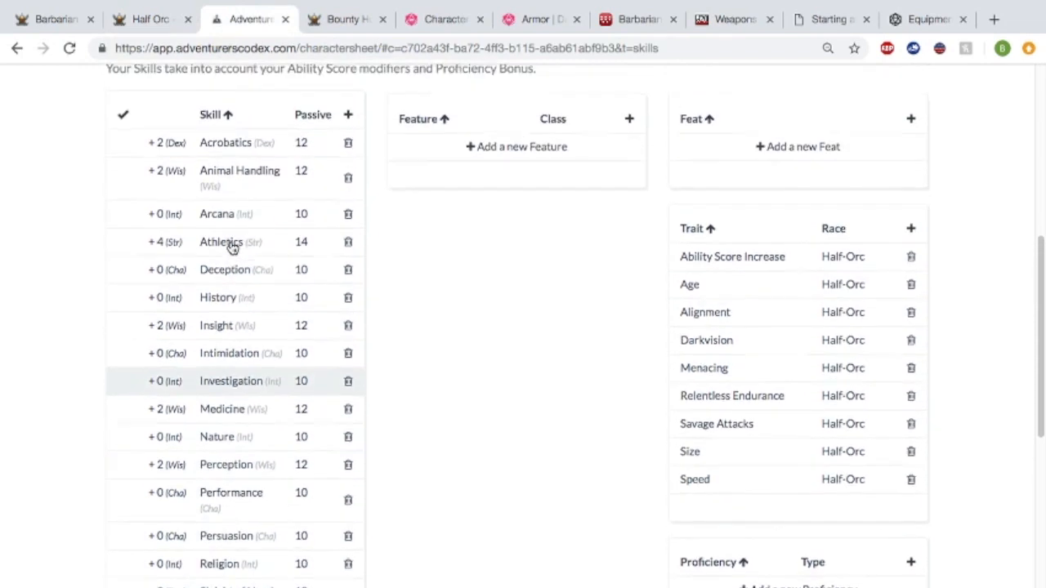
{"action": "scroll", "coordinate": [264, 479], "scroll_direction": "down", "scroll_amount": 4}
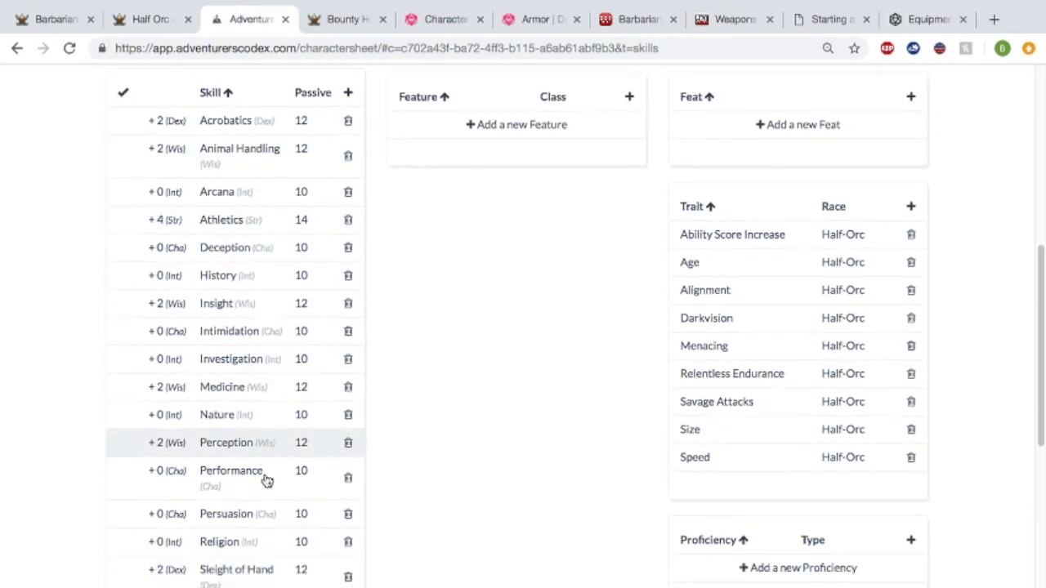
Check which skill proficiency the Menacing trait grants on the Half Orc wiki page, and return to Adventurer's Codex.
{"action": "left_click", "coordinate": [151, 19]}
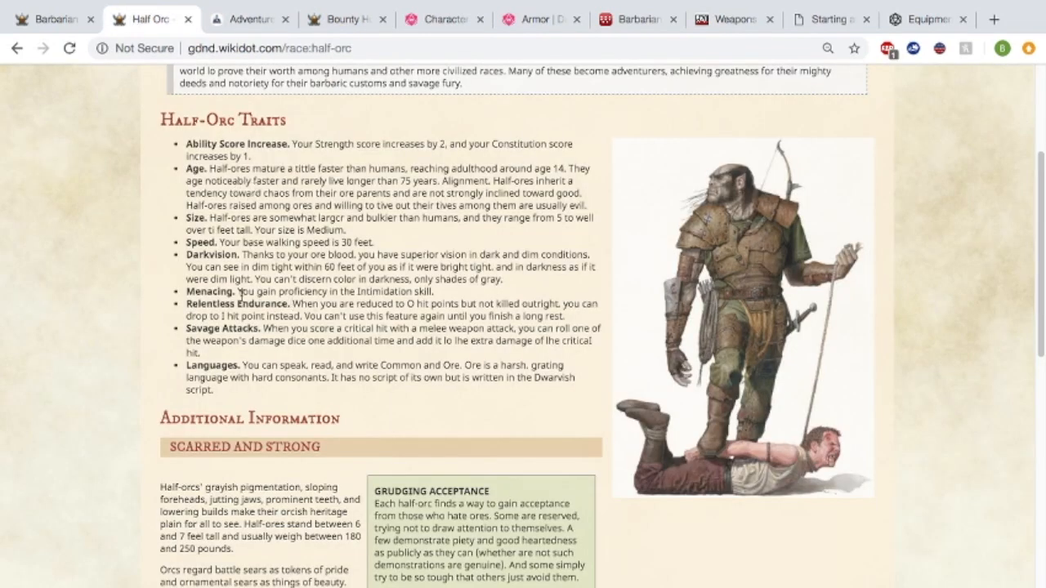
{"action": "left_click_drag", "start_coordinate": [237, 292], "coordinate": [458, 290]}
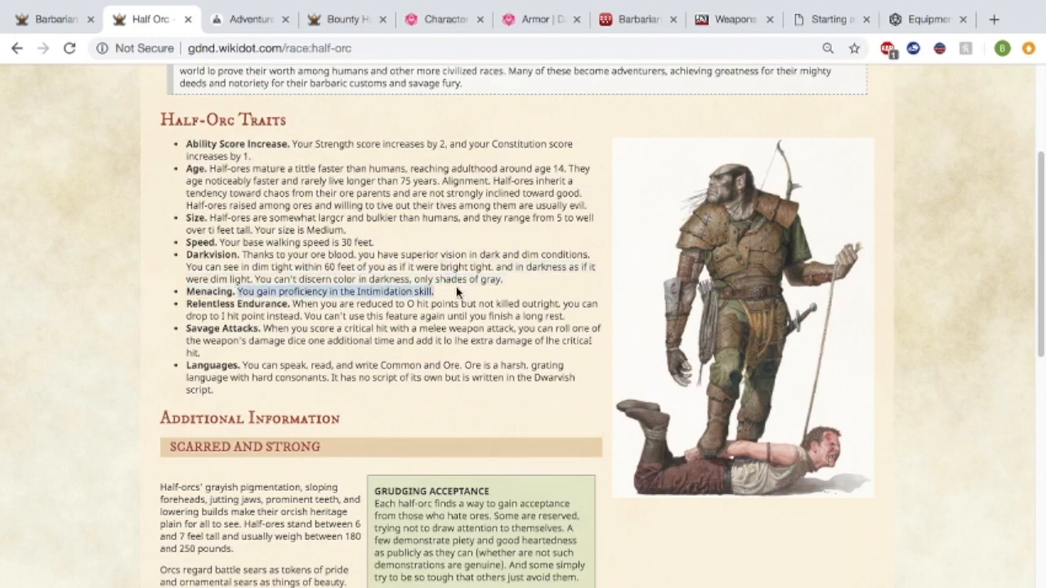
{"action": "left_click", "coordinate": [206, 16]}
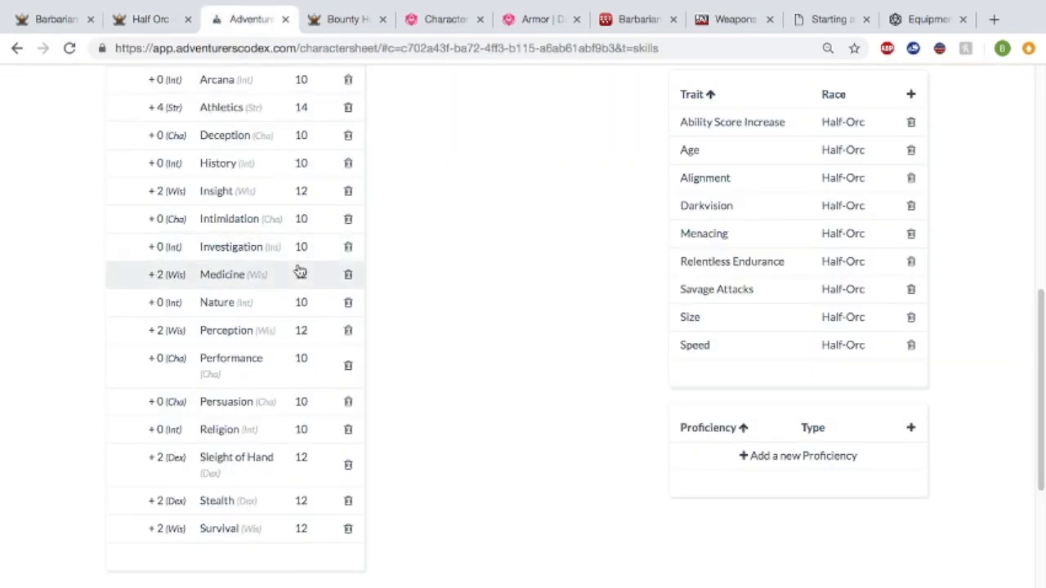
Check the ability scores on the character's stats page.
{"action": "scroll", "coordinate": [294, 269], "scroll_direction": "up", "scroll_amount": 5}
{"action": "left_click", "coordinate": [130, 92]}
{"action": "scroll", "coordinate": [509, 346], "scroll_direction": "down", "scroll_amount": 3}
{"action": "scroll", "coordinate": [392, 426], "scroll_direction": "up", "scroll_amount": 2}
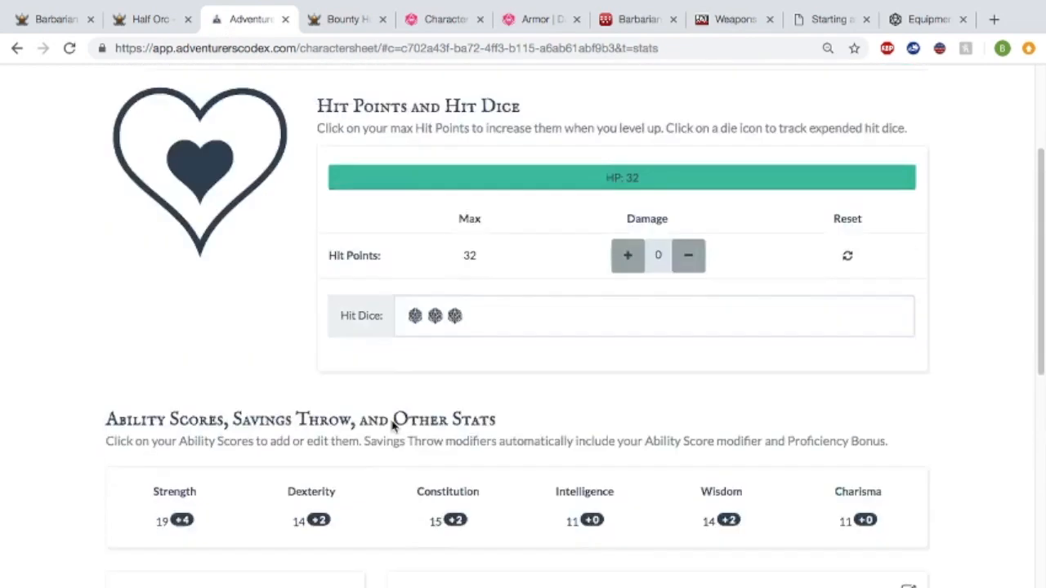
{"action": "scroll", "coordinate": [395, 425], "scroll_direction": "up", "scroll_amount": 5}
Return to the character's skills and set the Intimidation proficiency to Proficient.
{"action": "left_click", "coordinate": [169, 226]}
{"action": "scroll", "coordinate": [299, 424], "scroll_direction": "down", "scroll_amount": 5}
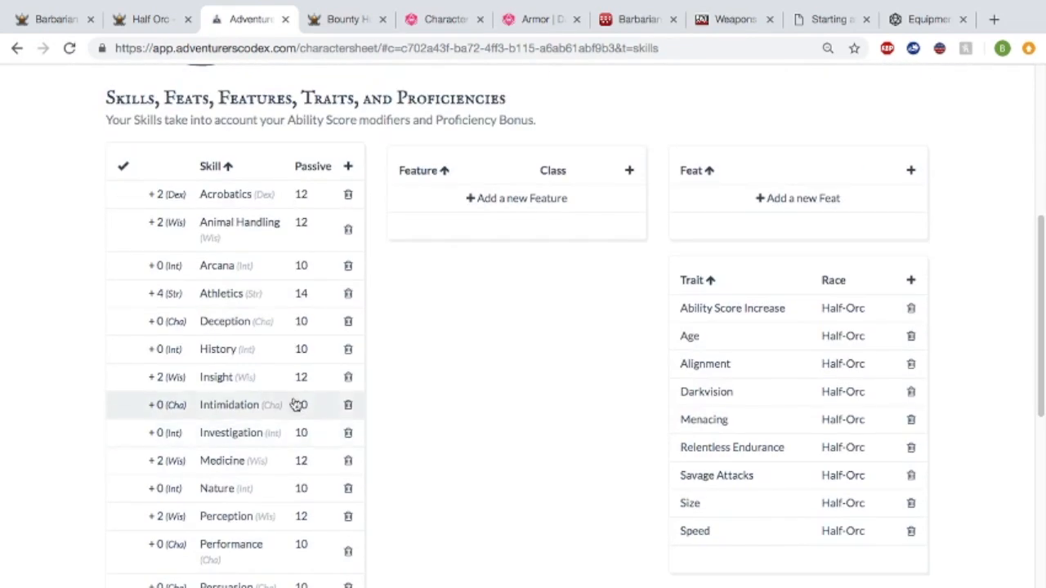
{"action": "scroll", "coordinate": [296, 405], "scroll_direction": "down", "scroll_amount": 2}
{"action": "left_click", "coordinate": [253, 299]}
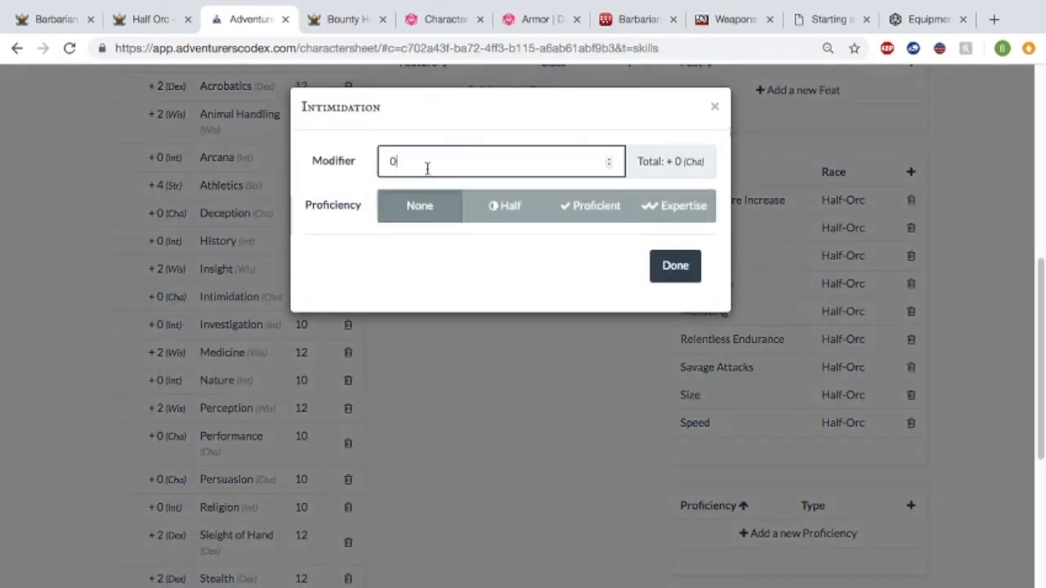
{"action": "left_click", "coordinate": [597, 207]}
{"action": "left_click", "coordinate": [675, 268]}
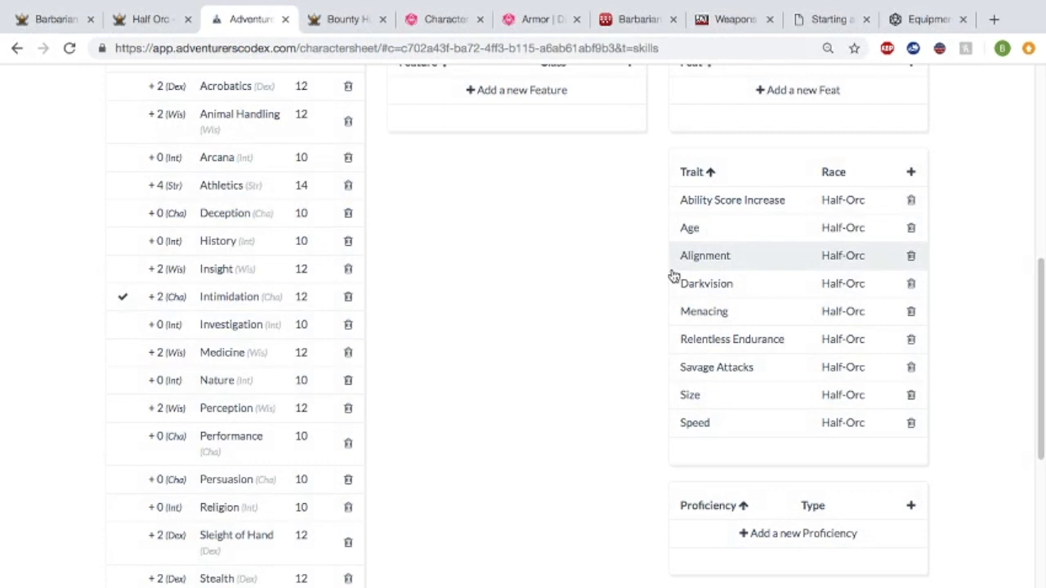
Look up which skills a barbarian can choose from in the Proficiencies section of the Barbarian wiki page.
{"action": "scroll", "coordinate": [373, 408], "scroll_direction": "up", "scroll_amount": 1}
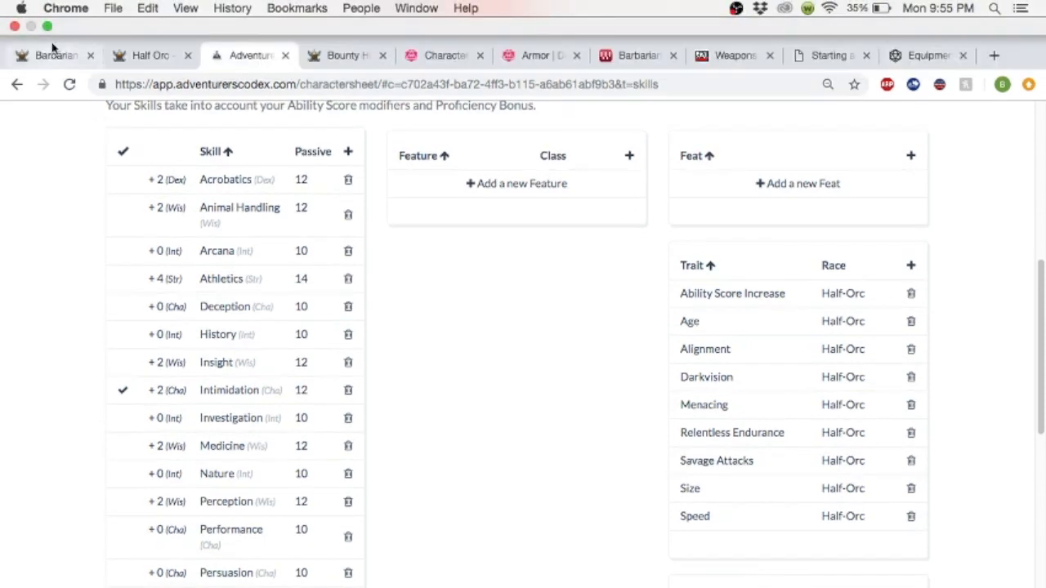
{"action": "left_click", "coordinate": [72, 20]}
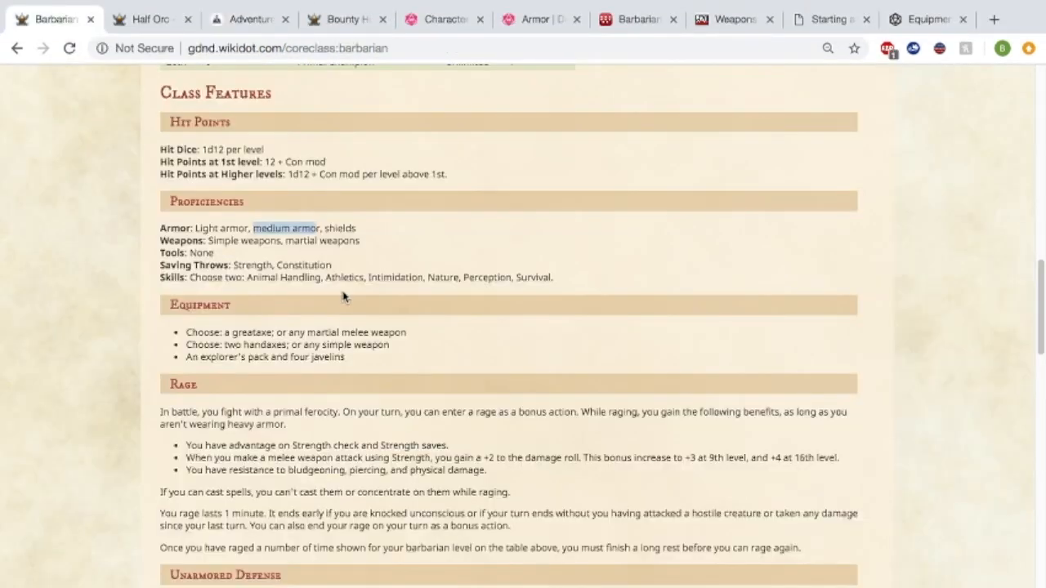
{"action": "scroll", "coordinate": [343, 297], "scroll_direction": "down", "scroll_amount": 1}
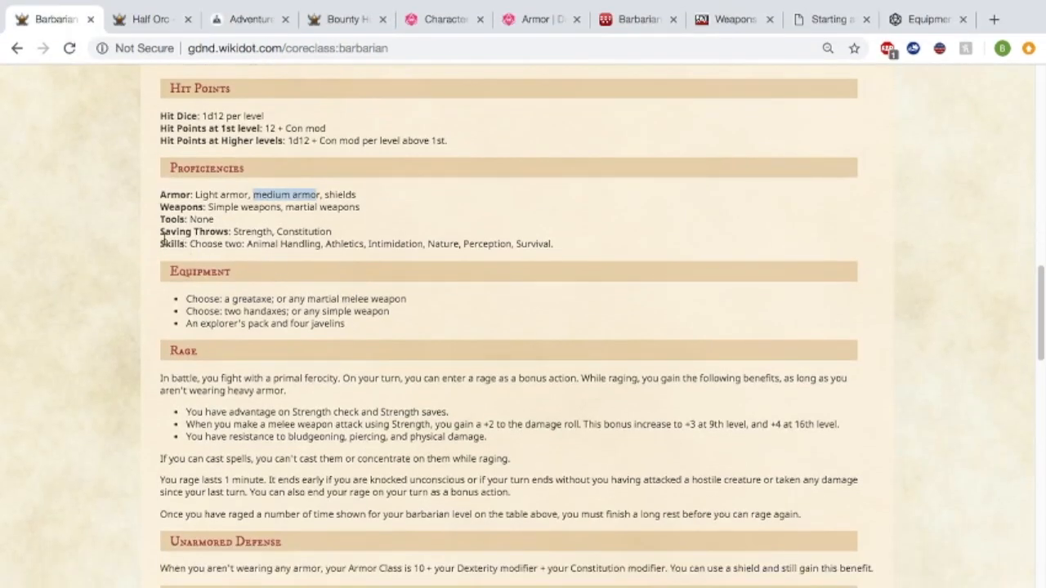
{"action": "left_click_drag", "start_coordinate": [158, 254], "coordinate": [524, 258]}
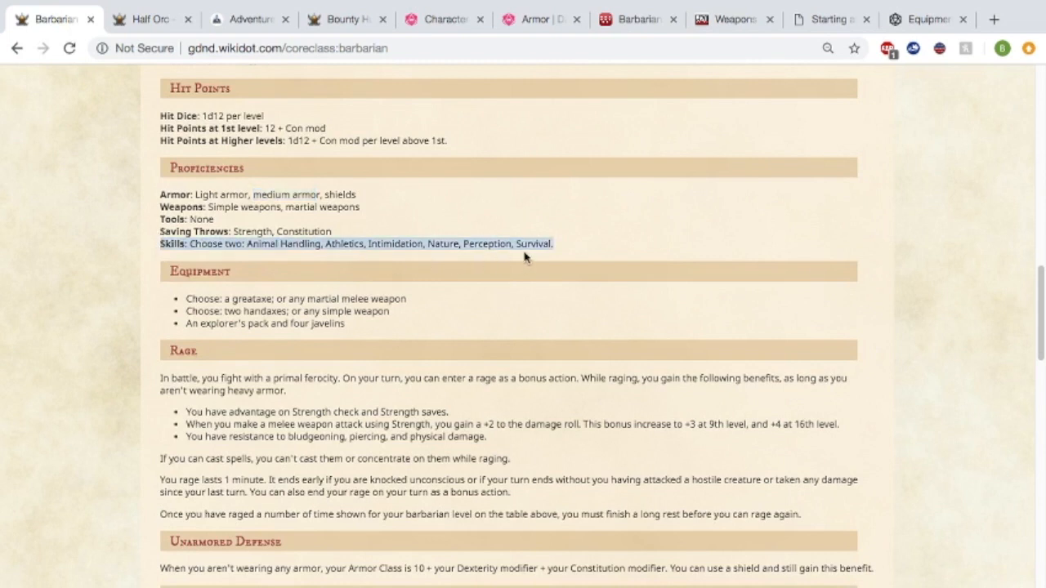
{"action": "left_click", "coordinate": [570, 252]}
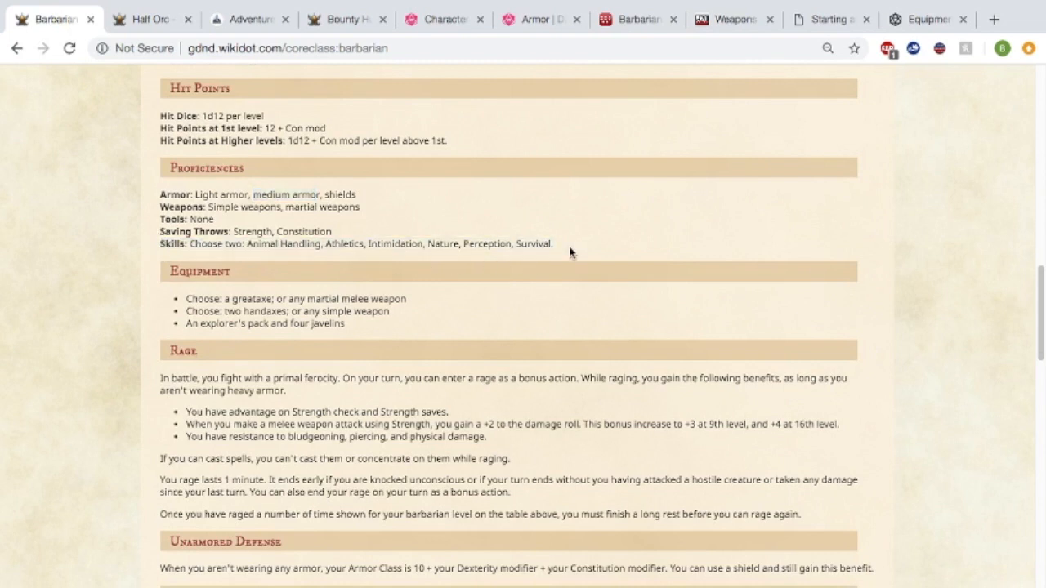
{"action": "left_click_drag", "start_coordinate": [562, 245], "coordinate": [242, 247]}
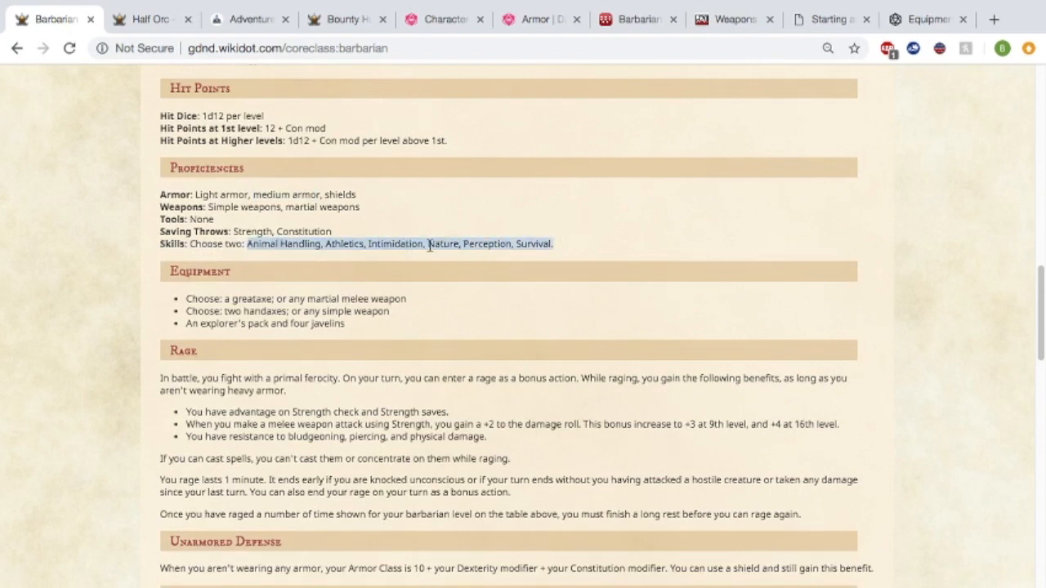
Pick Perception from the barbarian's skill choices and set its proficiency to Proficient in Adventurer's Codex.
{"action": "left_click", "coordinate": [531, 235]}
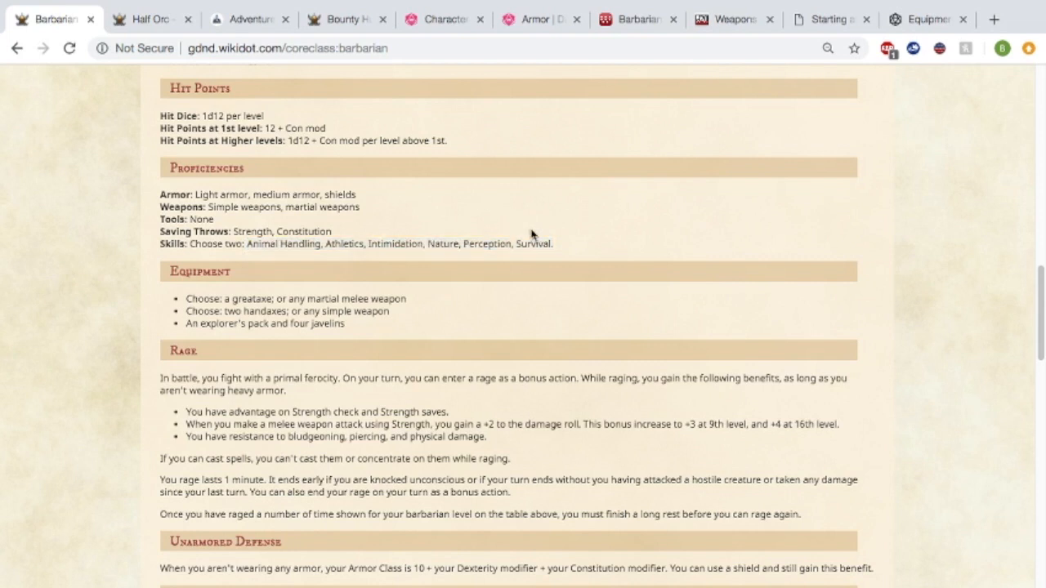
{"action": "left_click_drag", "start_coordinate": [514, 245], "coordinate": [464, 245]}
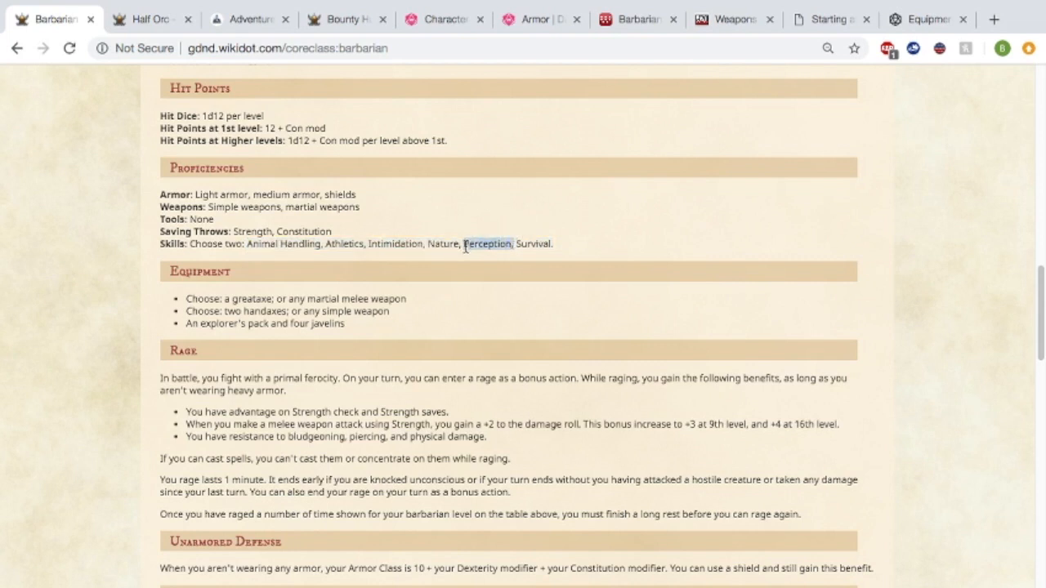
{"action": "left_click", "coordinate": [237, 19]}
{"action": "scroll", "coordinate": [243, 388], "scroll_direction": "down", "scroll_amount": 1}
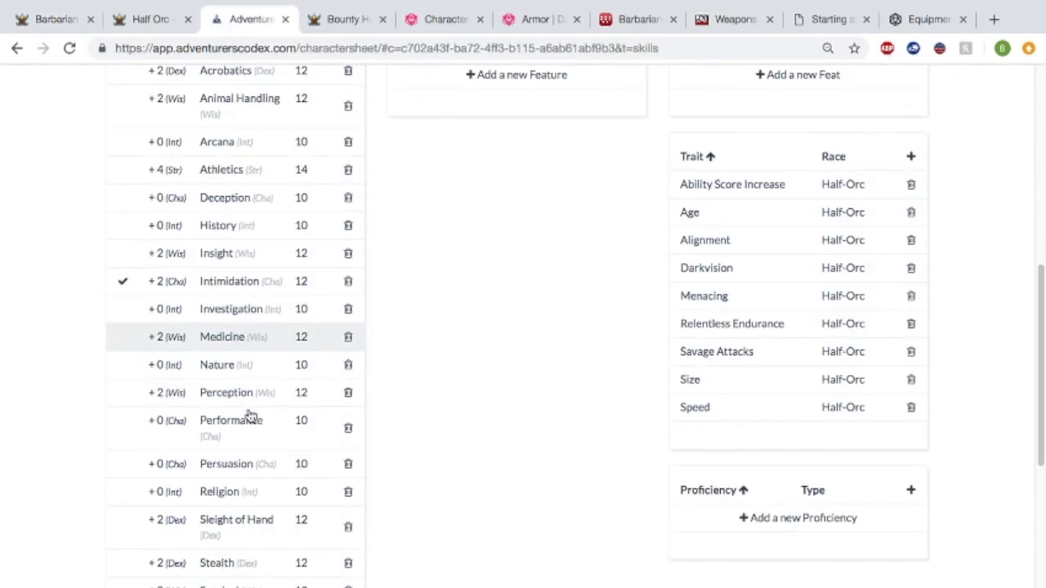
{"action": "left_click", "coordinate": [243, 388]}
{"action": "left_click", "coordinate": [500, 214]}
{"action": "left_click", "coordinate": [597, 203]}
{"action": "left_click", "coordinate": [675, 265]}
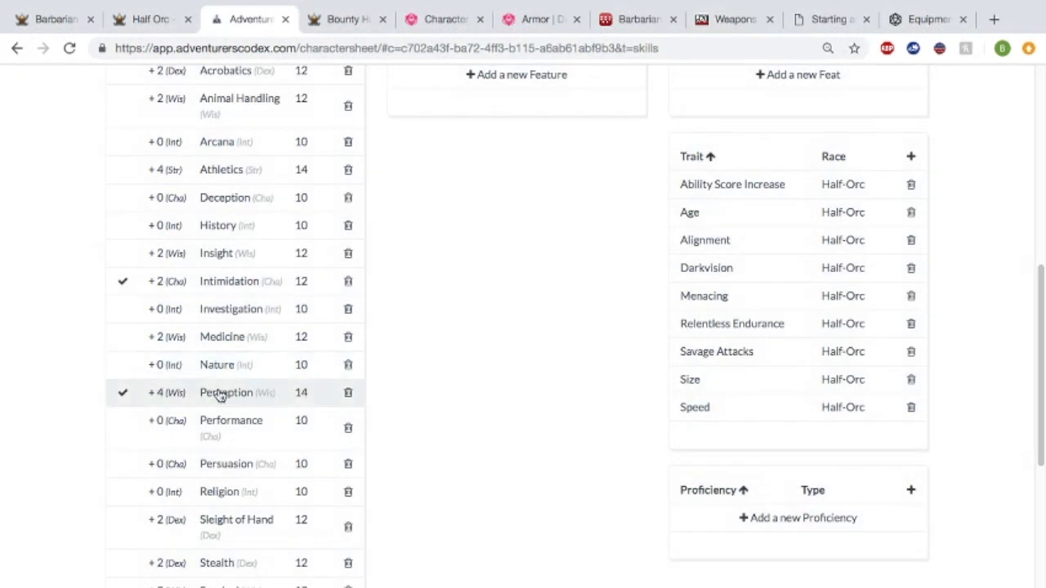
Pick Athletics as the second skill from the Barbarian wiki page and set its proficiency to Proficient on the character sheet.
{"action": "left_click", "coordinate": [54, 19]}
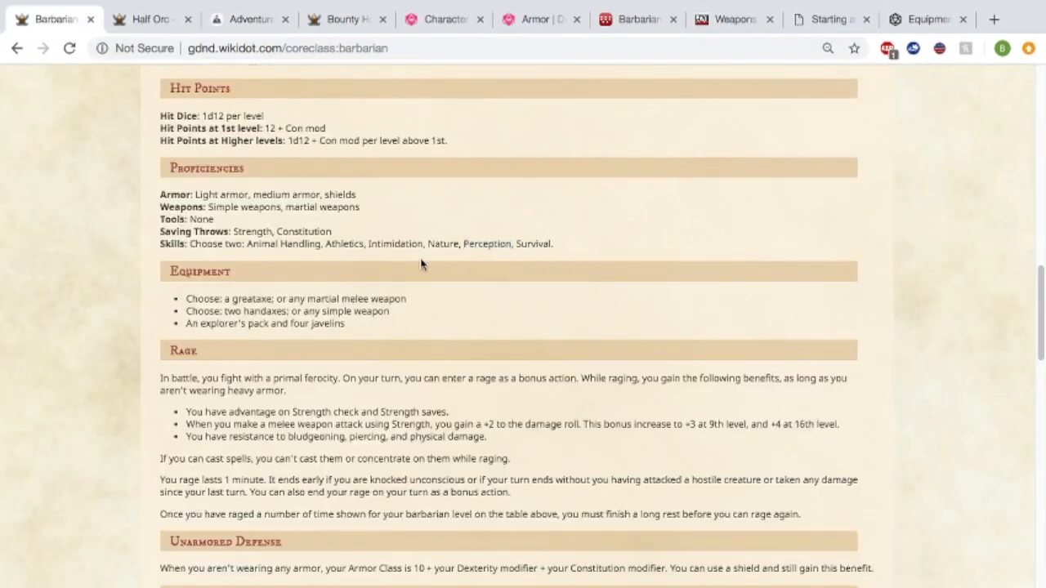
{"action": "left_click_drag", "start_coordinate": [364, 244], "coordinate": [321, 245]}
{"action": "left_click", "coordinate": [243, 18]}
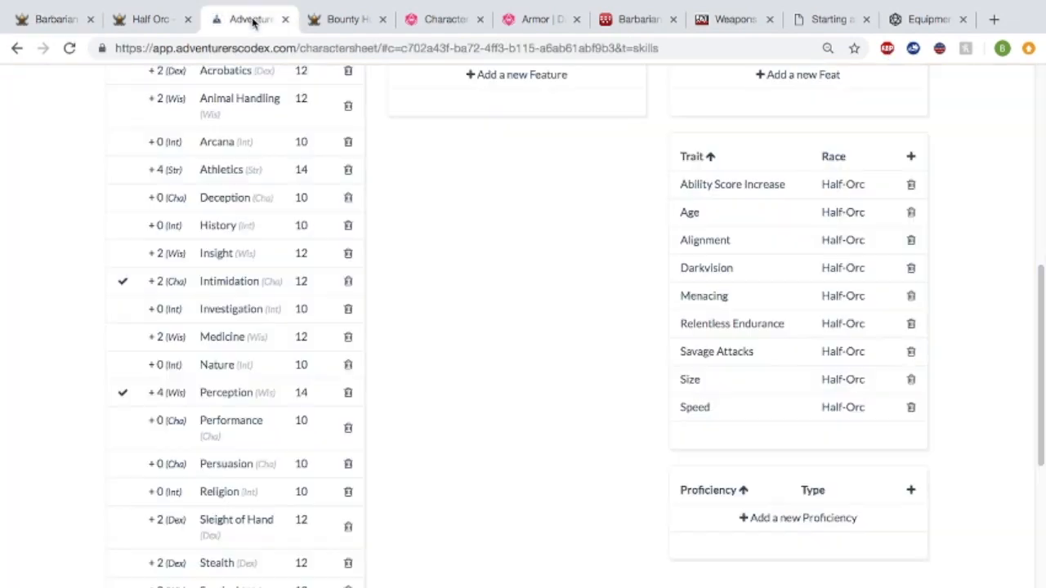
{"action": "scroll", "coordinate": [229, 245], "scroll_direction": "up", "scroll_amount": 3}
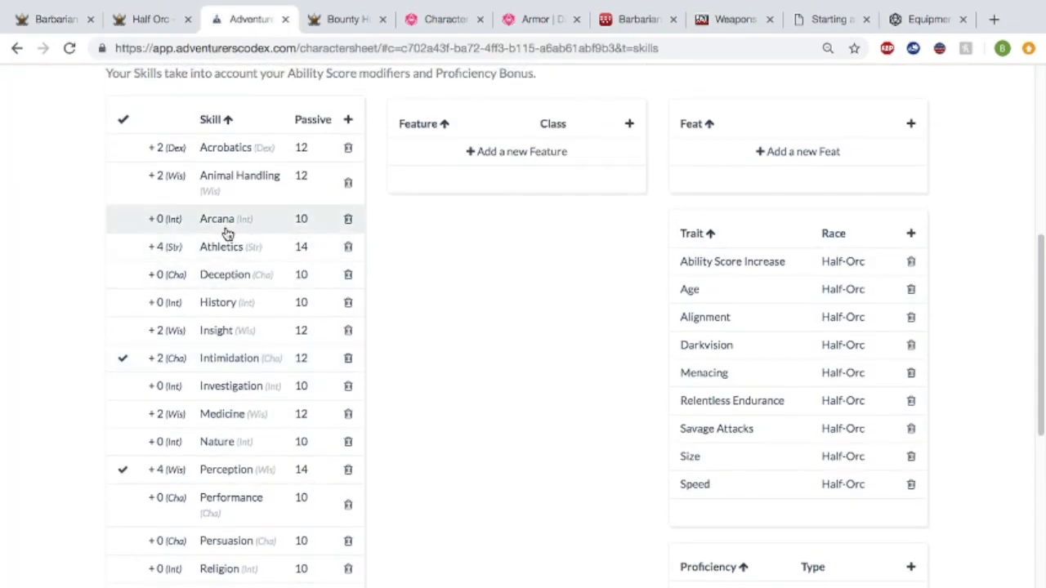
{"action": "left_click", "coordinate": [226, 246]}
{"action": "left_click", "coordinate": [579, 216]}
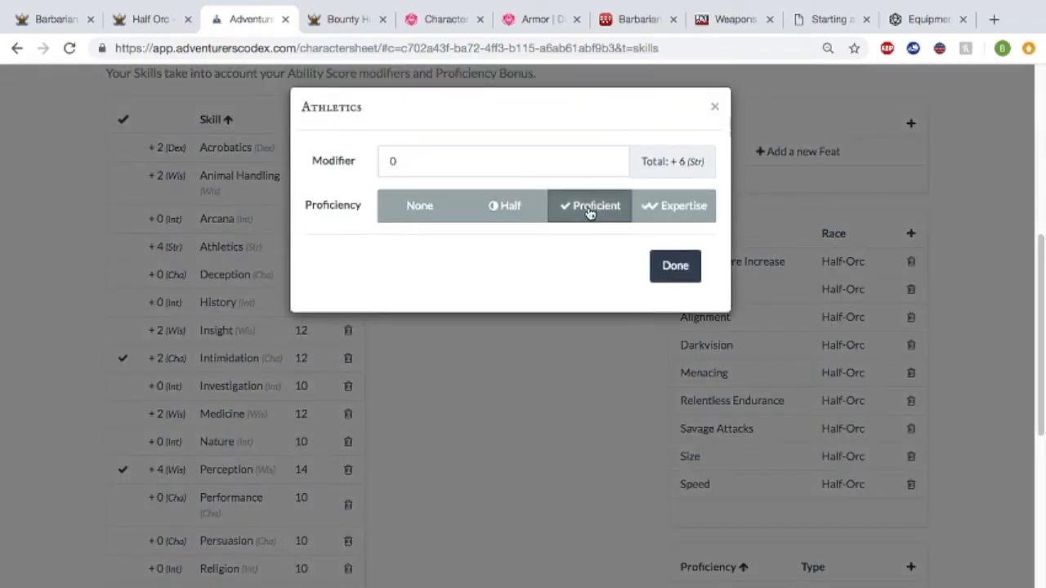
{"action": "left_click", "coordinate": [673, 267]}
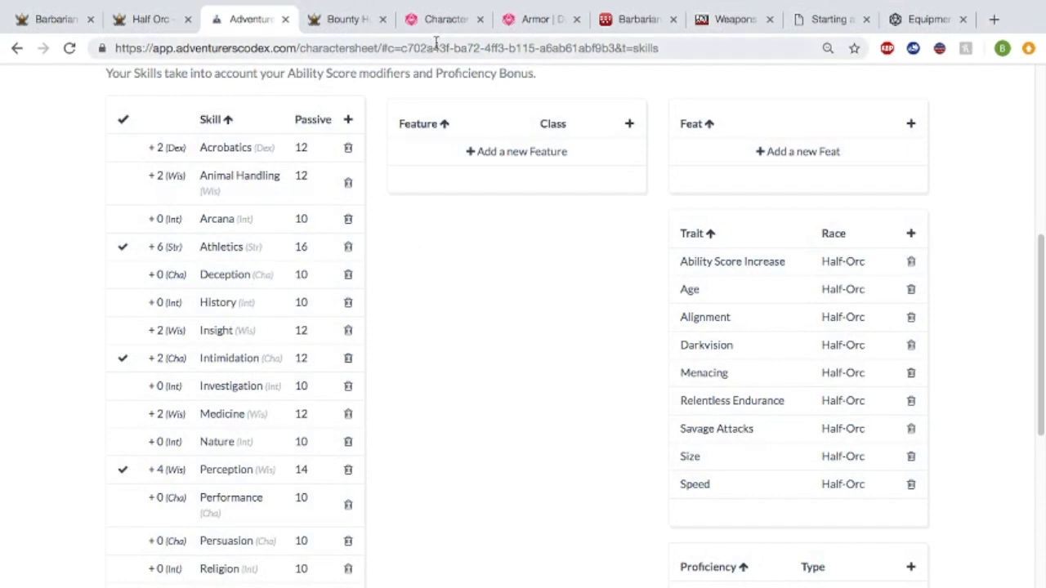
Check the Bounty Hunter background's skill proficiencies and set the character's Deception proficiency to Proficient.
{"action": "left_click", "coordinate": [357, 23]}
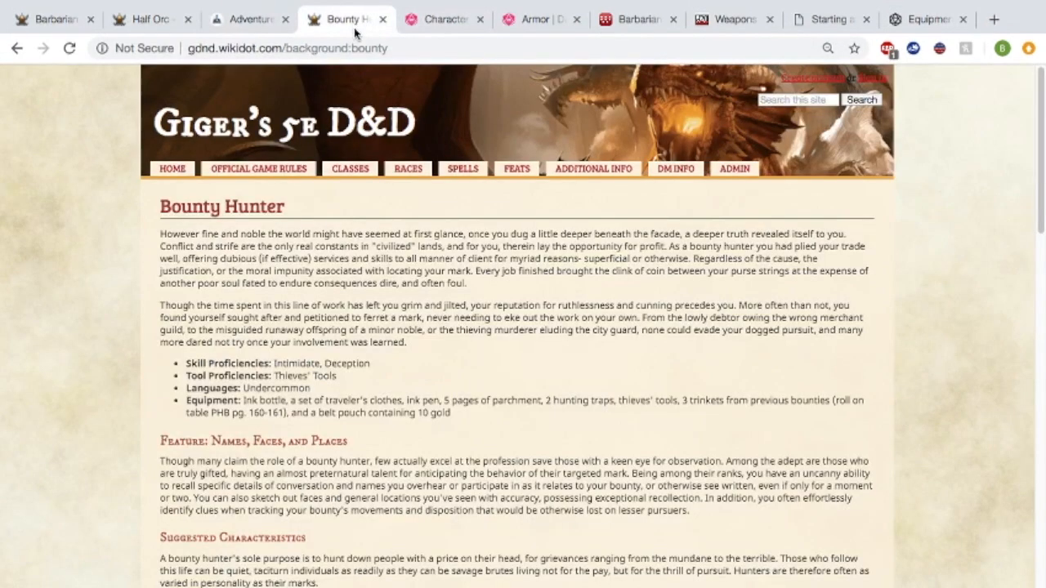
{"action": "double_click", "coordinate": [325, 365]}
{"action": "left_click", "coordinate": [381, 372]}
{"action": "left_click", "coordinate": [247, 31]}
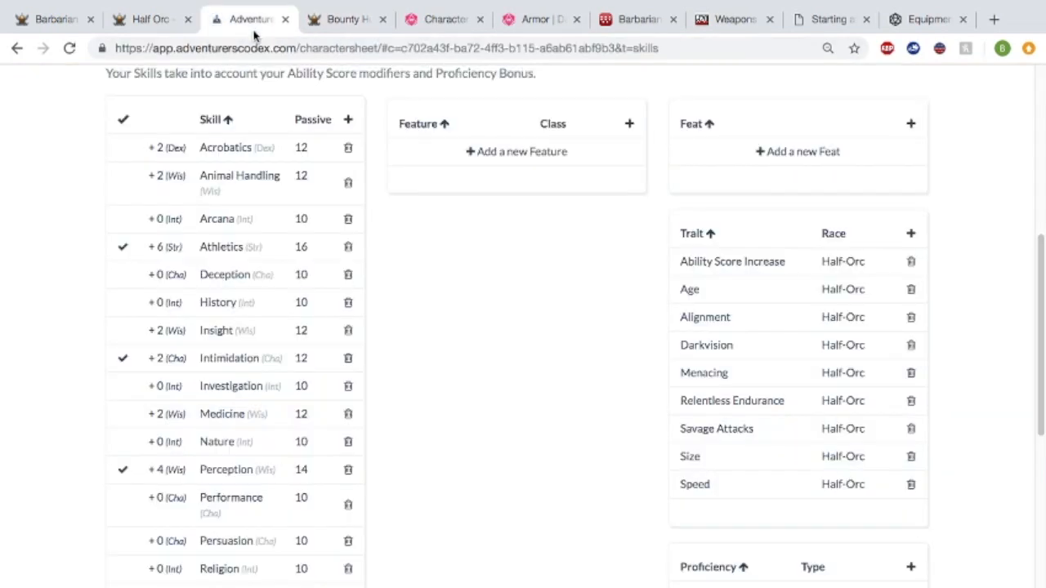
{"action": "scroll", "coordinate": [196, 290], "scroll_direction": "down", "scroll_amount": 3}
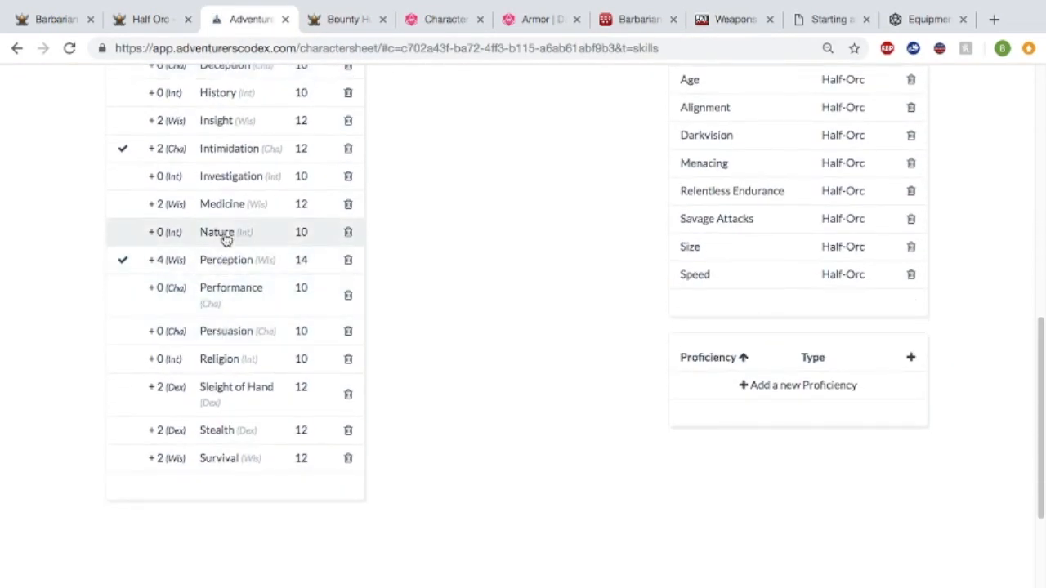
{"action": "scroll", "coordinate": [221, 182], "scroll_direction": "up", "scroll_amount": 2}
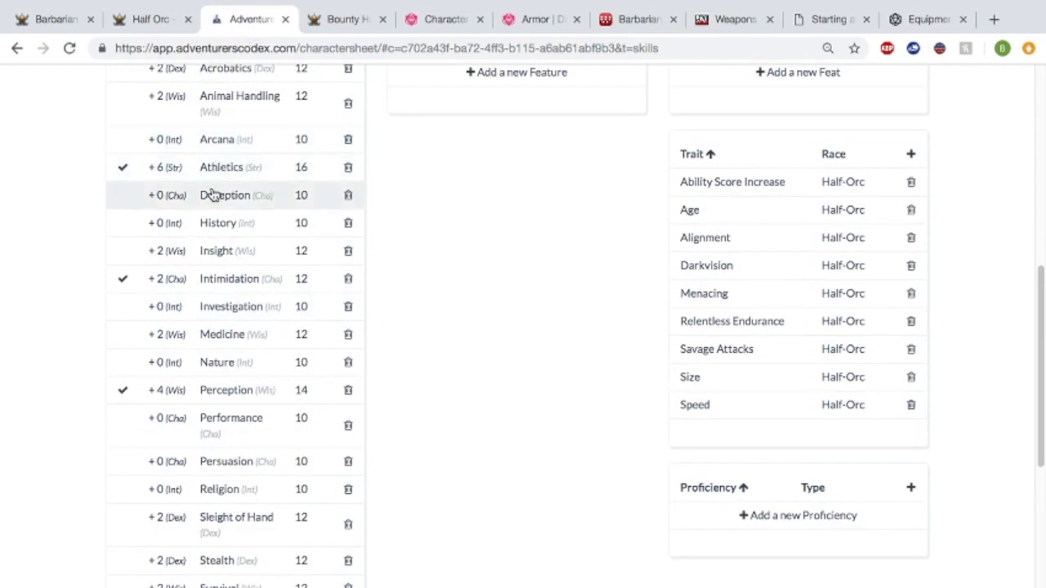
{"action": "left_click", "coordinate": [215, 196]}
{"action": "left_click", "coordinate": [617, 204]}
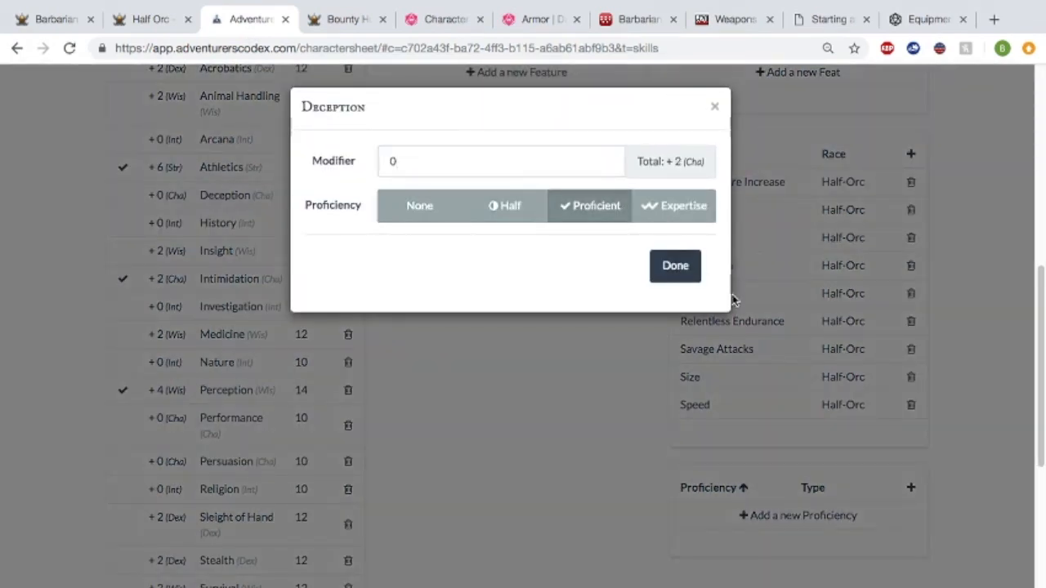
{"action": "left_click", "coordinate": [675, 266]}
{"action": "scroll", "coordinate": [444, 355], "scroll_direction": "up", "scroll_amount": 2}
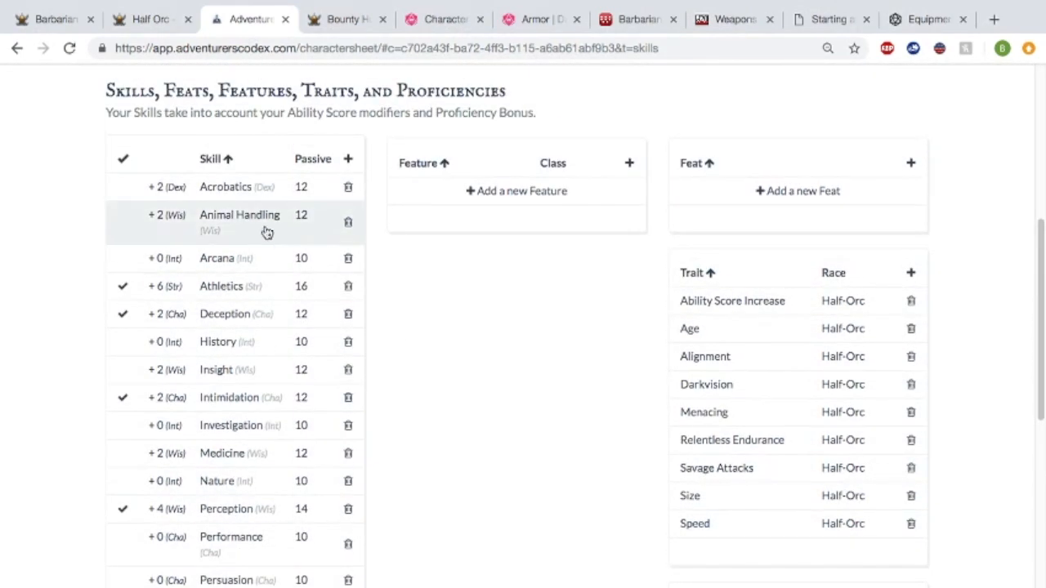
{"action": "scroll", "coordinate": [266, 232], "scroll_direction": "down", "scroll_amount": 5}
{"action": "scroll", "coordinate": [266, 233], "scroll_direction": "up", "scroll_amount": 3}
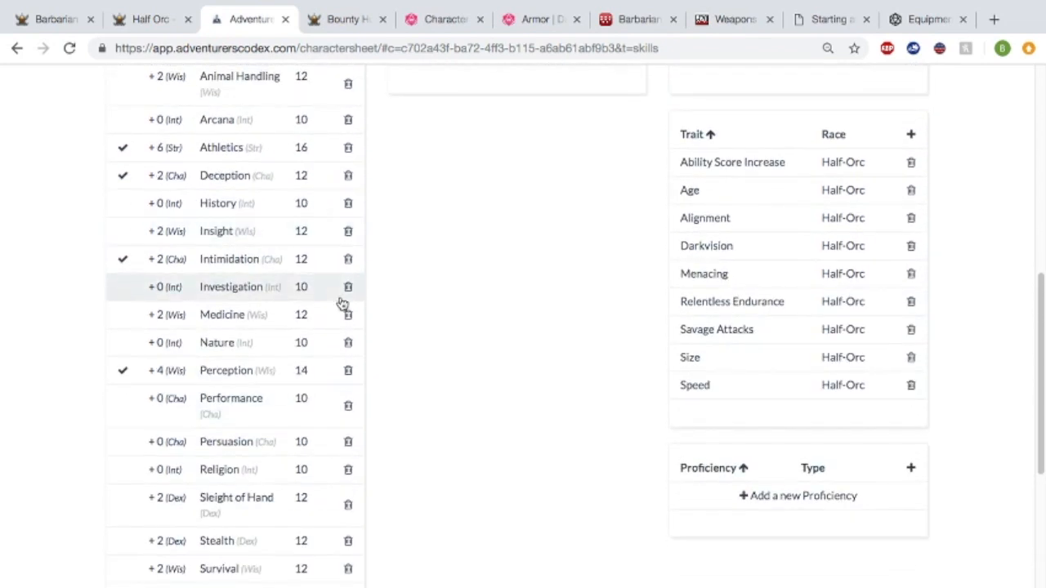
{"action": "scroll", "coordinate": [448, 388], "scroll_direction": "up", "scroll_amount": 2}
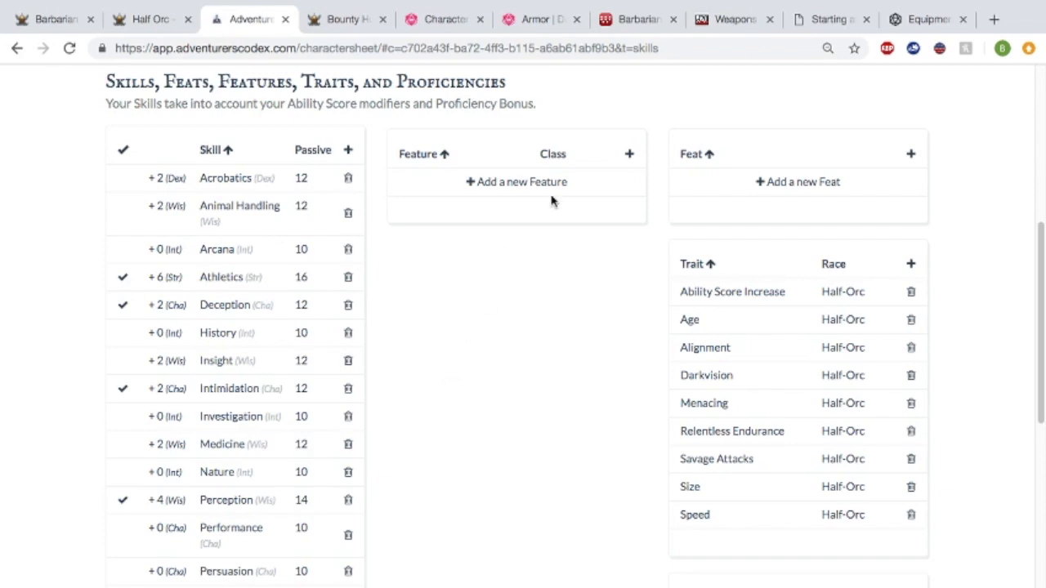
{"action": "scroll", "coordinate": [585, 376], "scroll_direction": "down", "scroll_amount": 5}
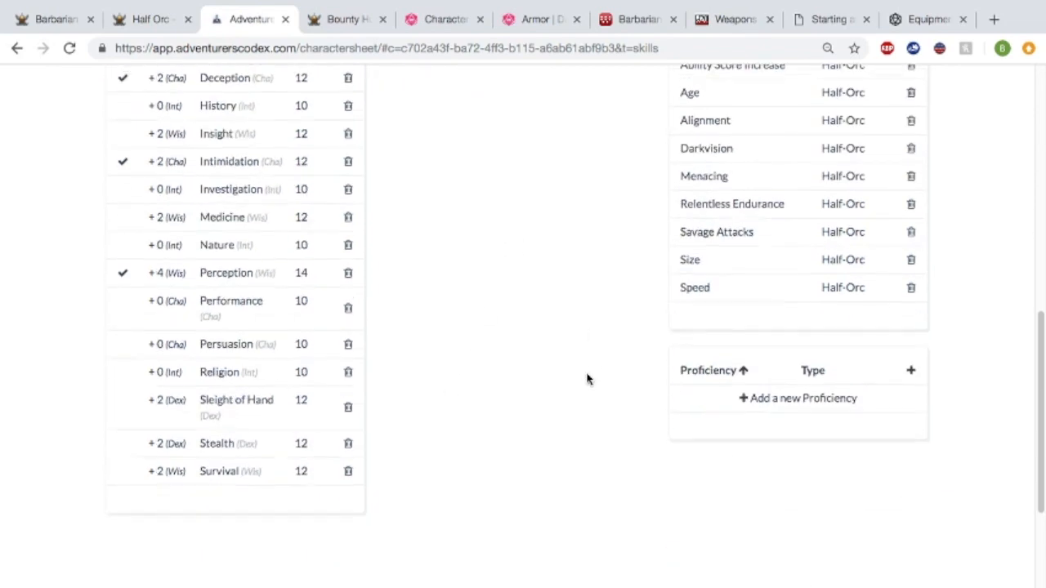
{"action": "scroll", "coordinate": [587, 379], "scroll_direction": "up", "scroll_amount": 5}
Add the preset feature Rage (Barbarian, Lvl. 1) to the character after browsing the feature presets and reading its description.
{"action": "left_click", "coordinate": [570, 214]}
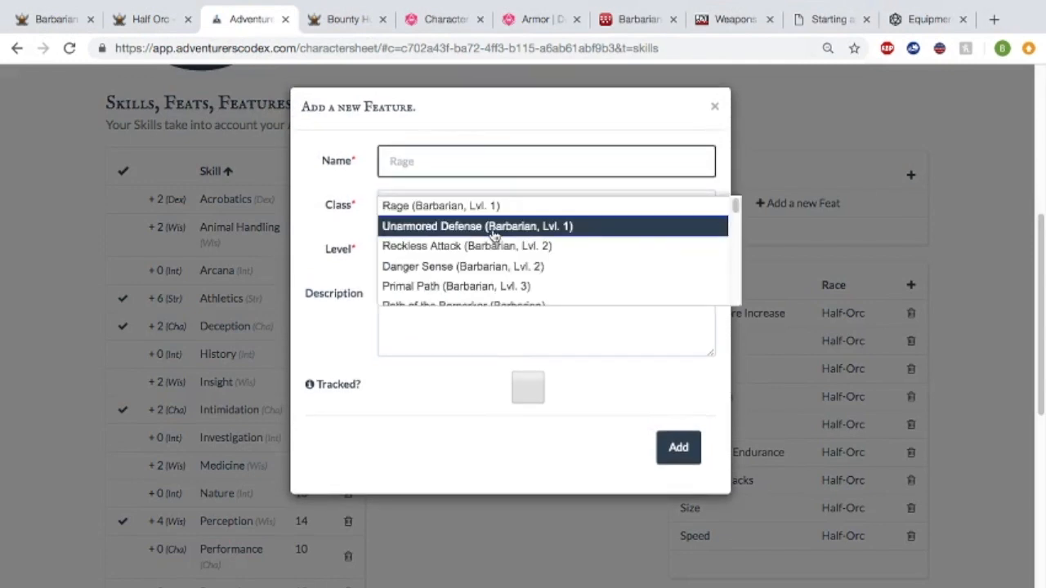
{"action": "scroll", "coordinate": [494, 236], "scroll_direction": "down", "scroll_amount": 10}
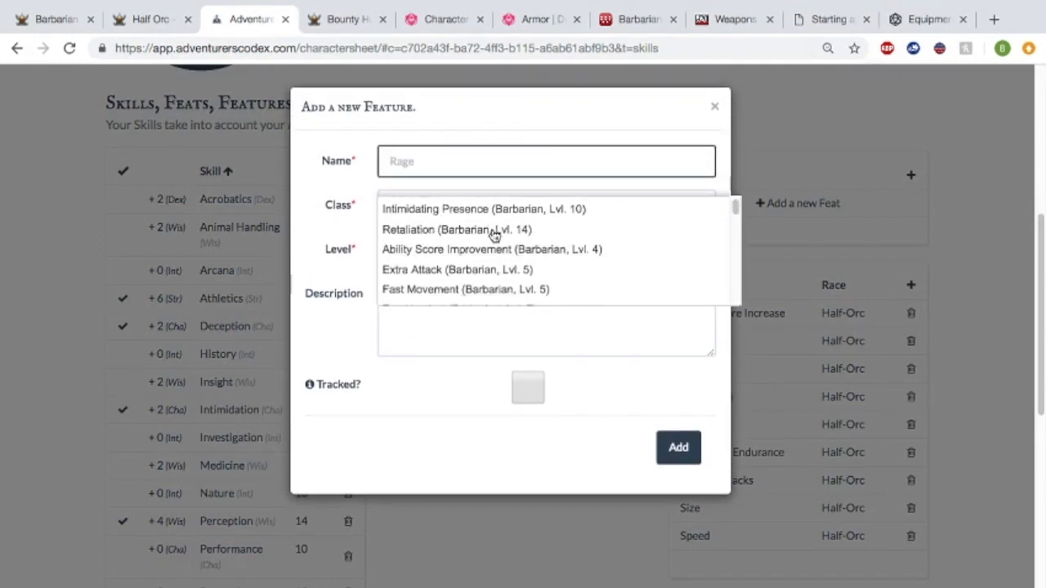
{"action": "scroll", "coordinate": [494, 236], "scroll_direction": "down", "scroll_amount": 20}
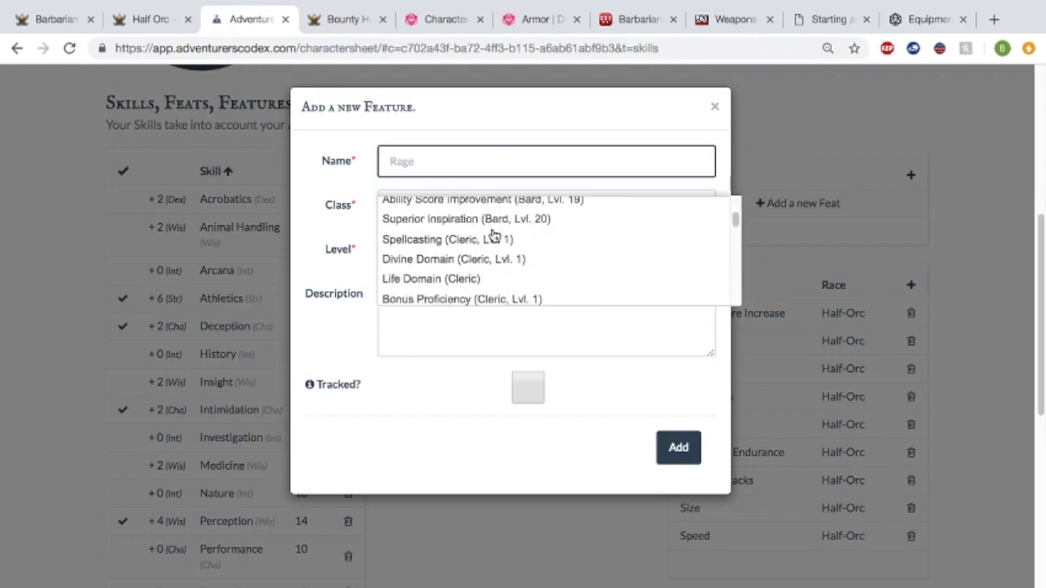
{"action": "scroll", "coordinate": [494, 235], "scroll_direction": "down", "scroll_amount": 20}
{"action": "scroll", "coordinate": [495, 235], "scroll_direction": "up", "scroll_amount": 20}
{"action": "scroll", "coordinate": [495, 234], "scroll_direction": "up", "scroll_amount": 20}
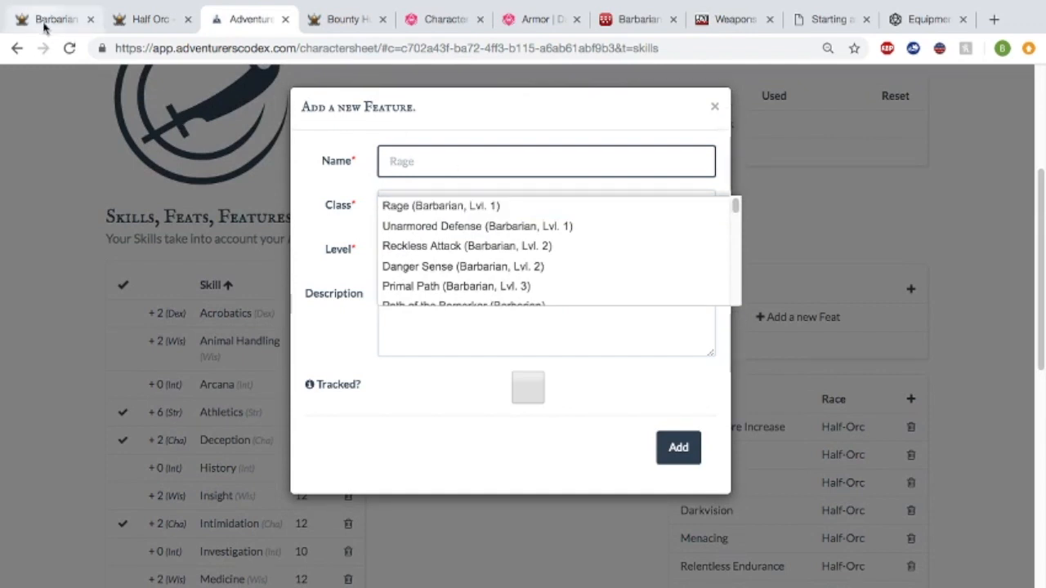
{"action": "left_click", "coordinate": [479, 207]}
{"action": "scroll", "coordinate": [496, 284], "scroll_direction": "down", "scroll_amount": 5}
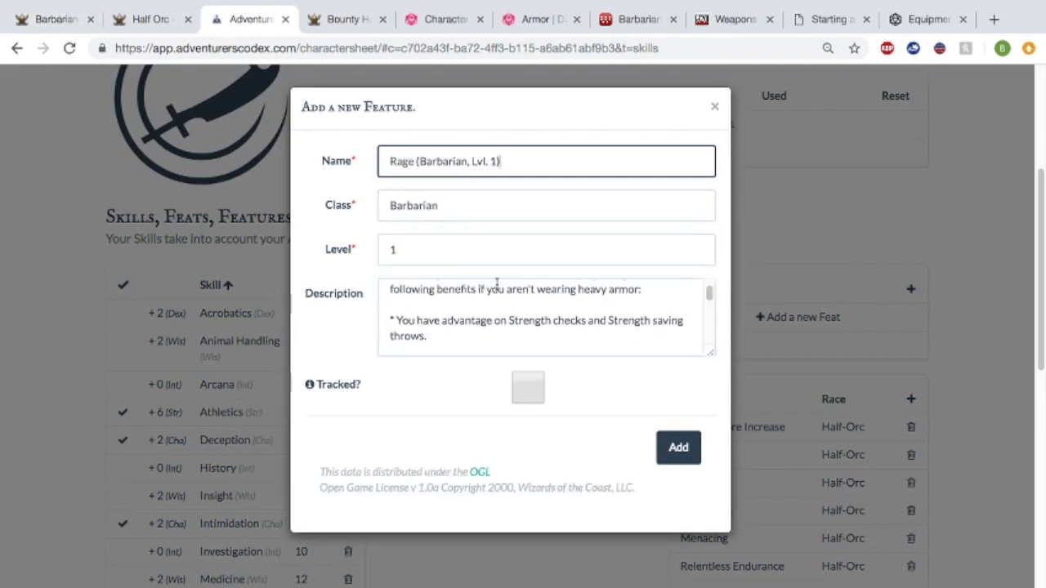
{"action": "scroll", "coordinate": [496, 284], "scroll_direction": "up", "scroll_amount": 2}
{"action": "scroll", "coordinate": [496, 284], "scroll_direction": "down", "scroll_amount": 4}
{"action": "scroll", "coordinate": [496, 284], "scroll_direction": "down", "scroll_amount": 5}
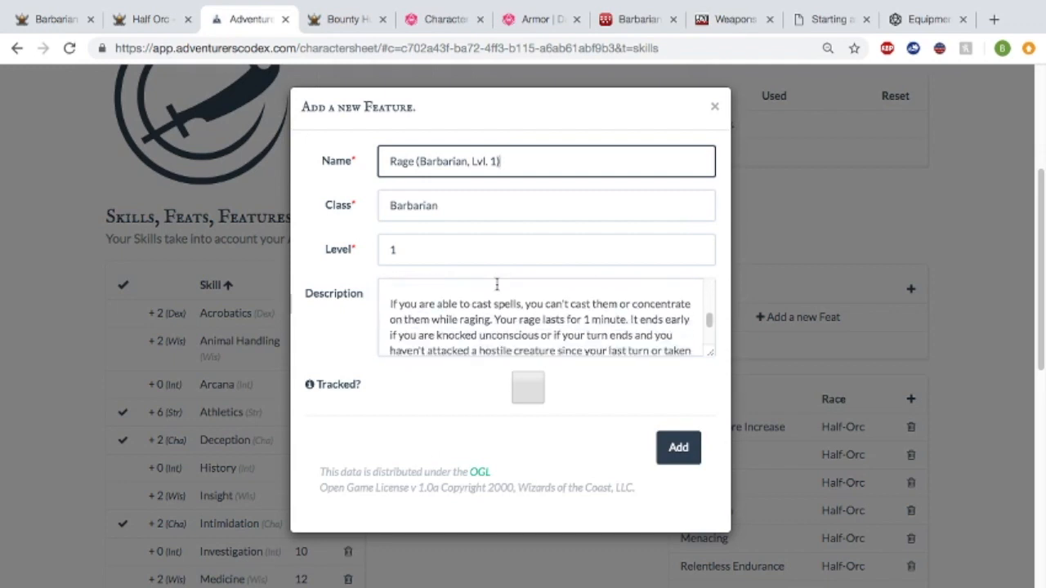
{"action": "scroll", "coordinate": [496, 283], "scroll_direction": "down", "scroll_amount": 2}
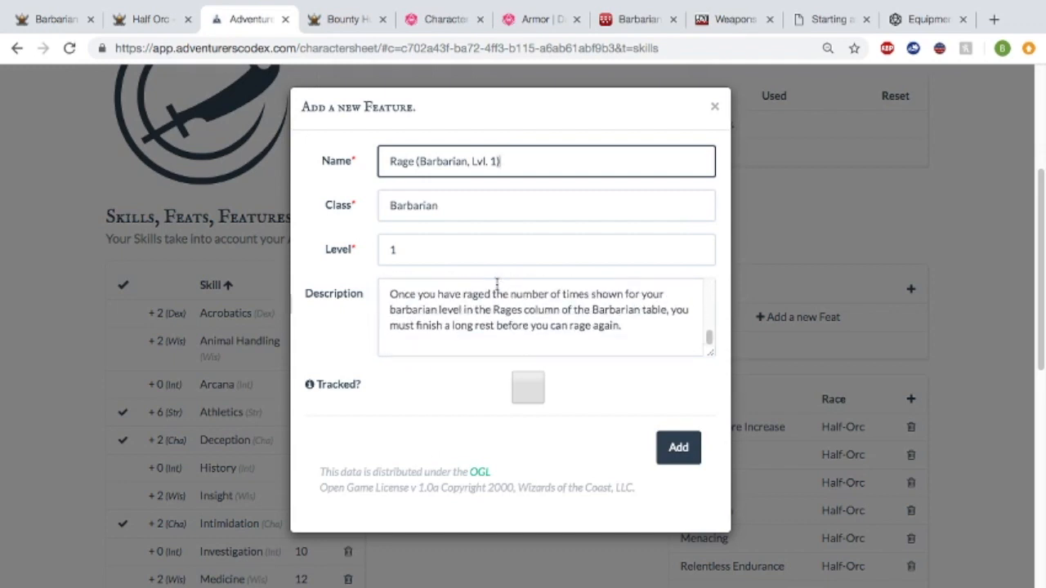
{"action": "left_click", "coordinate": [678, 458]}
Add the preset feature Unarmored Defense (Barbarian, Lvl. 1) to the character.
{"action": "left_click", "coordinate": [630, 290]}
{"action": "left_click", "coordinate": [419, 161]}
{"action": "left_click", "coordinate": [442, 223]}
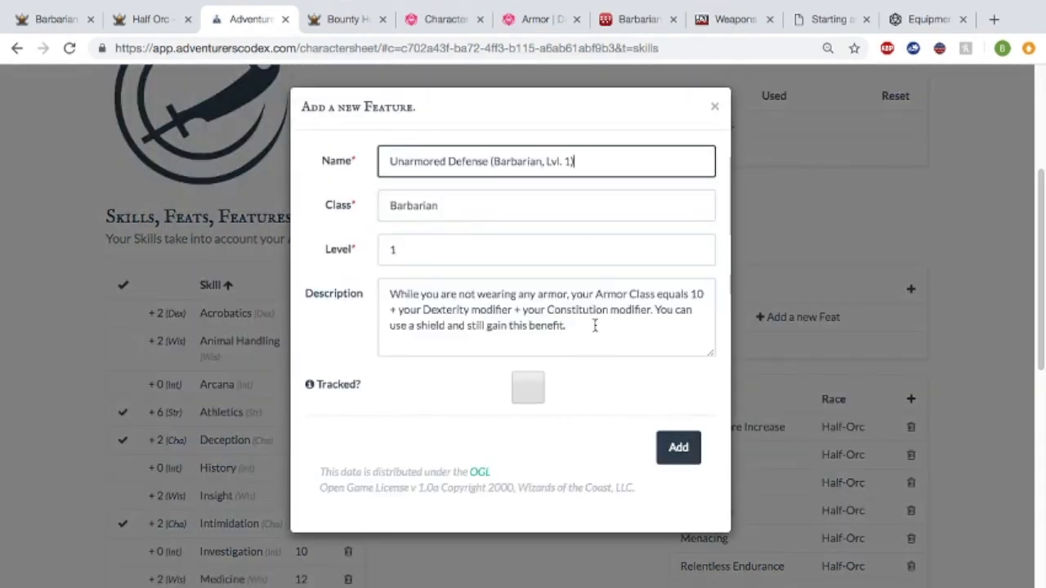
{"action": "left_click", "coordinate": [678, 448]}
Add the preset feature Reckless Attack (Barbarian, Lvl. 2) to the character.
{"action": "left_click", "coordinate": [626, 289]}
{"action": "left_click", "coordinate": [420, 161]}
{"action": "left_click", "coordinate": [442, 240]}
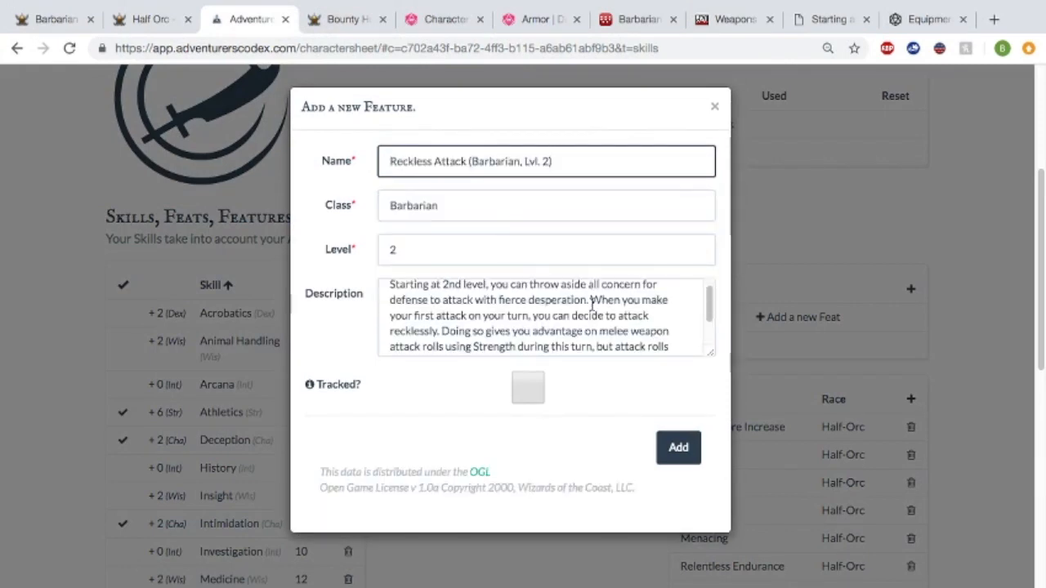
{"action": "scroll", "coordinate": [581, 327], "scroll_direction": "down", "scroll_amount": 2}
{"action": "left_click", "coordinate": [676, 447]}
Add the preset feature Danger Sense (Barbarian, Lvl. 2) to the character.
{"action": "left_click", "coordinate": [629, 291]}
{"action": "left_click", "coordinate": [420, 161]}
{"action": "left_click", "coordinate": [442, 264]}
{"action": "scroll", "coordinate": [582, 319], "scroll_direction": "down", "scroll_amount": 2}
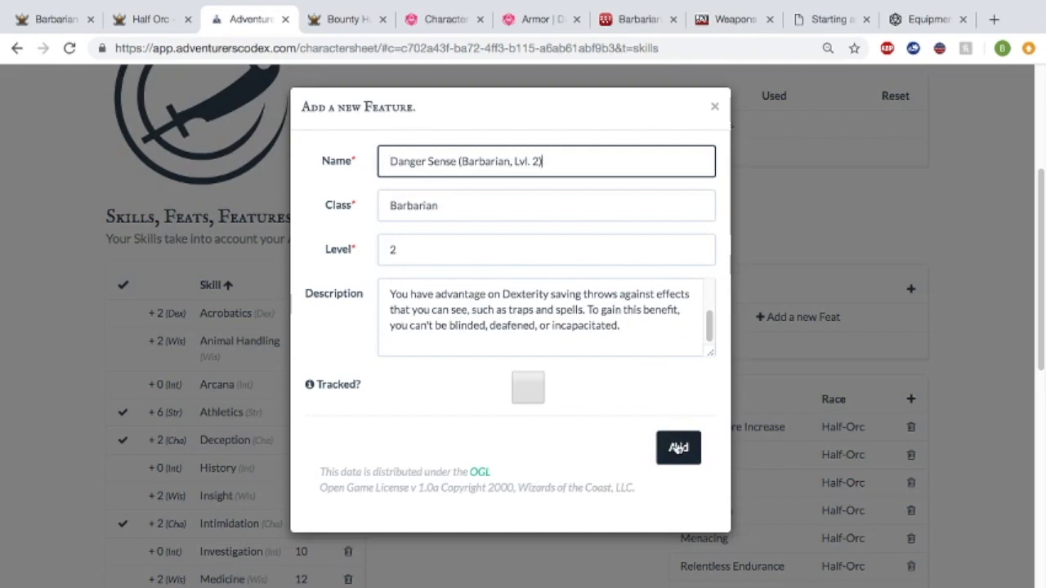
{"action": "left_click", "coordinate": [678, 448]}
Add the preset feature Primal Path (Barbarian, Lvl. 3) to the character.
{"action": "left_click", "coordinate": [626, 288]}
{"action": "left_click", "coordinate": [497, 163]}
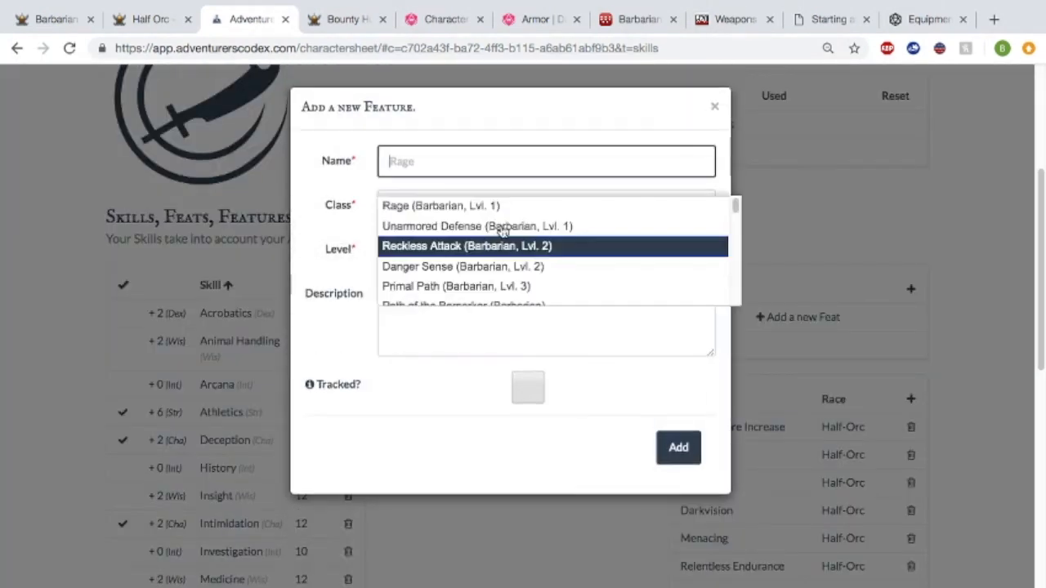
{"action": "left_click", "coordinate": [500, 286]}
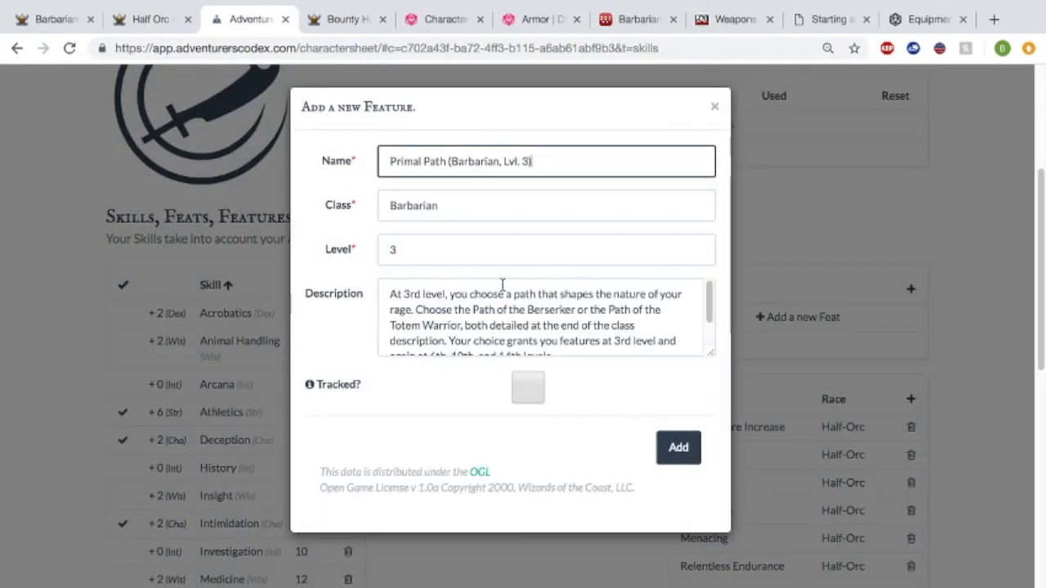
{"action": "left_click", "coordinate": [678, 447]}
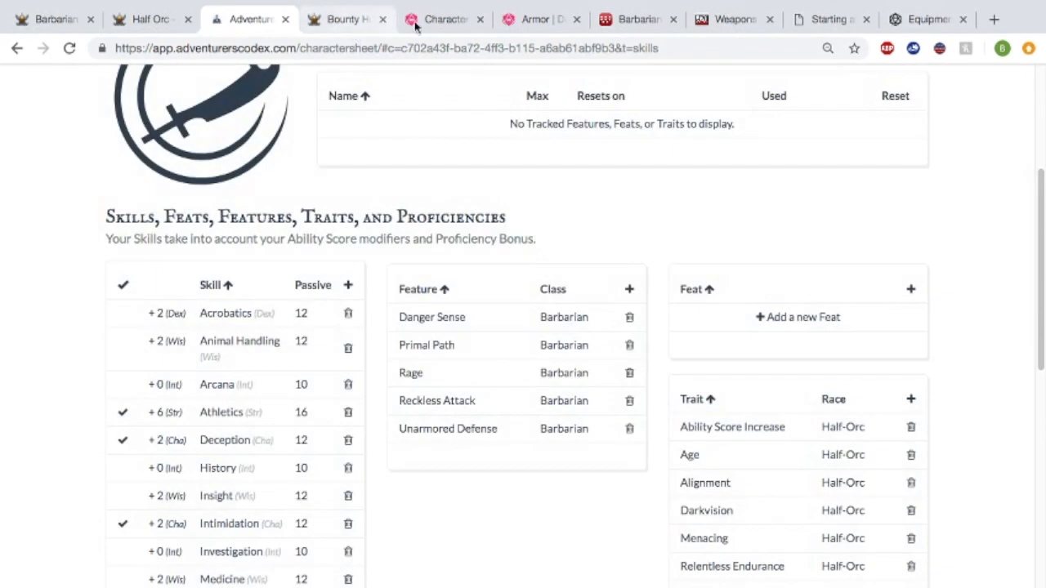
Review the Primal Path options on the DND 5th Edition wiki's Barbarian page and read the Ancestral Guardian path's features.
{"action": "left_click", "coordinate": [633, 20]}
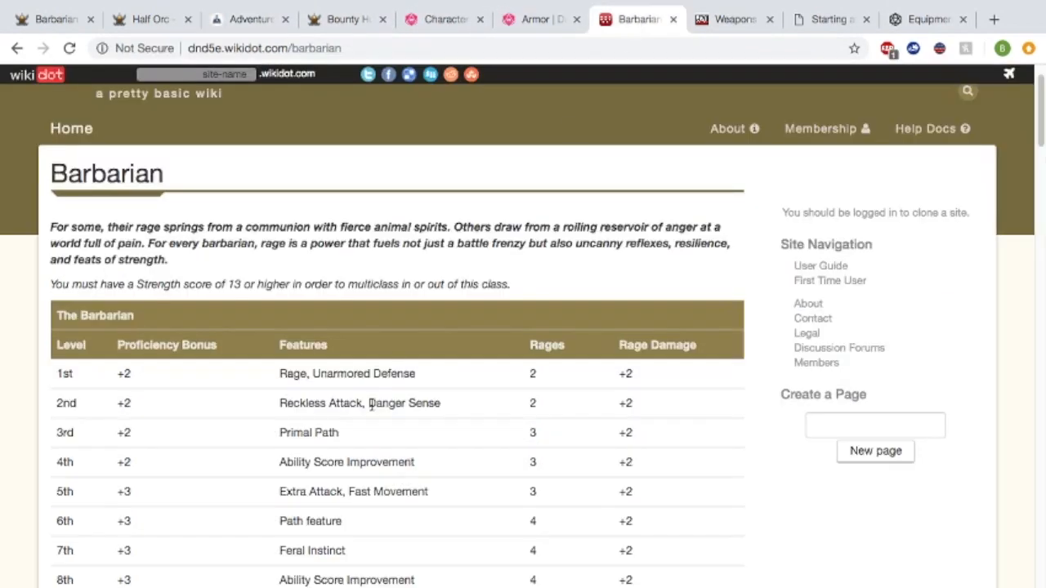
{"action": "scroll", "coordinate": [371, 405], "scroll_direction": "up", "scroll_amount": 1}
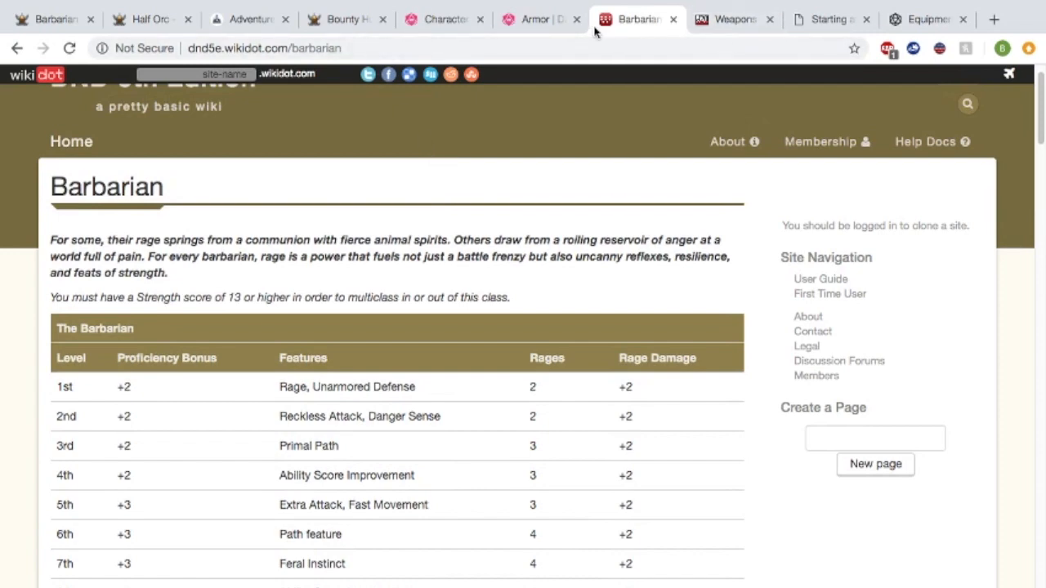
{"action": "scroll", "coordinate": [385, 317], "scroll_direction": "down", "scroll_amount": 10}
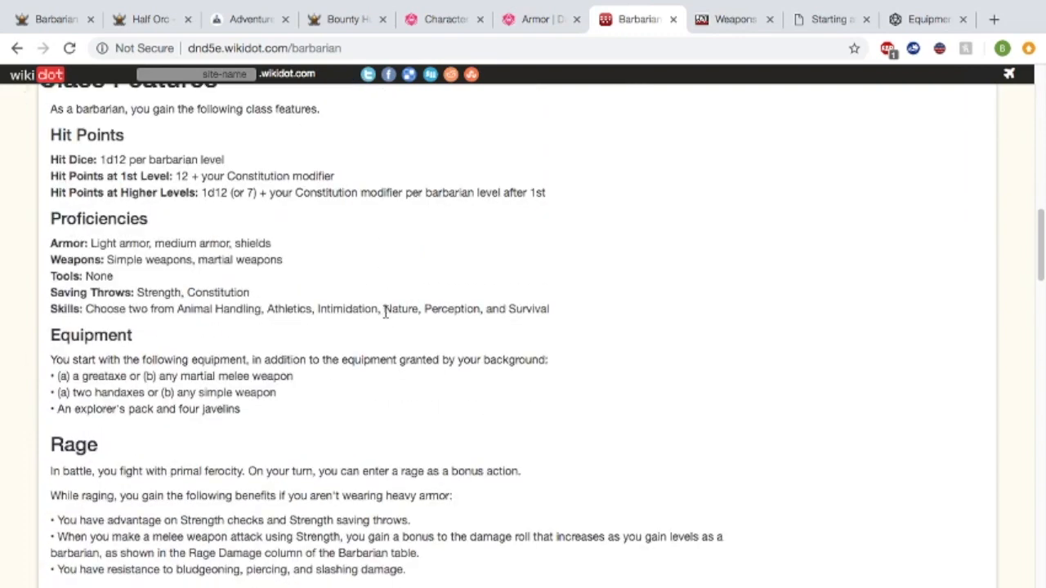
{"action": "scroll", "coordinate": [384, 317], "scroll_direction": "down", "scroll_amount": 15}
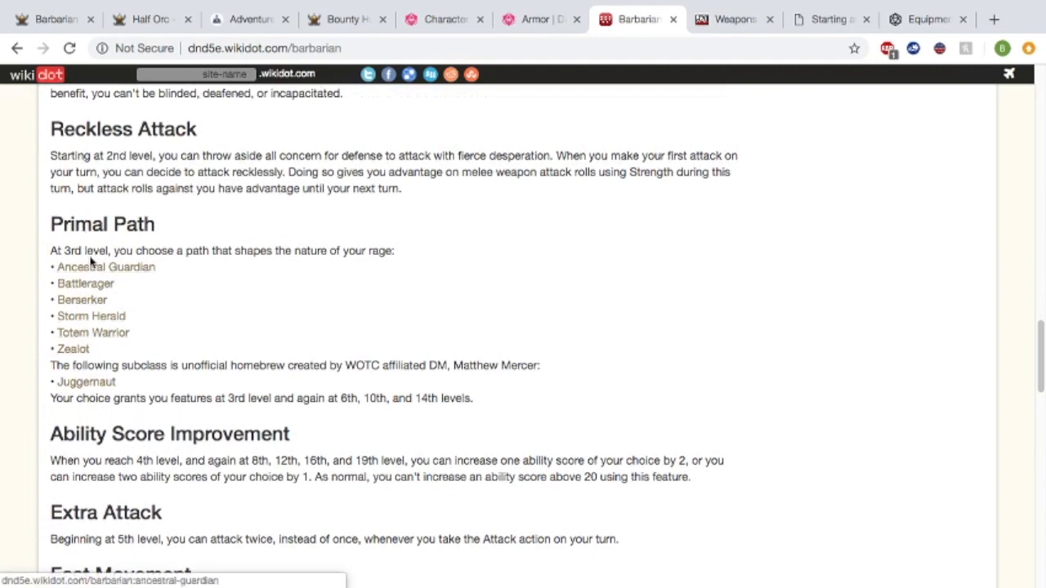
{"action": "left_click", "coordinate": [91, 267]}
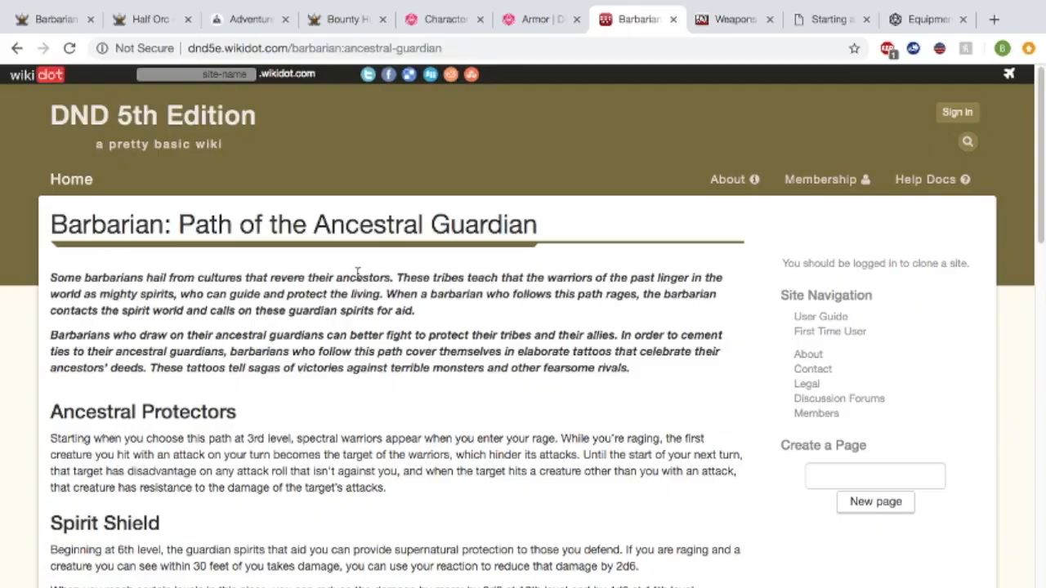
{"action": "scroll", "coordinate": [357, 272], "scroll_direction": "down", "scroll_amount": 3}
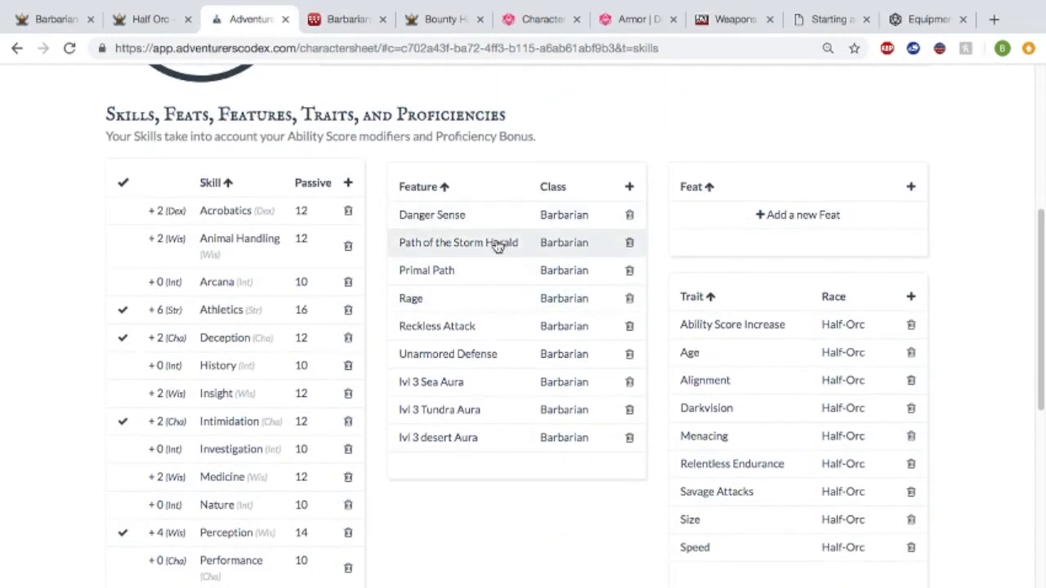
Check the class features from Rage through Primal Path and Ability Score Improvement on Giger's Barbarian wiki page.
{"action": "left_click", "coordinate": [51, 12]}
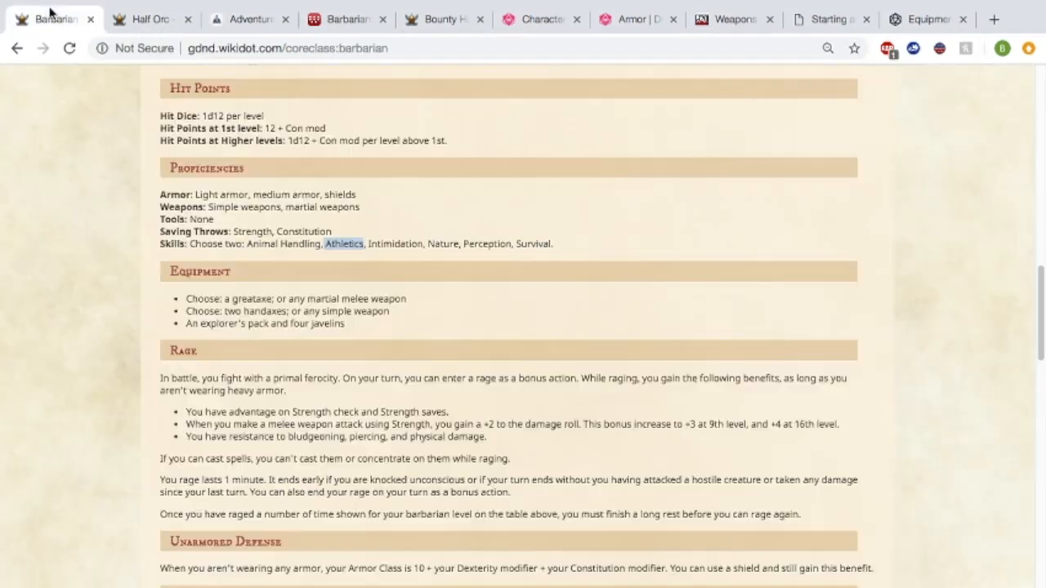
{"action": "scroll", "coordinate": [472, 441], "scroll_direction": "up", "scroll_amount": 1}
{"action": "scroll", "coordinate": [472, 444], "scroll_direction": "down", "scroll_amount": 6}
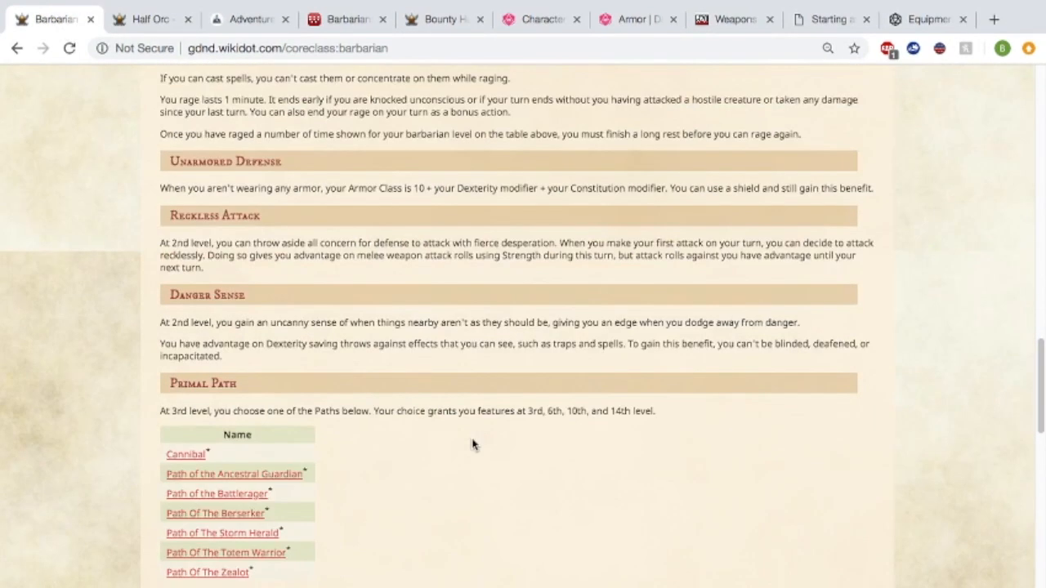
{"action": "scroll", "coordinate": [472, 445], "scroll_direction": "down", "scroll_amount": 6}
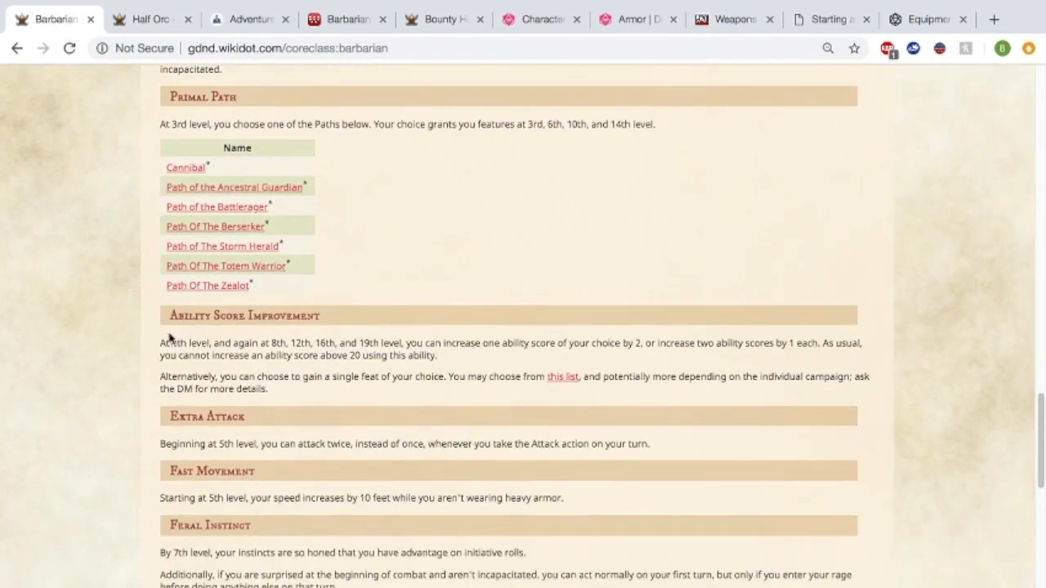
Switch from the Barbarian class page to the Adventurer's Codex character sheet and open a new proficiency entry.
{"action": "scroll", "coordinate": [124, 335], "scroll_direction": "down", "scroll_amount": 4}
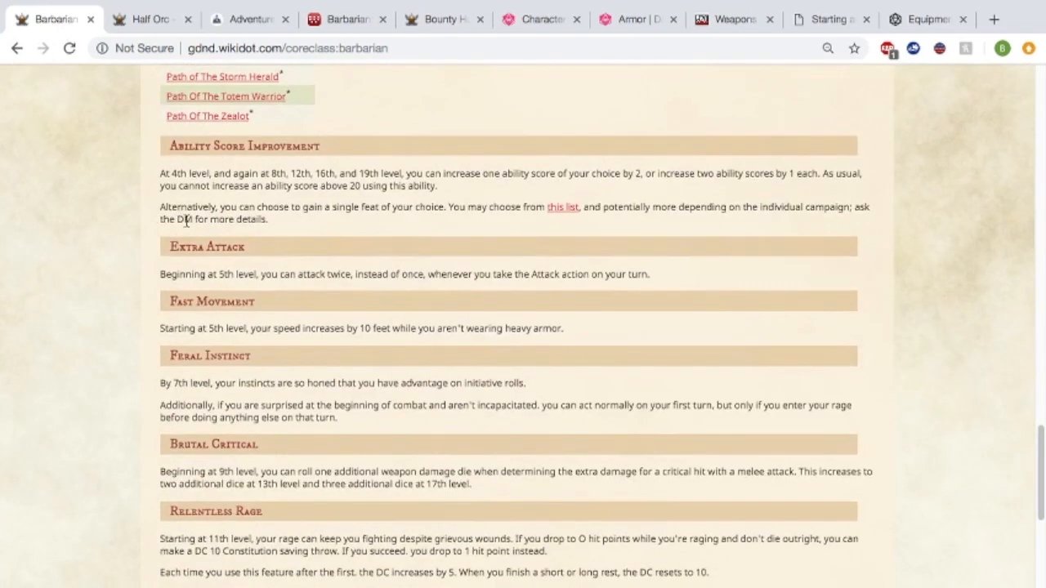
{"action": "scroll", "coordinate": [245, 301], "scroll_direction": "up", "scroll_amount": 5}
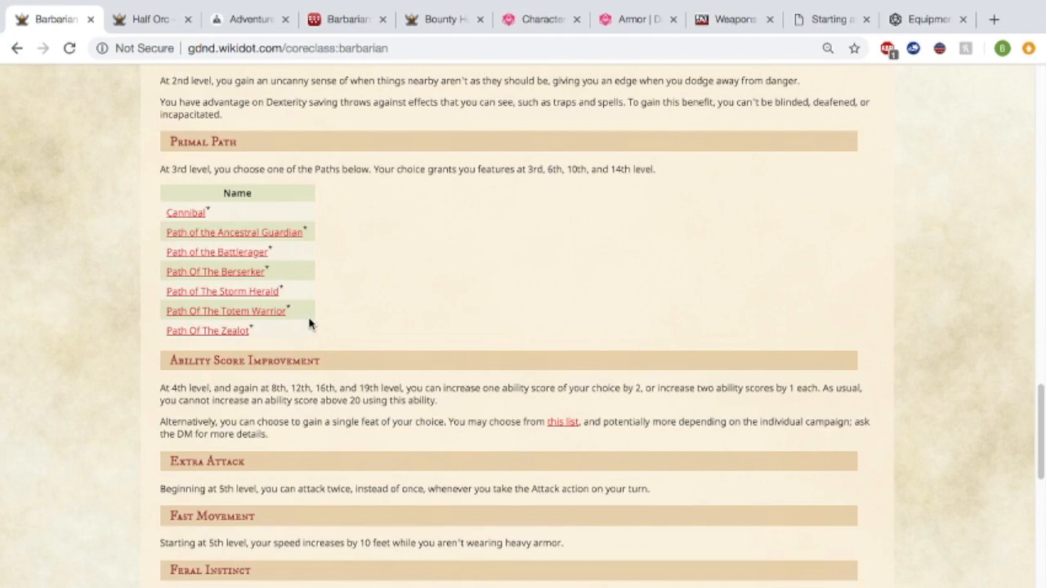
{"action": "left_click", "coordinate": [241, 19]}
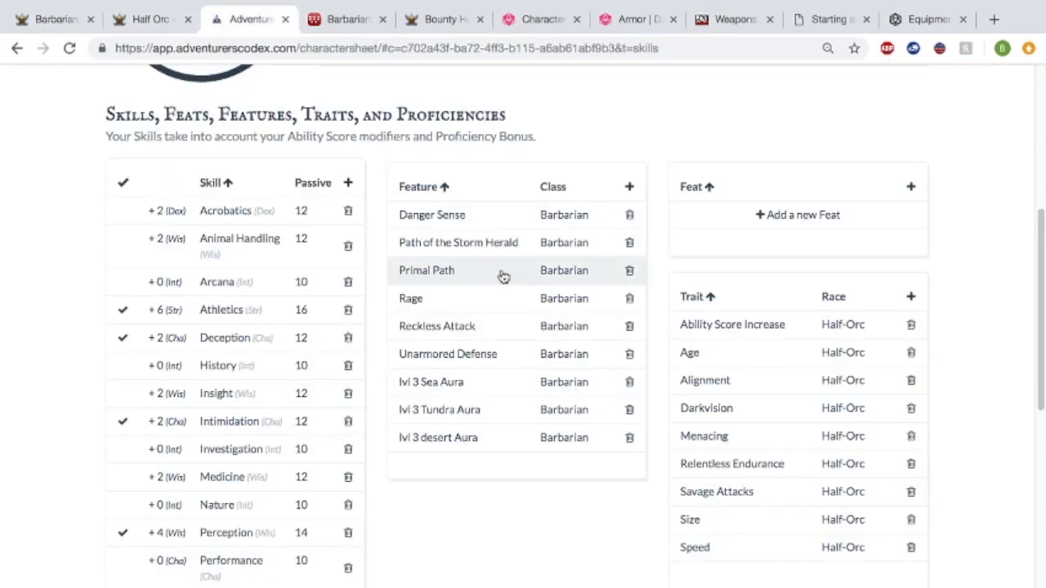
{"action": "scroll", "coordinate": [500, 276], "scroll_direction": "down", "scroll_amount": 5}
{"action": "left_click", "coordinate": [744, 284]}
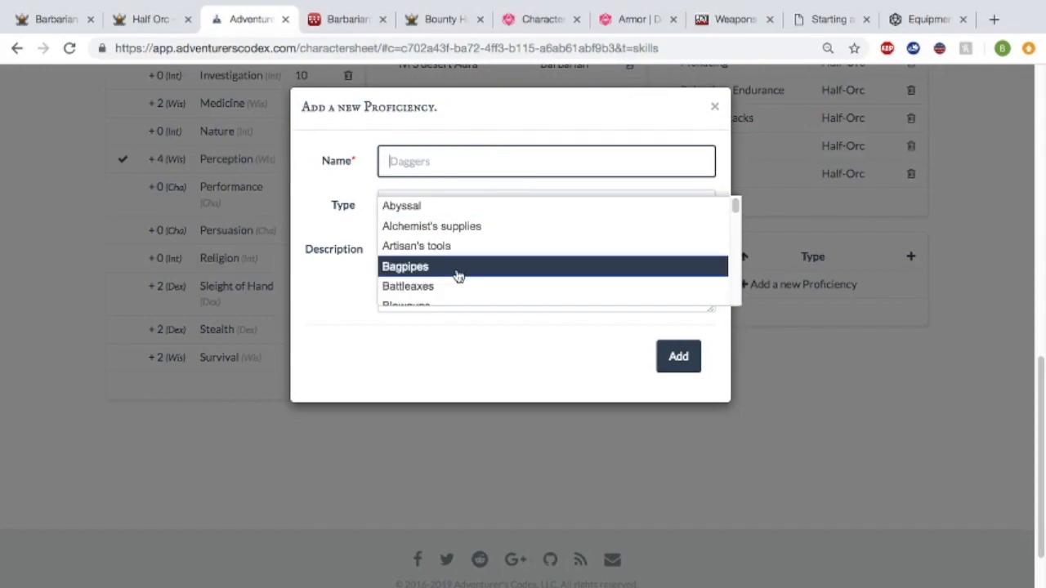
Check the weapon proficiencies on the Barbarian class page and add Martial Melee Weapons as a proficiency on the character sheet.
{"action": "left_click", "coordinate": [11, 25]}
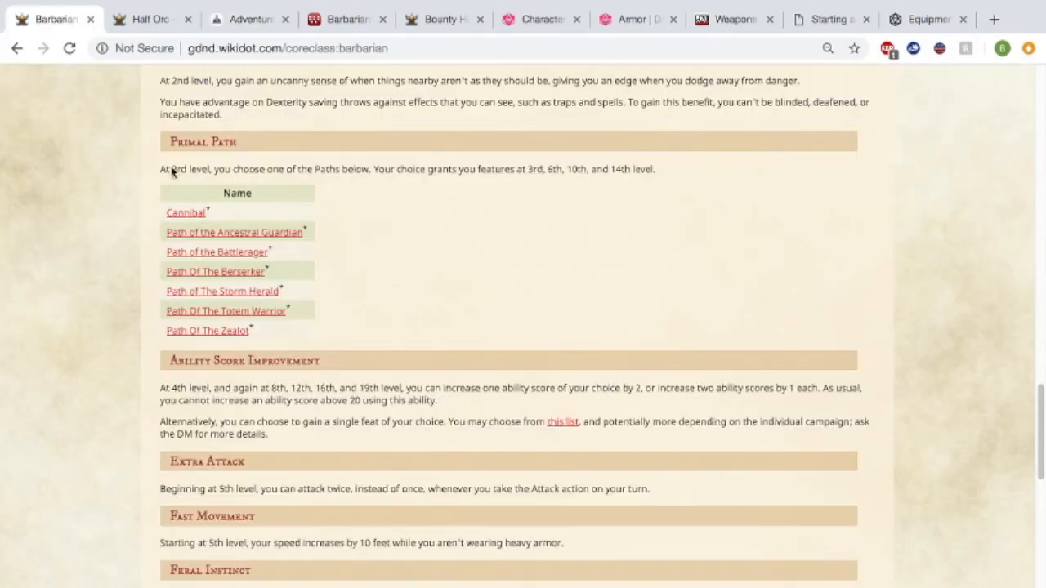
{"action": "scroll", "coordinate": [263, 301], "scroll_direction": "up", "scroll_amount": 8}
{"action": "scroll", "coordinate": [263, 300], "scroll_direction": "up", "scroll_amount": 5}
{"action": "scroll", "coordinate": [263, 300], "scroll_direction": "down", "scroll_amount": 3}
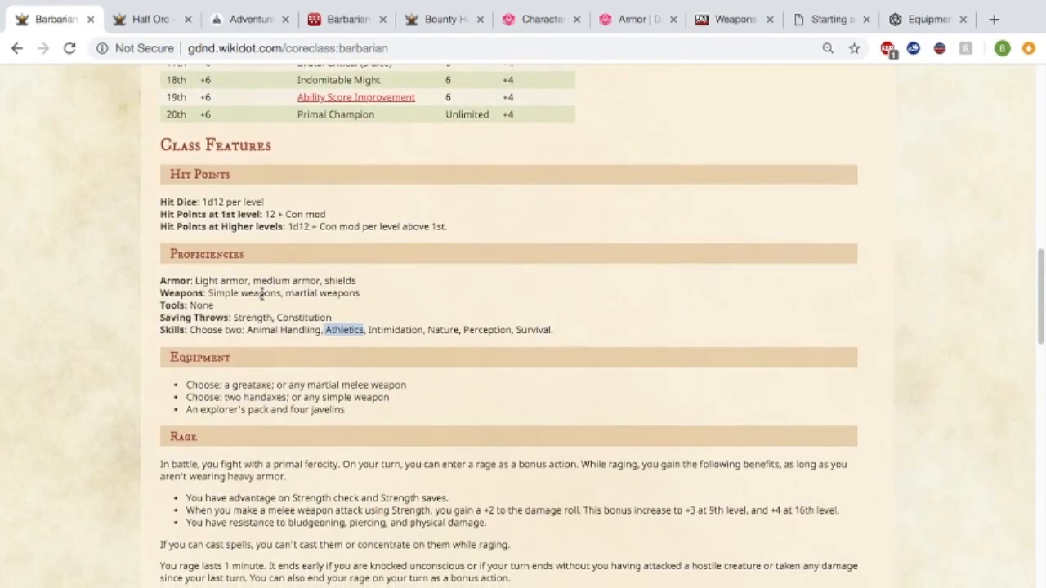
{"action": "left_click_drag", "start_coordinate": [210, 283], "coordinate": [365, 285]}
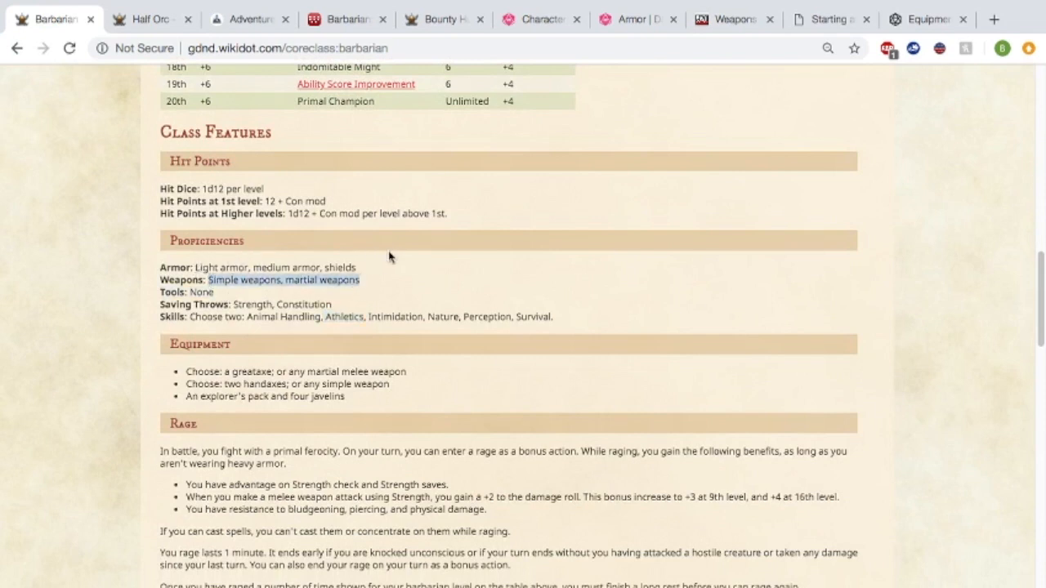
{"action": "left_click", "coordinate": [242, 18]}
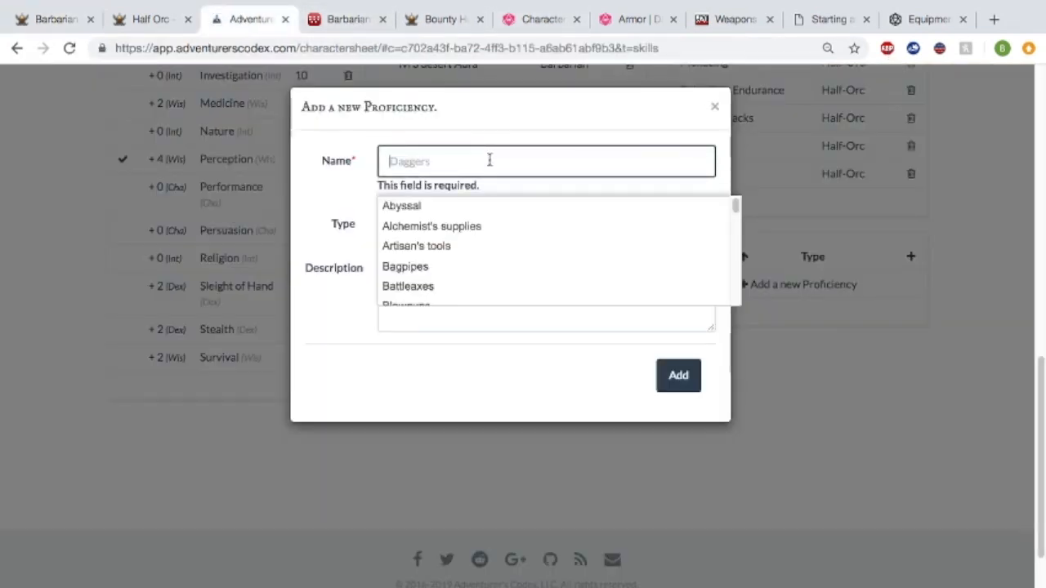
{"action": "type", "text": "Marti"}
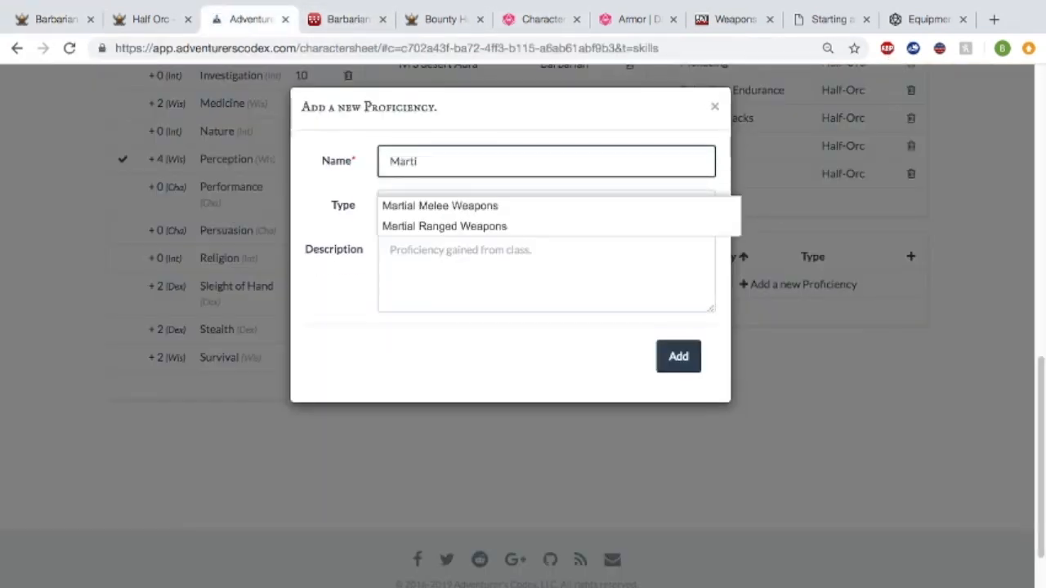
{"action": "left_click", "coordinate": [502, 206]}
{"action": "left_click", "coordinate": [676, 370]}
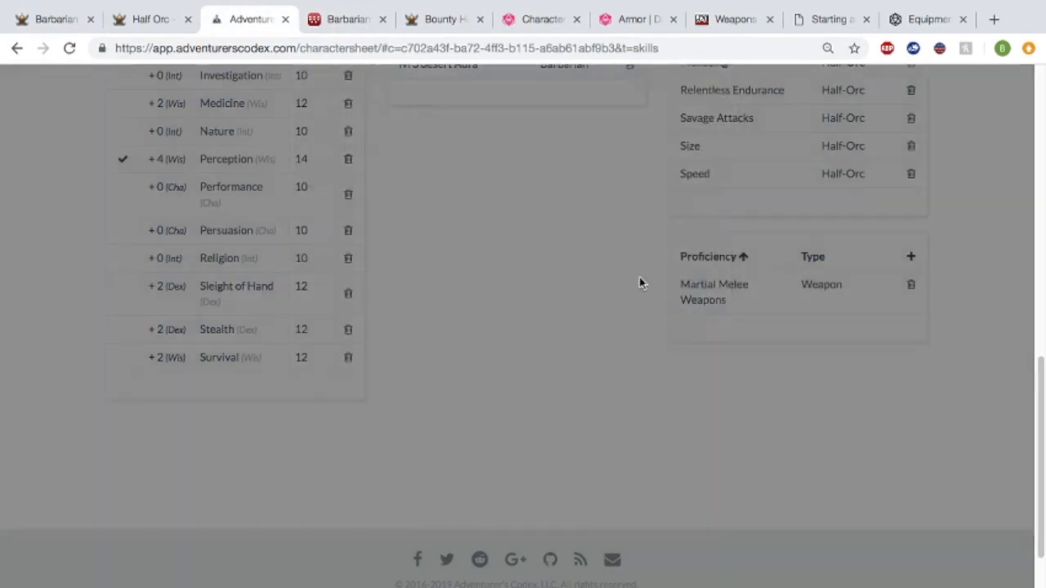
Add Martial Ranged Weapons to the character's proficiencies, using the suggested entry with type Weapon.
{"action": "left_click", "coordinate": [911, 257]}
{"action": "left_click", "coordinate": [482, 164]}
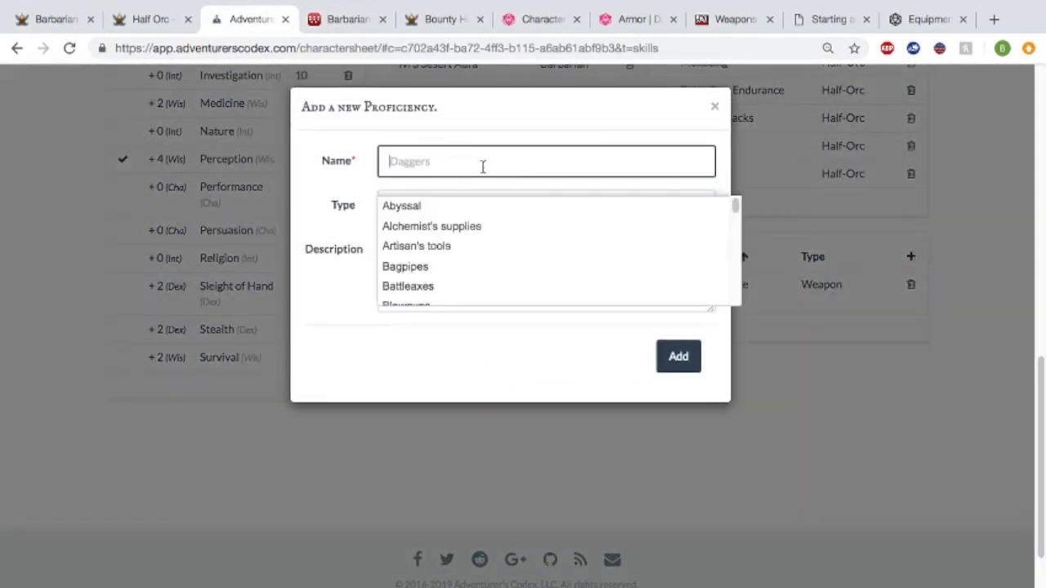
{"action": "type", "text": "Mart"}
{"action": "key", "text": "Down"}
{"action": "key", "text": "Down"}
{"action": "key", "text": "Return"}
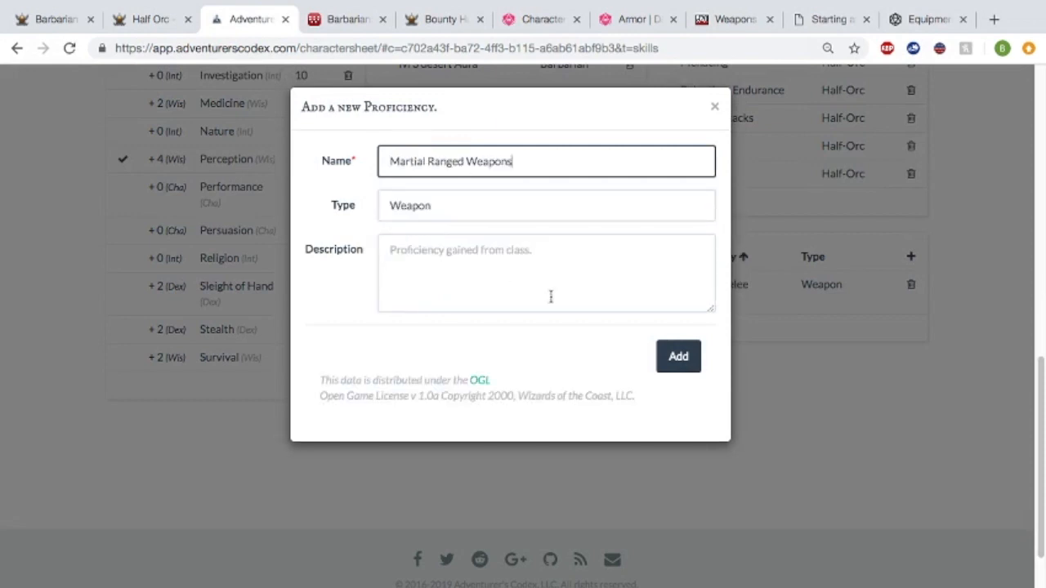
{"action": "left_click", "coordinate": [689, 369]}
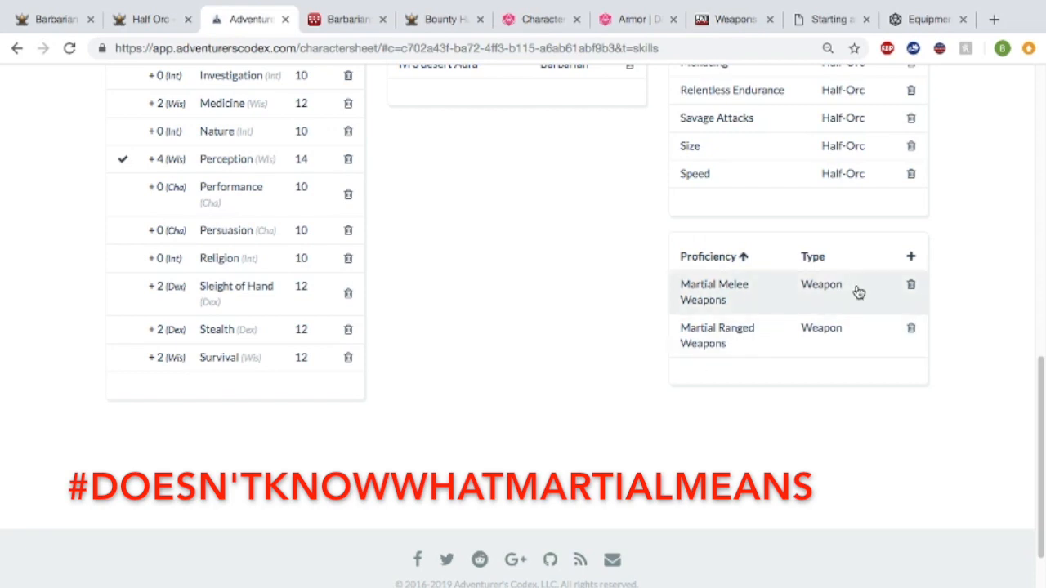
Add Simple Melee Weapons and Simple Ranged Weapons to the character's proficiencies from the suggested entries.
{"action": "left_click", "coordinate": [912, 259]}
{"action": "type", "text": "Simp"}
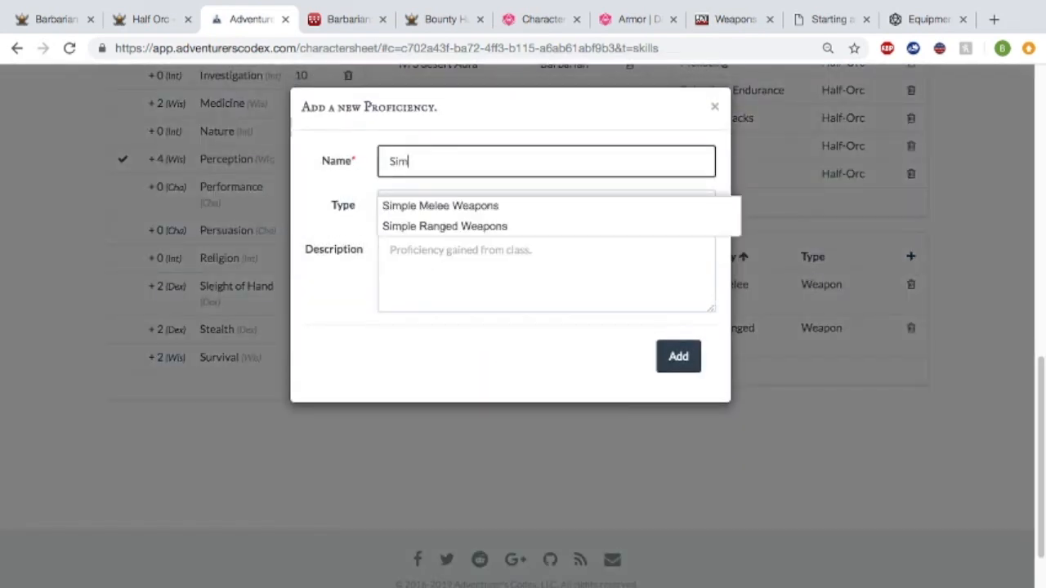
{"action": "left_click", "coordinate": [439, 206]}
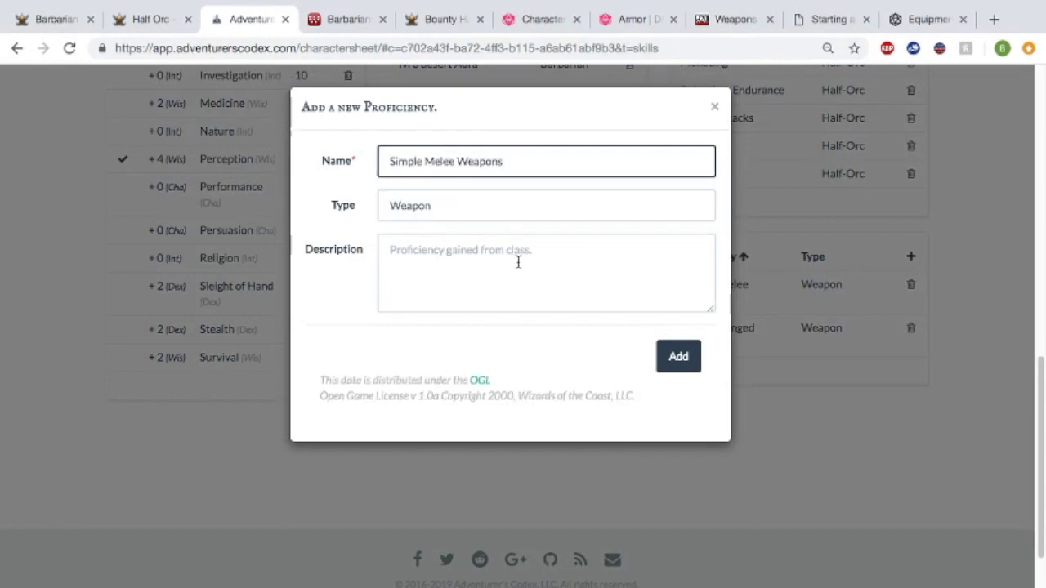
{"action": "left_click", "coordinate": [678, 359]}
{"action": "left_click", "coordinate": [912, 258]}
{"action": "type", "text": "simp"}
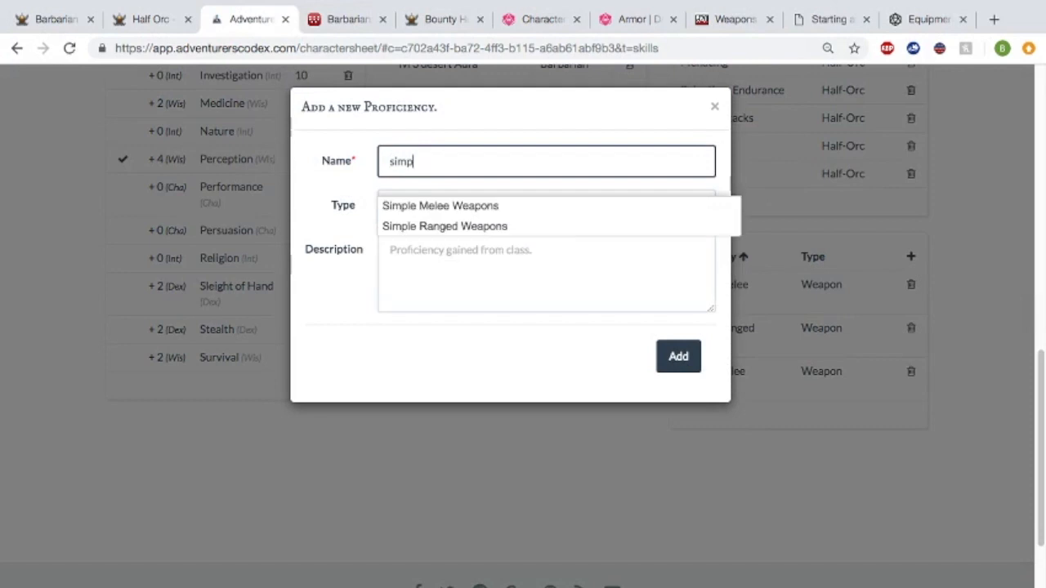
{"action": "left_click", "coordinate": [444, 226]}
{"action": "left_click", "coordinate": [670, 357]}
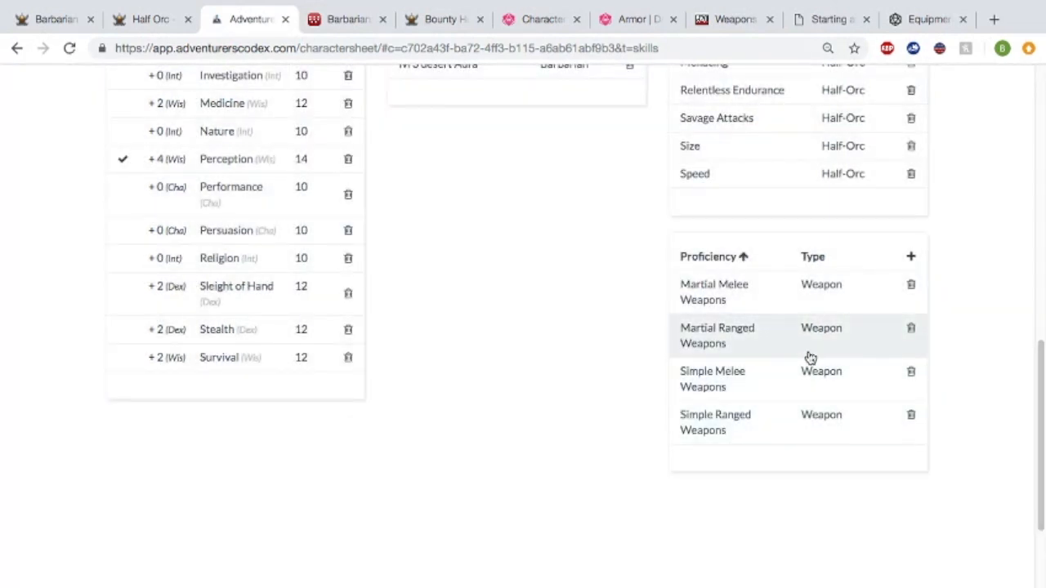
Add Medium Armor to the character's proficiencies from the suggested entry.
{"action": "left_click", "coordinate": [910, 256]}
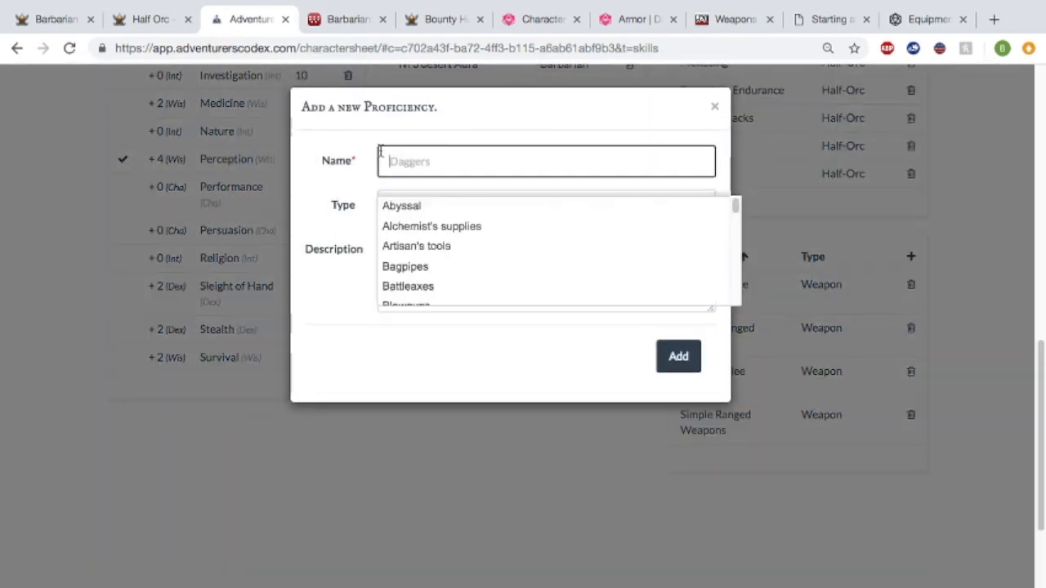
{"action": "type", "text": "Media"}
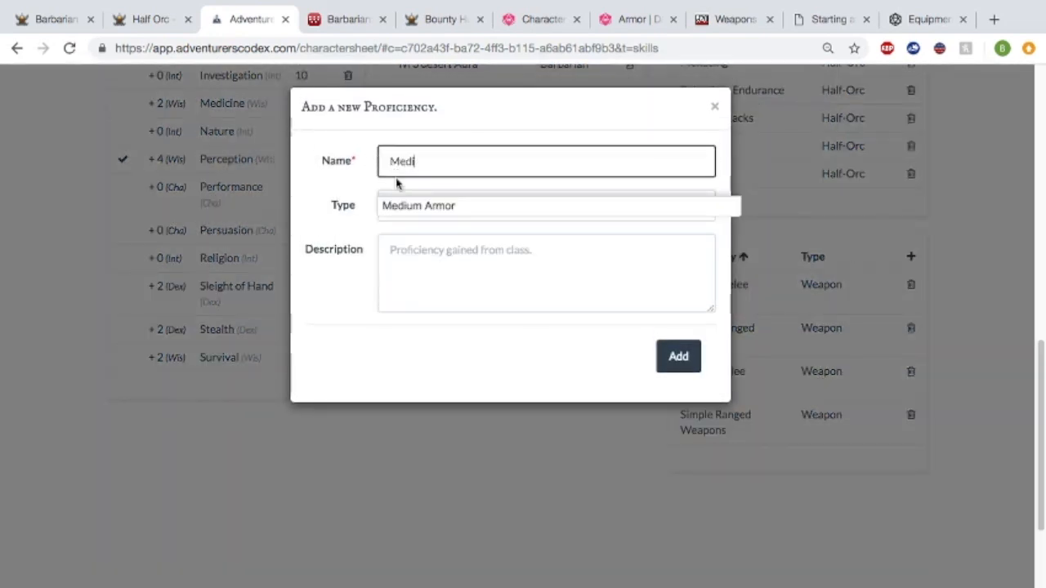
{"action": "left_click", "coordinate": [404, 204]}
{"action": "left_click", "coordinate": [676, 348]}
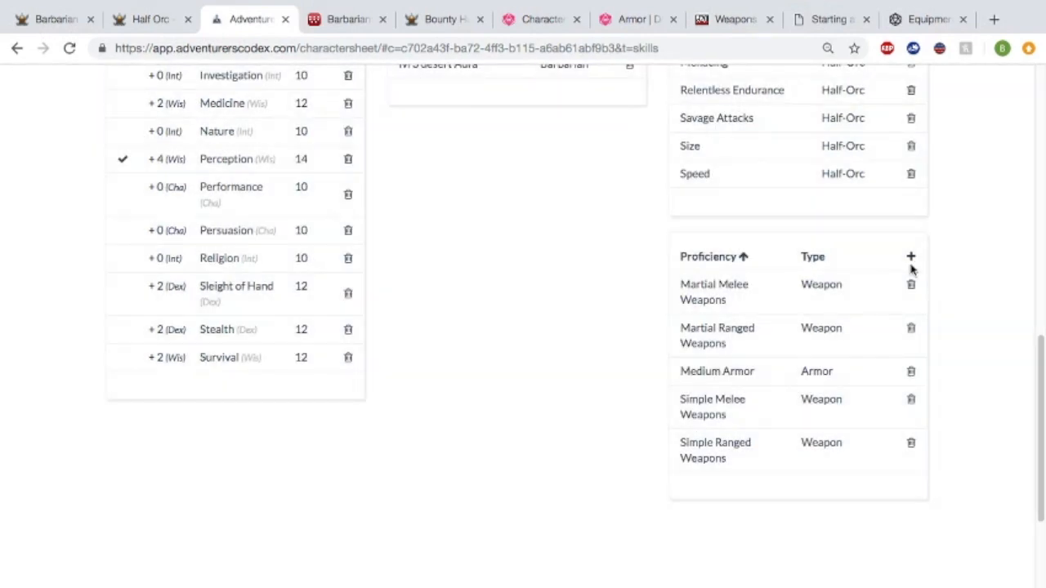
Add Light Armor to the character's proficiencies from the suggested entries.
{"action": "left_click", "coordinate": [910, 258]}
{"action": "type", "text": "s"}
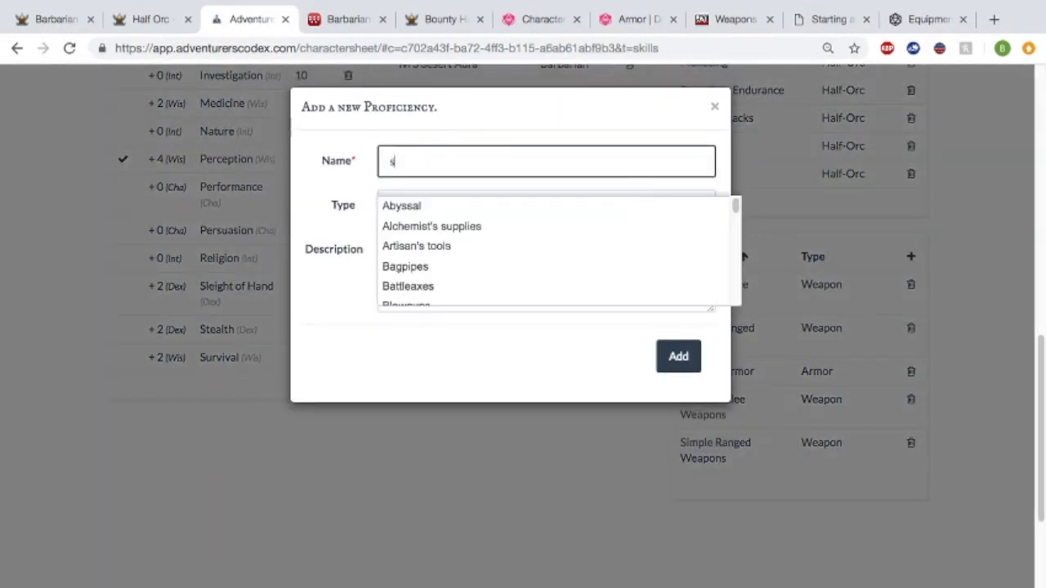
{"action": "type", "text": "imp"}
{"action": "key", "text": "BackSpace"}
{"action": "key", "text": "BackSpace"}
{"action": "key", "text": "BackSpace"}
{"action": "key", "text": "BackSpace"}
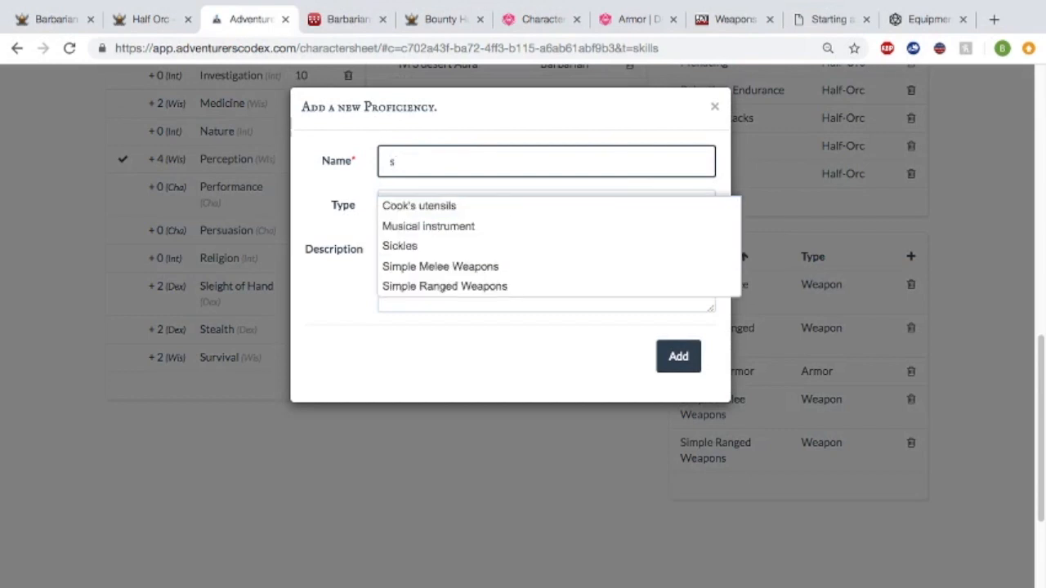
{"action": "type", "text": "light"}
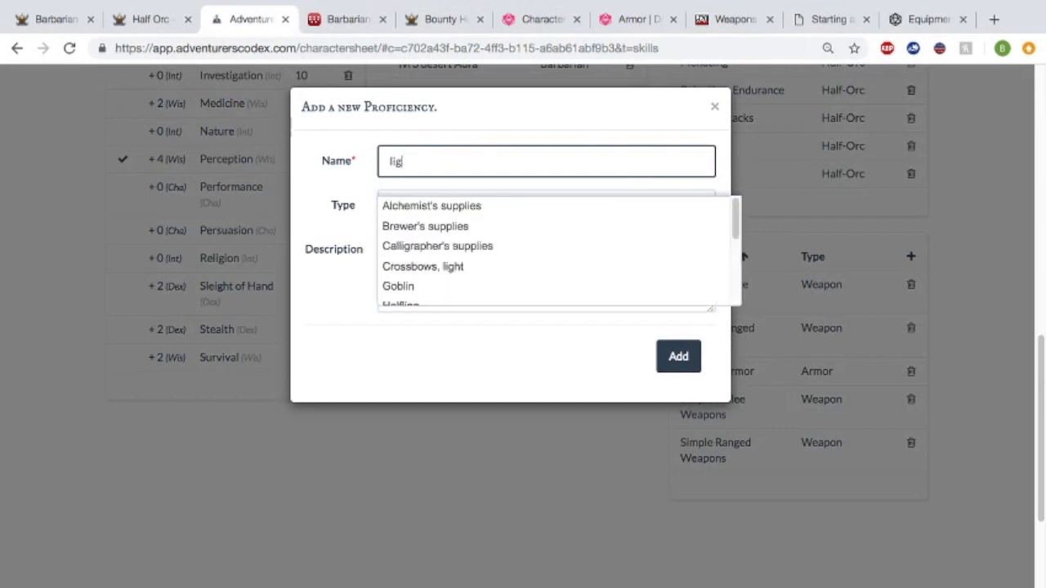
{"action": "left_click", "coordinate": [595, 236]}
{"action": "left_click", "coordinate": [677, 356]}
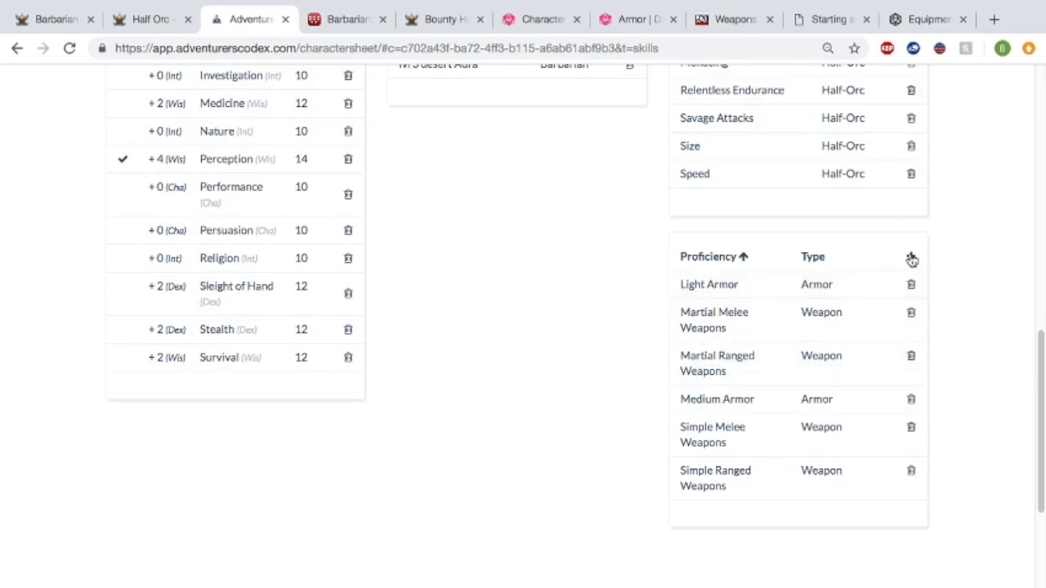
Add Shield as an armor proficiency for the character.
{"action": "left_click", "coordinate": [910, 256]}
{"action": "type", "text": "shel"}
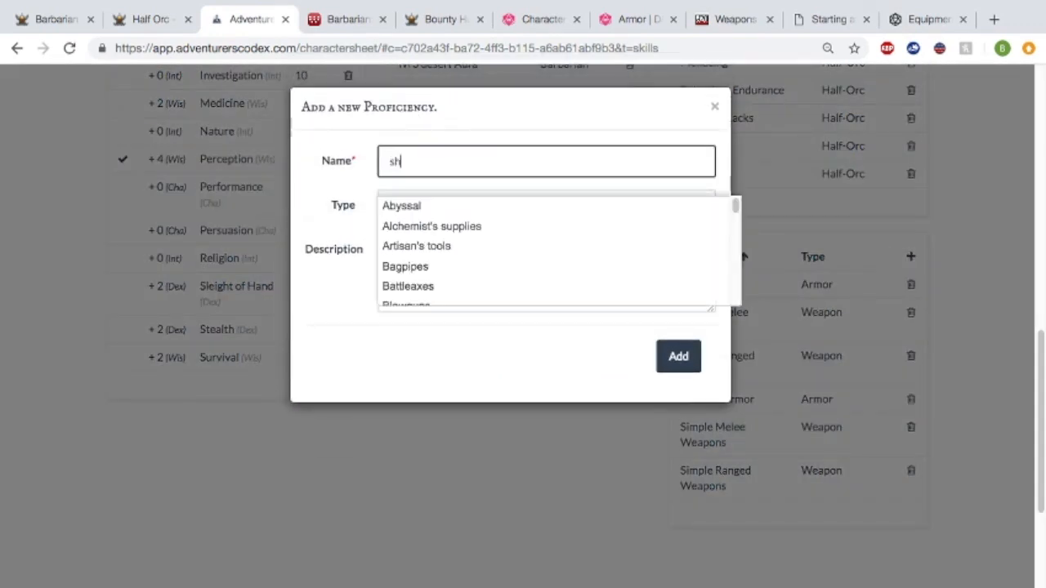
{"action": "key", "text": "BackSpace"}
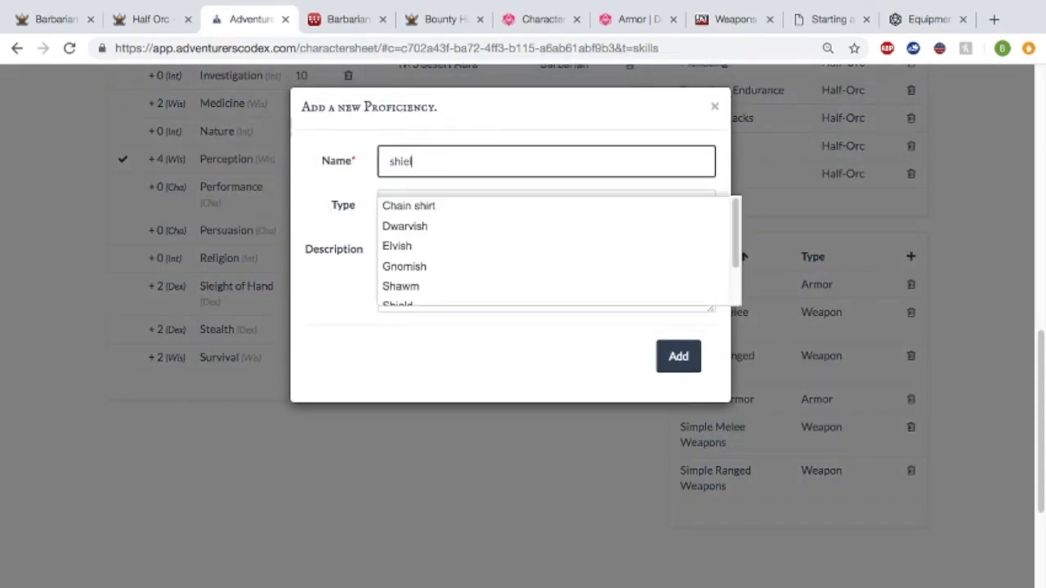
{"action": "type", "text": "iel"}
{"action": "left_click", "coordinate": [425, 205]}
{"action": "left_click", "coordinate": [658, 356]}
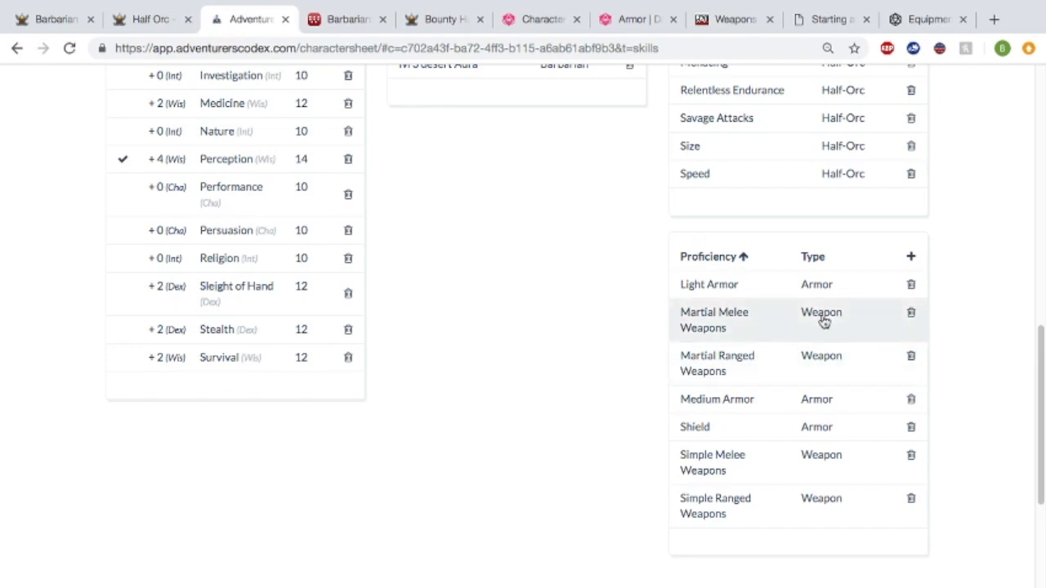
Check the languages among the traits on the Half-Orc race page and add Common as a language proficiency on the character sheet.
{"action": "left_click", "coordinate": [137, 33]}
{"action": "left_click_drag", "start_coordinate": [242, 365], "coordinate": [492, 365]}
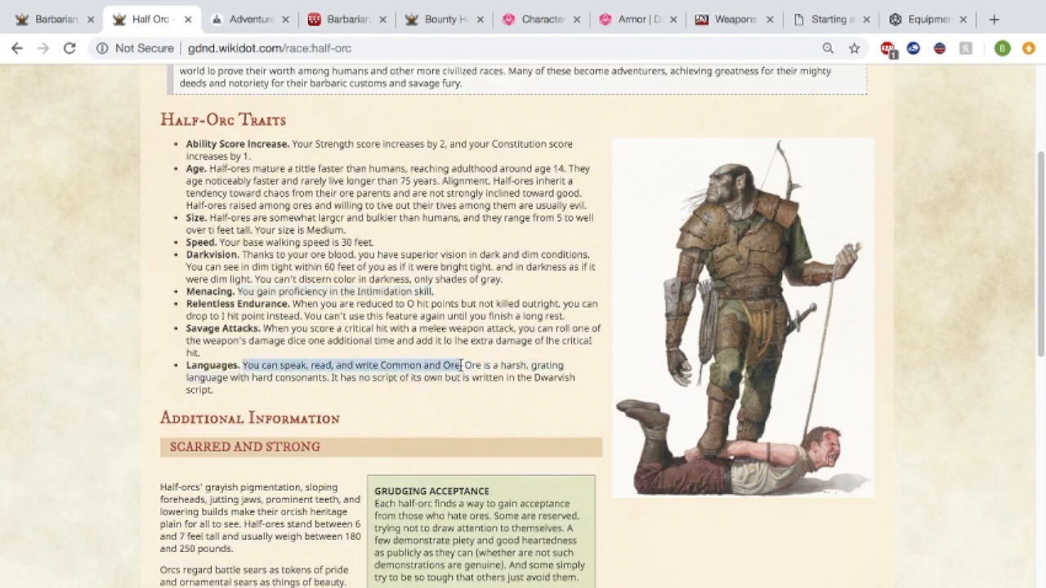
{"action": "left_click", "coordinate": [233, 19]}
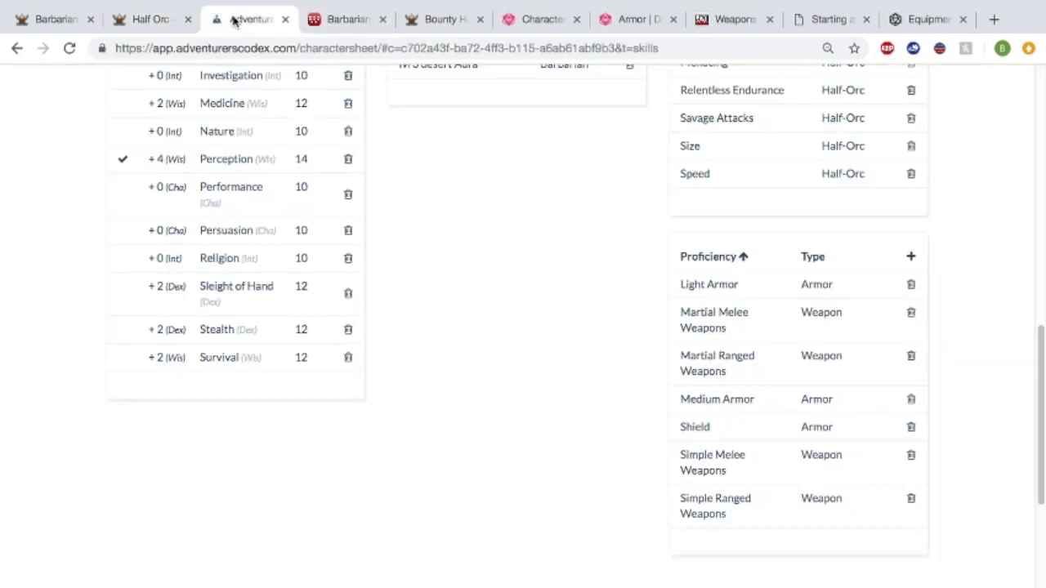
{"action": "left_click", "coordinate": [909, 258]}
{"action": "type", "text": "Com"}
{"action": "left_click", "coordinate": [504, 209]}
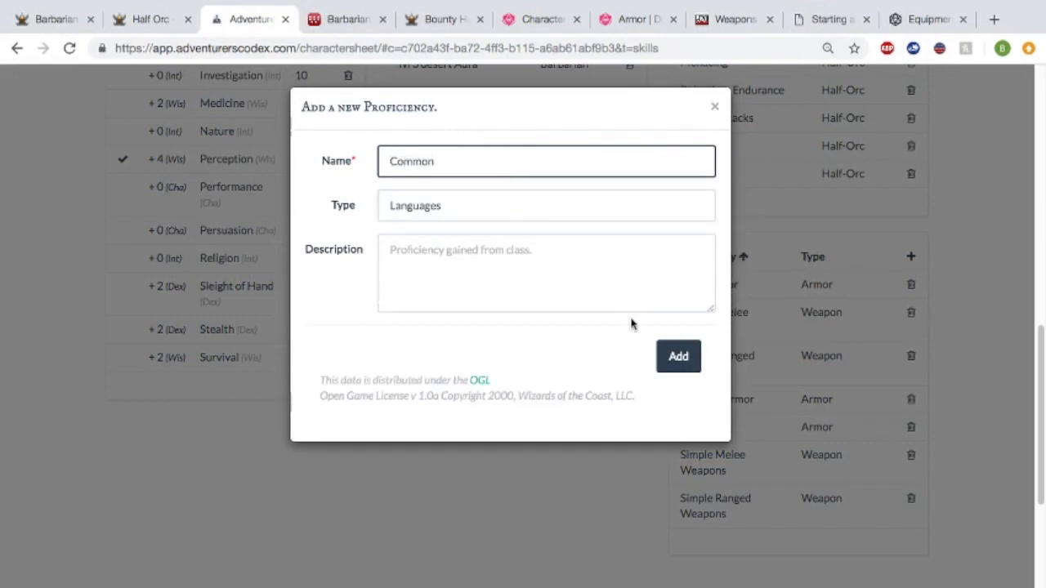
{"action": "left_click", "coordinate": [675, 356]}
Add Orc to the character's proficiencies as a language.
{"action": "left_click", "coordinate": [910, 259]}
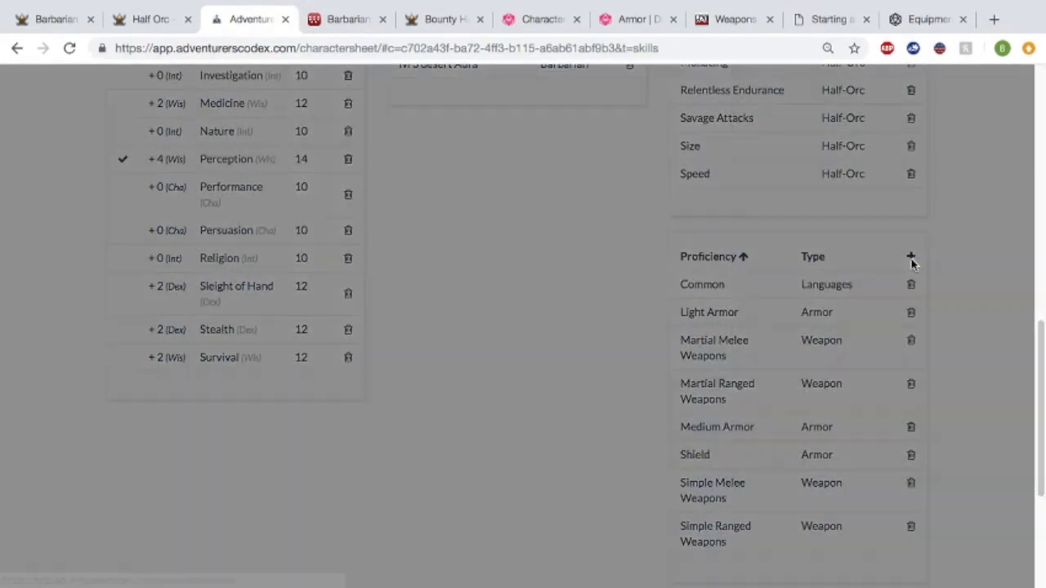
{"action": "type", "text": "Oc"}
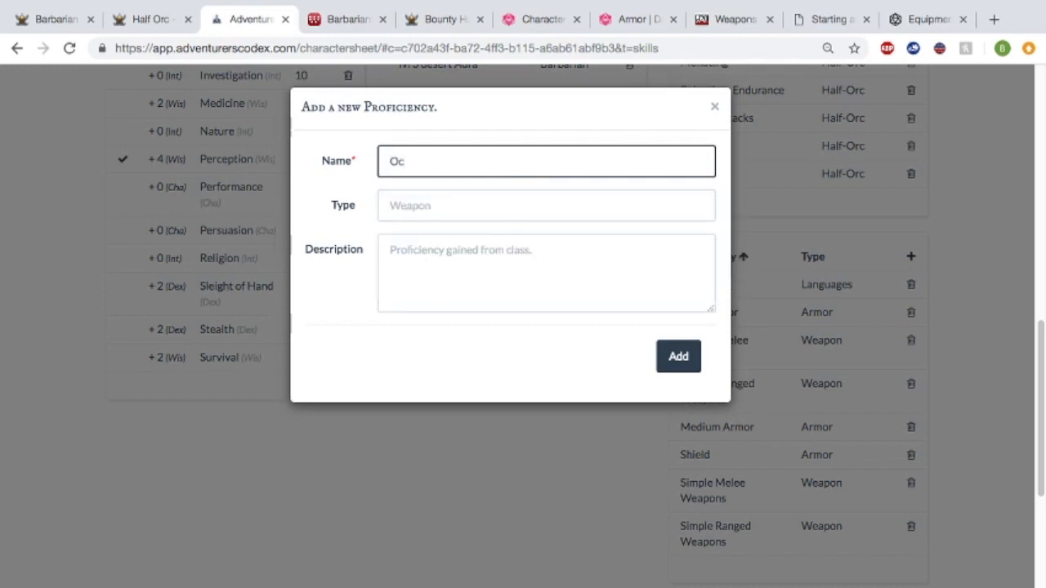
{"action": "type", "text": "rc"}
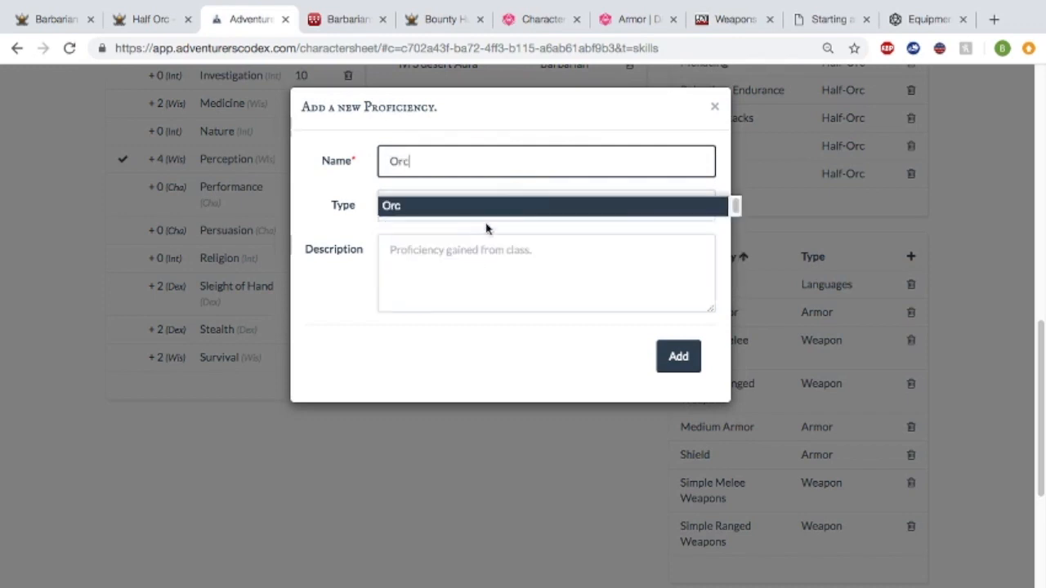
{"action": "left_click", "coordinate": [479, 218]}
{"action": "left_click", "coordinate": [687, 361]}
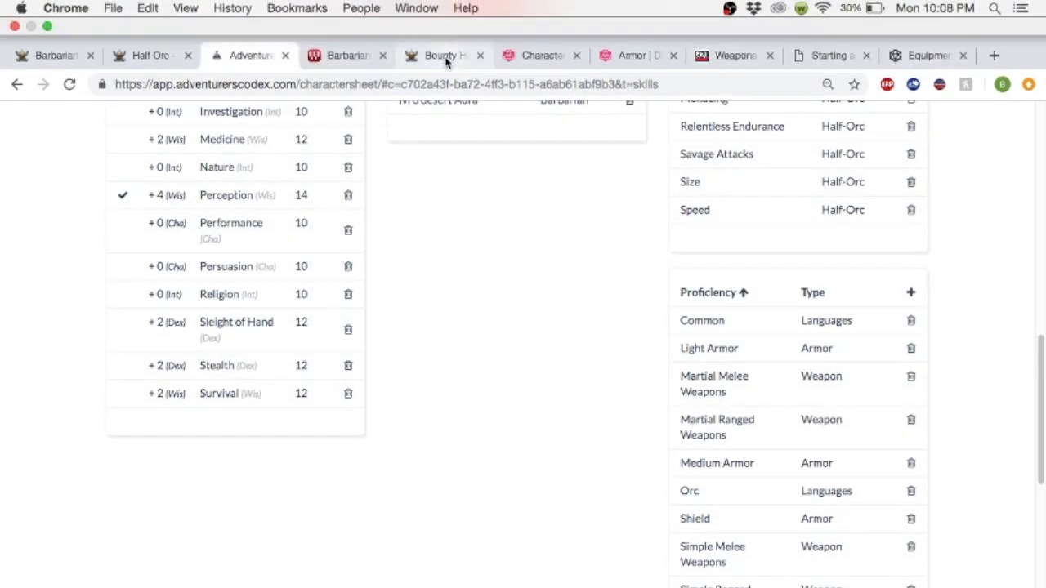
Check the languages on the Bounty Hunter background page and add Undercommon as a language proficiency on the character sheet.
{"action": "left_click", "coordinate": [443, 57]}
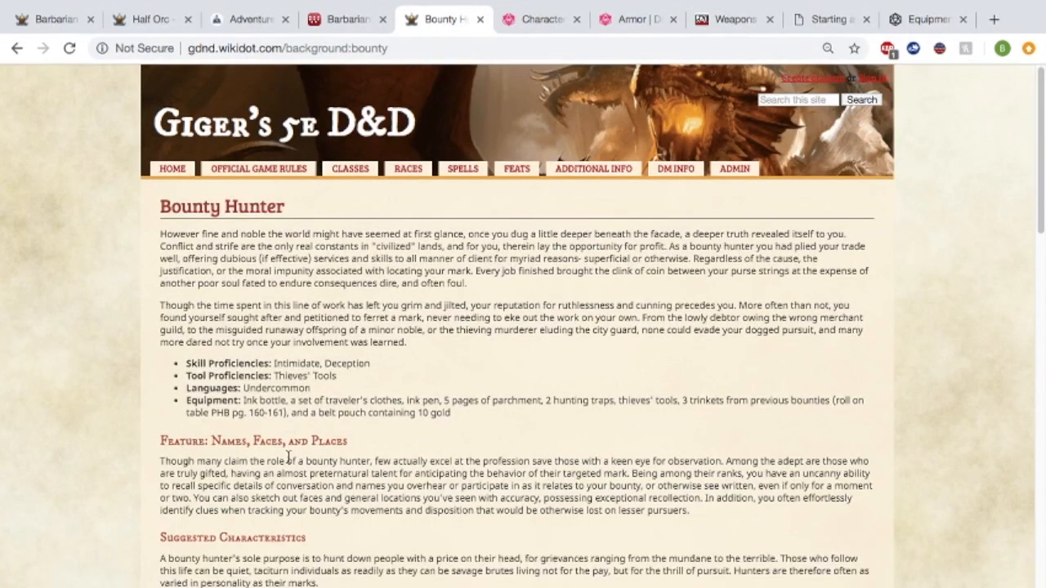
{"action": "left_click", "coordinate": [242, 20]}
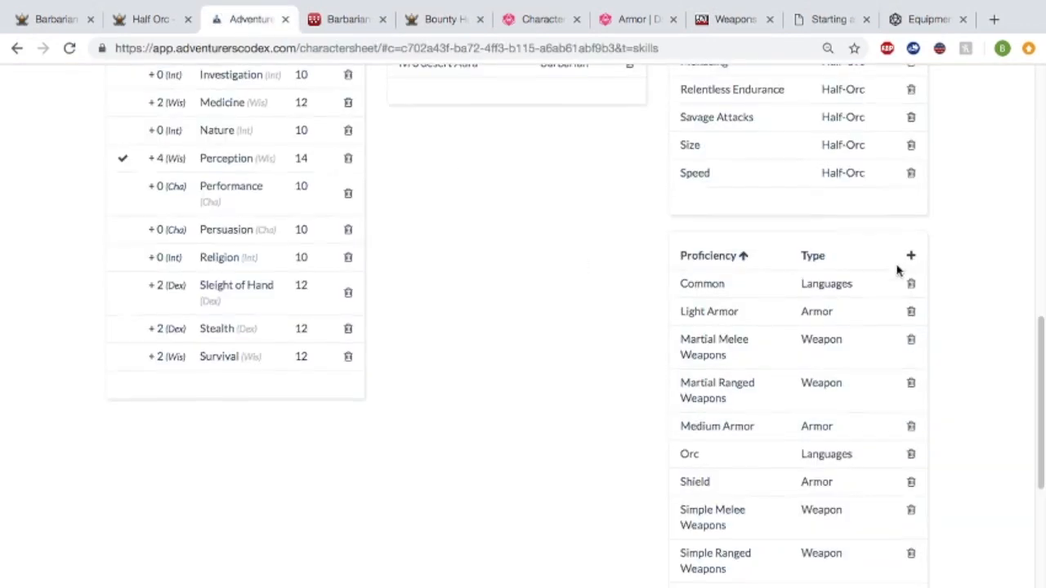
{"action": "scroll", "coordinate": [897, 270], "scroll_direction": "down", "scroll_amount": 1}
{"action": "left_click", "coordinate": [912, 204]}
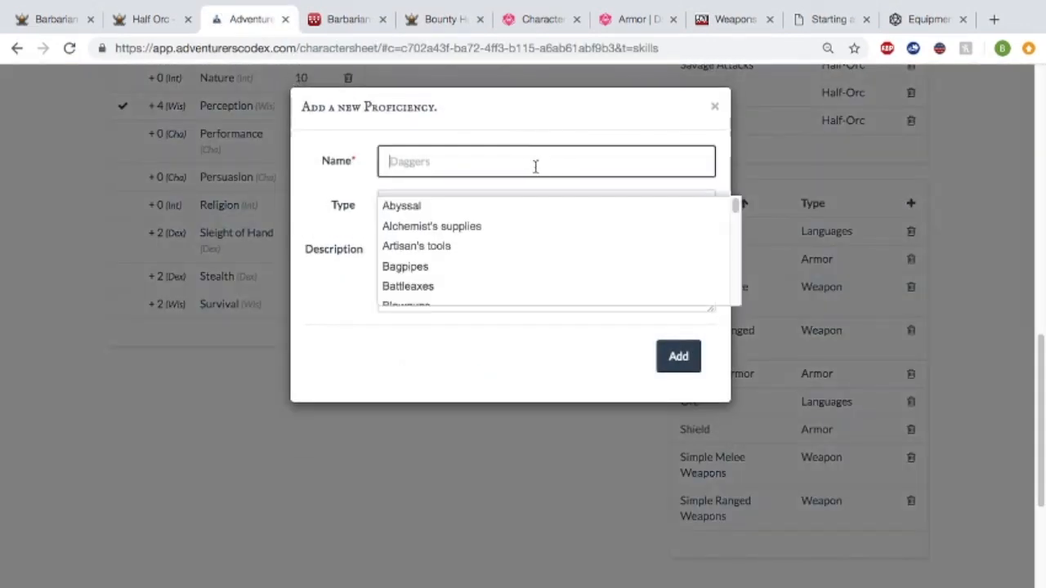
{"action": "type", "text": "Un"}
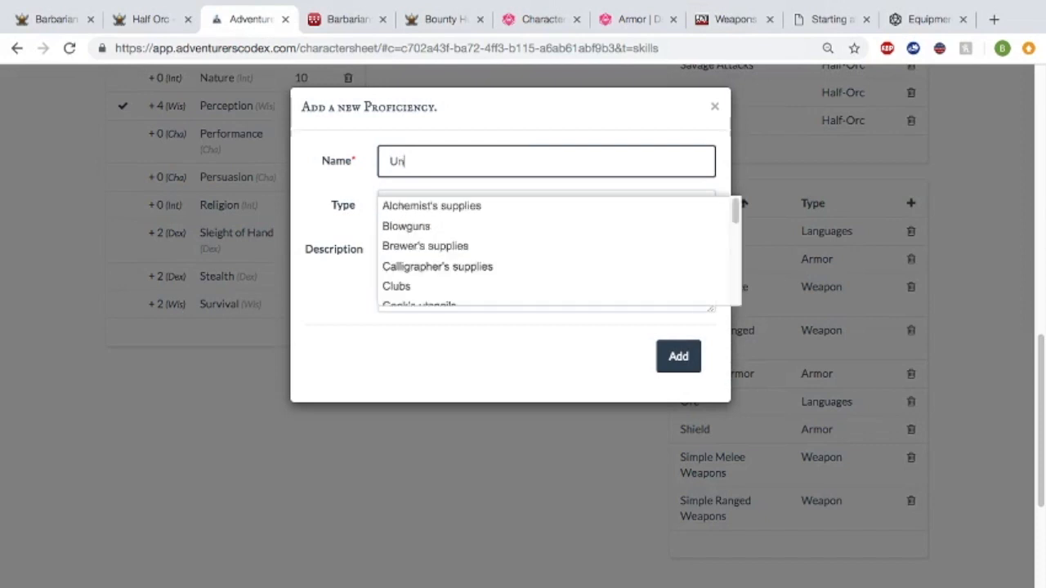
{"action": "left_click", "coordinate": [470, 226]}
{"action": "left_click", "coordinate": [677, 357]}
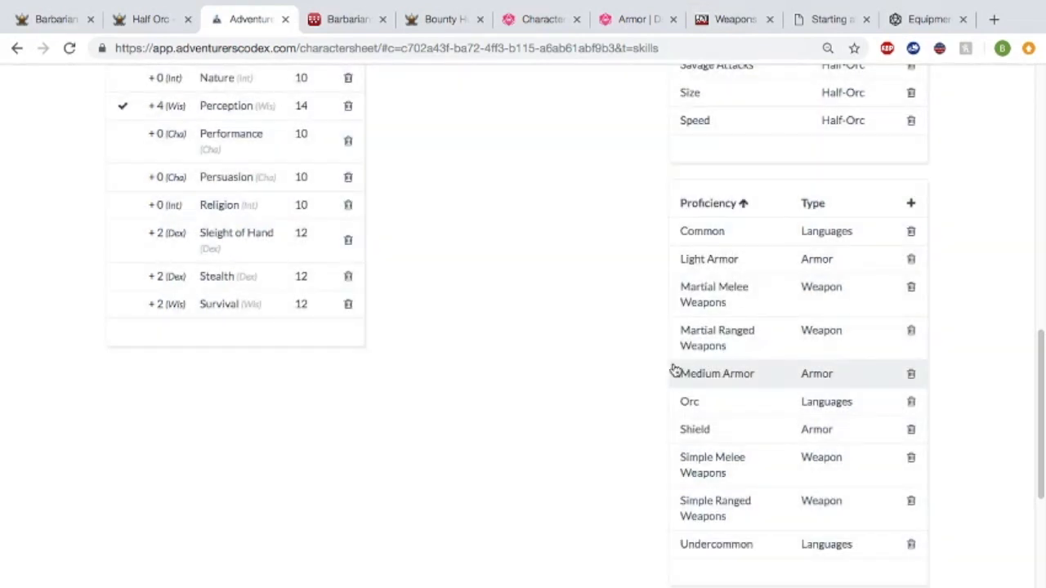
{"action": "scroll", "coordinate": [774, 443], "scroll_direction": "down", "scroll_amount": 1}
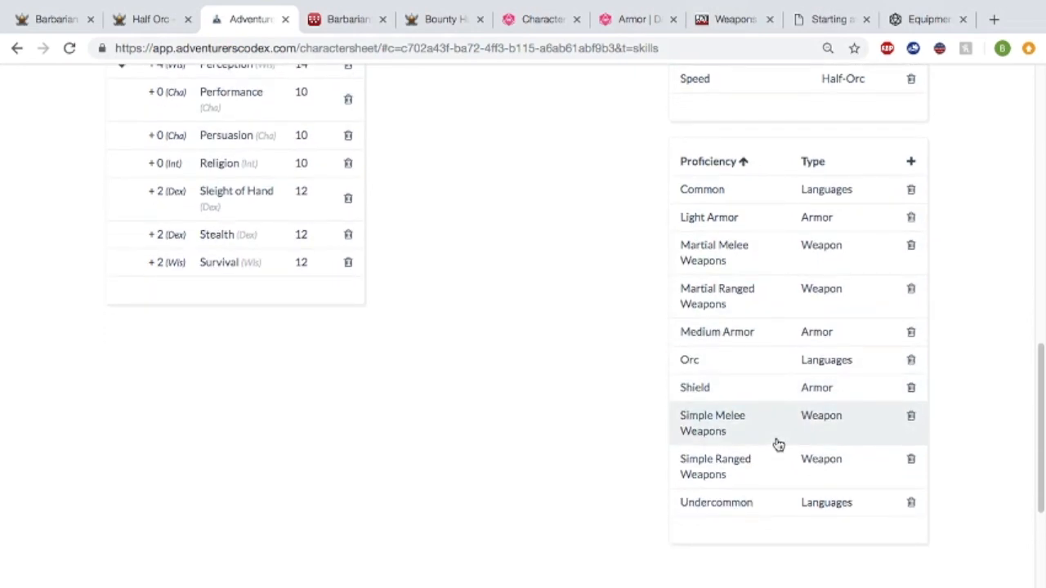
Review the hit points and ability scores in the character's stats and return to the proficiency list in the skills section.
{"action": "scroll", "coordinate": [534, 299], "scroll_direction": "up", "scroll_amount": 10}
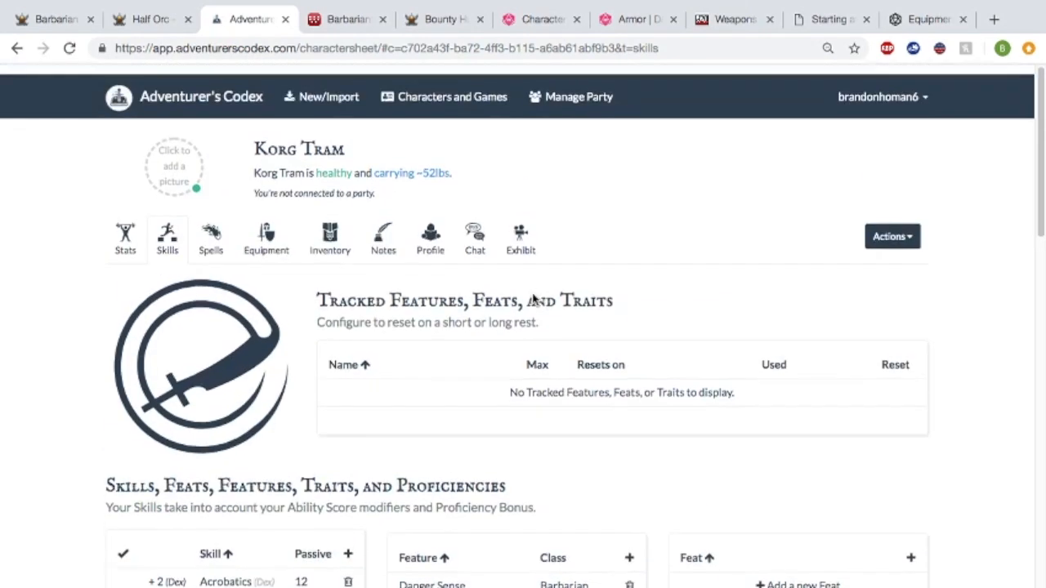
{"action": "left_click", "coordinate": [125, 227]}
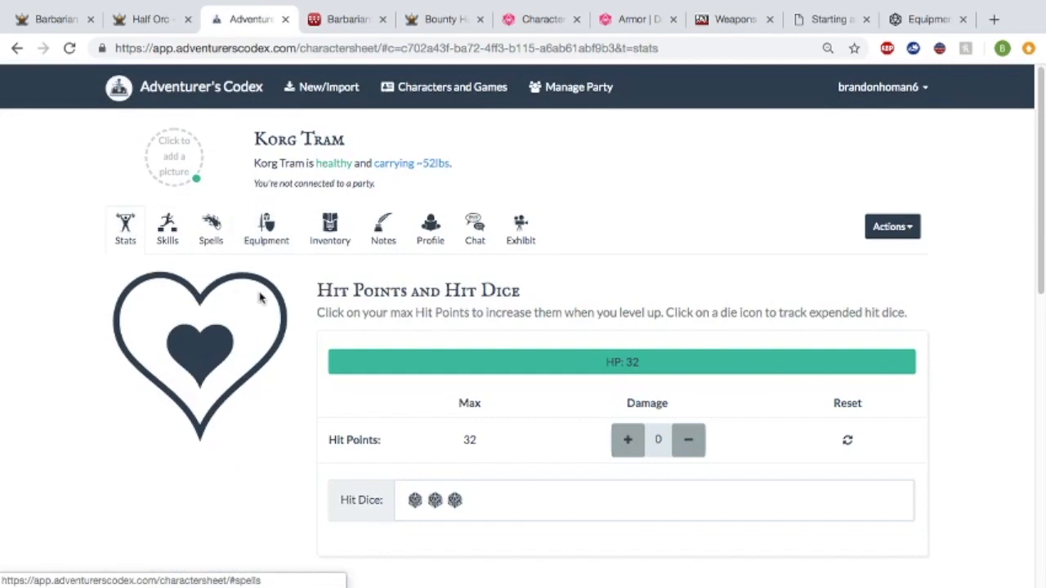
{"action": "scroll", "coordinate": [260, 298], "scroll_direction": "down", "scroll_amount": 3}
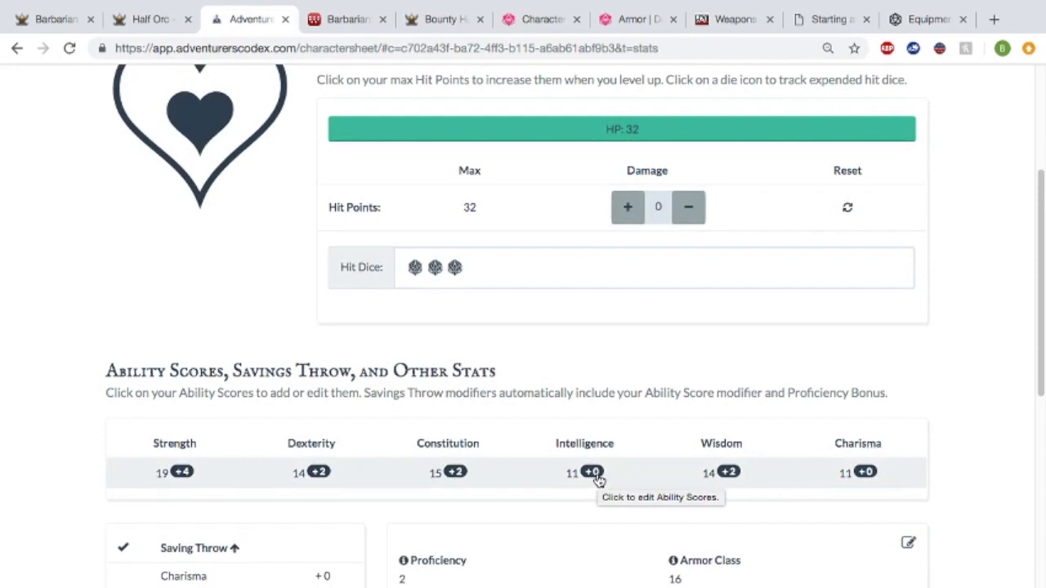
{"action": "scroll", "coordinate": [597, 480], "scroll_direction": "up", "scroll_amount": 2}
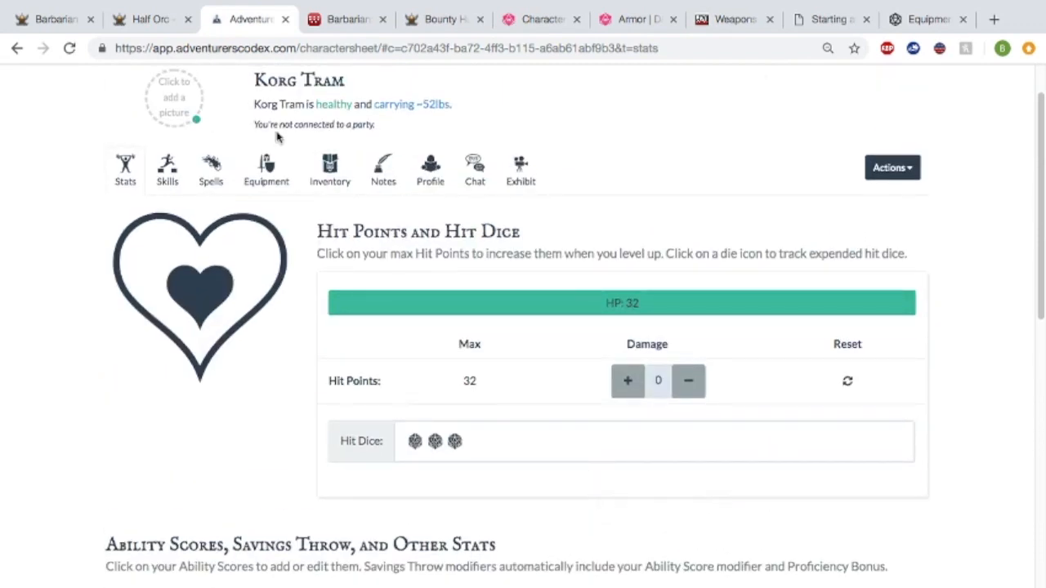
{"action": "left_click", "coordinate": [167, 169]}
{"action": "scroll", "coordinate": [420, 278], "scroll_direction": "down", "scroll_amount": 5}
{"action": "scroll", "coordinate": [420, 278], "scroll_direction": "down", "scroll_amount": 5}
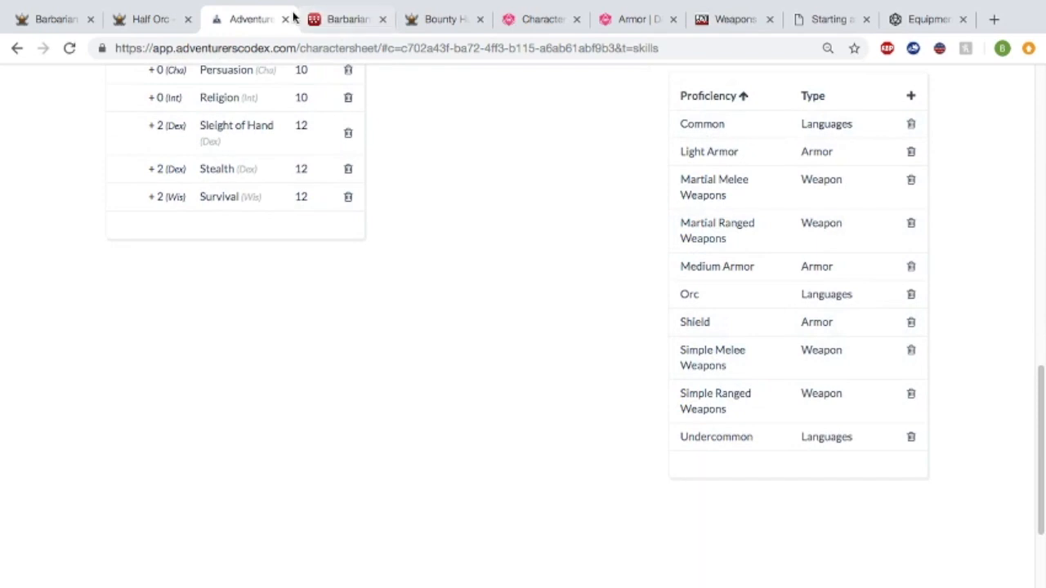
Check the tool proficiencies on the Bounty Hunter background page and add Thieves' tools as a proficiency on the character sheet.
{"action": "mouse_move", "coordinate": [475, 5]}
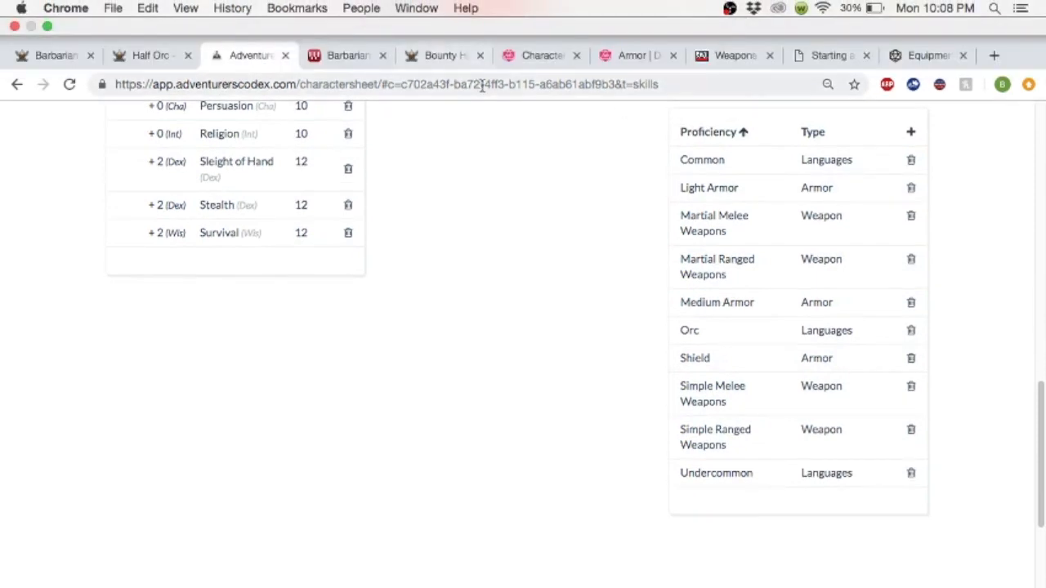
{"action": "left_click", "coordinate": [445, 55]}
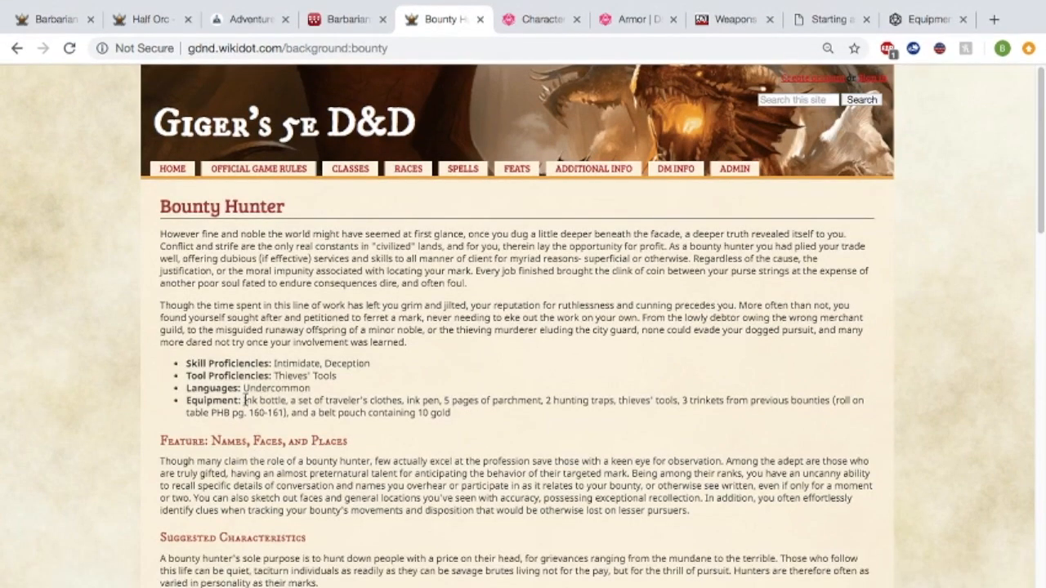
{"action": "left_click_drag", "start_coordinate": [273, 376], "coordinate": [353, 380]}
{"action": "left_click", "coordinate": [353, 382]}
{"action": "left_click", "coordinate": [243, 20]}
{"action": "left_click", "coordinate": [910, 98]}
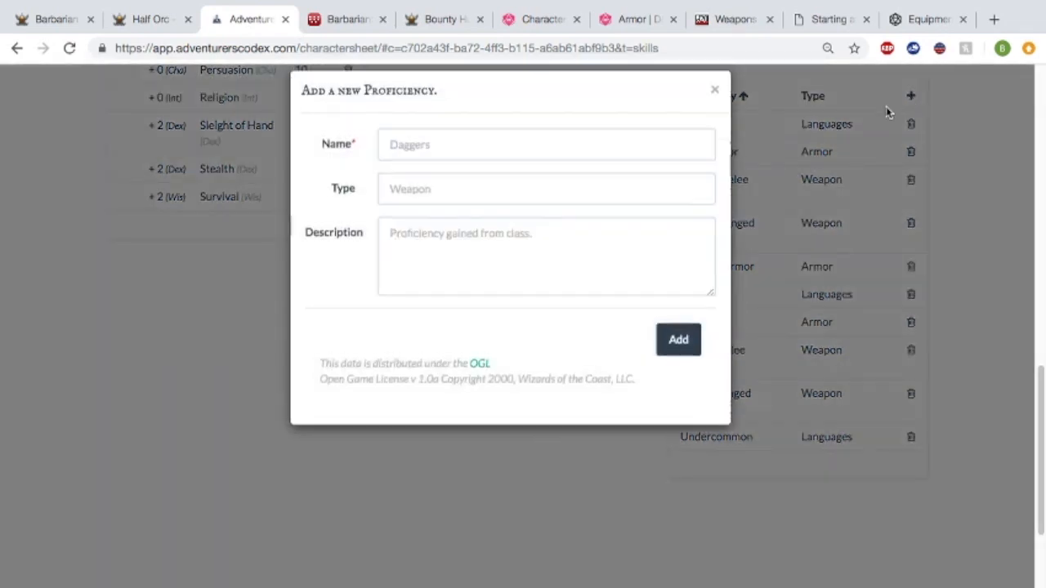
{"action": "type", "text": "thi"}
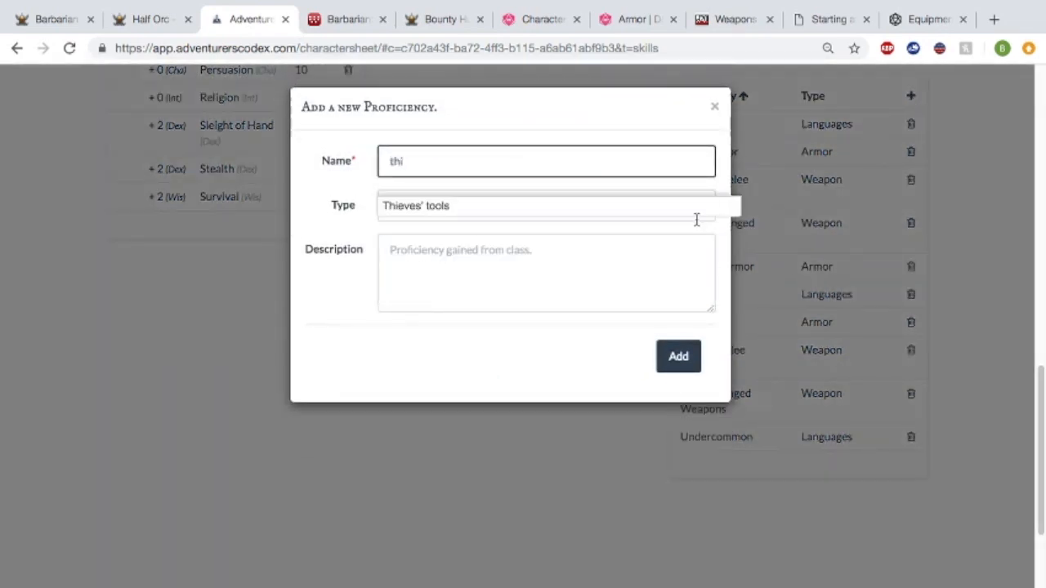
{"action": "left_click", "coordinate": [612, 206]}
{"action": "left_click", "coordinate": [668, 367]}
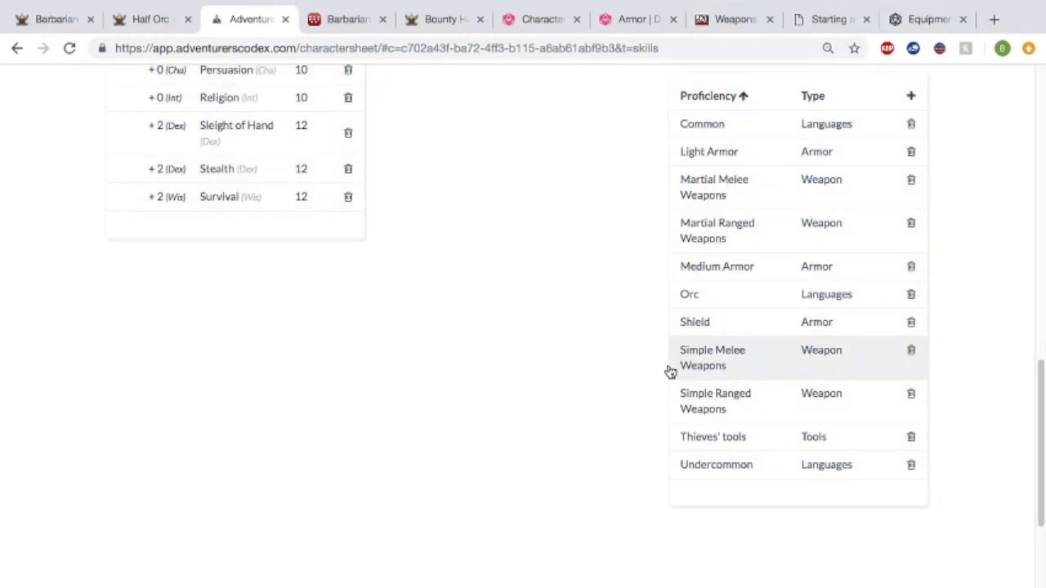
Look over the character's skills, class features, racial traits and proficiencies for completeness.
{"action": "scroll", "coordinate": [668, 372], "scroll_direction": "up", "scroll_amount": 8}
{"action": "scroll", "coordinate": [668, 372], "scroll_direction": "down", "scroll_amount": 6}
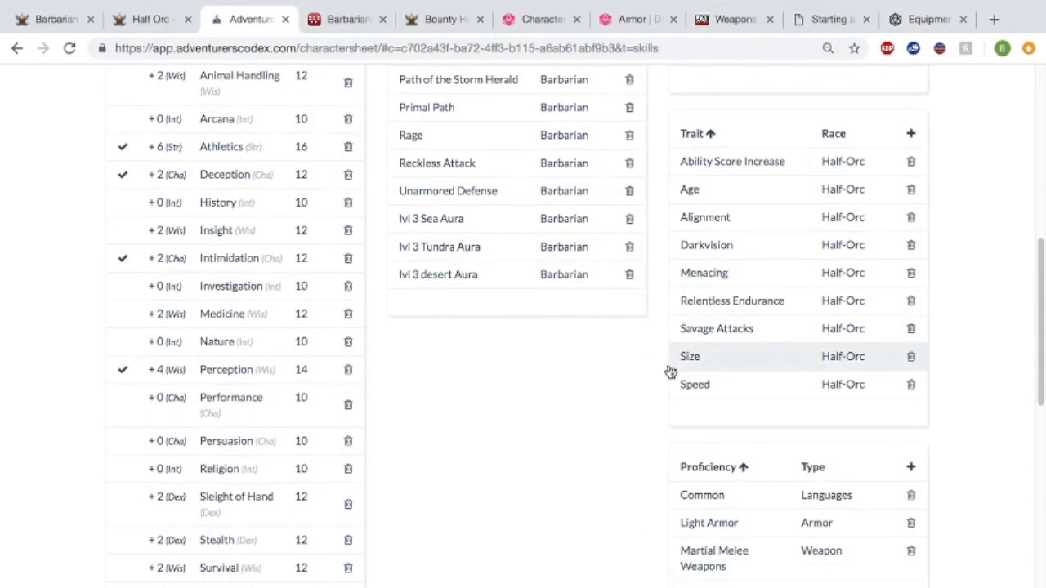
{"action": "scroll", "coordinate": [669, 372], "scroll_direction": "up", "scroll_amount": 4}
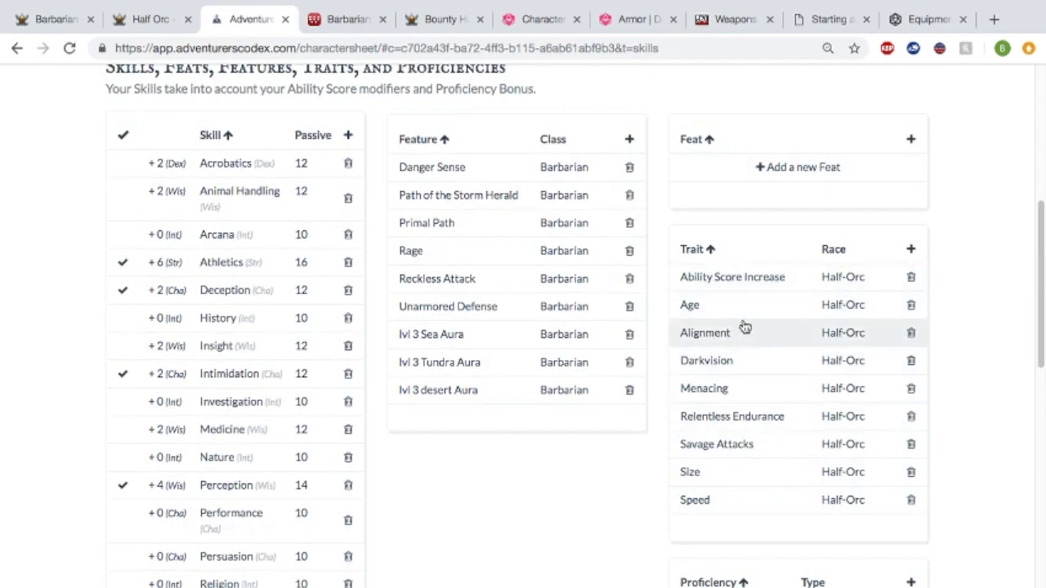
{"action": "scroll", "coordinate": [744, 327], "scroll_direction": "up", "scroll_amount": 1}
{"action": "scroll", "coordinate": [660, 319], "scroll_direction": "up", "scroll_amount": 3}
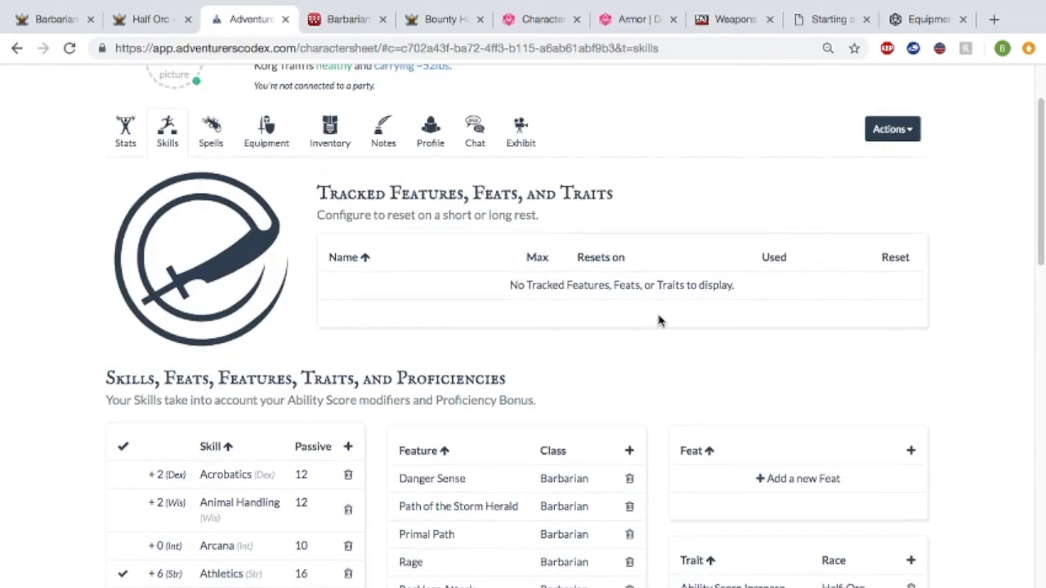
Examine the character's spells section and the fields of the new spell form, leaving without adding a spell.
{"action": "left_click", "coordinate": [193, 144]}
{"action": "scroll", "coordinate": [379, 369], "scroll_direction": "down", "scroll_amount": 3}
{"action": "scroll", "coordinate": [378, 370], "scroll_direction": "up", "scroll_amount": 4}
{"action": "scroll", "coordinate": [378, 370], "scroll_direction": "down", "scroll_amount": 5}
{"action": "scroll", "coordinate": [378, 370], "scroll_direction": "up", "scroll_amount": 2}
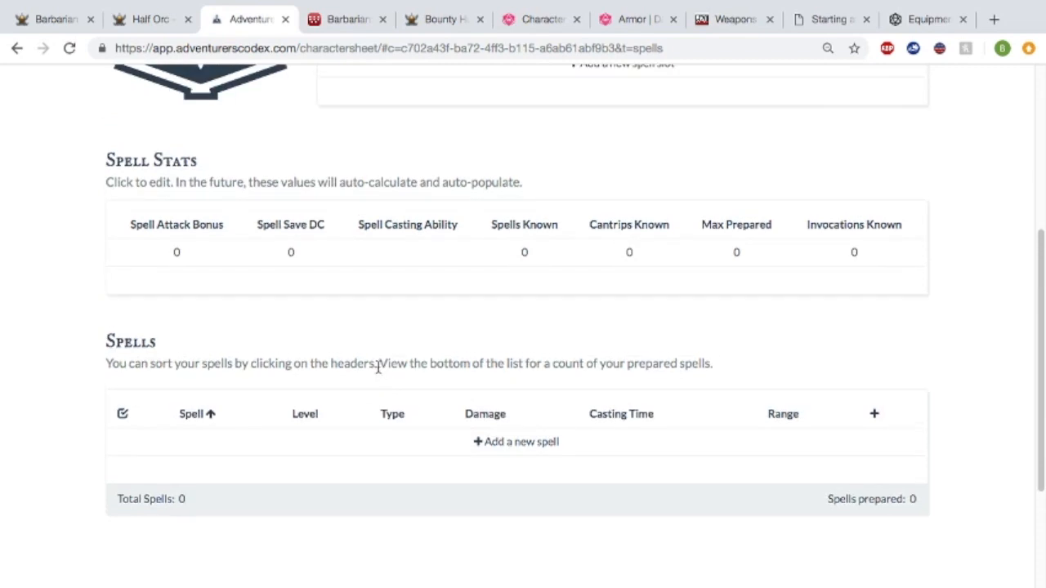
{"action": "left_click", "coordinate": [415, 448]}
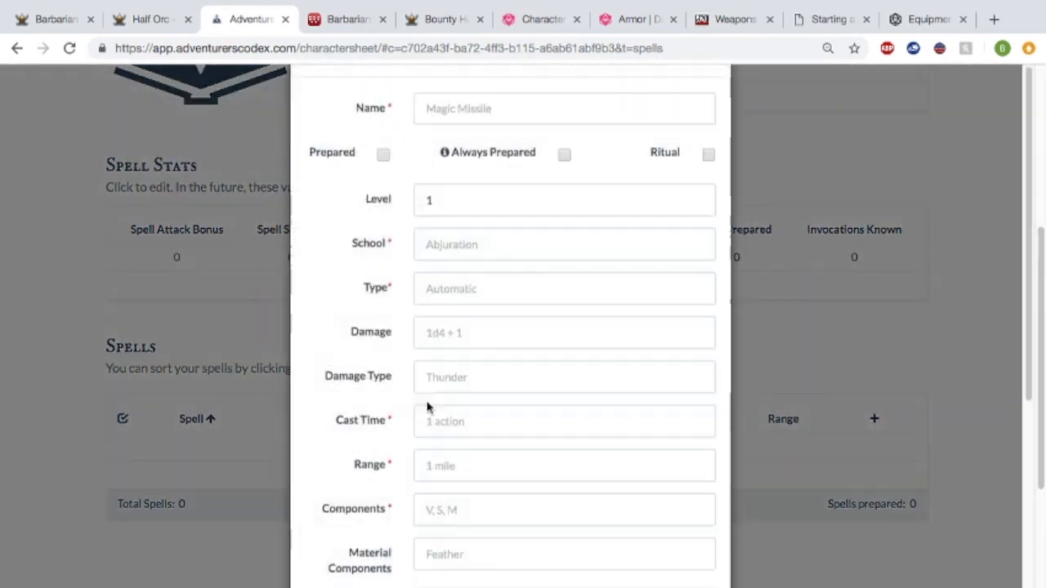
{"action": "scroll", "coordinate": [432, 341], "scroll_direction": "down", "scroll_amount": 3}
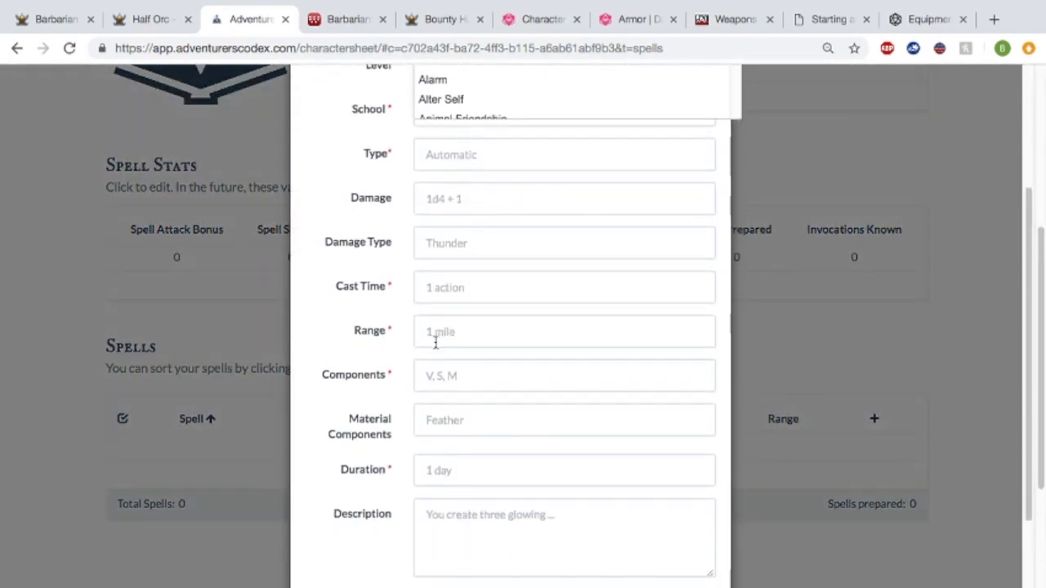
{"action": "left_click", "coordinate": [814, 335]}
{"action": "scroll", "coordinate": [784, 343], "scroll_direction": "up", "scroll_amount": 3}
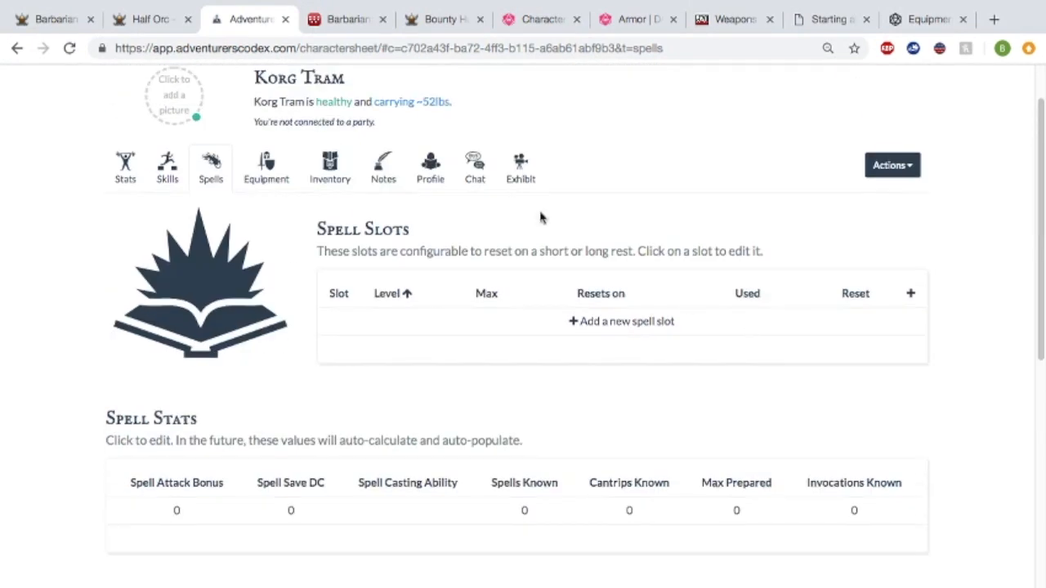
Go to the character's equipment section and check the starting equipment choices on the Barbarian class page.
{"action": "left_click", "coordinate": [257, 178]}
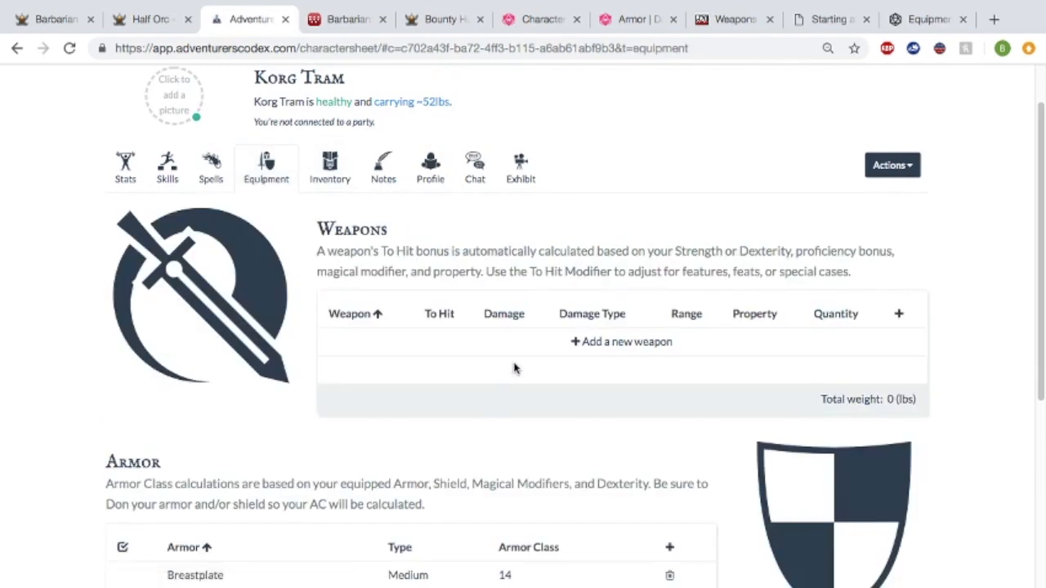
{"action": "left_click", "coordinate": [151, 18]}
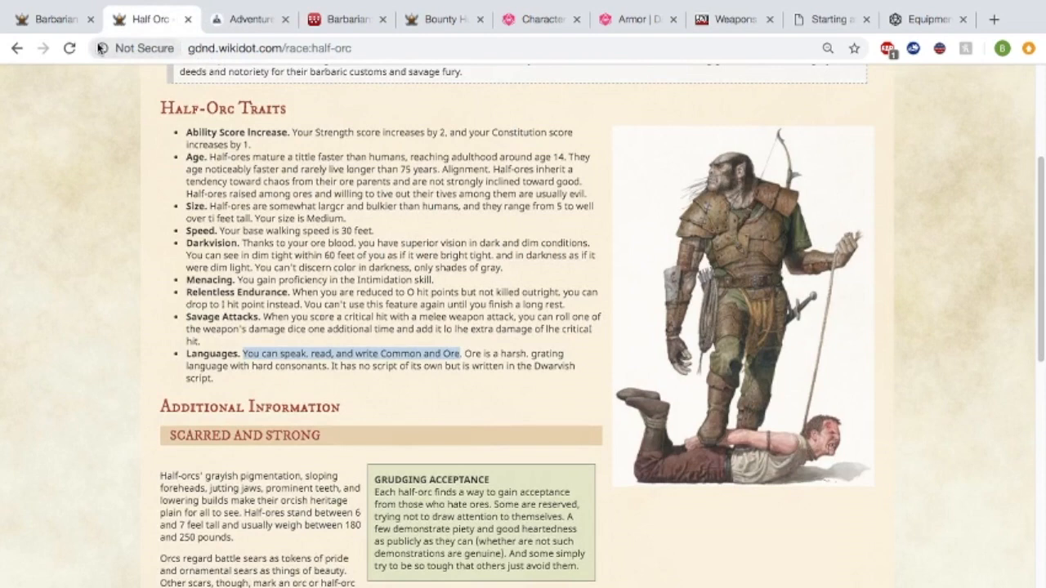
{"action": "left_click", "coordinate": [70, 22]}
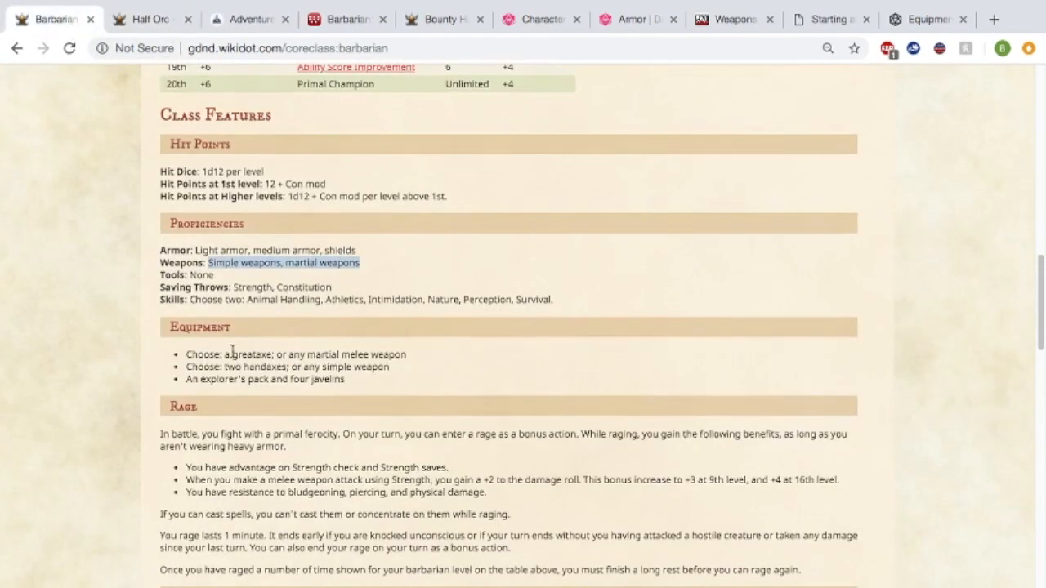
{"action": "left_click_drag", "start_coordinate": [222, 355], "coordinate": [393, 375]}
{"action": "left_click", "coordinate": [393, 376]}
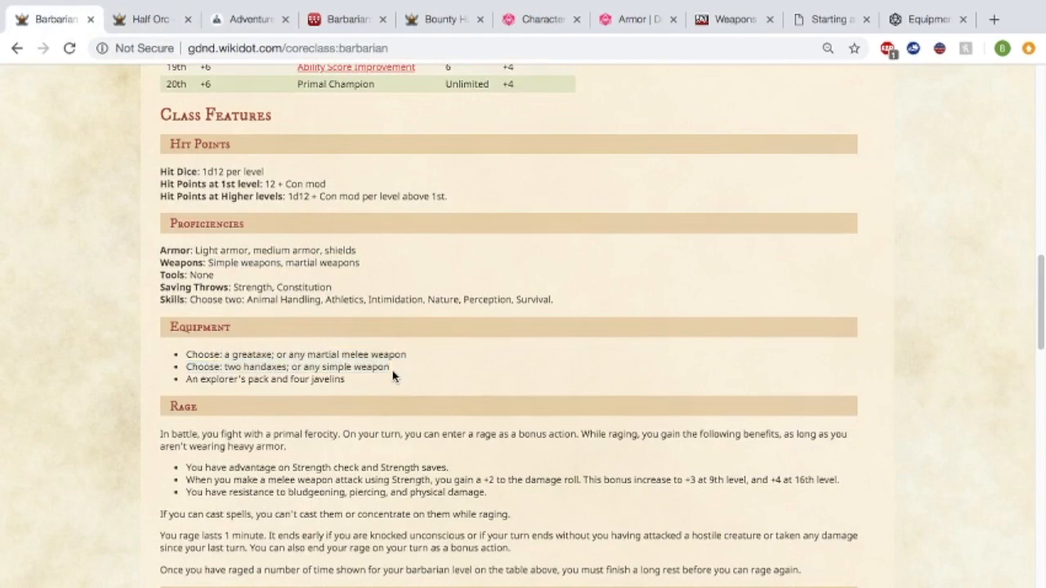
Examine the simple weapons in the d20 SRD weapons table and compare them with the Barbarian class's starting equipment choices.
{"action": "left_click", "coordinate": [732, 18]}
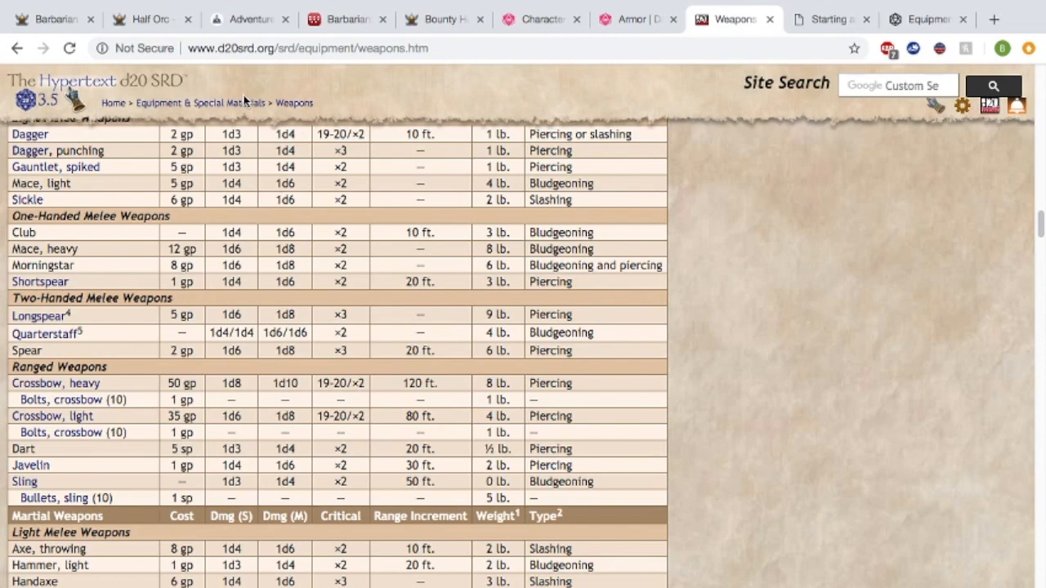
{"action": "scroll", "coordinate": [243, 100], "scroll_direction": "up", "scroll_amount": 15}
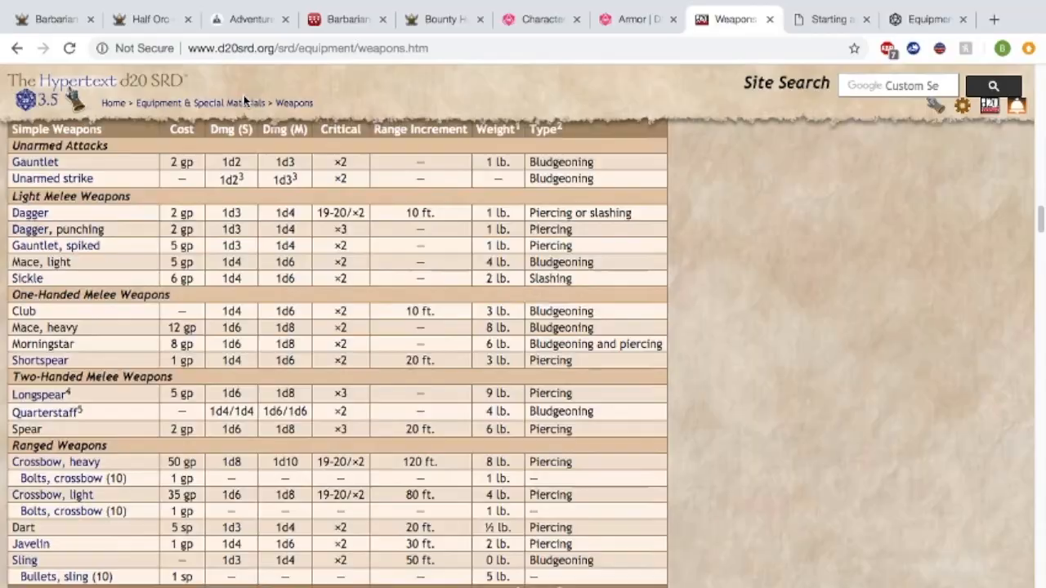
{"action": "scroll", "coordinate": [244, 99], "scroll_direction": "down", "scroll_amount": 15}
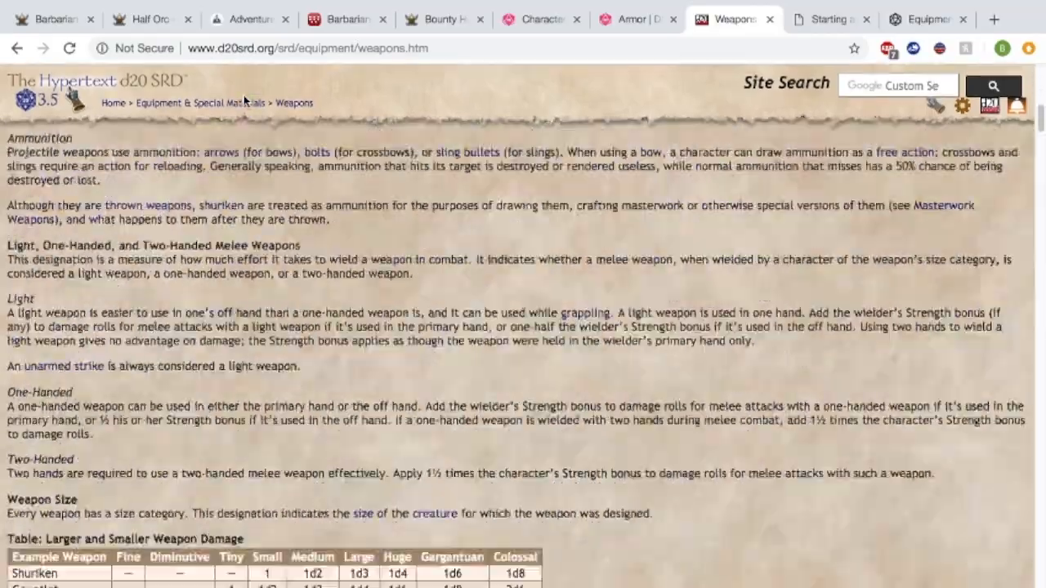
{"action": "scroll", "coordinate": [244, 99], "scroll_direction": "up", "scroll_amount": 2}
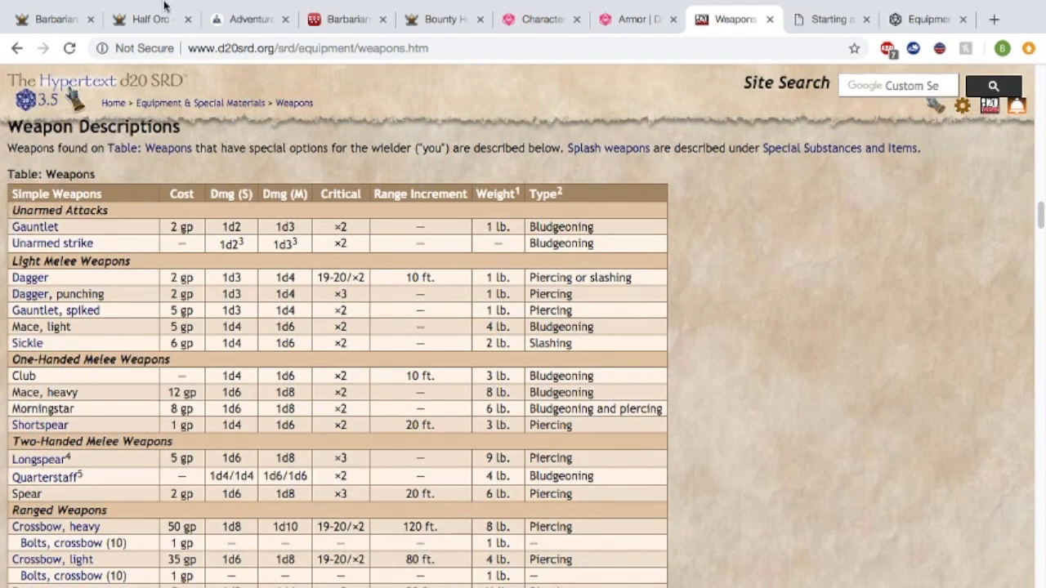
{"action": "left_click", "coordinate": [49, 24]}
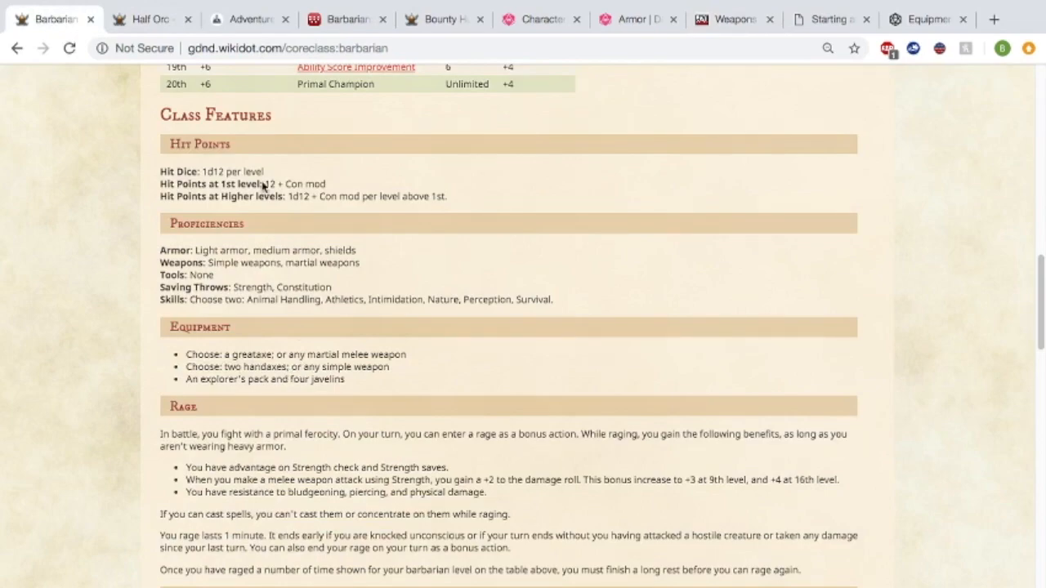
{"action": "left_click", "coordinate": [732, 19]}
{"action": "scroll", "coordinate": [94, 314], "scroll_direction": "down", "scroll_amount": 2}
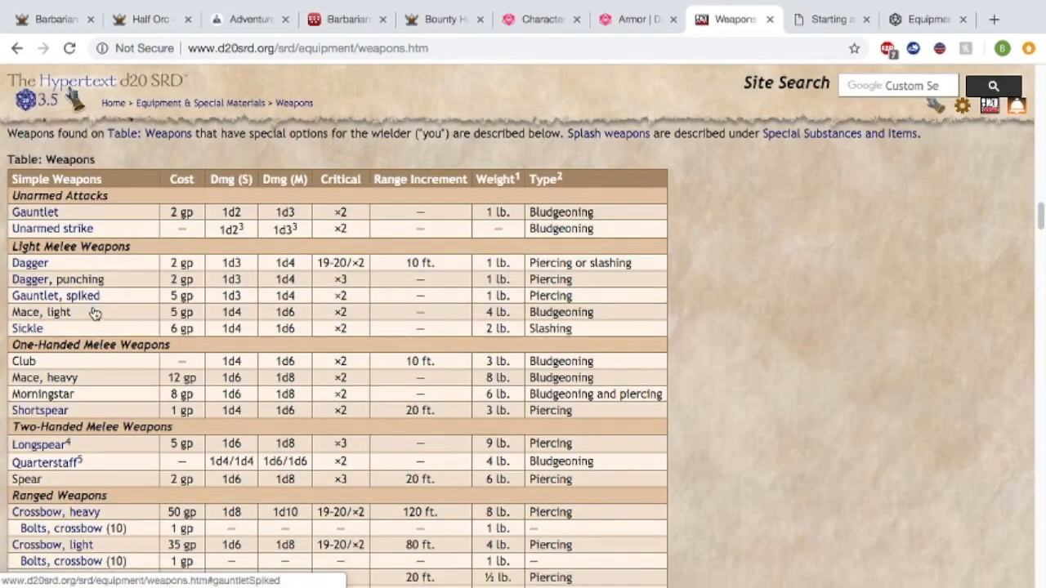
{"action": "scroll", "coordinate": [94, 314], "scroll_direction": "down", "scroll_amount": 3}
{"action": "scroll", "coordinate": [93, 306], "scroll_direction": "up", "scroll_amount": 1}
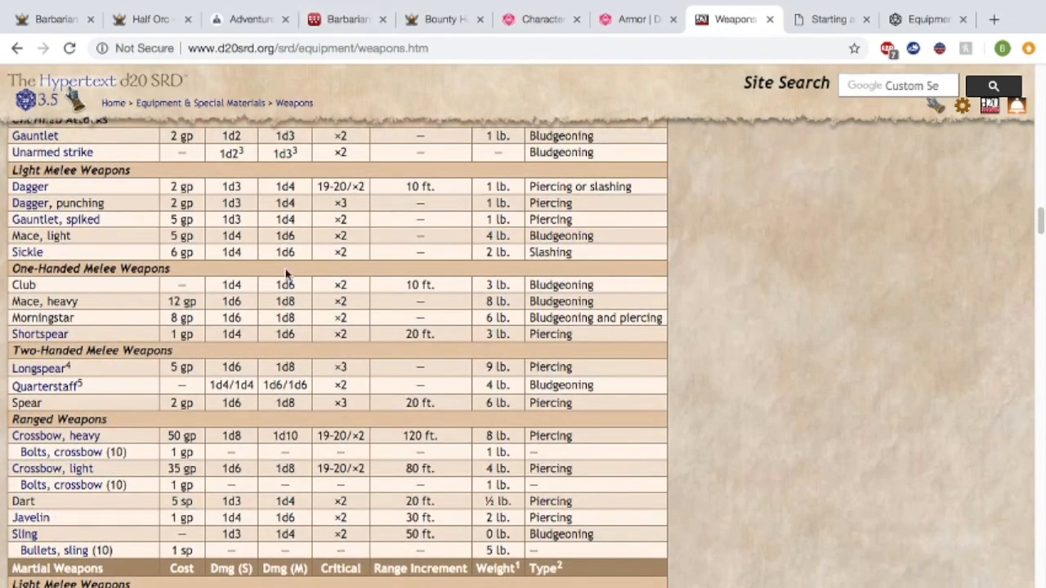
{"action": "scroll", "coordinate": [286, 275], "scroll_direction": "up", "scroll_amount": 1}
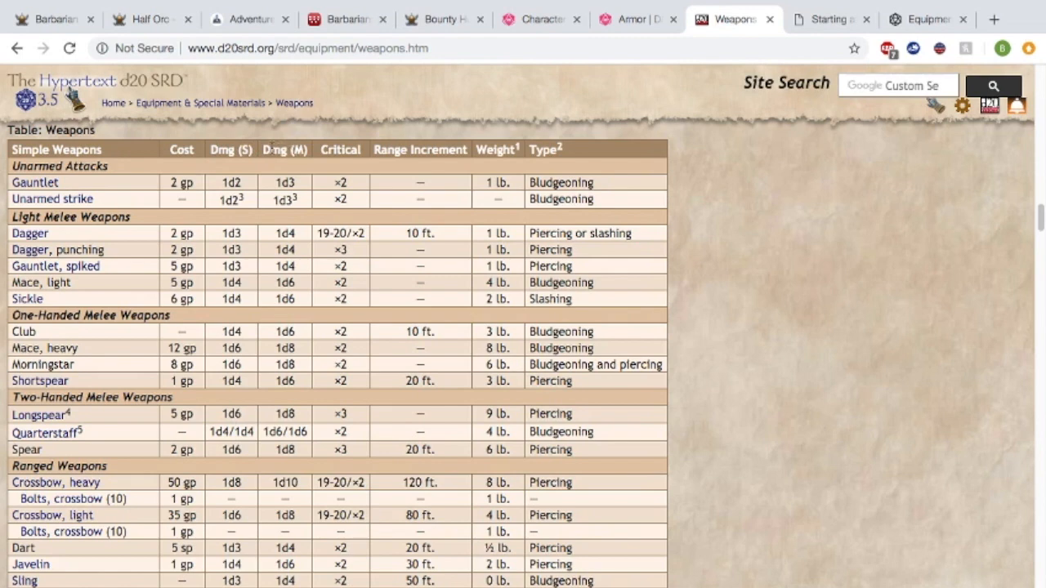
Finish checking the simple weapons table and start a new weapon entry for a Morningstar on the Adventurer's Codex equipment page.
{"action": "scroll", "coordinate": [268, 149], "scroll_direction": "down", "scroll_amount": 1}
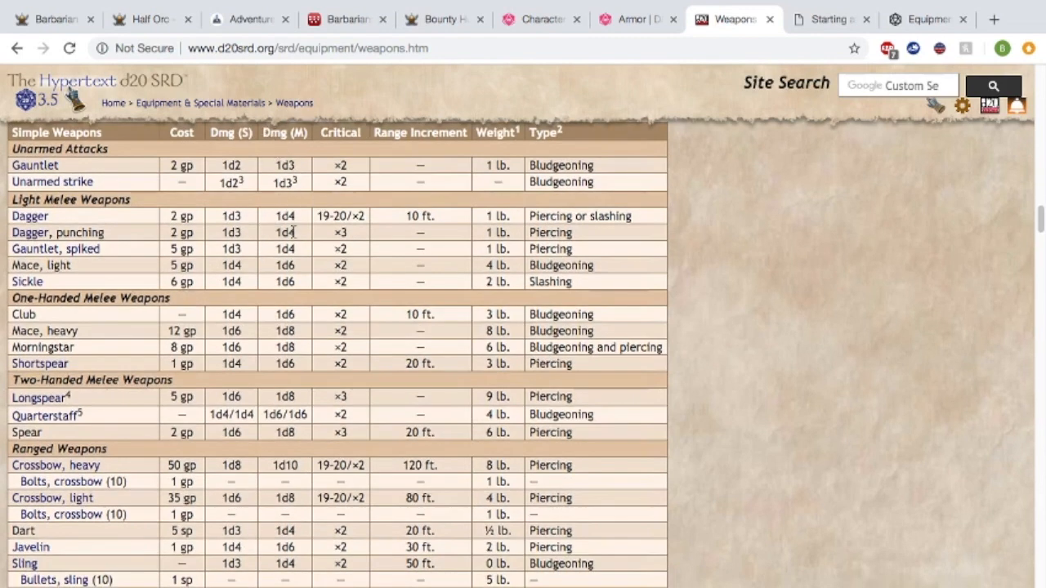
{"action": "scroll", "coordinate": [292, 232], "scroll_direction": "down", "scroll_amount": 1}
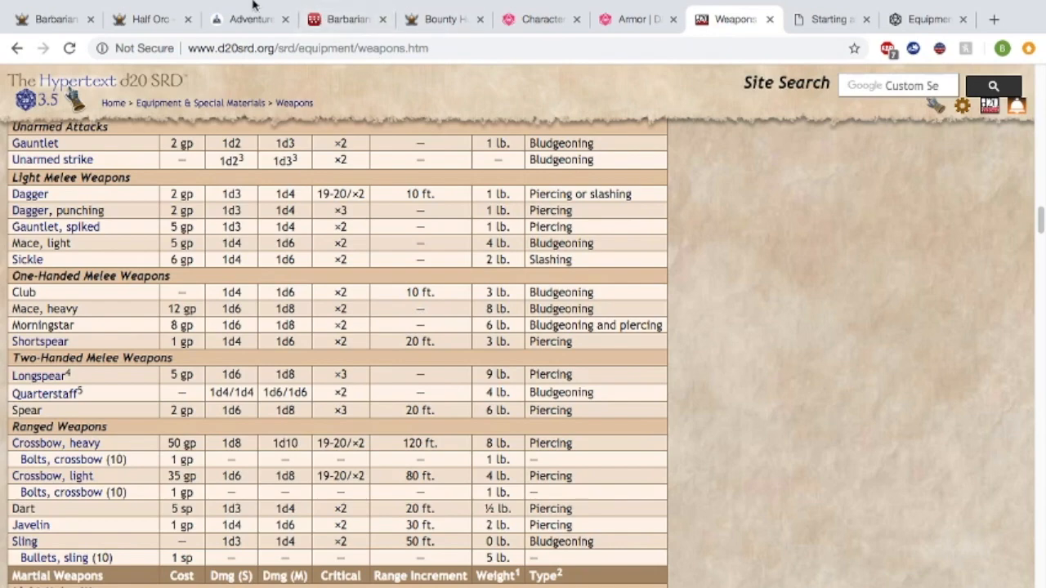
{"action": "scroll", "coordinate": [260, 292], "scroll_direction": "down", "scroll_amount": 1}
{"action": "scroll", "coordinate": [260, 293], "scroll_direction": "up", "scroll_amount": 1}
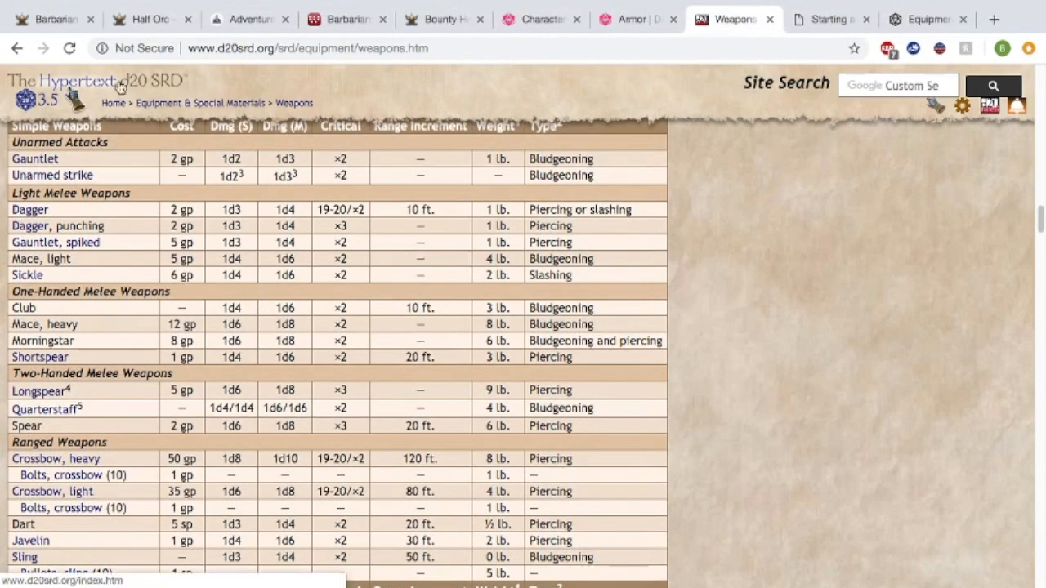
{"action": "left_click", "coordinate": [250, 20]}
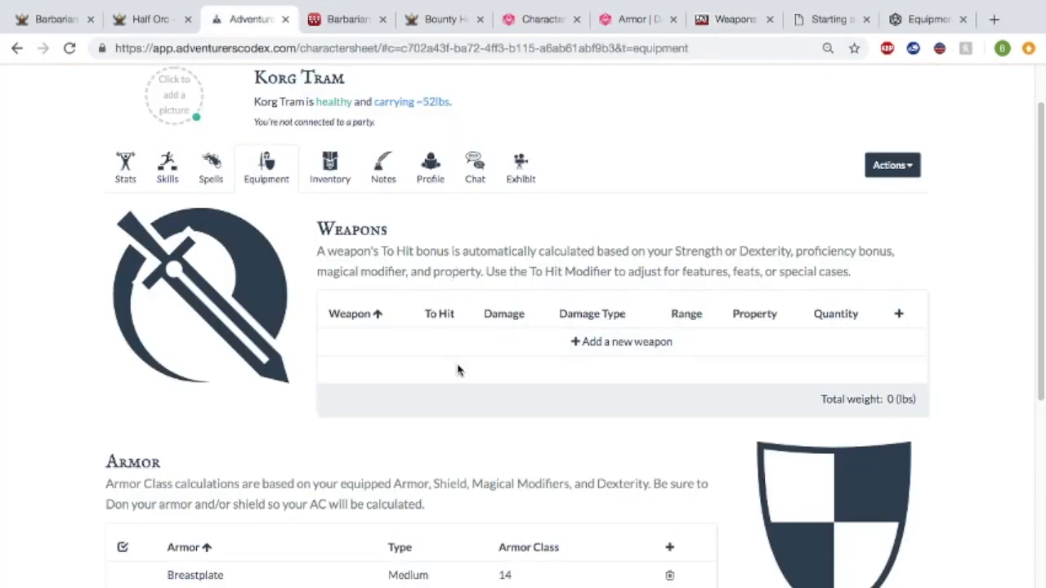
{"action": "left_click", "coordinate": [478, 341]}
{"action": "left_click", "coordinate": [416, 166]}
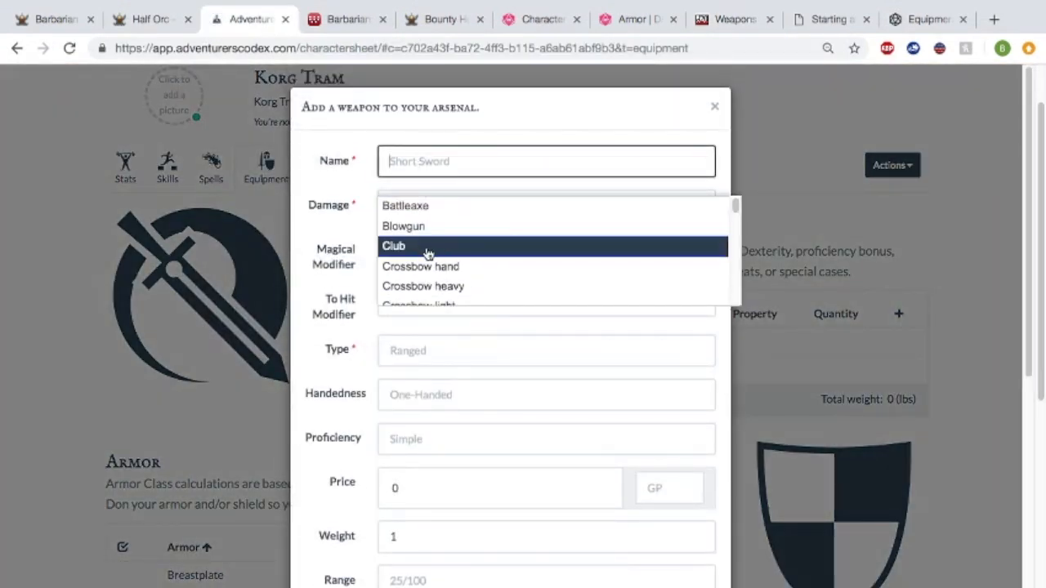
{"action": "type", "text": "mo"}
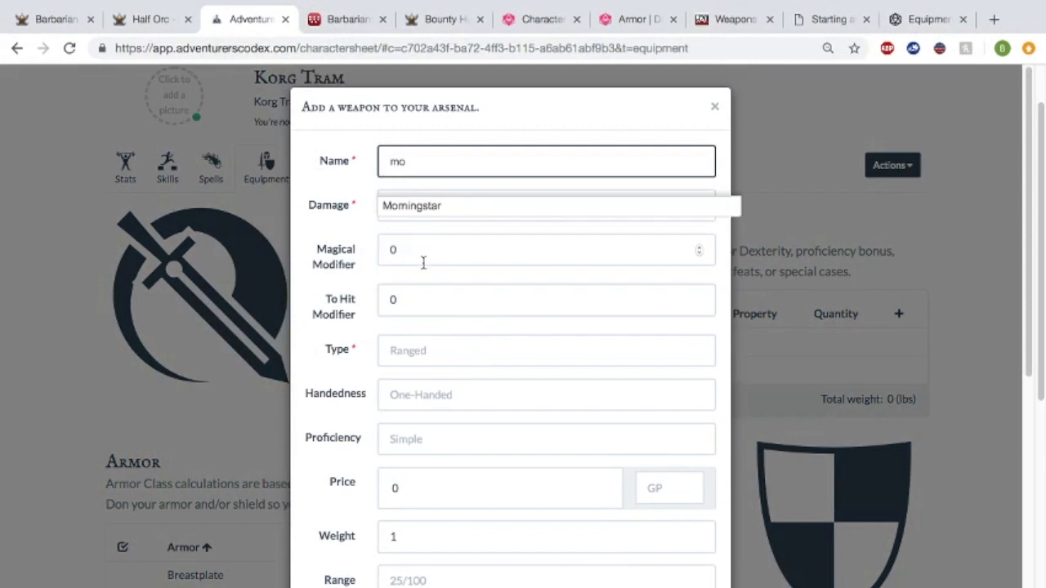
{"action": "left_click", "coordinate": [428, 205]}
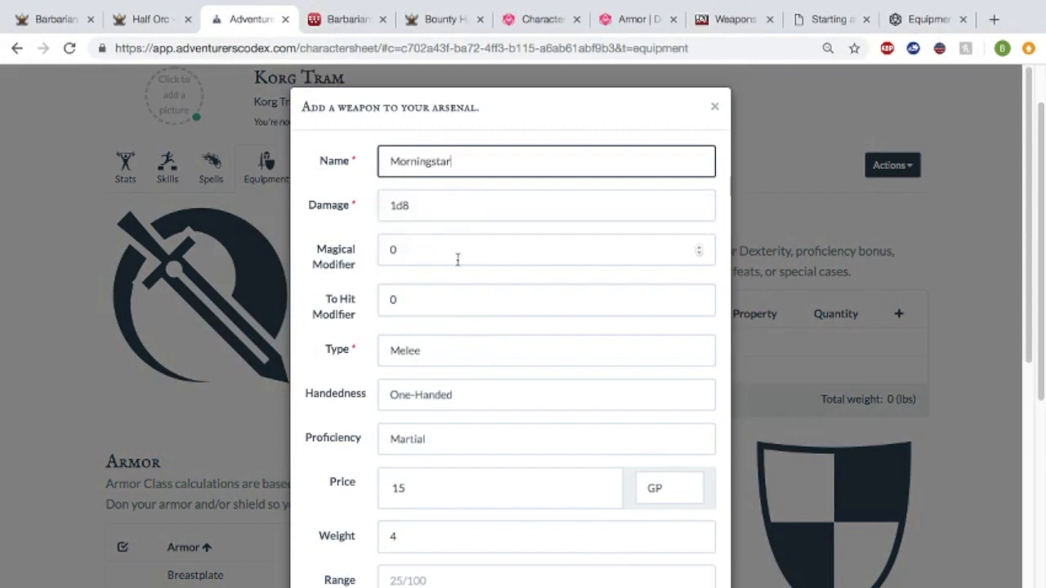
Review all the prefilled Morningstar details and add the weapon to the character's arsenal.
{"action": "scroll", "coordinate": [458, 258], "scroll_direction": "down", "scroll_amount": 1}
{"action": "scroll", "coordinate": [425, 270], "scroll_direction": "down", "scroll_amount": 2}
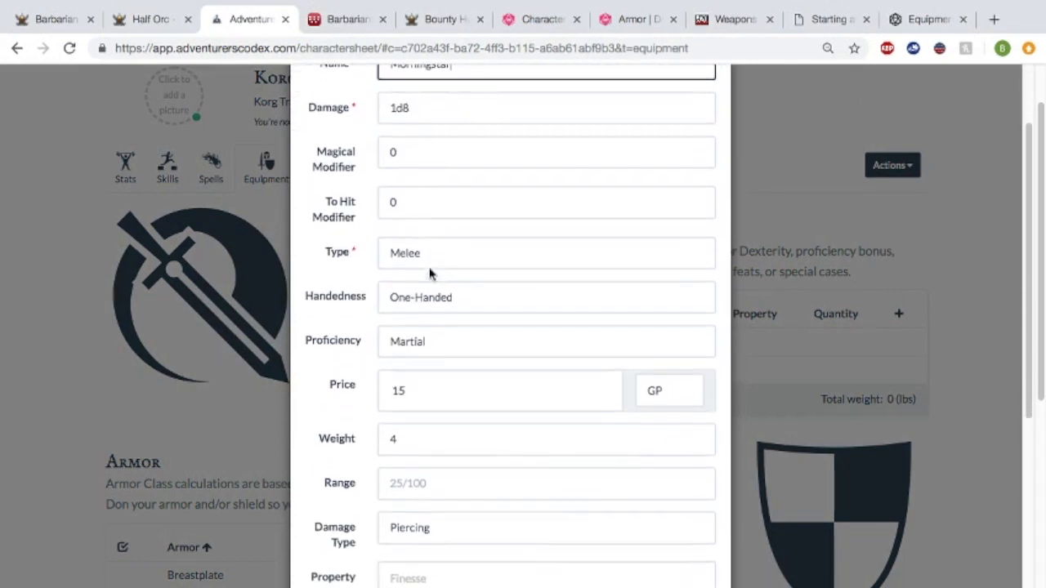
{"action": "scroll", "coordinate": [429, 274], "scroll_direction": "down", "scroll_amount": 5}
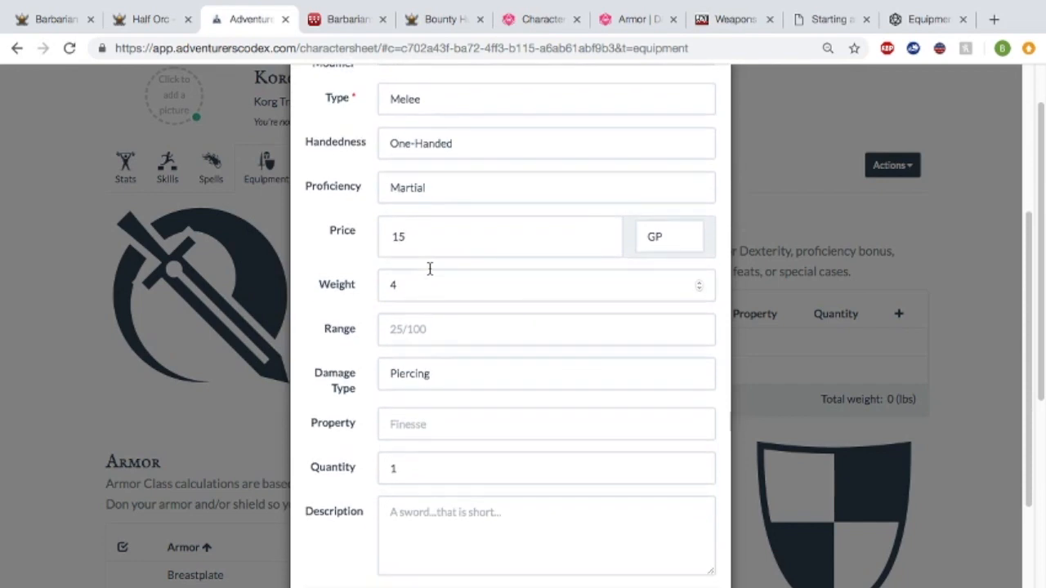
{"action": "scroll", "coordinate": [430, 272], "scroll_direction": "down", "scroll_amount": 4}
{"action": "scroll", "coordinate": [430, 269], "scroll_direction": "up", "scroll_amount": 12}
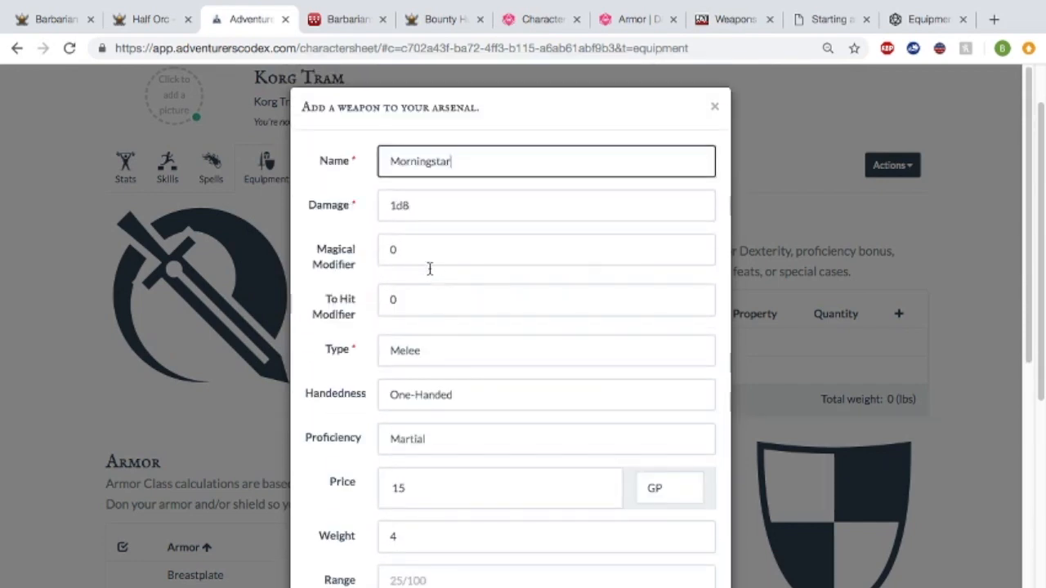
{"action": "scroll", "coordinate": [431, 272], "scroll_direction": "down", "scroll_amount": 6}
{"action": "scroll", "coordinate": [430, 274], "scroll_direction": "down", "scroll_amount": 2}
{"action": "scroll", "coordinate": [427, 269], "scroll_direction": "up", "scroll_amount": 6}
{"action": "scroll", "coordinate": [429, 273], "scroll_direction": "down", "scroll_amount": 5}
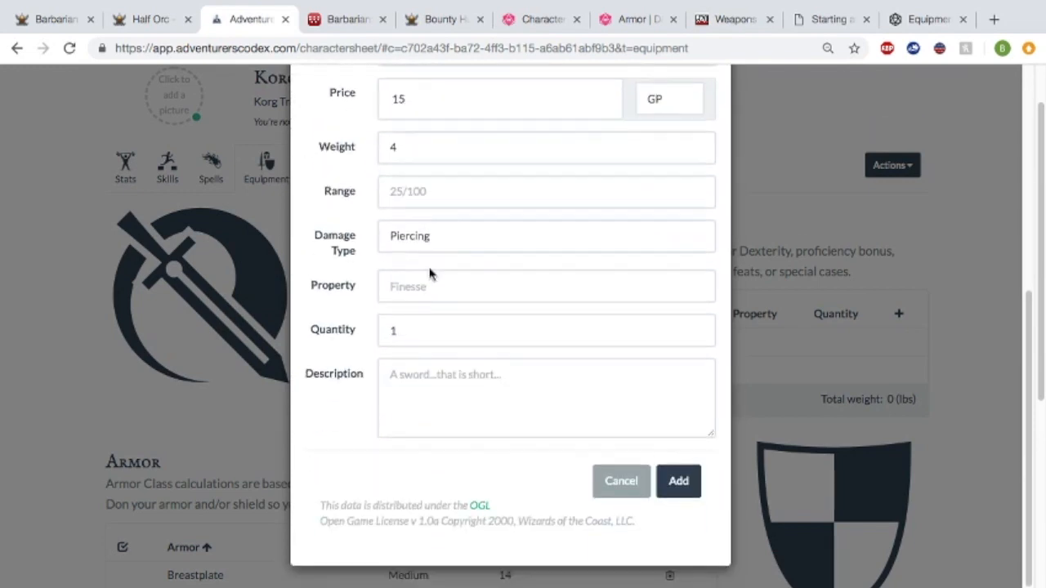
{"action": "scroll", "coordinate": [542, 291], "scroll_direction": "down", "scroll_amount": 3}
{"action": "scroll", "coordinate": [577, 397], "scroll_direction": "up", "scroll_amount": 6}
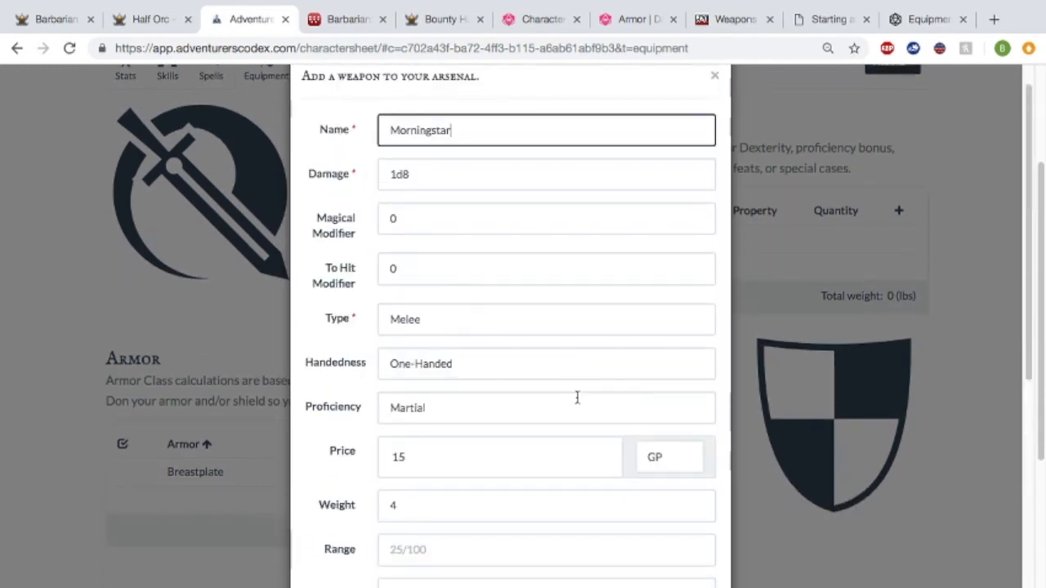
{"action": "scroll", "coordinate": [572, 433], "scroll_direction": "down", "scroll_amount": 5}
{"action": "scroll", "coordinate": [572, 430], "scroll_direction": "down", "scroll_amount": 2}
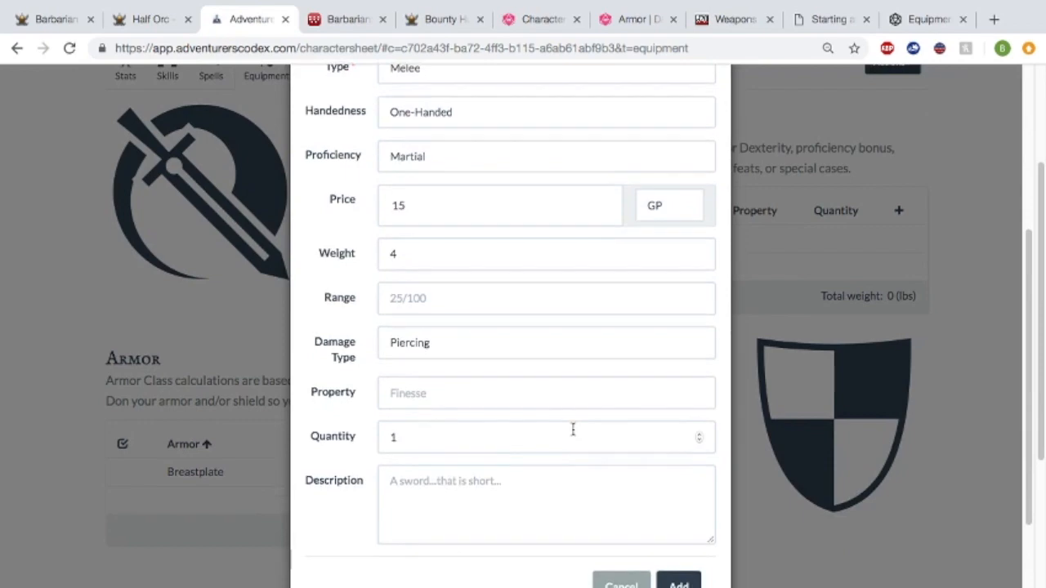
{"action": "left_click", "coordinate": [678, 546]}
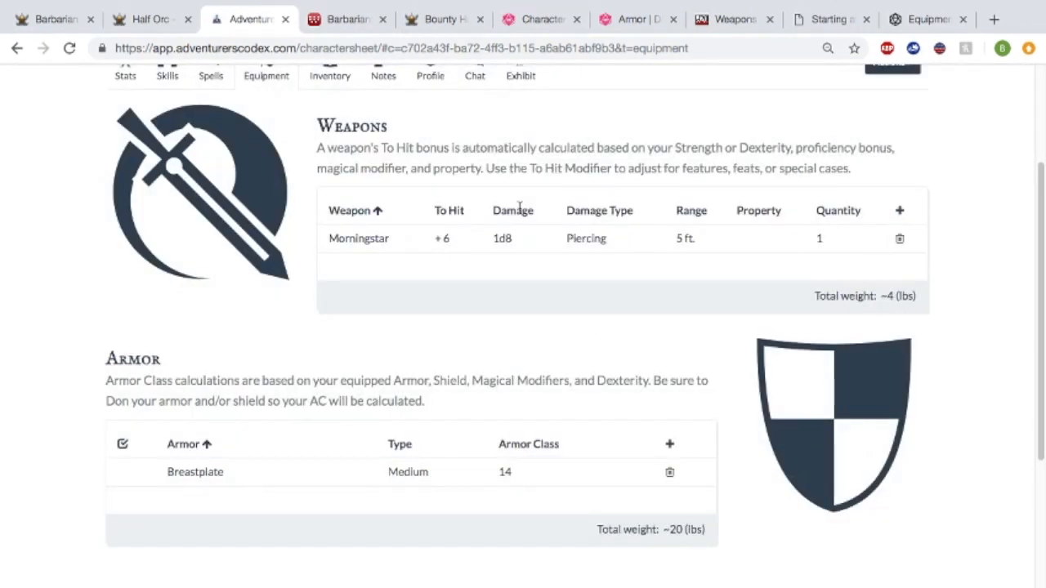
Edit the Morningstar so that its To Hit Modifier is 2, and save the weapon.
{"action": "left_click", "coordinate": [410, 245]}
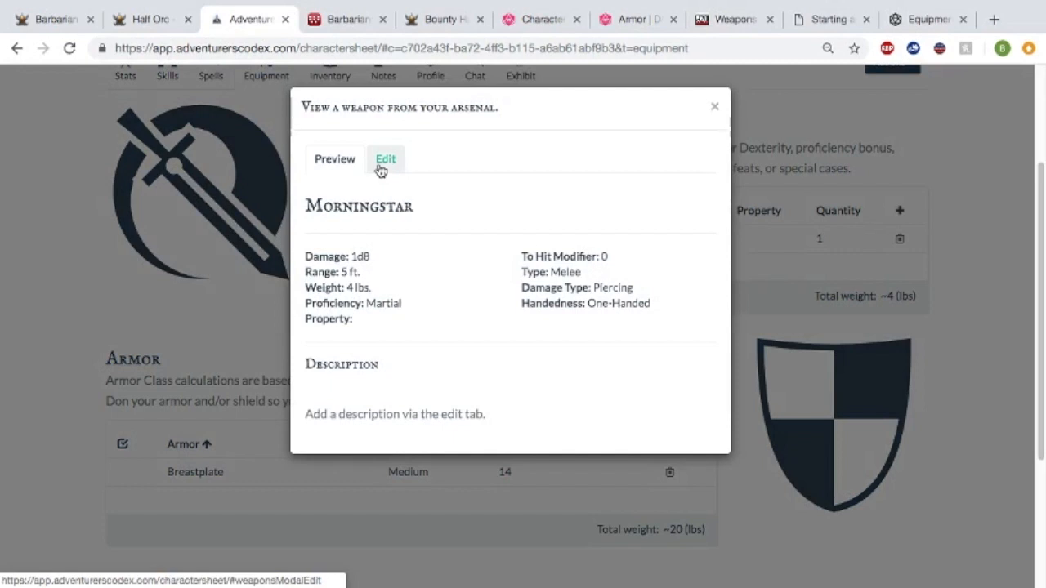
{"action": "left_click", "coordinate": [381, 163]}
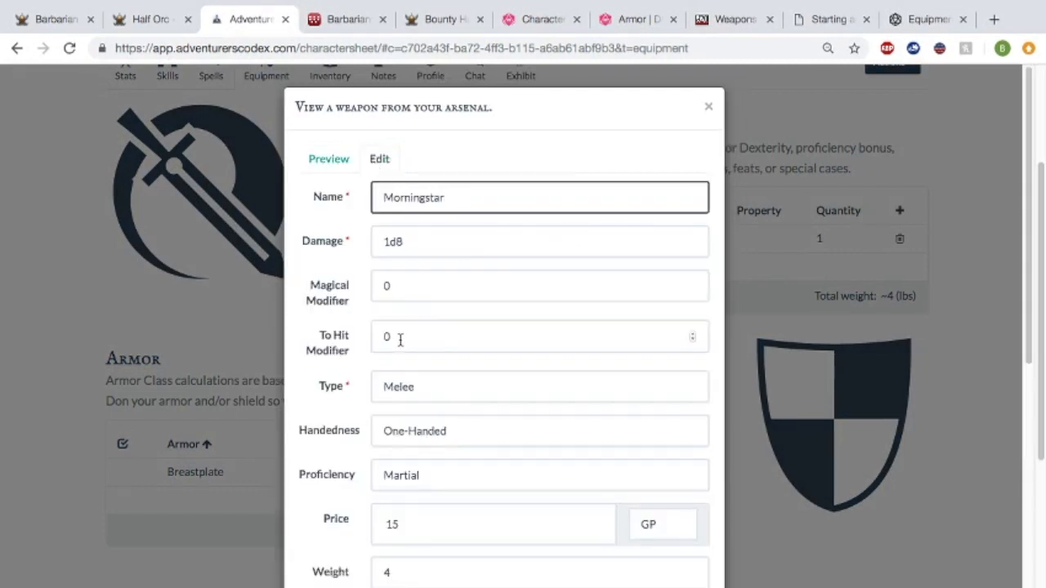
{"action": "scroll", "coordinate": [400, 340], "scroll_direction": "down", "scroll_amount": 5}
{"action": "scroll", "coordinate": [401, 340], "scroll_direction": "up", "scroll_amount": 5}
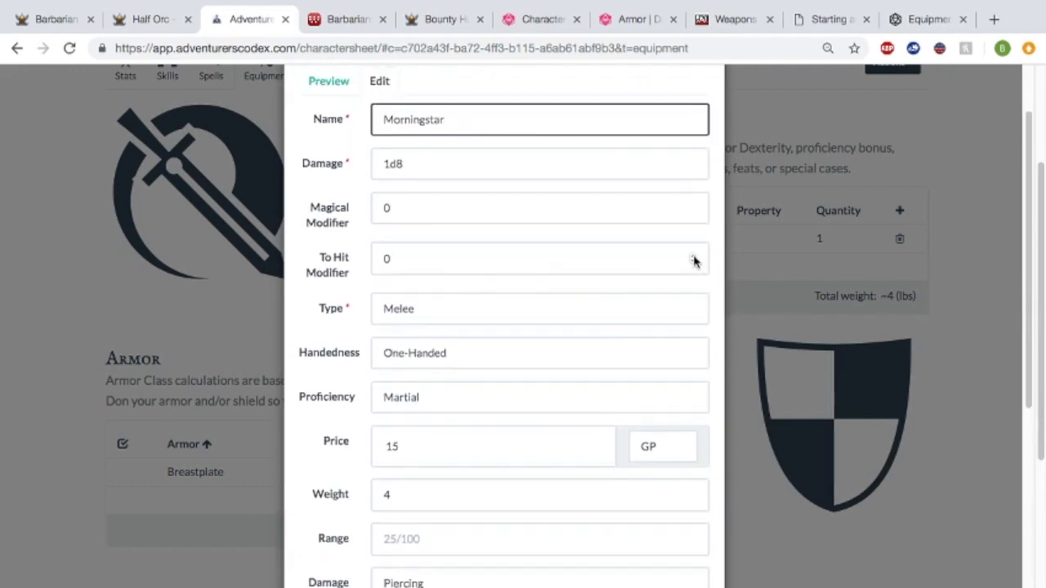
{"action": "left_click", "coordinate": [693, 260]}
{"action": "key", "text": "BackSpace"}
{"action": "type", "text": "2"}
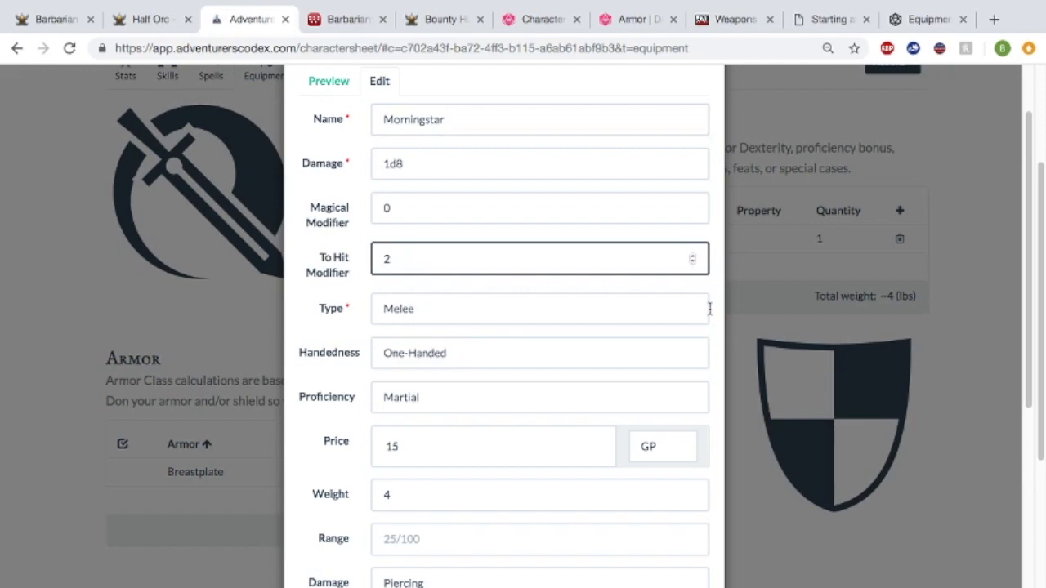
{"action": "scroll", "coordinate": [710, 311], "scroll_direction": "up", "scroll_amount": 1}
{"action": "scroll", "coordinate": [710, 310], "scroll_direction": "down", "scroll_amount": 5}
{"action": "left_click", "coordinate": [669, 520]}
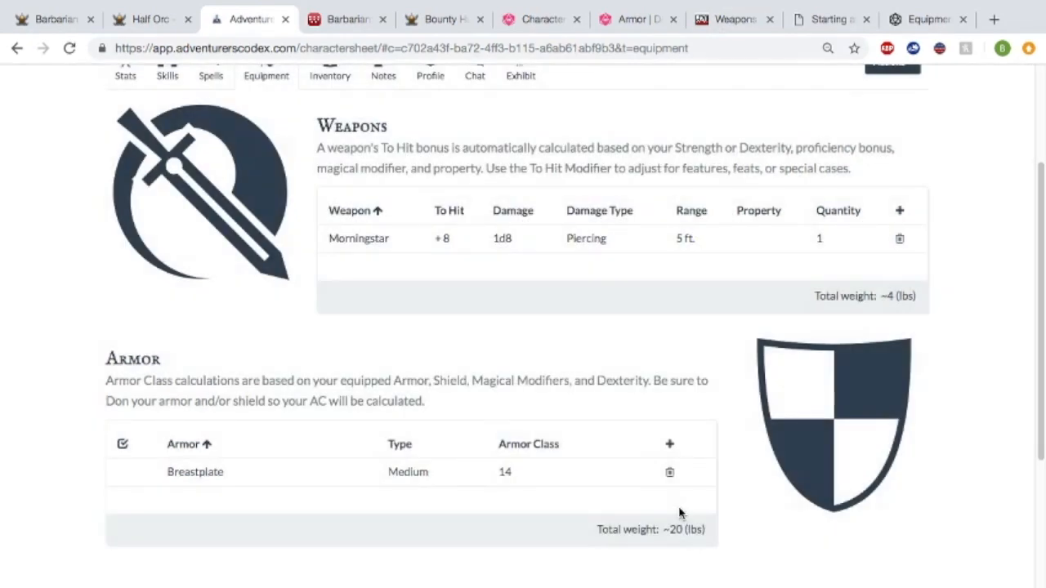
Open another blank weapon entry, and examine the martial melee and ranged weapons in the d20 SRD weapons table.
{"action": "scroll", "coordinate": [679, 513], "scroll_direction": "up", "scroll_amount": 3}
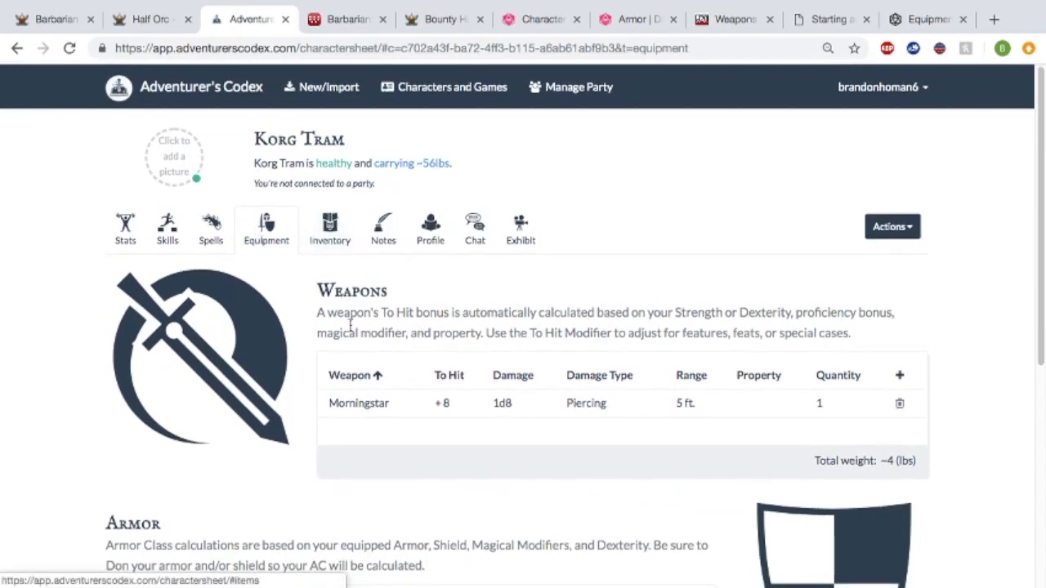
{"action": "left_click", "coordinate": [900, 376]}
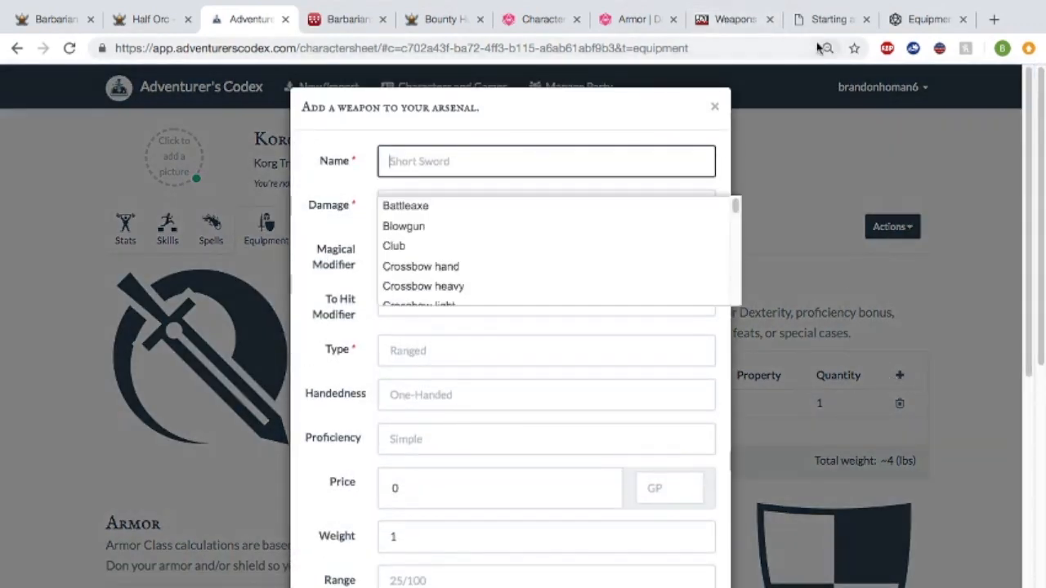
{"action": "left_click", "coordinate": [737, 23]}
{"action": "scroll", "coordinate": [590, 254], "scroll_direction": "down", "scroll_amount": 10}
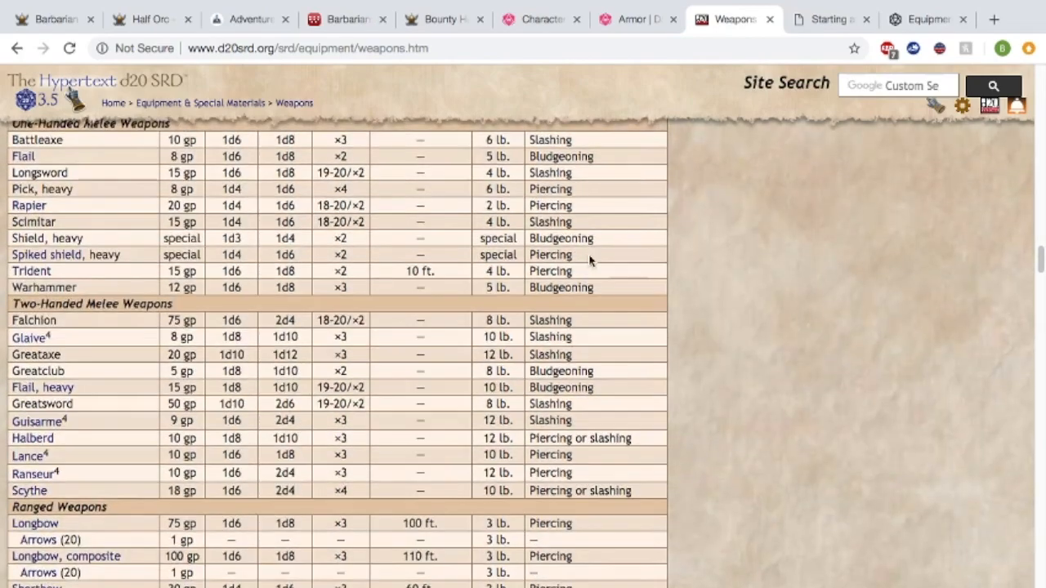
{"action": "scroll", "coordinate": [590, 254], "scroll_direction": "up", "scroll_amount": 3}
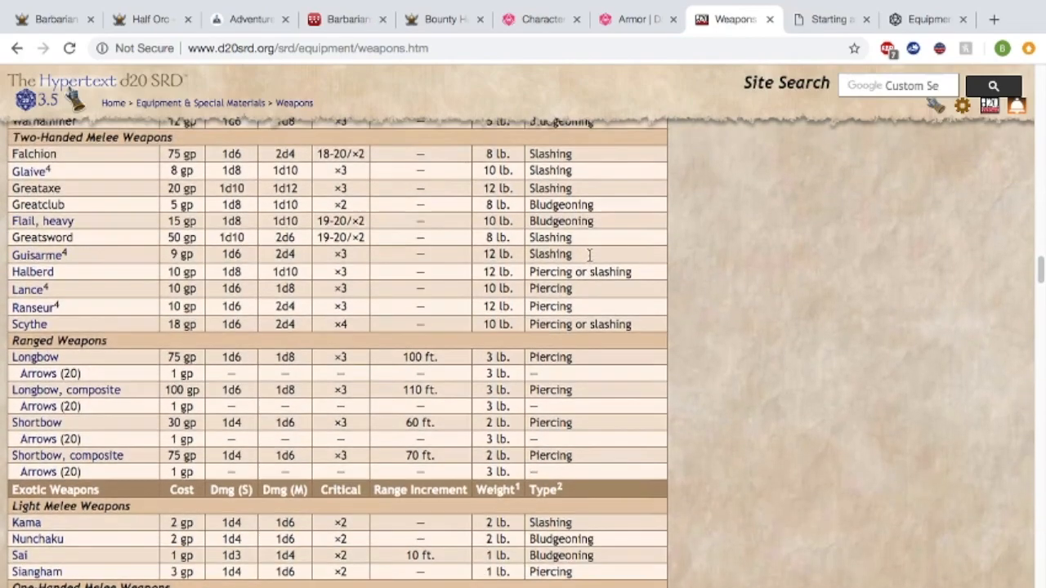
{"action": "scroll", "coordinate": [590, 259], "scroll_direction": "up", "scroll_amount": 4}
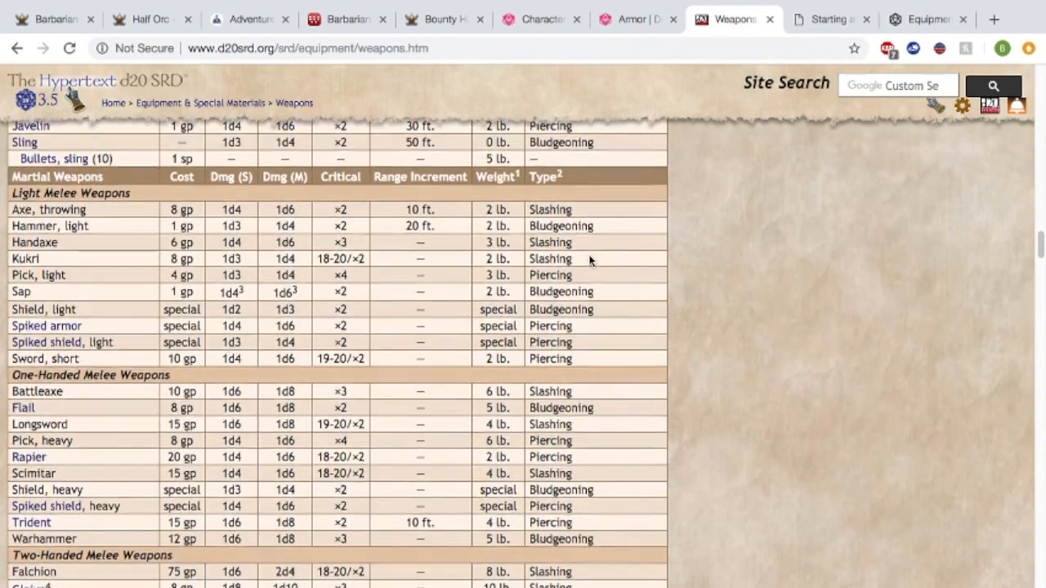
{"action": "scroll", "coordinate": [590, 260], "scroll_direction": "down", "scroll_amount": 1}
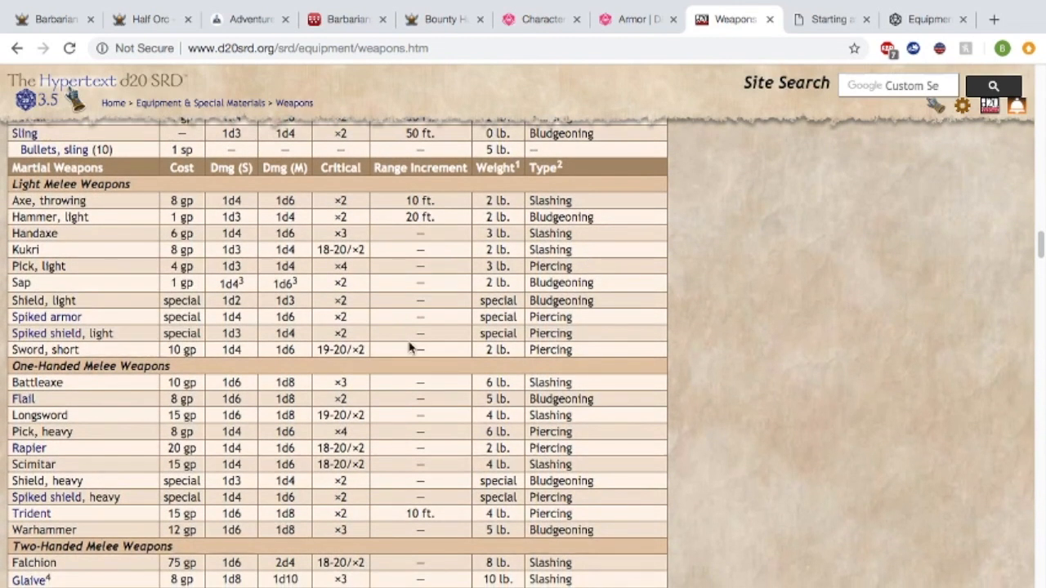
{"action": "scroll", "coordinate": [411, 349], "scroll_direction": "down", "scroll_amount": 1}
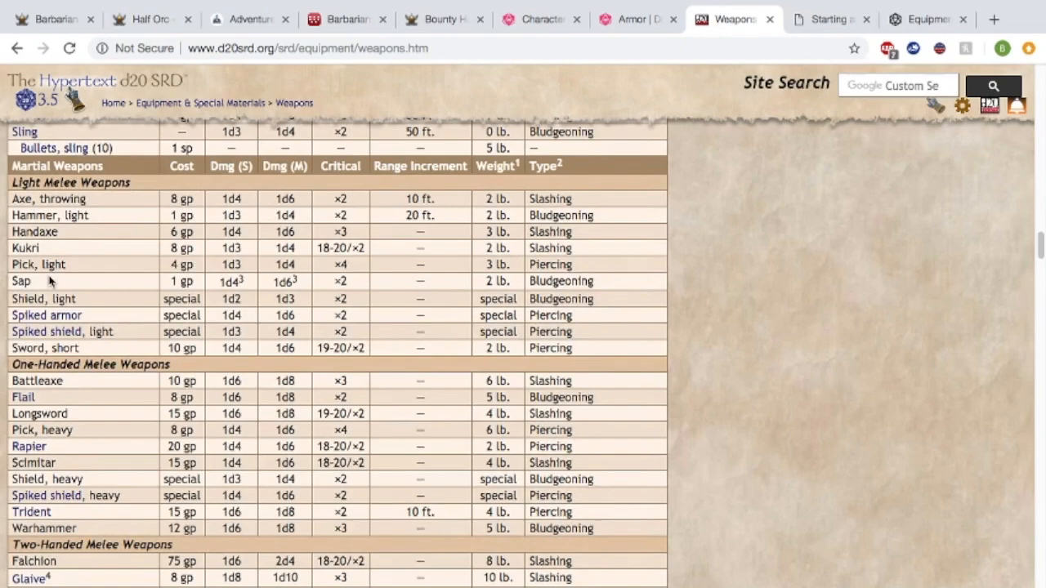
{"action": "scroll", "coordinate": [49, 282], "scroll_direction": "down", "scroll_amount": 5}
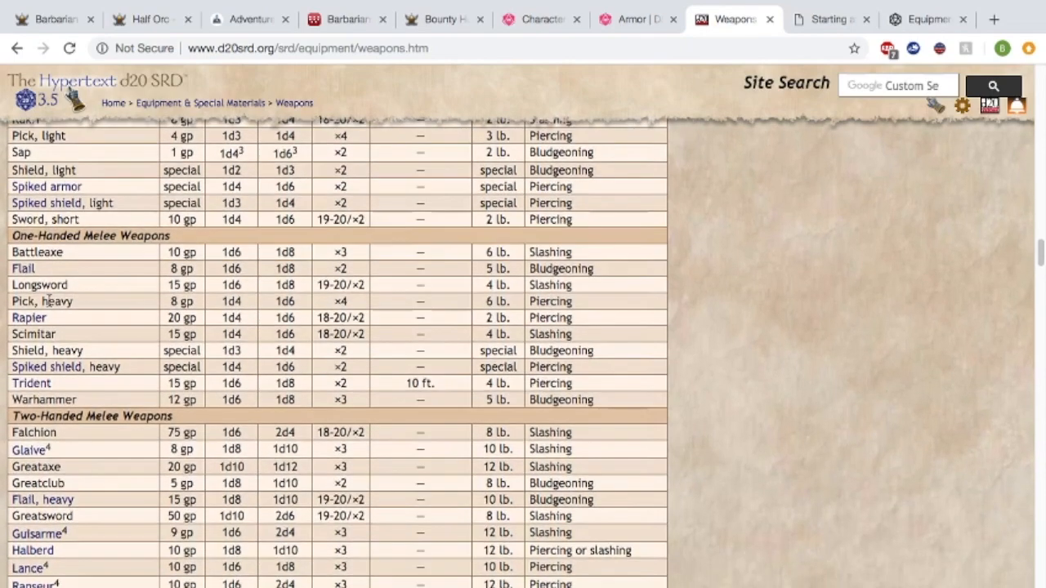
{"action": "scroll", "coordinate": [48, 347], "scroll_direction": "down", "scroll_amount": 3}
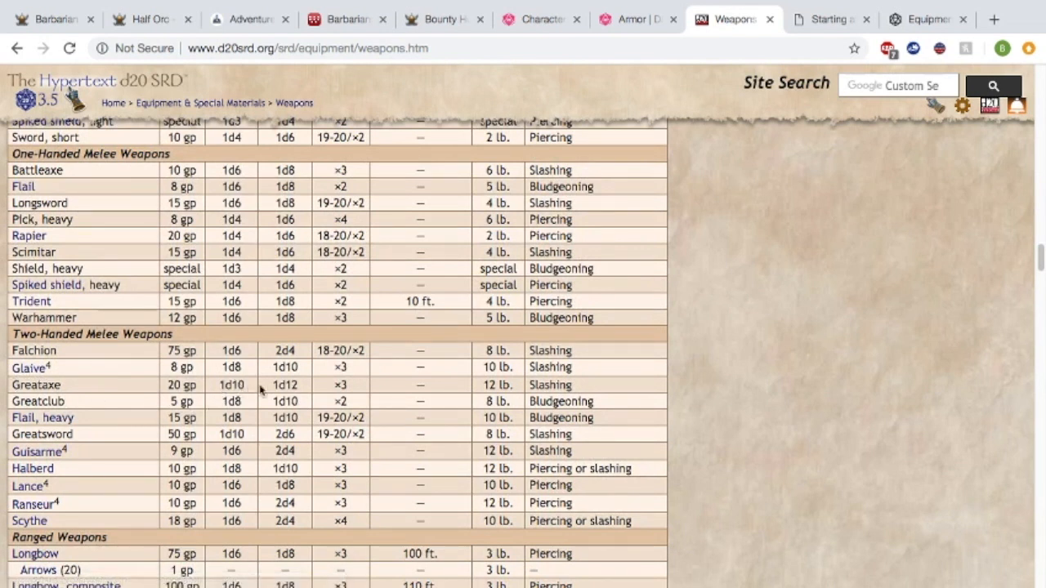
Compare the greataxe's damage with the other martial and exotic weapons, and return to the new weapon entry on the character sheet.
{"action": "left_click_drag", "start_coordinate": [221, 384], "coordinate": [312, 393]}
{"action": "left_click", "coordinate": [312, 393]}
{"action": "scroll", "coordinate": [310, 393], "scroll_direction": "up", "scroll_amount": 3}
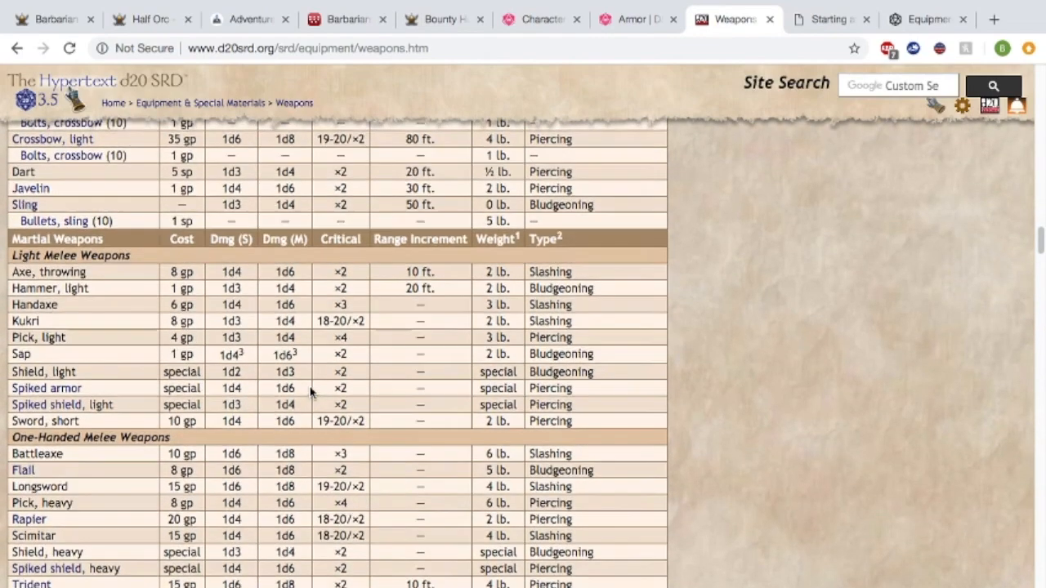
{"action": "scroll", "coordinate": [310, 392], "scroll_direction": "down", "scroll_amount": 3}
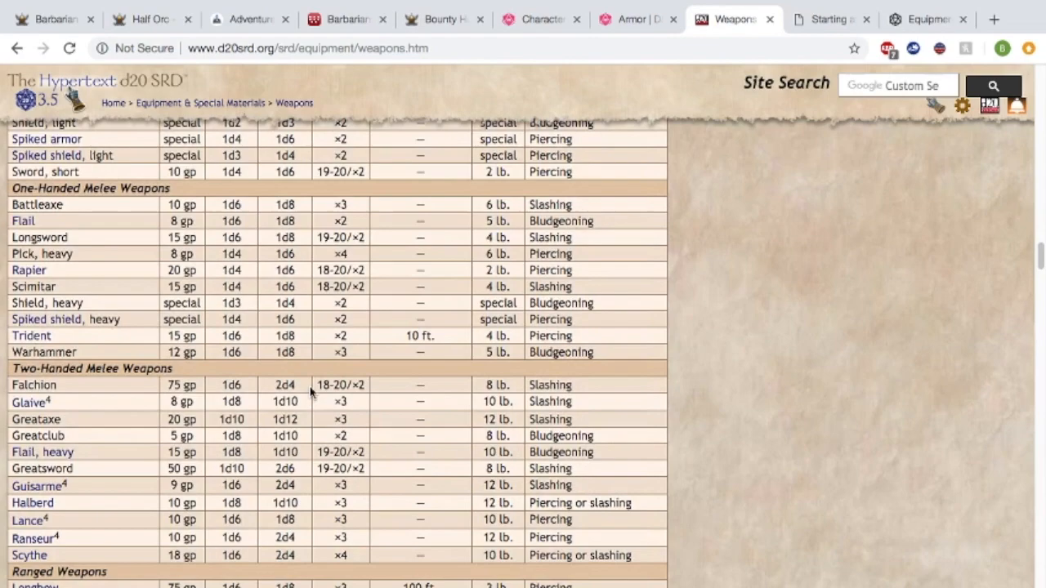
{"action": "scroll", "coordinate": [309, 388], "scroll_direction": "down", "scroll_amount": 1}
{"action": "scroll", "coordinate": [310, 393], "scroll_direction": "down", "scroll_amount": 1}
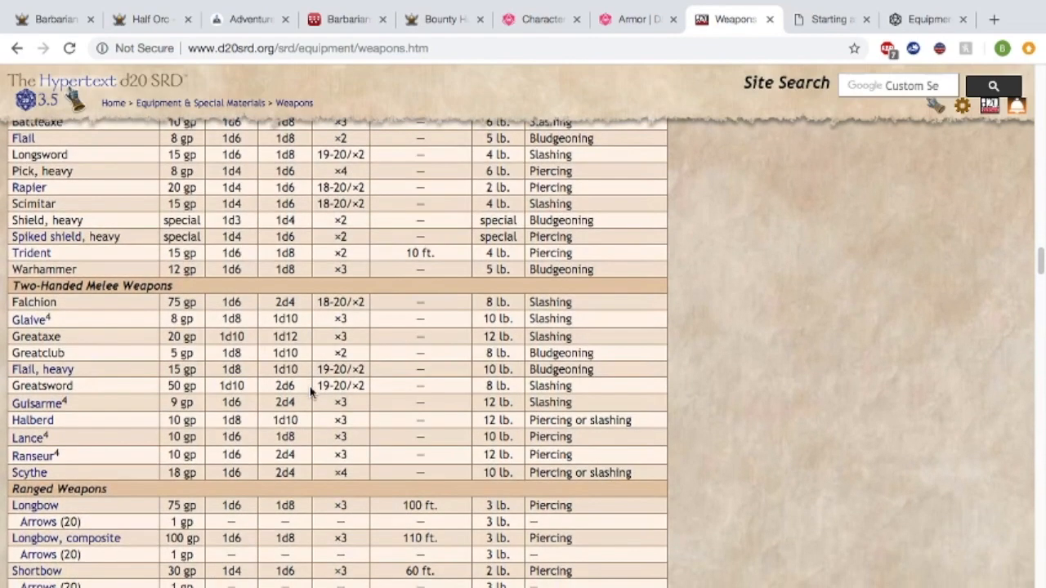
{"action": "scroll", "coordinate": [280, 385], "scroll_direction": "down", "scroll_amount": 4}
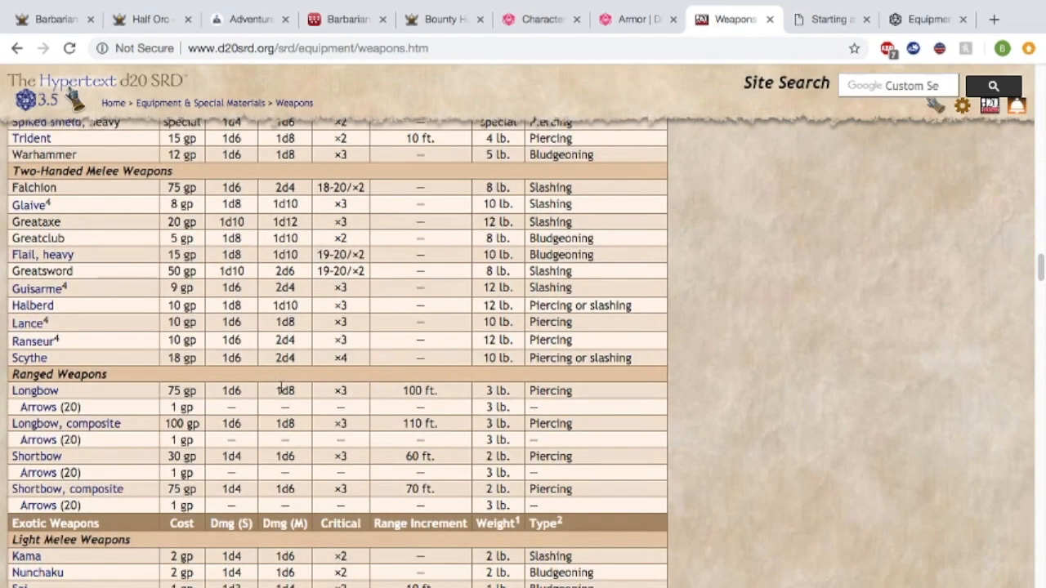
{"action": "scroll", "coordinate": [281, 386], "scroll_direction": "down", "scroll_amount": 2}
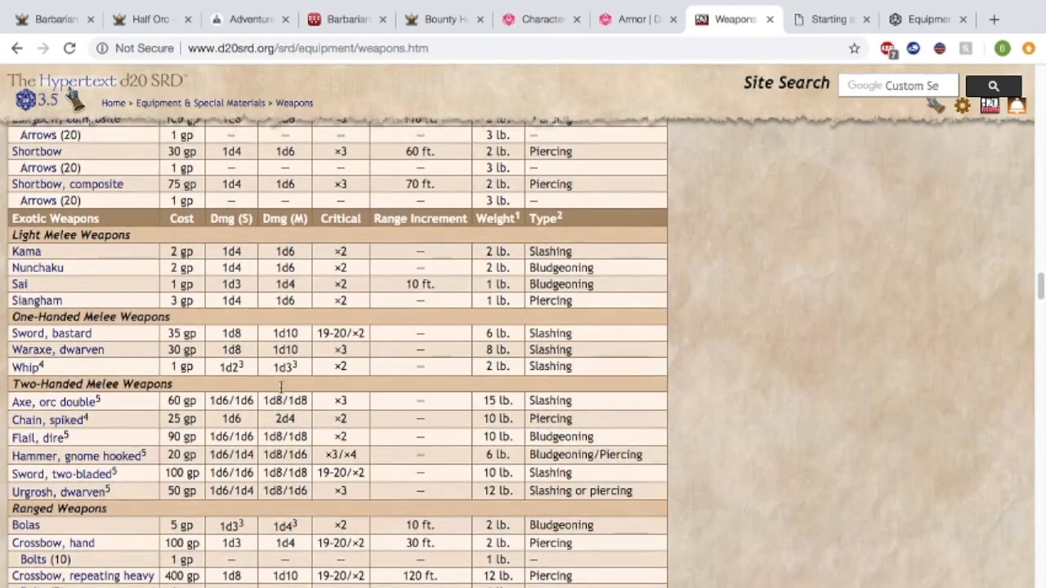
{"action": "scroll", "coordinate": [281, 388], "scroll_direction": "up", "scroll_amount": 6}
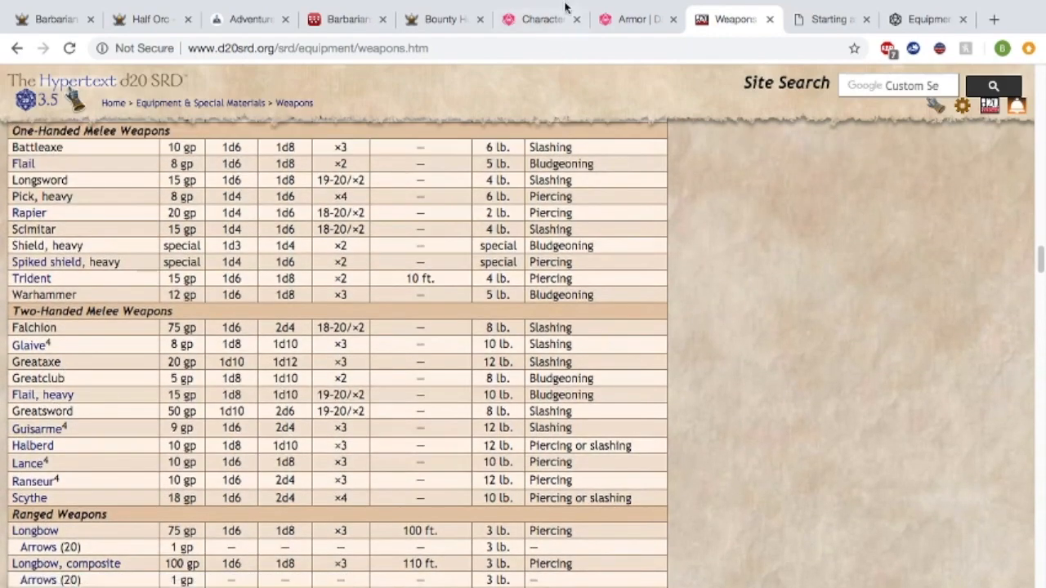
{"action": "left_click", "coordinate": [237, 18]}
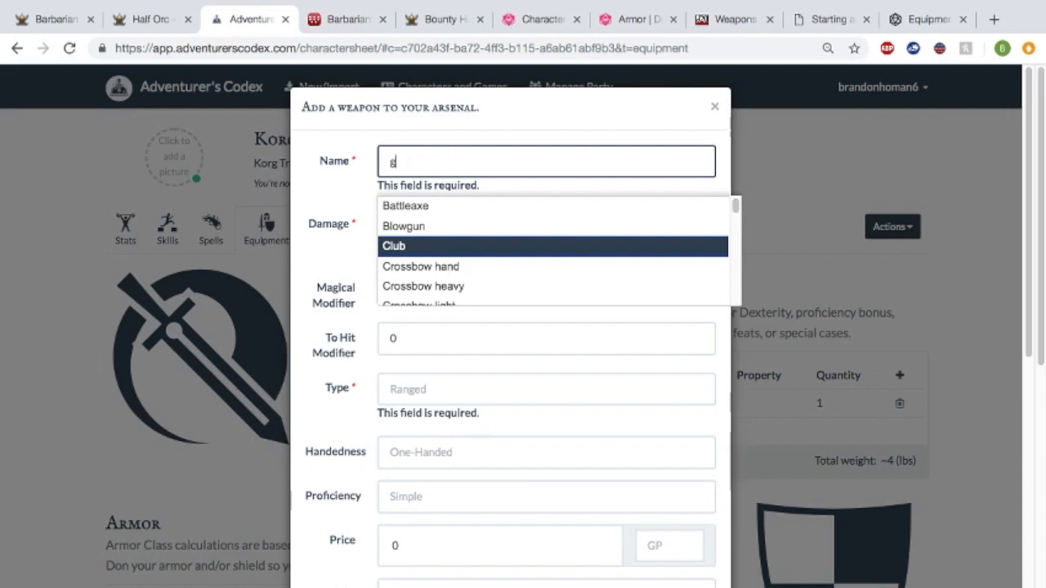
Fill the new weapon entry with the predefined Greataxe, set its To Hit Modifier to 2, and add it to the arsenal.
{"action": "type", "text": "gre"}
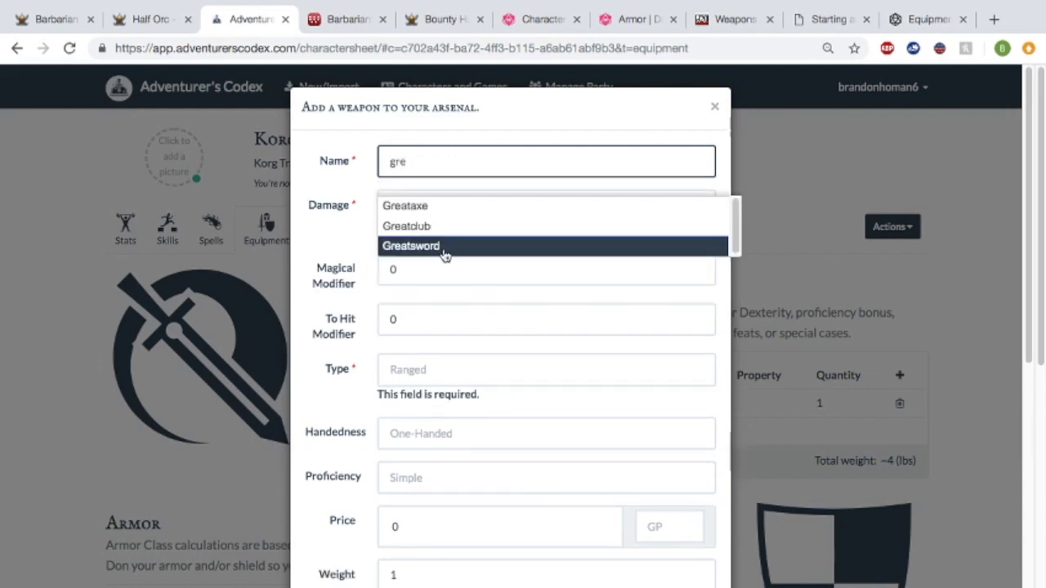
{"action": "left_click", "coordinate": [461, 204]}
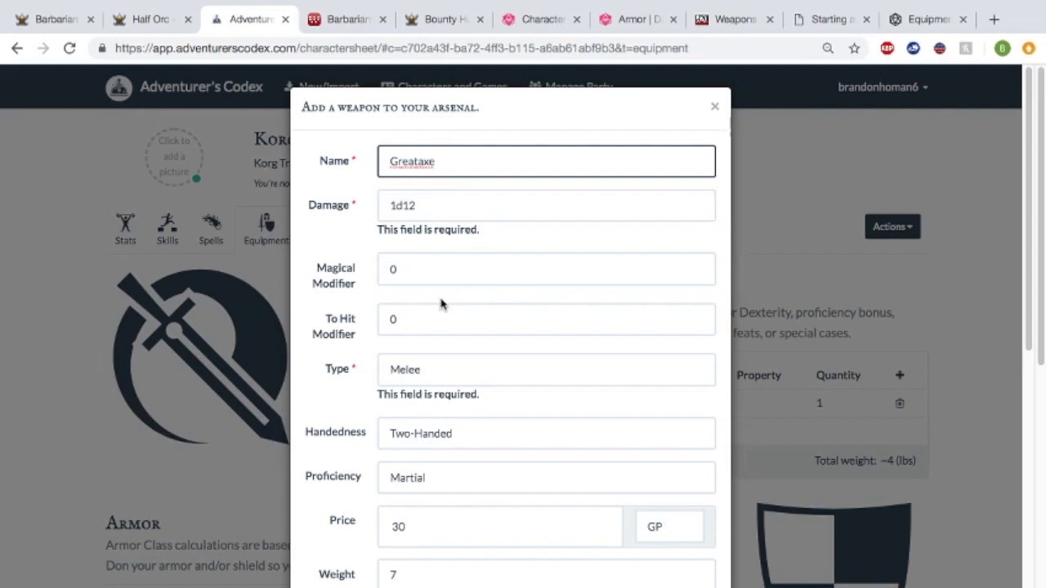
{"action": "left_click", "coordinate": [413, 320]}
{"action": "key", "text": "BackSpace"}
{"action": "type", "text": "2"}
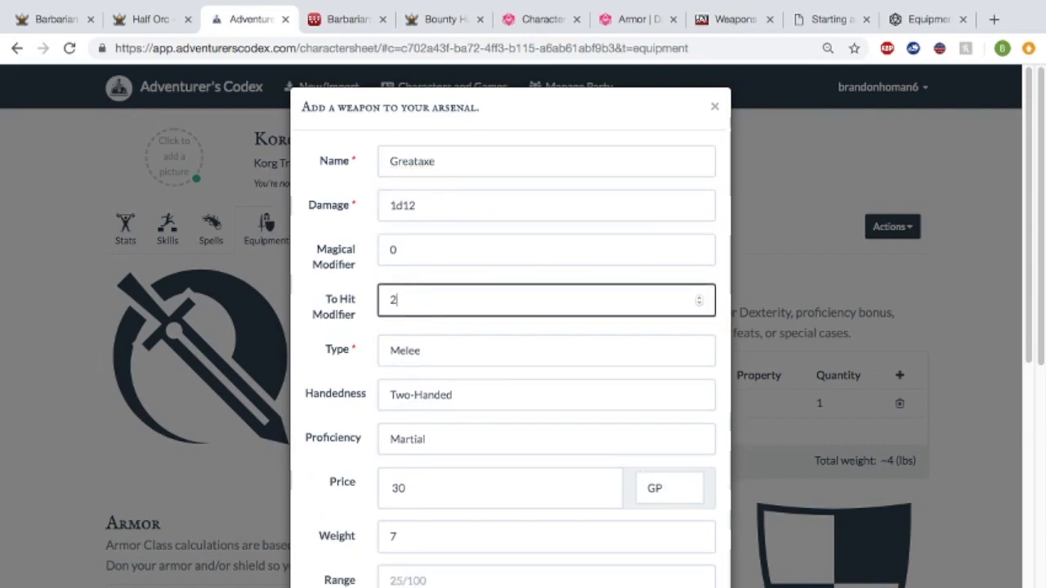
{"action": "scroll", "coordinate": [412, 327], "scroll_direction": "down", "scroll_amount": 1}
{"action": "scroll", "coordinate": [413, 331], "scroll_direction": "down", "scroll_amount": 5}
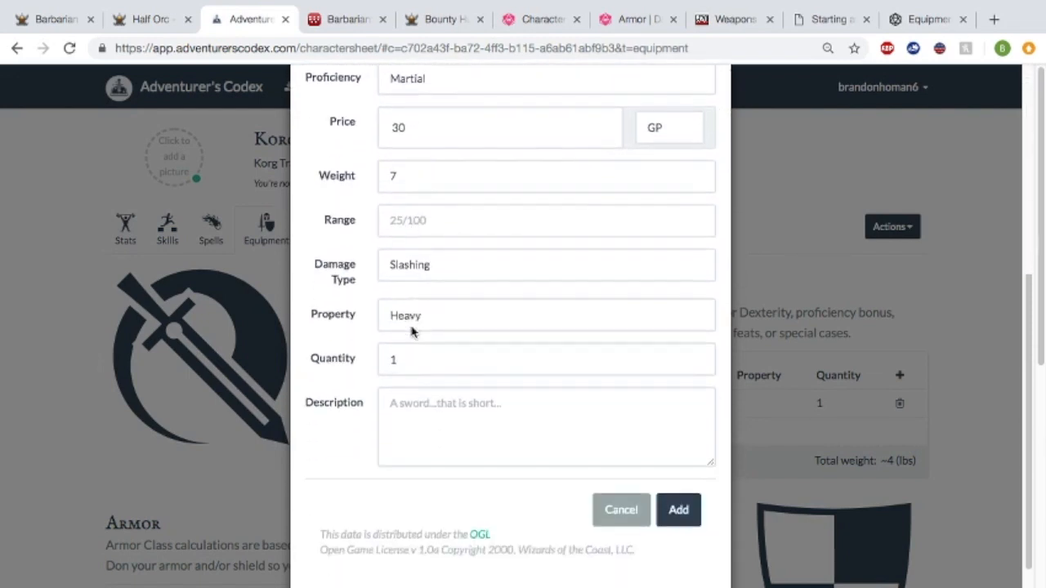
{"action": "left_click", "coordinate": [669, 482]}
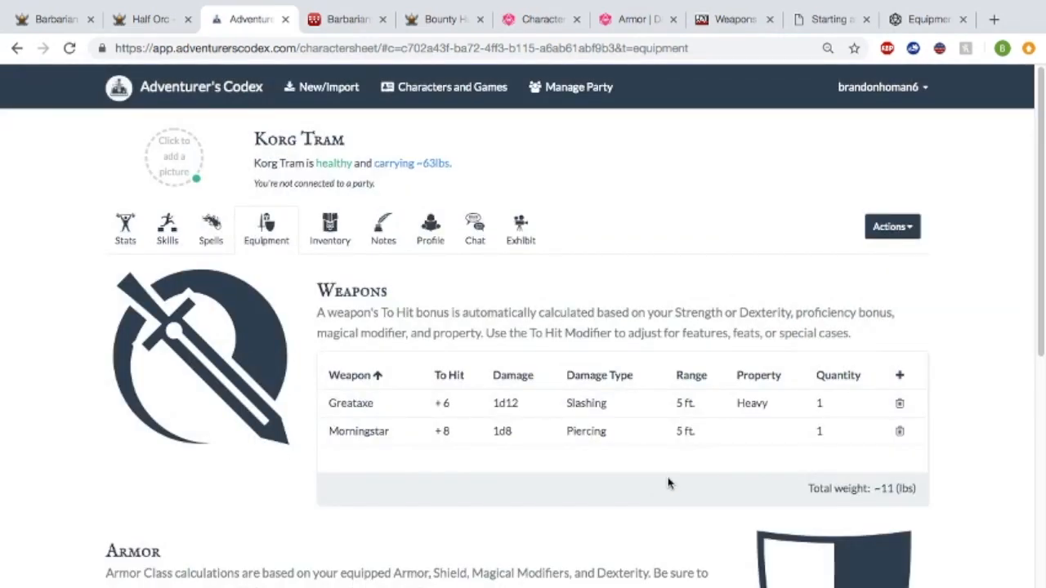
Edit the Morningstar so that its Damage Type reads "Piercing, Bludgeoning", and save the weapon.
{"action": "left_click", "coordinate": [623, 437]}
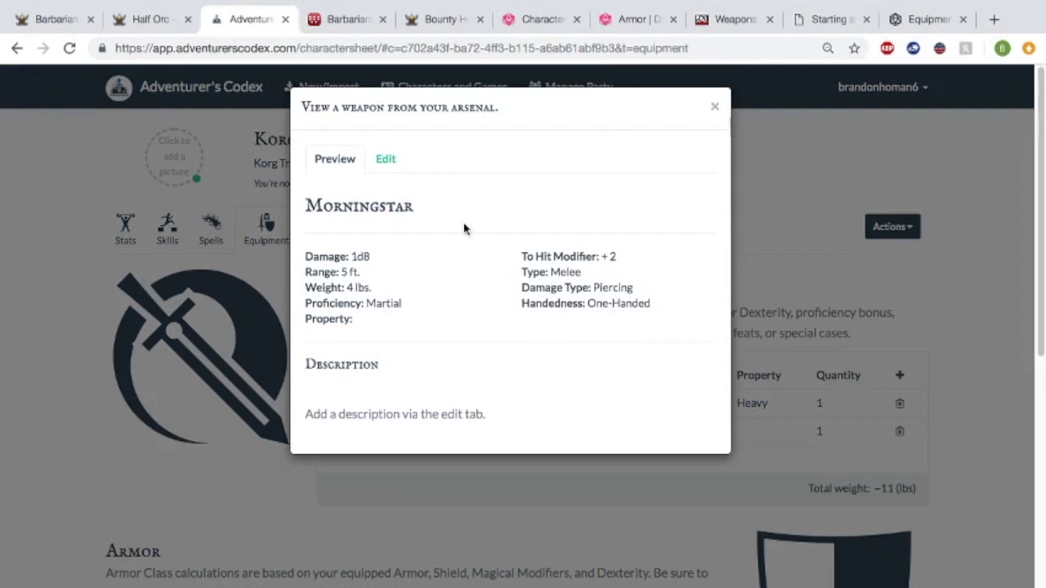
{"action": "left_click", "coordinate": [384, 160]}
{"action": "scroll", "coordinate": [437, 433], "scroll_direction": "down", "scroll_amount": 2}
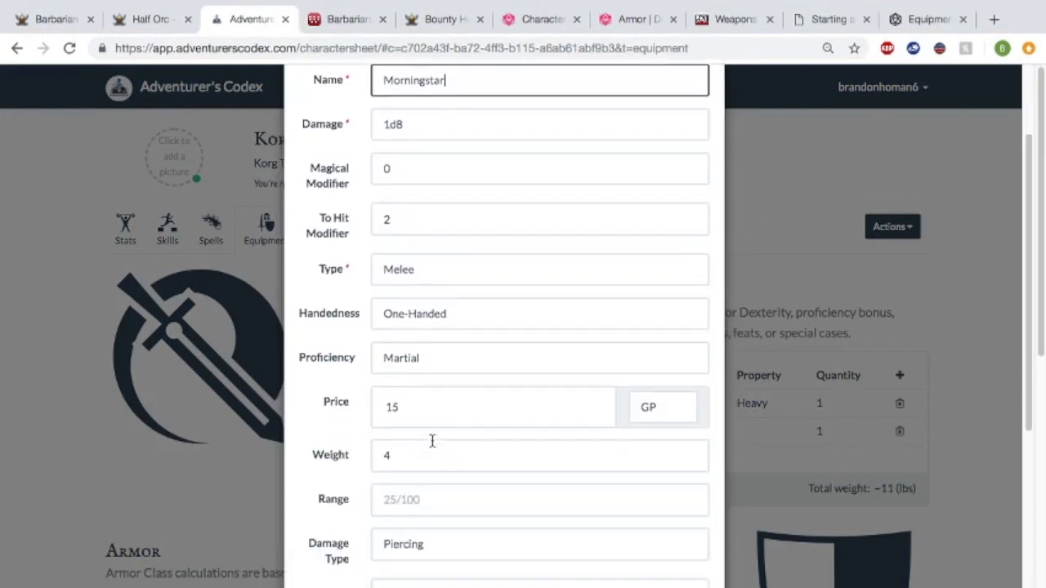
{"action": "scroll", "coordinate": [432, 441], "scroll_direction": "down", "scroll_amount": 2}
{"action": "left_click", "coordinate": [429, 482]}
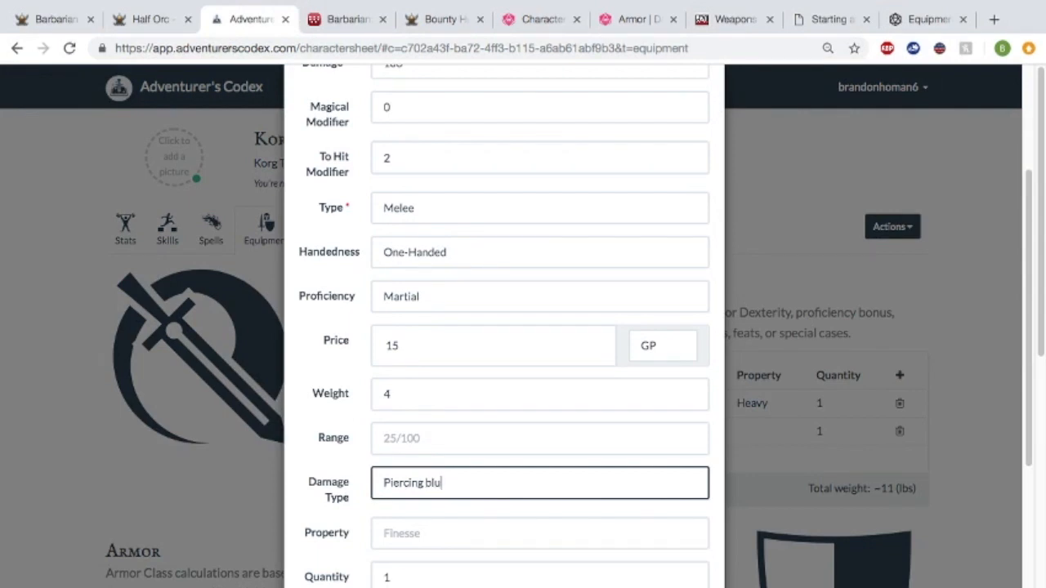
{"action": "type", "text": "Bludgening"}
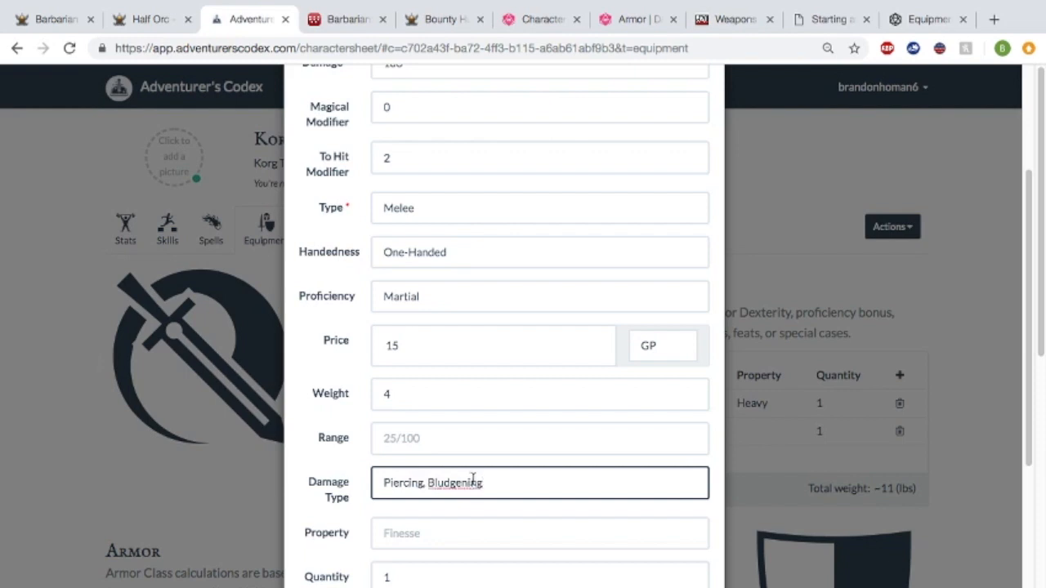
{"action": "right_click", "coordinate": [469, 483]}
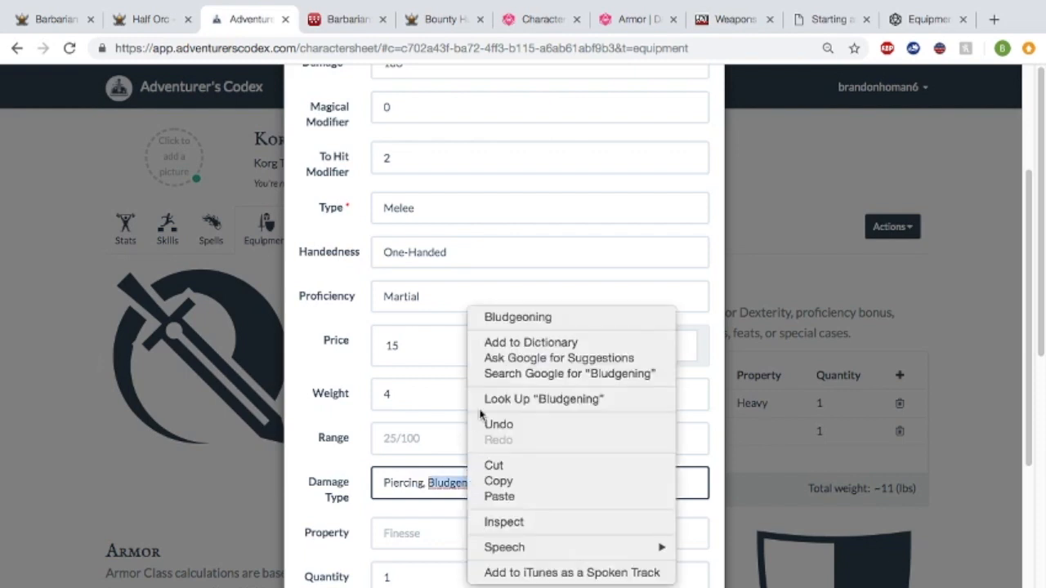
{"action": "left_click", "coordinate": [539, 317]}
{"action": "scroll", "coordinate": [529, 507], "scroll_direction": "down", "scroll_amount": 2}
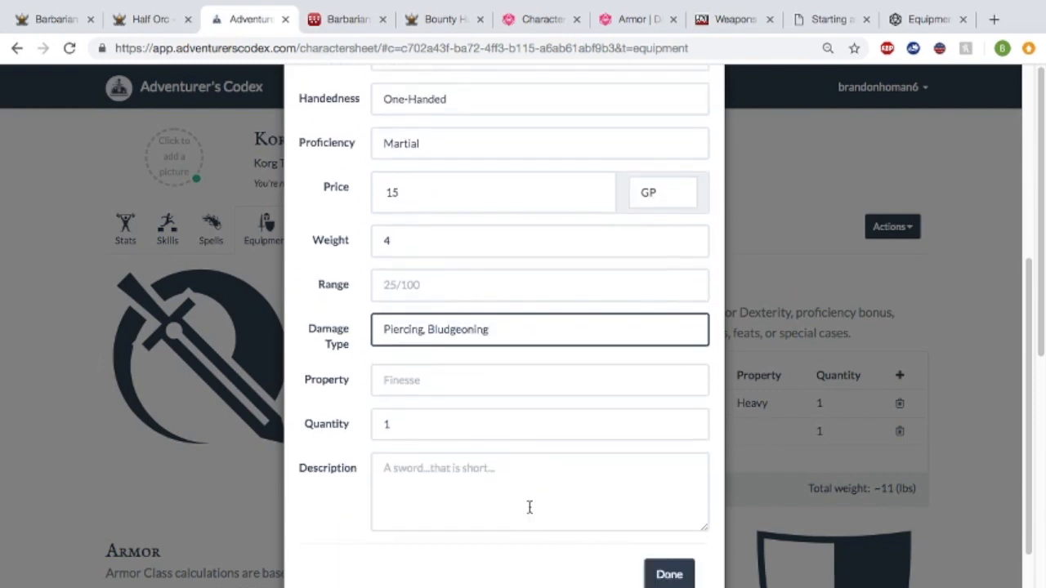
{"action": "left_click", "coordinate": [668, 555]}
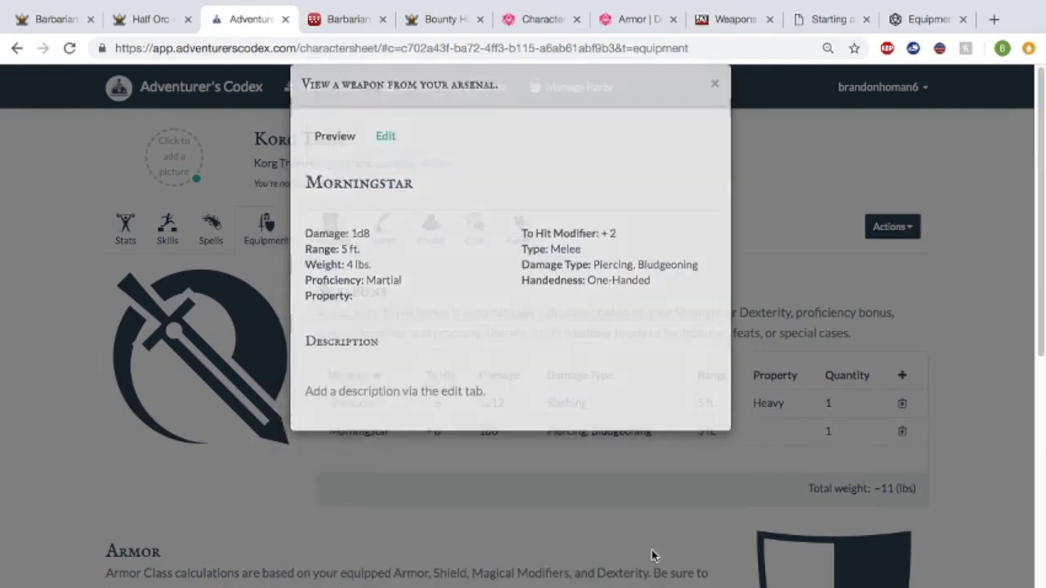
Check the starting equipment on the barbarian class page, highlighting the explorer's pack and four javelins line, and return to the character sheet.
{"action": "scroll", "coordinate": [695, 392], "scroll_direction": "down", "scroll_amount": 1}
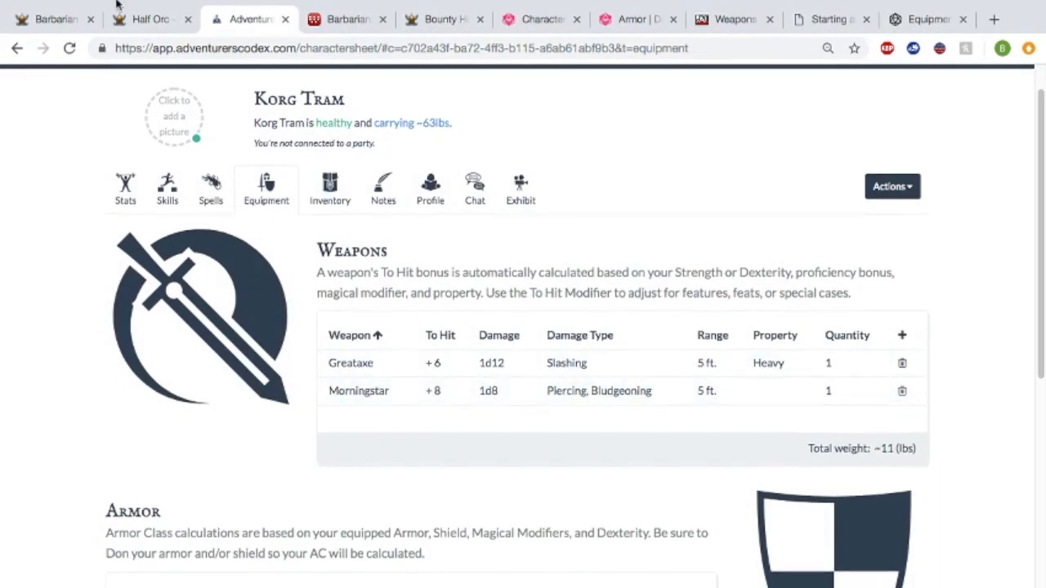
{"action": "left_click", "coordinate": [46, 22]}
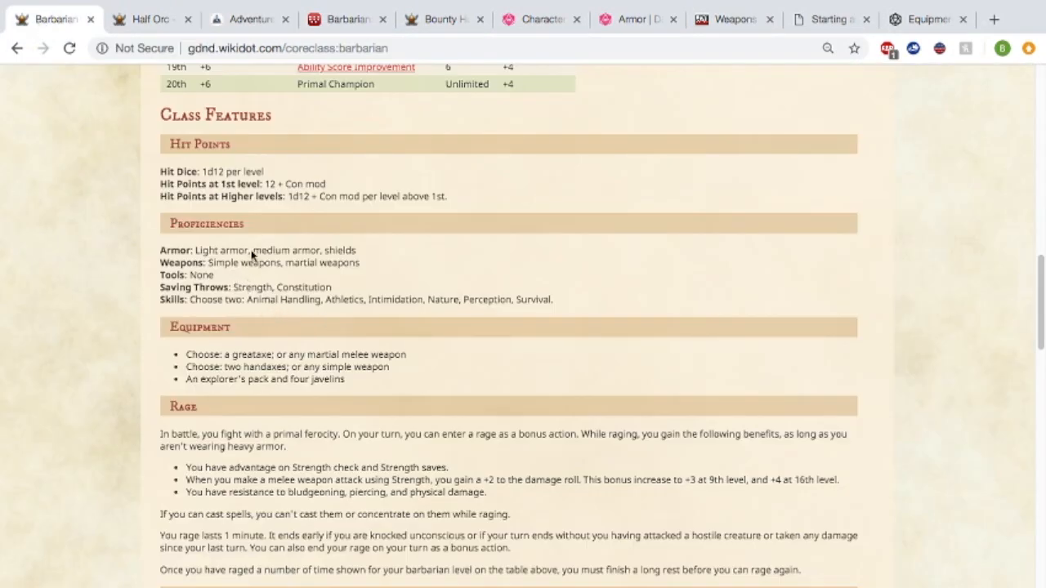
{"action": "left_click_drag", "start_coordinate": [187, 380], "coordinate": [348, 381]}
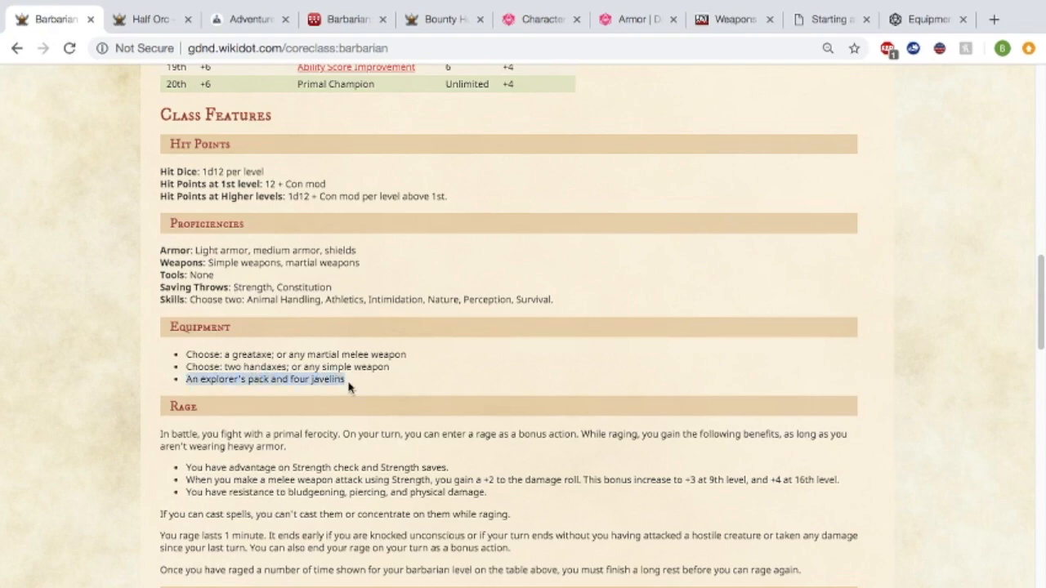
{"action": "left_click", "coordinate": [241, 26]}
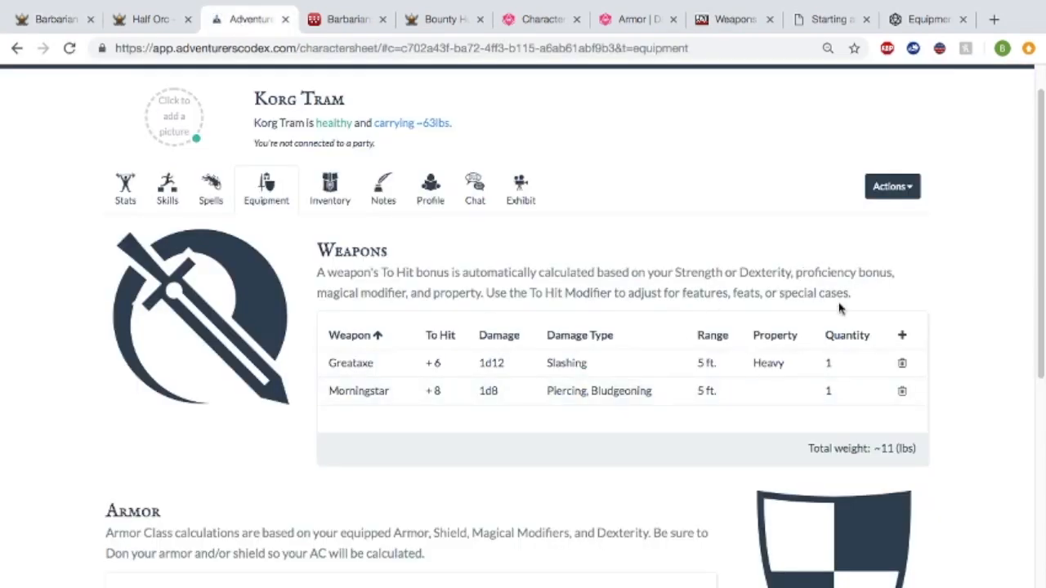
Create a weapon entry from the predefined Javelin, set its To Hit Modifier to 2, and add it to the arsenal.
{"action": "left_click", "coordinate": [901, 335]}
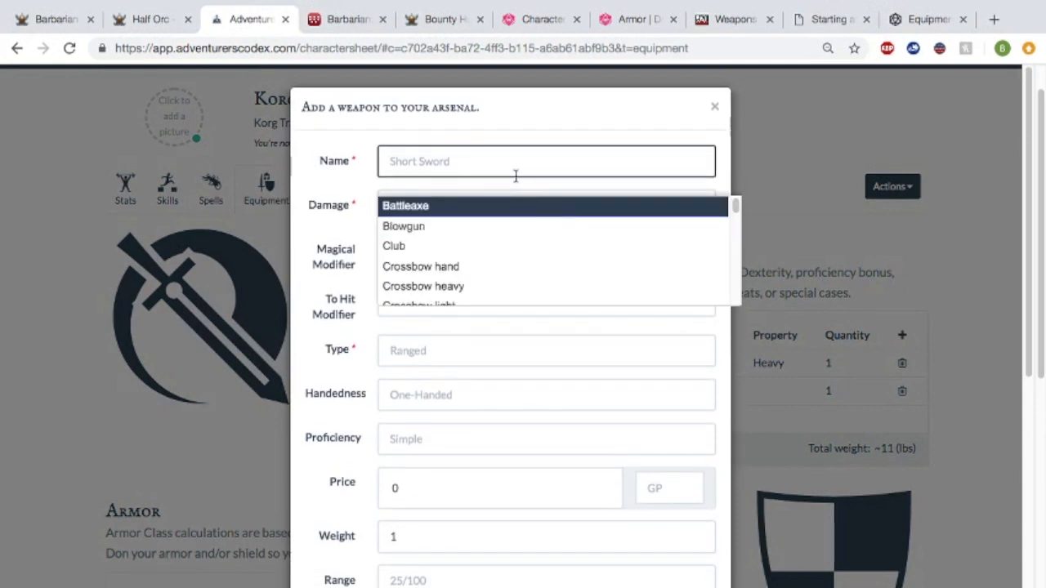
{"action": "type", "text": "Ja"}
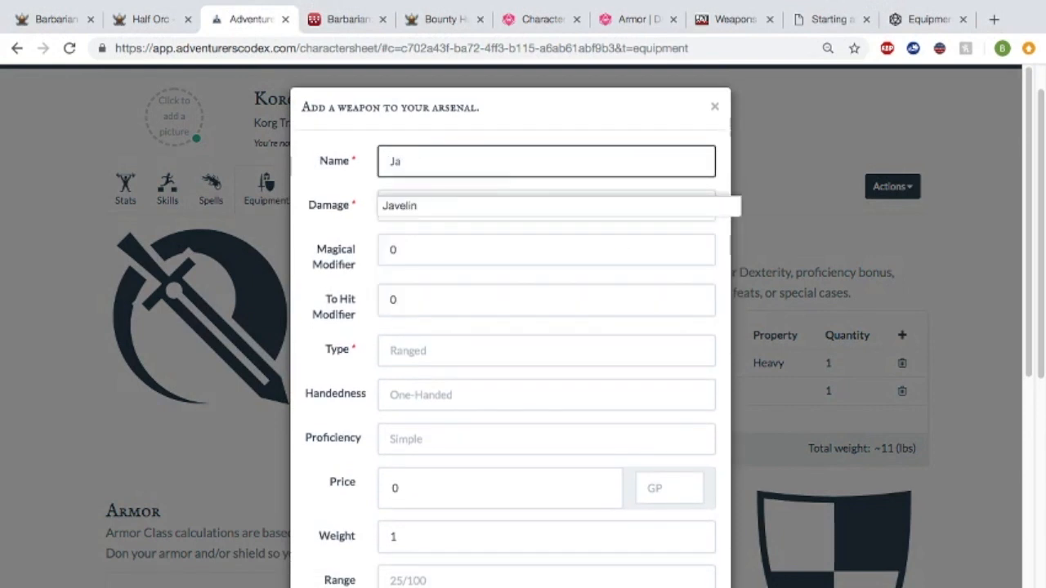
{"action": "left_click", "coordinate": [495, 206]}
{"action": "left_click", "coordinate": [414, 306]}
{"action": "key", "text": "BackSpace"}
{"action": "type", "text": "2"}
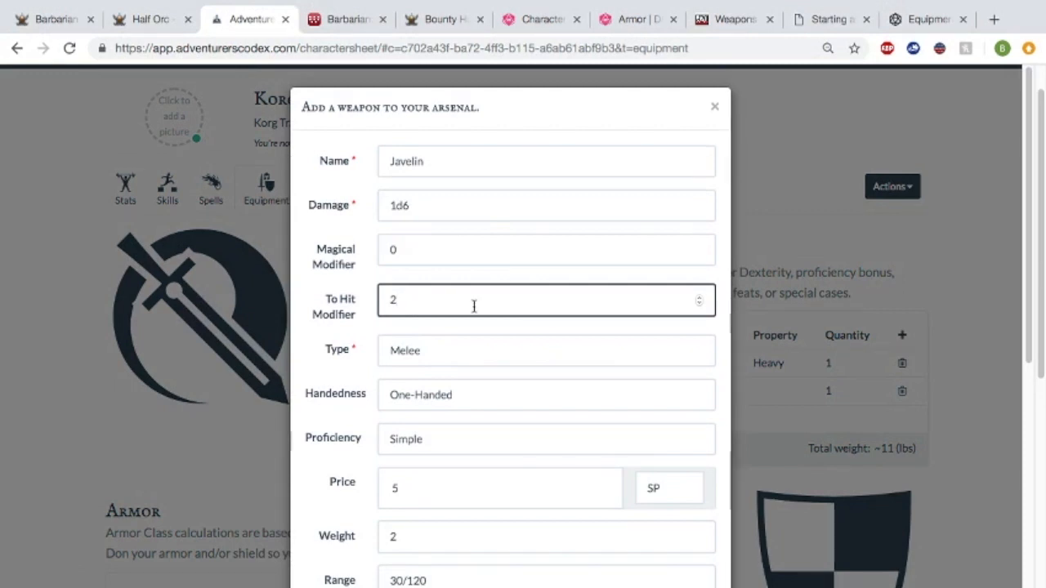
{"action": "scroll", "coordinate": [473, 307], "scroll_direction": "down", "scroll_amount": 3}
{"action": "scroll", "coordinate": [473, 306], "scroll_direction": "up", "scroll_amount": 1}
{"action": "scroll", "coordinate": [473, 306], "scroll_direction": "up", "scroll_amount": 1}
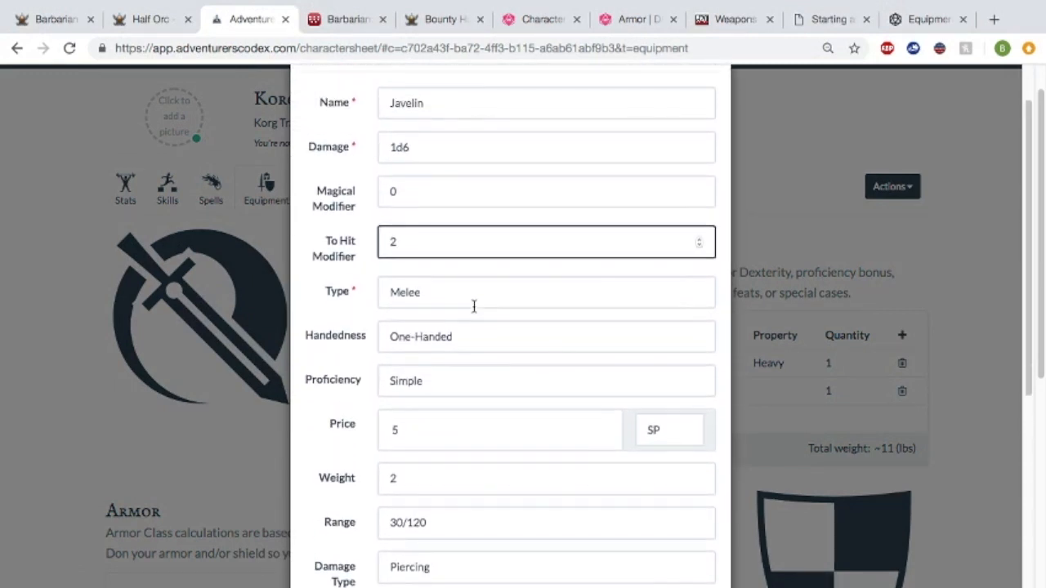
{"action": "scroll", "coordinate": [474, 303], "scroll_direction": "down", "scroll_amount": 5}
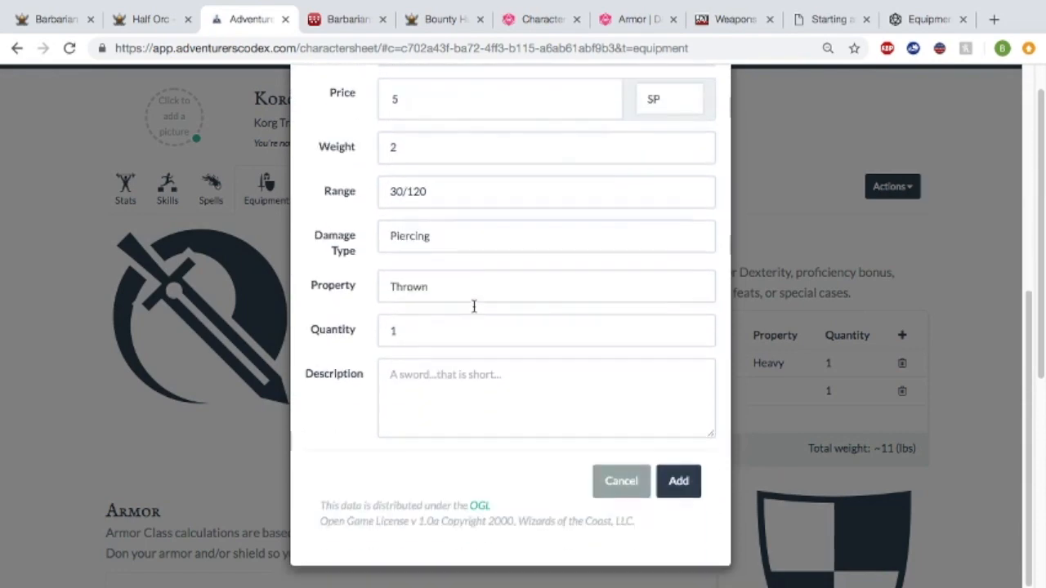
{"action": "left_click", "coordinate": [683, 482]}
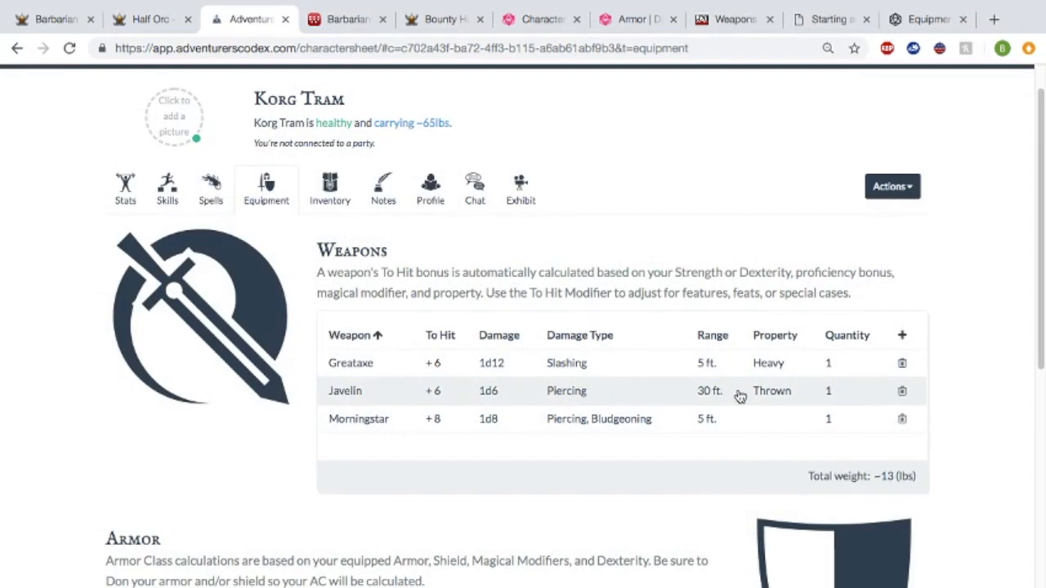
Edit the Javelin so that its Quantity is 4, and save the weapon.
{"action": "left_click", "coordinate": [738, 392]}
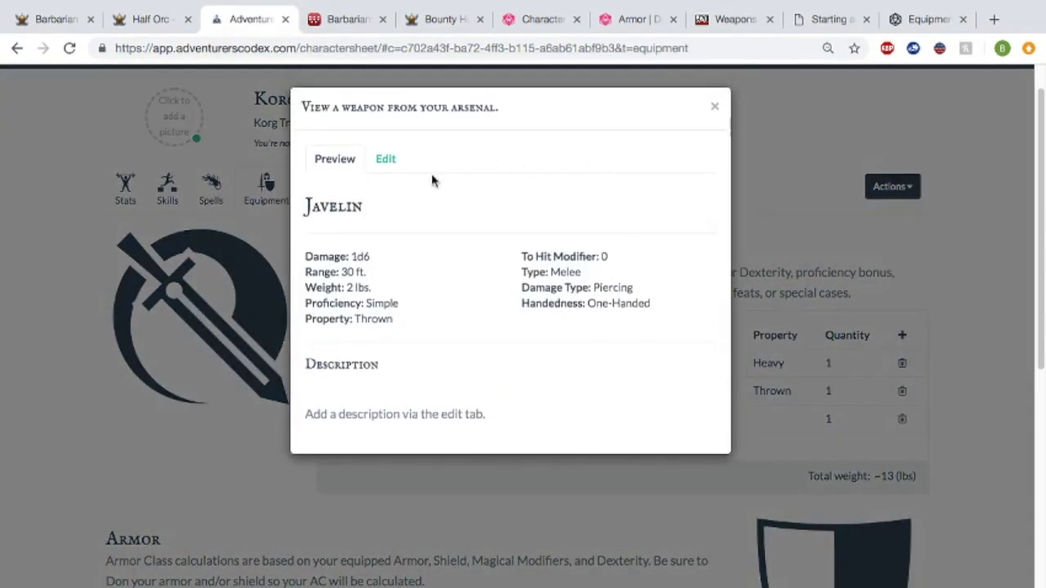
{"action": "left_click", "coordinate": [389, 176]}
{"action": "scroll", "coordinate": [419, 334], "scroll_direction": "down", "scroll_amount": 3}
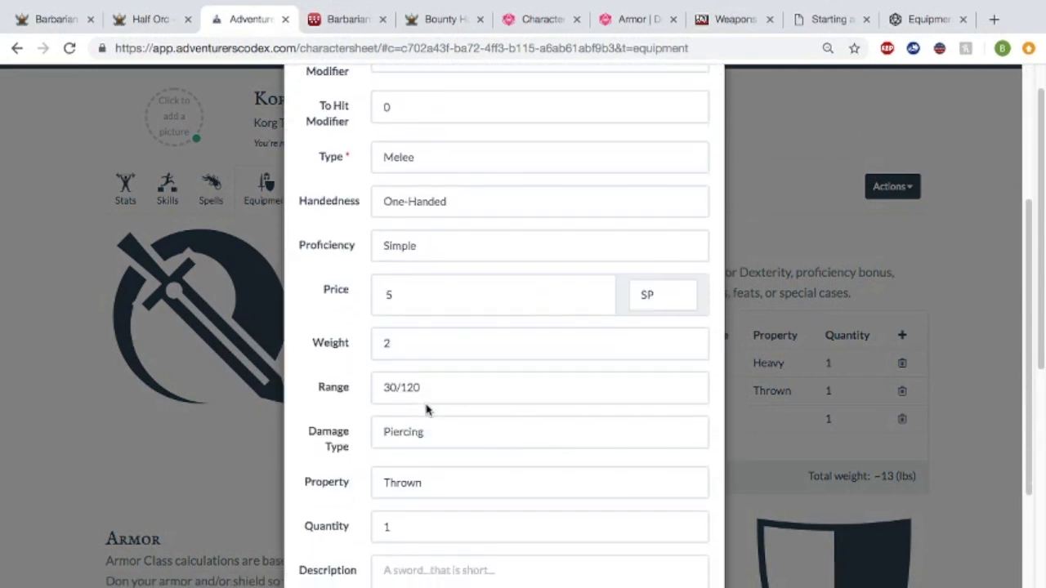
{"action": "left_click", "coordinate": [411, 499]}
{"action": "key", "text": "BackSpace"}
{"action": "type", "text": "4"}
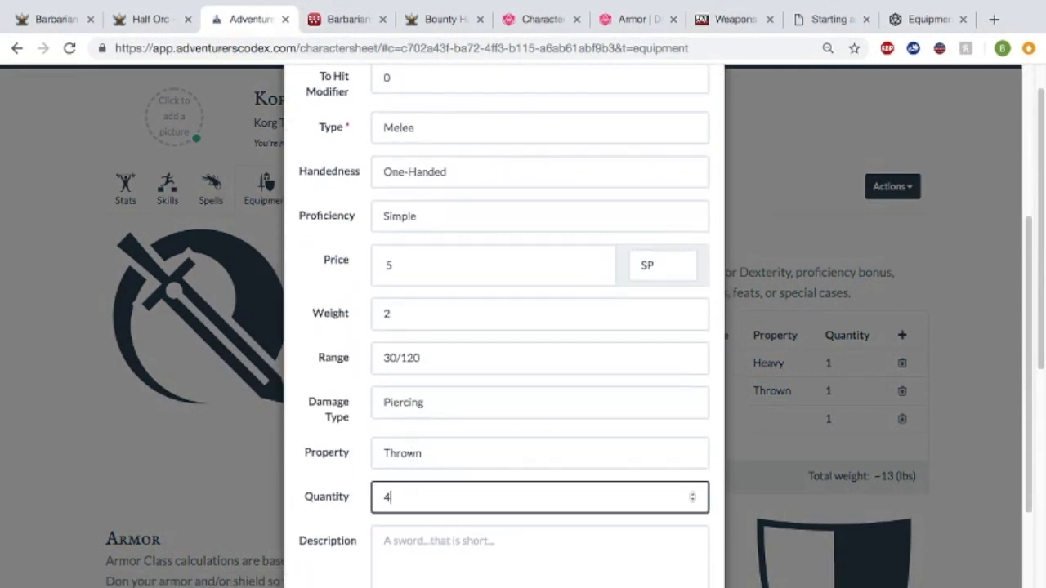
{"action": "scroll", "coordinate": [411, 499], "scroll_direction": "down", "scroll_amount": 2}
{"action": "left_click", "coordinate": [673, 531]}
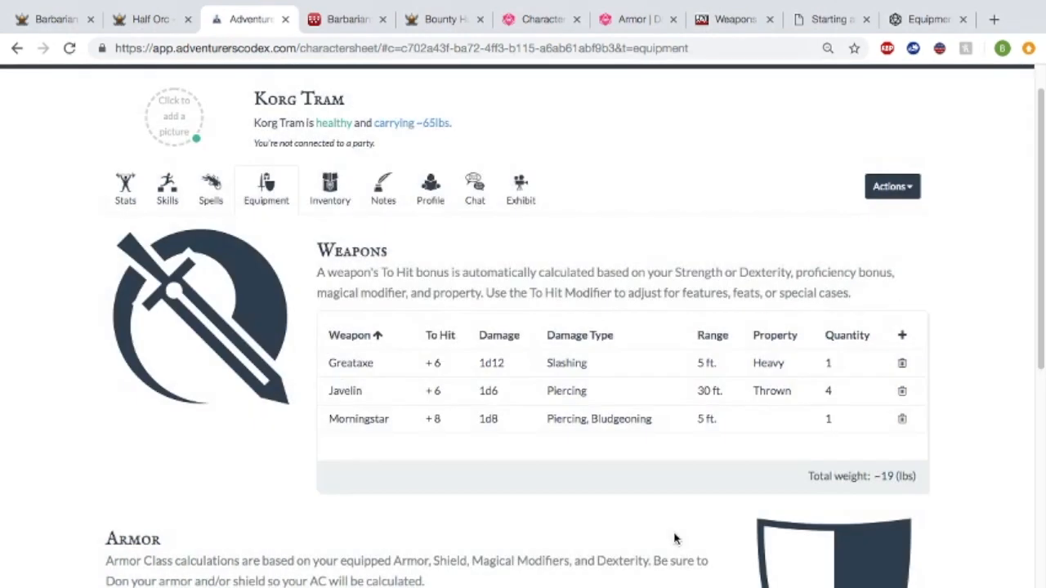
Review the weapons and armor lists, and examine all the items in the character's inventory.
{"action": "scroll", "coordinate": [677, 537], "scroll_direction": "down", "scroll_amount": 3}
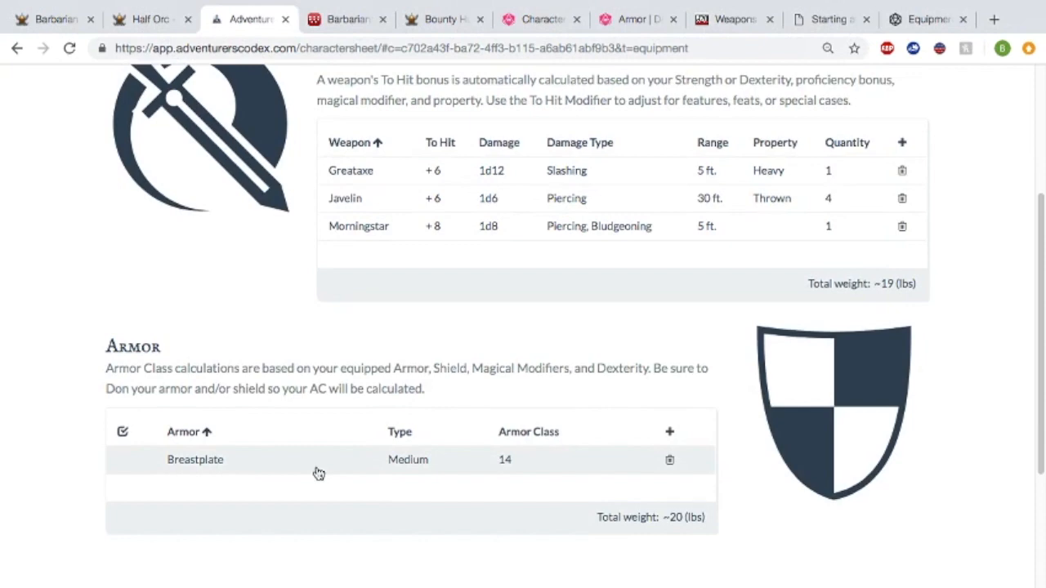
{"action": "scroll", "coordinate": [319, 474], "scroll_direction": "up", "scroll_amount": 1}
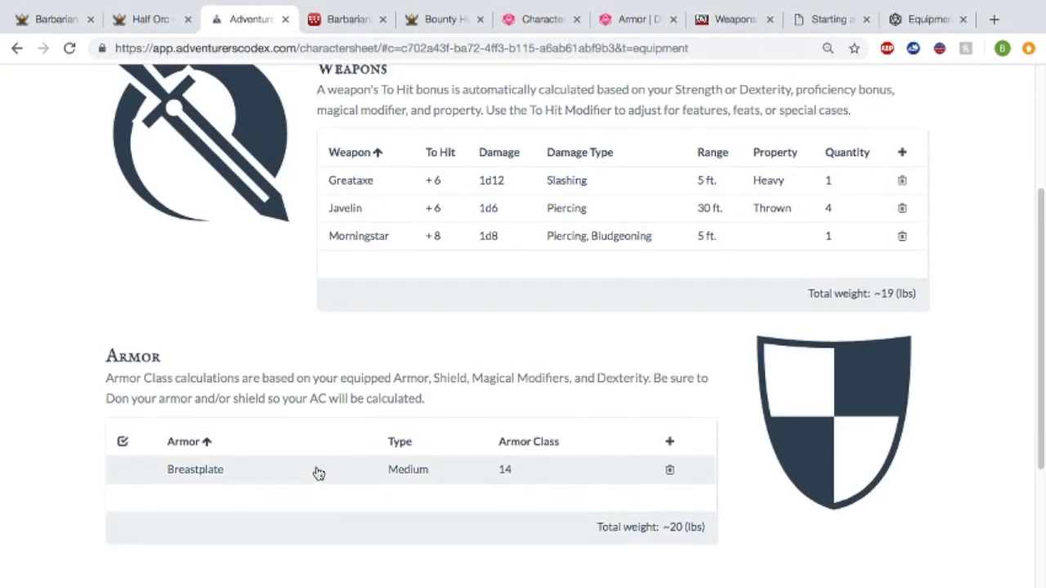
{"action": "scroll", "coordinate": [318, 474], "scroll_direction": "up", "scroll_amount": 5}
{"action": "left_click", "coordinate": [329, 229]}
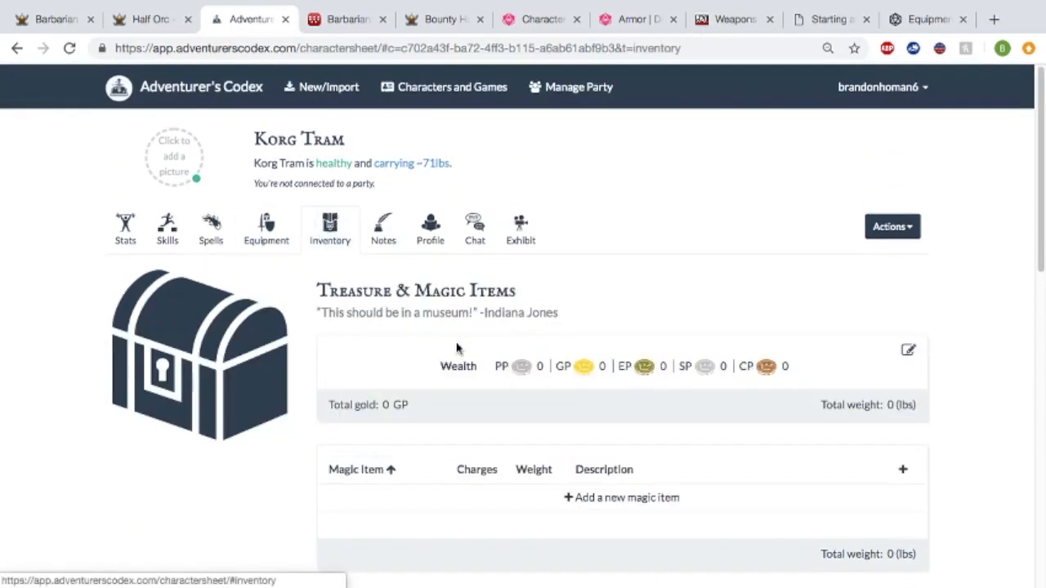
{"action": "scroll", "coordinate": [445, 341], "scroll_direction": "down", "scroll_amount": 6}
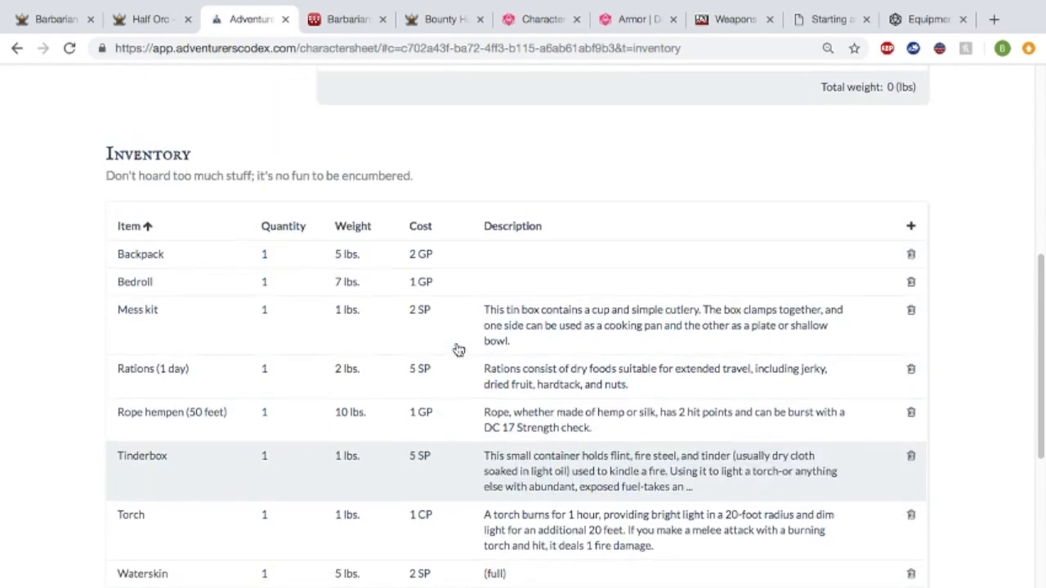
{"action": "scroll", "coordinate": [458, 350], "scroll_direction": "down", "scroll_amount": 2}
{"action": "scroll", "coordinate": [459, 349], "scroll_direction": "up", "scroll_amount": 3}
{"action": "scroll", "coordinate": [458, 350], "scroll_direction": "down", "scroll_amount": 3}
{"action": "scroll", "coordinate": [459, 350], "scroll_direction": "up", "scroll_amount": 4}
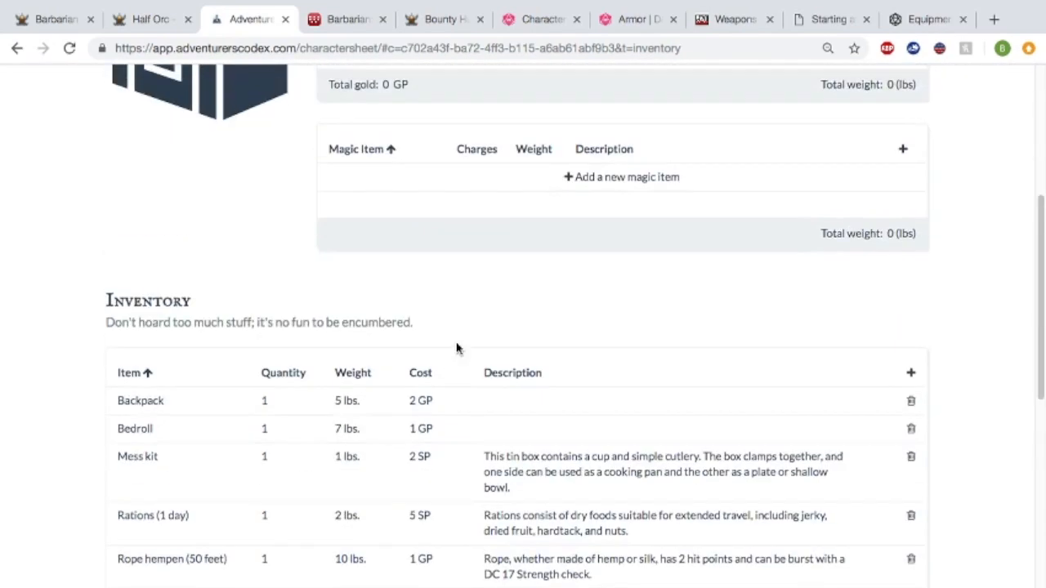
{"action": "scroll", "coordinate": [456, 349], "scroll_direction": "down", "scroll_amount": 4}
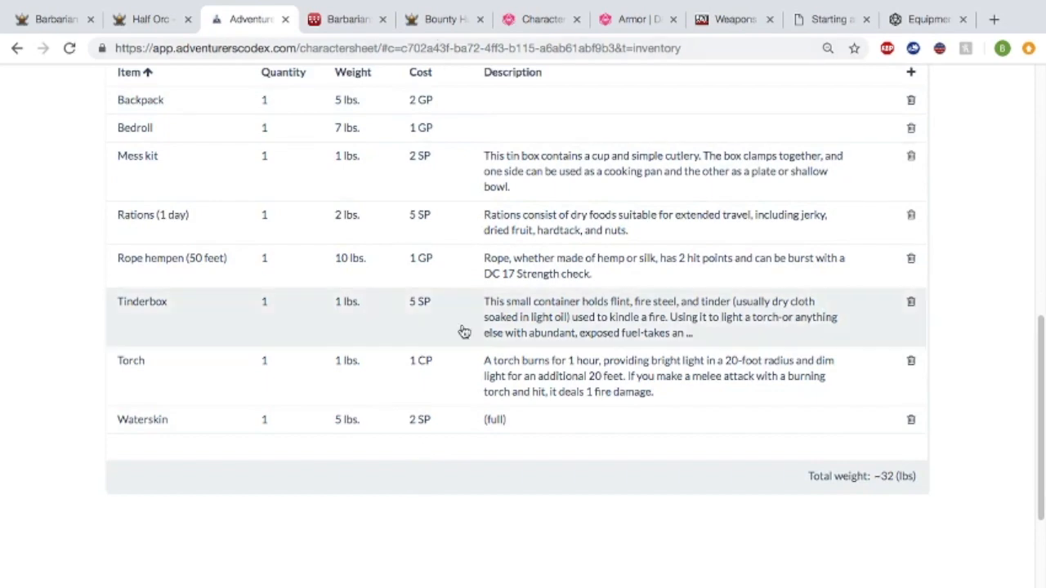
Check the treasure and magic items section, and consult the Starting at Higher Levels PDF for additional gold and magic items.
{"action": "scroll", "coordinate": [460, 329], "scroll_direction": "up", "scroll_amount": 1}
{"action": "scroll", "coordinate": [444, 467], "scroll_direction": "up", "scroll_amount": 5}
{"action": "scroll", "coordinate": [444, 468], "scroll_direction": "up", "scroll_amount": 1}
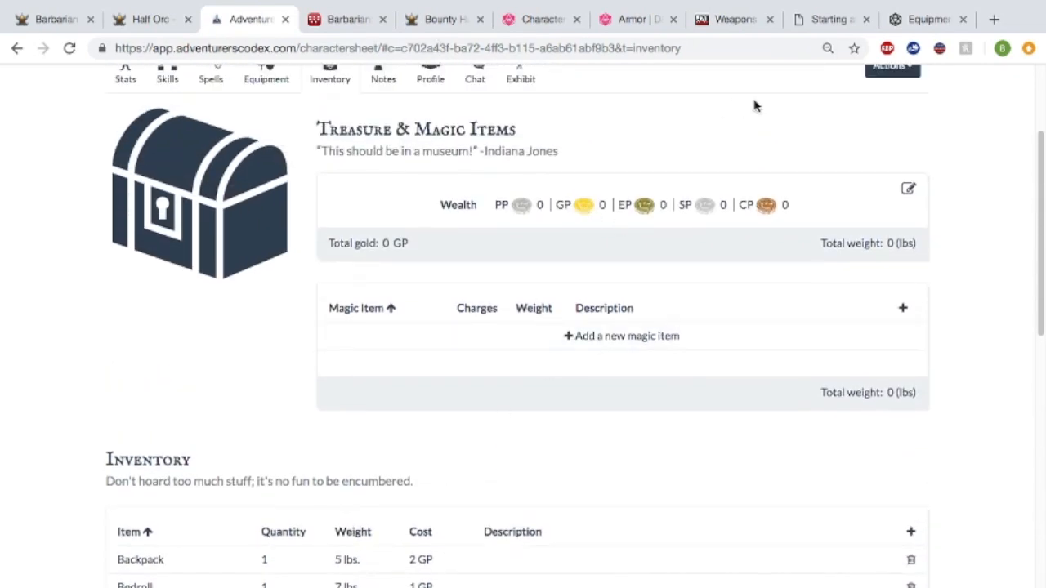
{"action": "mouse_move", "coordinate": [813, 3]}
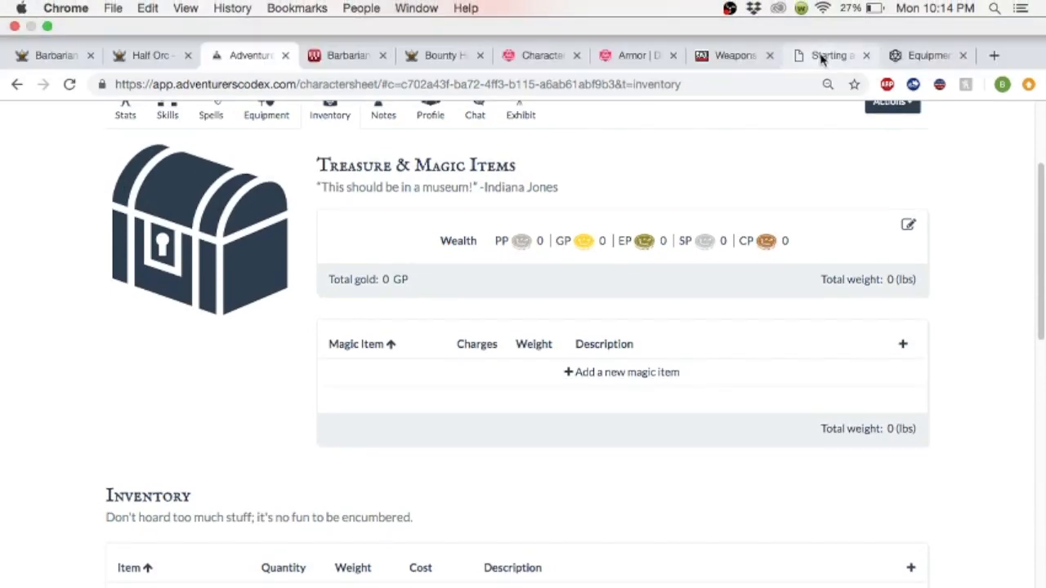
{"action": "left_click", "coordinate": [821, 57]}
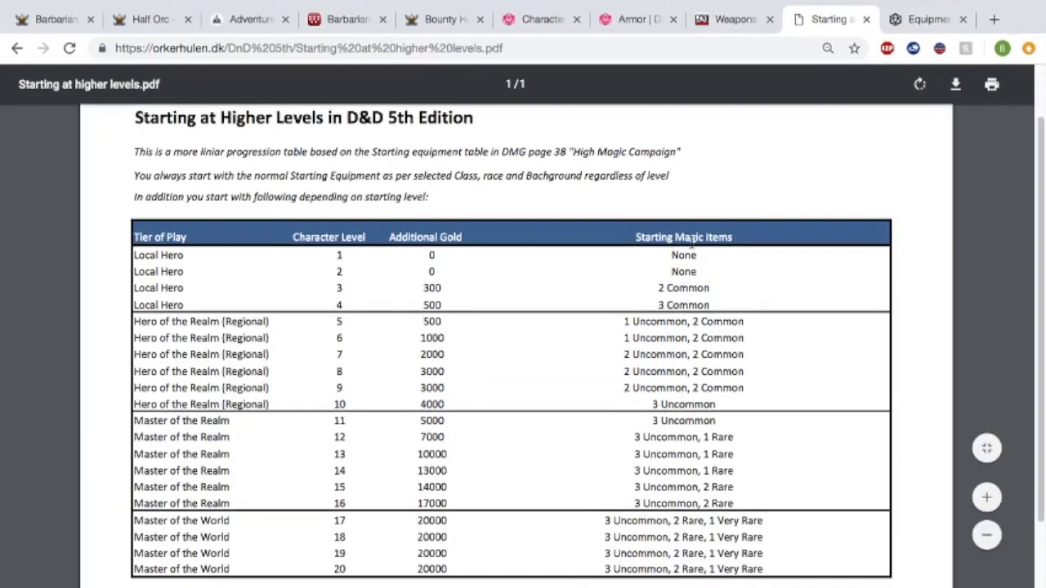
Look up the barbarian's class starting wealth on the Equipment wiki page and the additional gold for level 3 in the Starting at Higher Levels PDF.
{"action": "scroll", "coordinate": [691, 240], "scroll_direction": "down", "scroll_amount": 1}
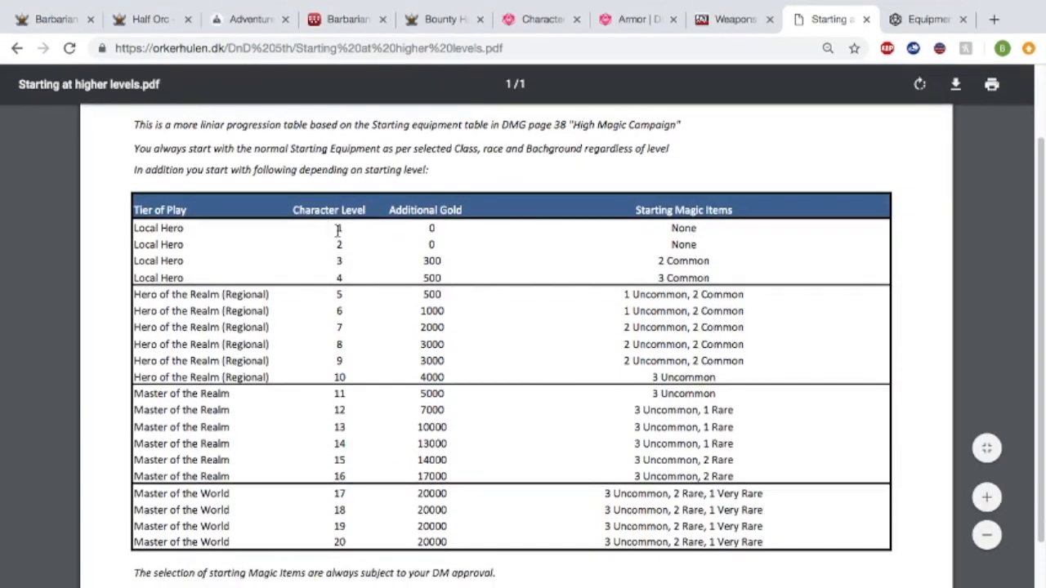
{"action": "scroll", "coordinate": [343, 235], "scroll_direction": "up", "scroll_amount": 1}
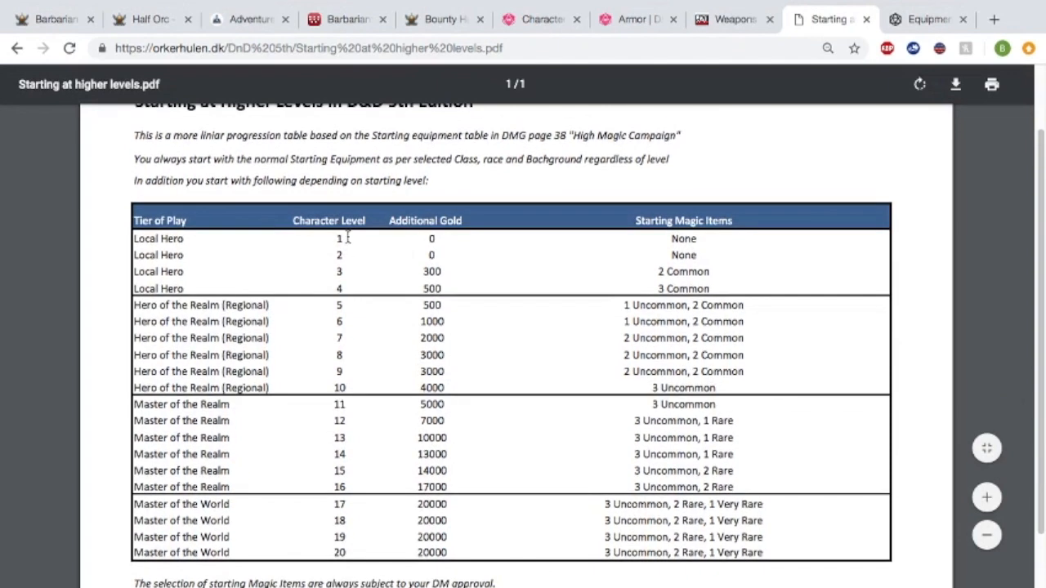
{"action": "left_click", "coordinate": [65, 16]}
{"action": "key", "text": "ctrl+9"}
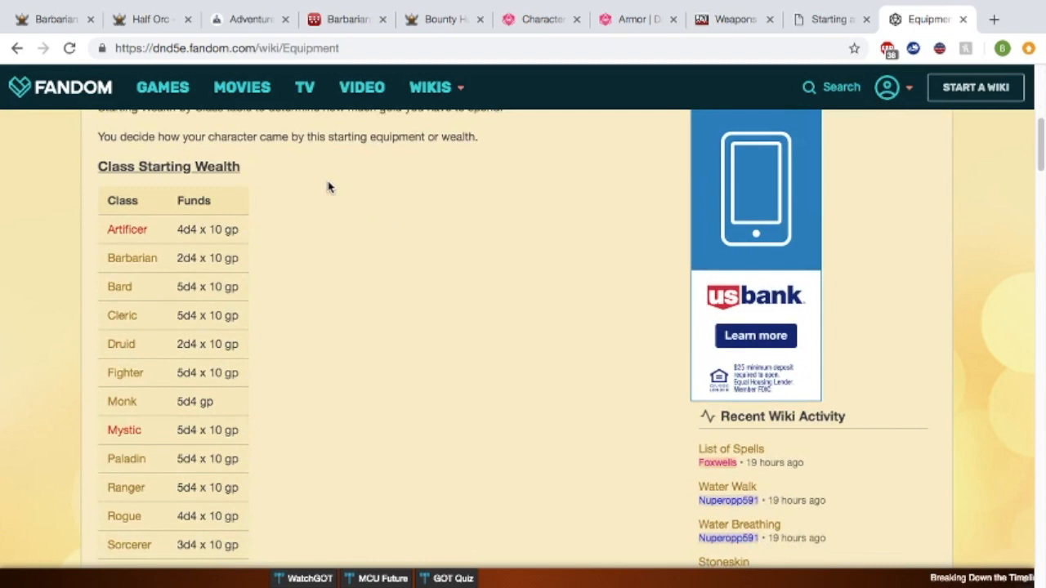
{"action": "scroll", "coordinate": [277, 226], "scroll_direction": "down", "scroll_amount": 1}
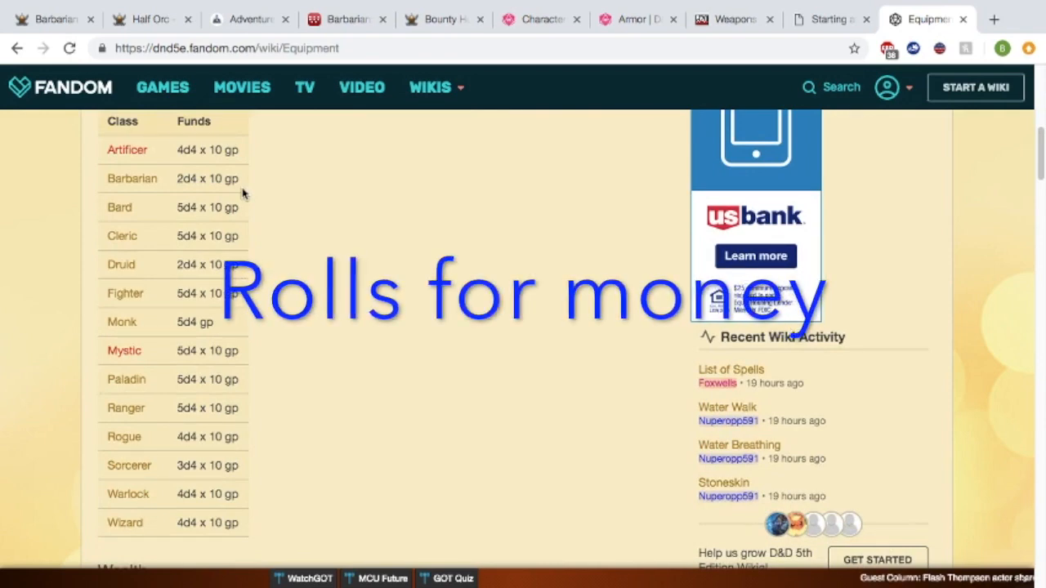
{"action": "left_click", "coordinate": [817, 20]}
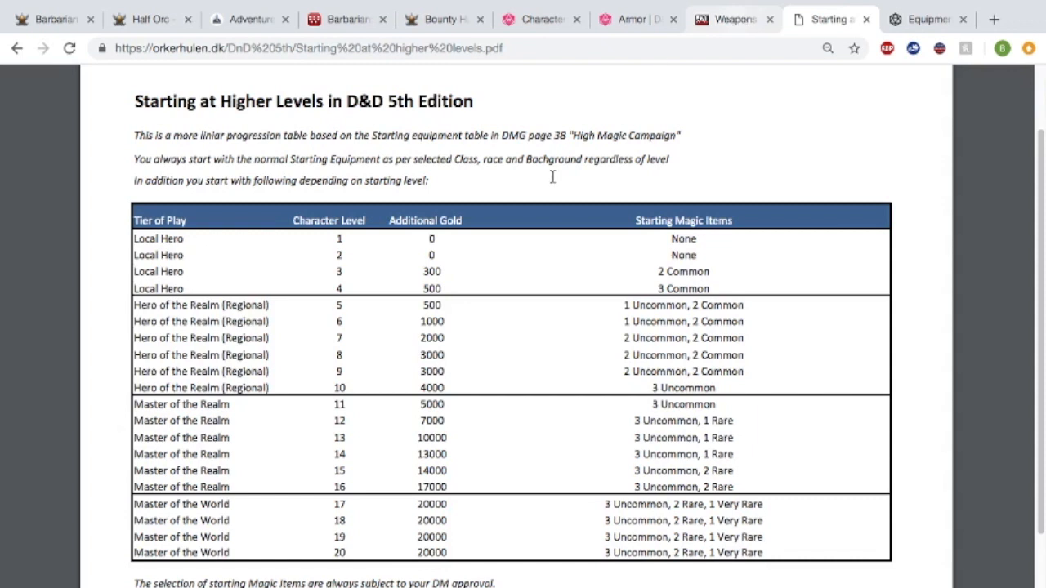
{"action": "left_click_drag", "start_coordinate": [424, 270], "coordinate": [475, 270]}
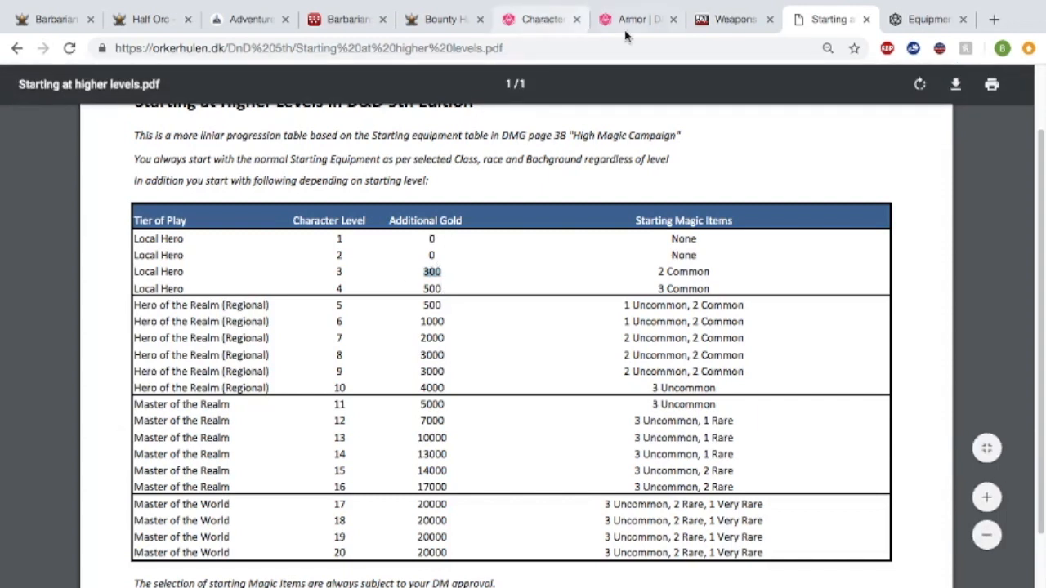
On the Adventurer's Codex character sheet, set the character's gold pieces (GP) to 420 and save the wealth.
{"action": "left_click", "coordinate": [245, 19]}
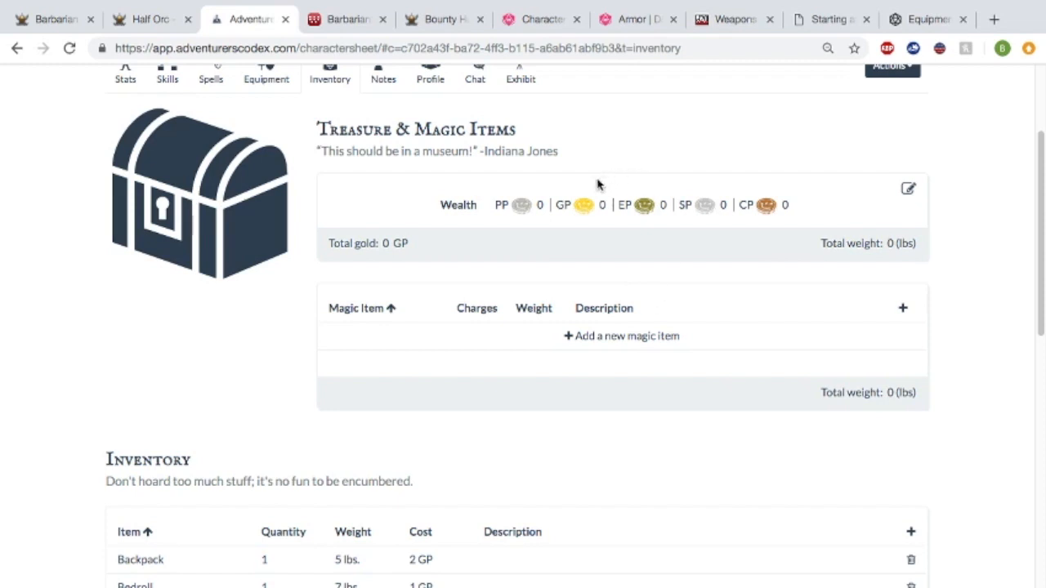
{"action": "left_click", "coordinate": [908, 189]}
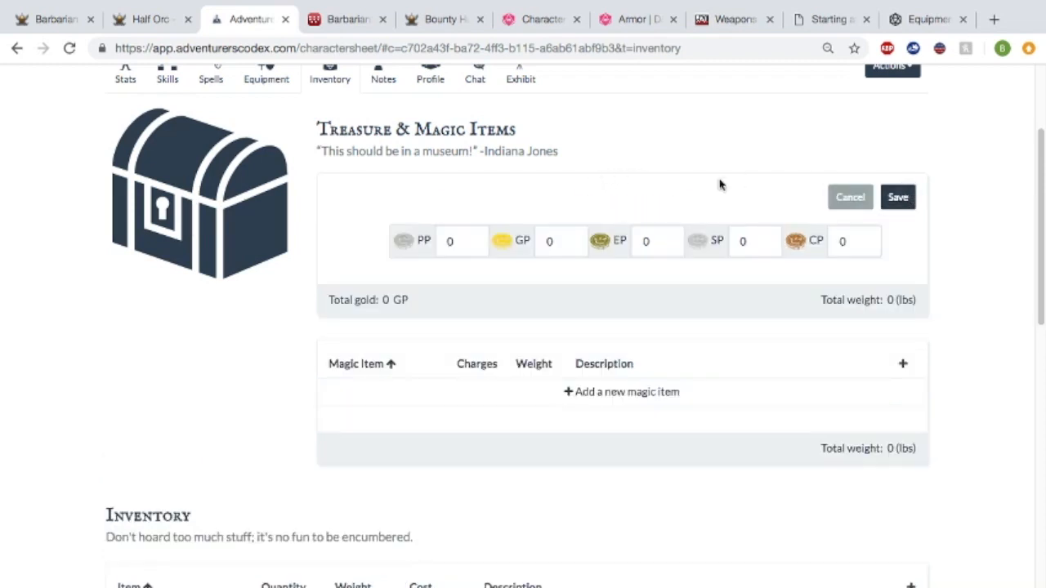
{"action": "left_click", "coordinate": [546, 242]}
{"action": "type", "text": "42"}
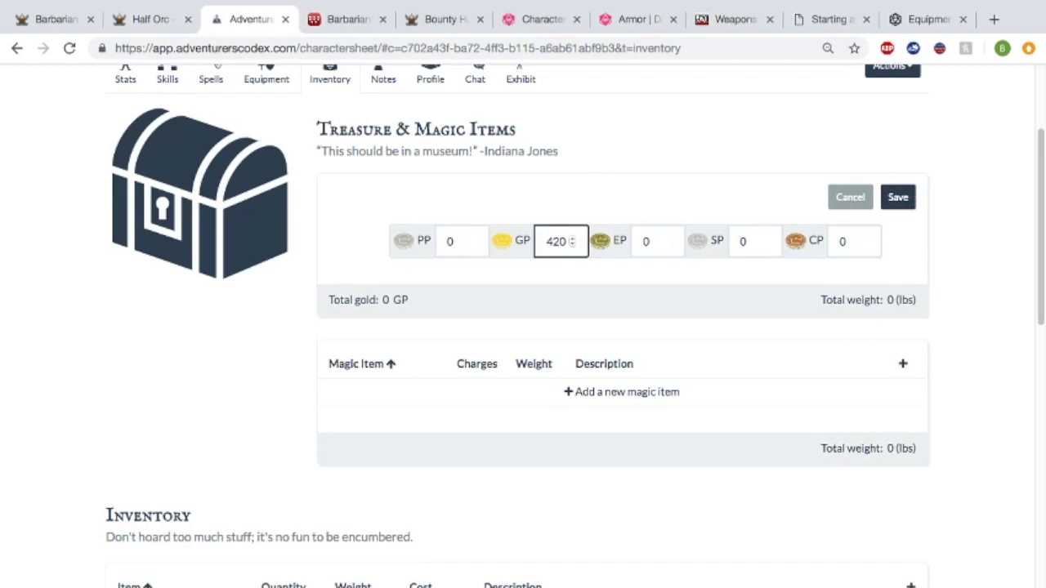
{"action": "left_click", "coordinate": [900, 203]}
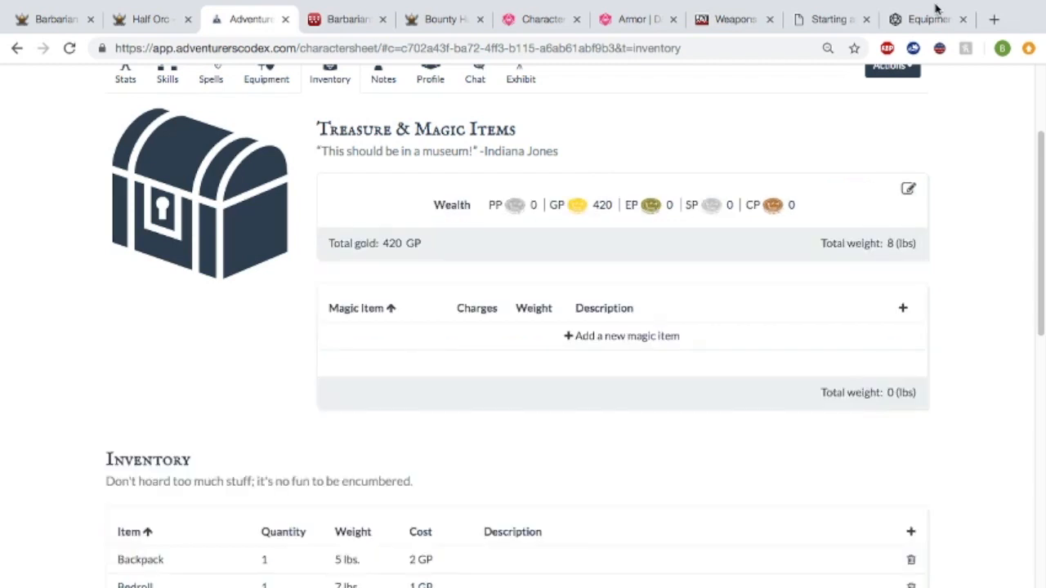
Examine the coin Exchange Rates table on the Equipment wiki page, including the electrum values.
{"action": "left_click", "coordinate": [923, 20]}
{"action": "scroll", "coordinate": [535, 244], "scroll_direction": "down", "scroll_amount": 10}
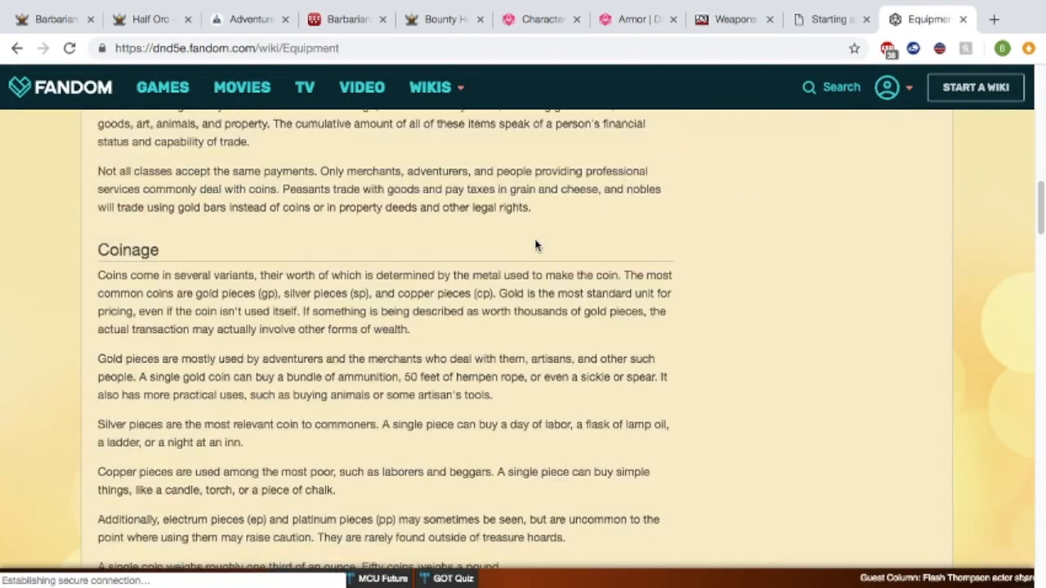
{"action": "scroll", "coordinate": [535, 245], "scroll_direction": "up", "scroll_amount": 1}
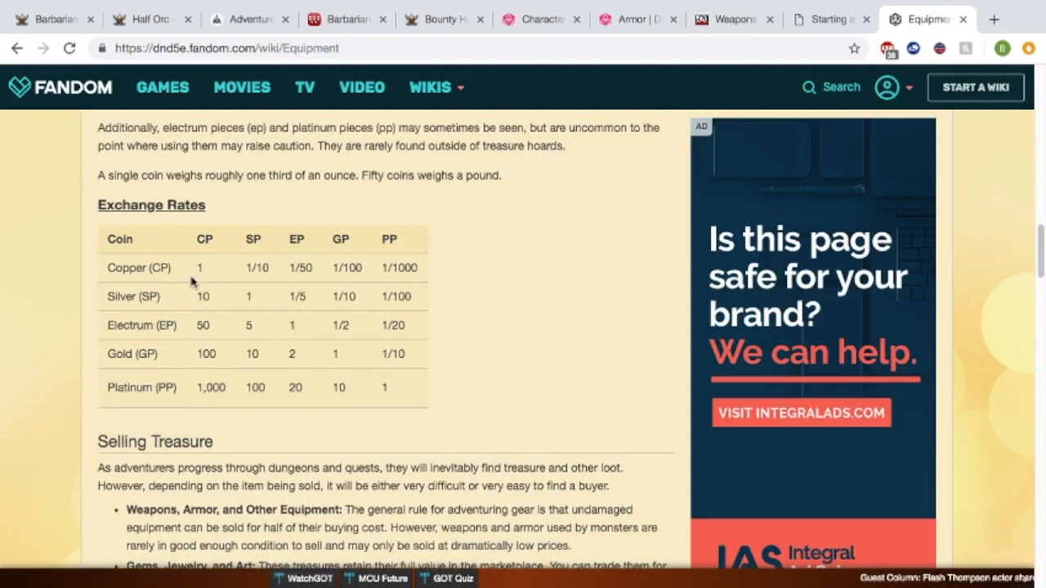
{"action": "left_click_drag", "start_coordinate": [198, 268], "coordinate": [432, 275]}
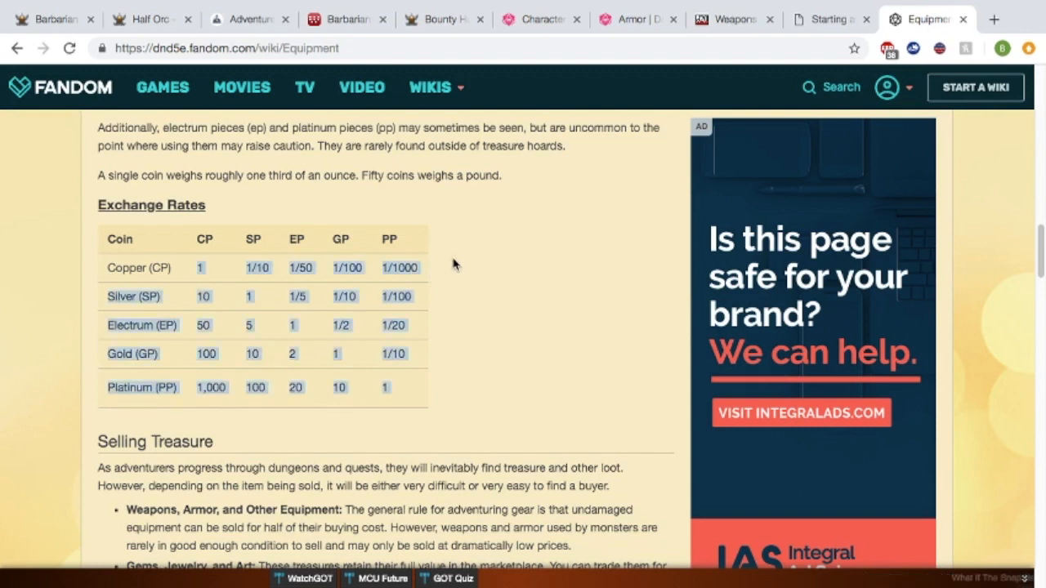
{"action": "left_click", "coordinate": [454, 263]}
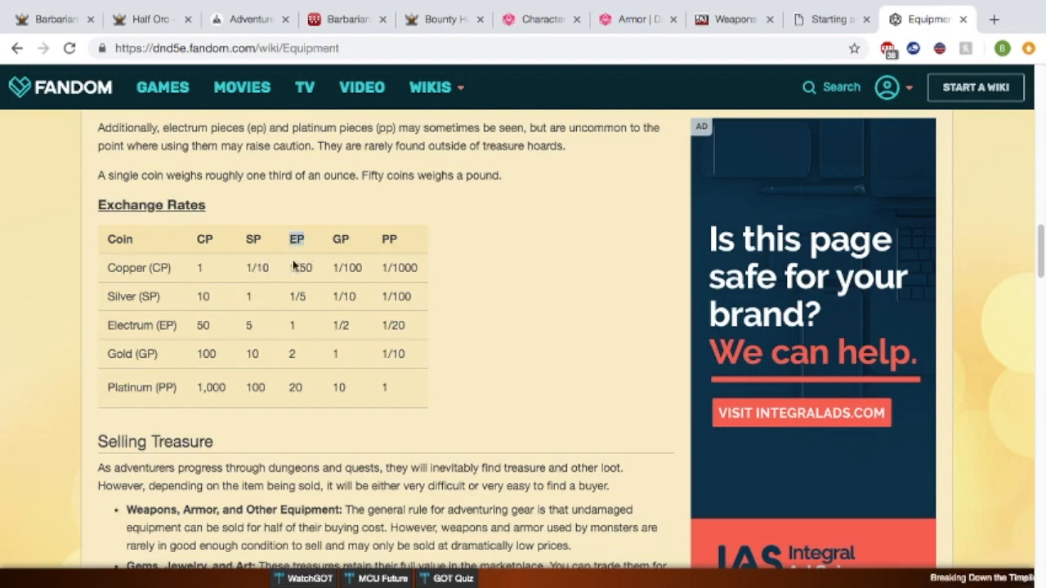
{"action": "left_click_drag", "start_coordinate": [290, 239], "coordinate": [301, 381]}
{"action": "left_click", "coordinate": [92, 343]}
{"action": "left_click_drag", "start_coordinate": [107, 325], "coordinate": [418, 328]}
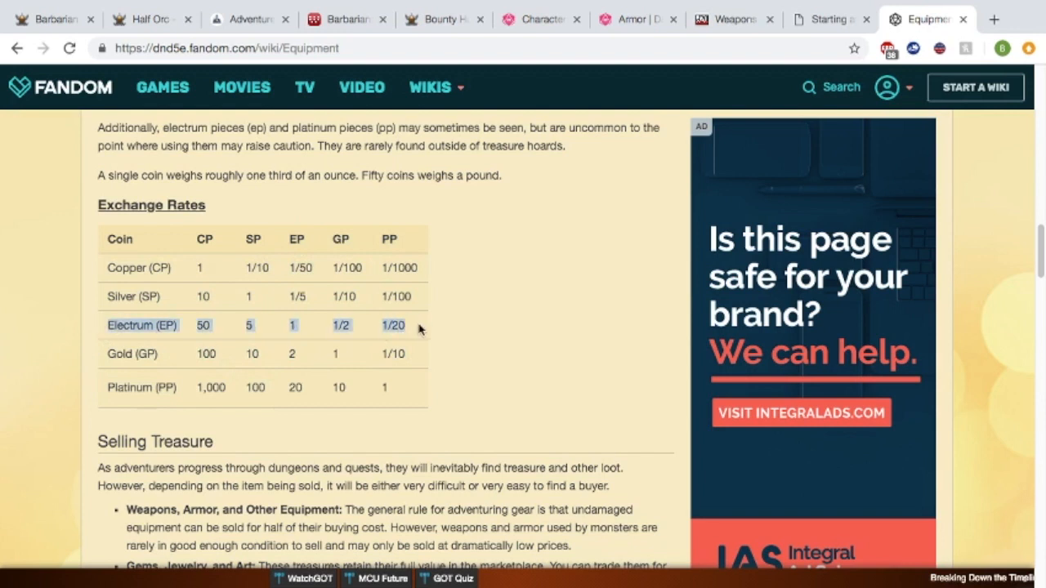
{"action": "left_click", "coordinate": [462, 331]}
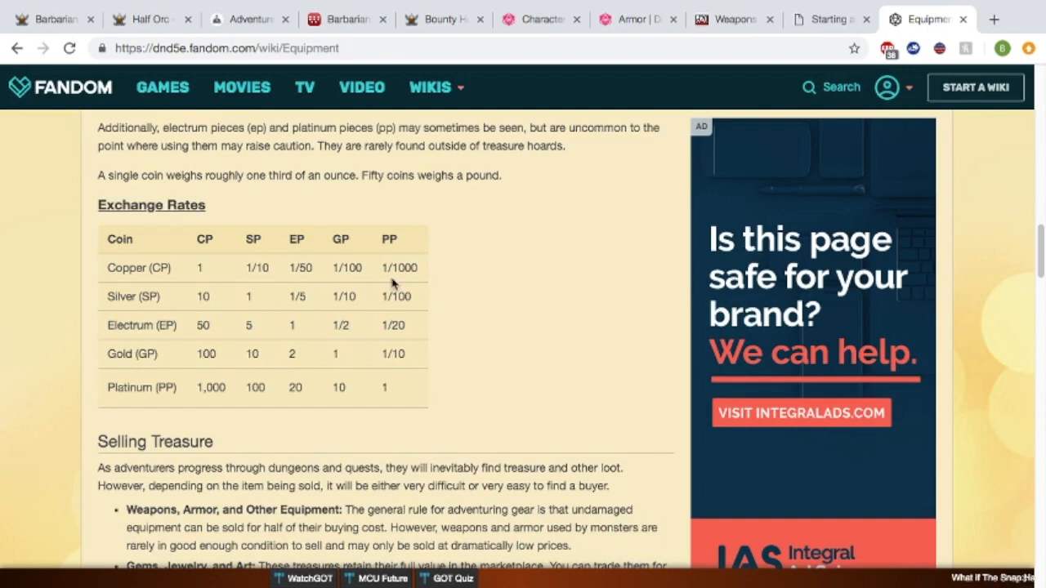
Return to the character sheet and review its inventory, treasure and magic items, notes, and profile details.
{"action": "key", "text": "ctrl+3"}
{"action": "scroll", "coordinate": [691, 523], "scroll_direction": "down", "scroll_amount": 2}
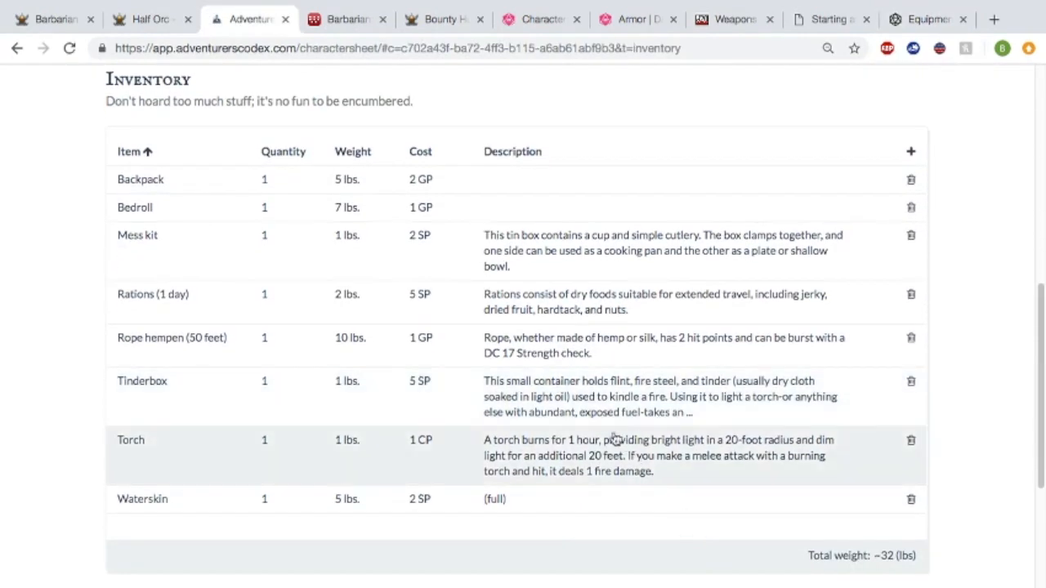
{"action": "scroll", "coordinate": [613, 437], "scroll_direction": "up", "scroll_amount": 1}
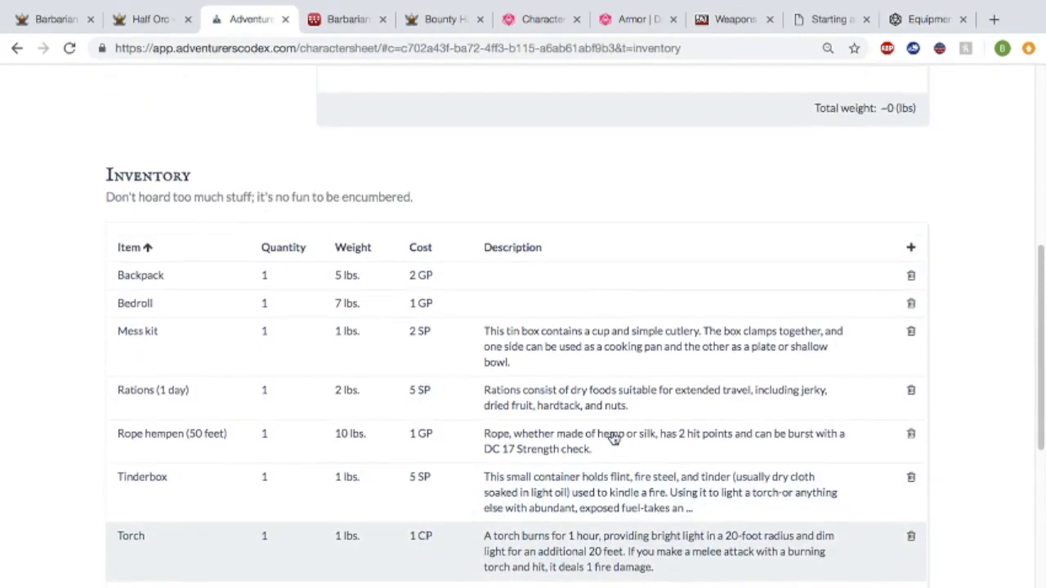
{"action": "scroll", "coordinate": [613, 437], "scroll_direction": "down", "scroll_amount": 2}
{"action": "scroll", "coordinate": [613, 437], "scroll_direction": "up", "scroll_amount": 1}
{"action": "scroll", "coordinate": [613, 437], "scroll_direction": "up", "scroll_amount": 10}
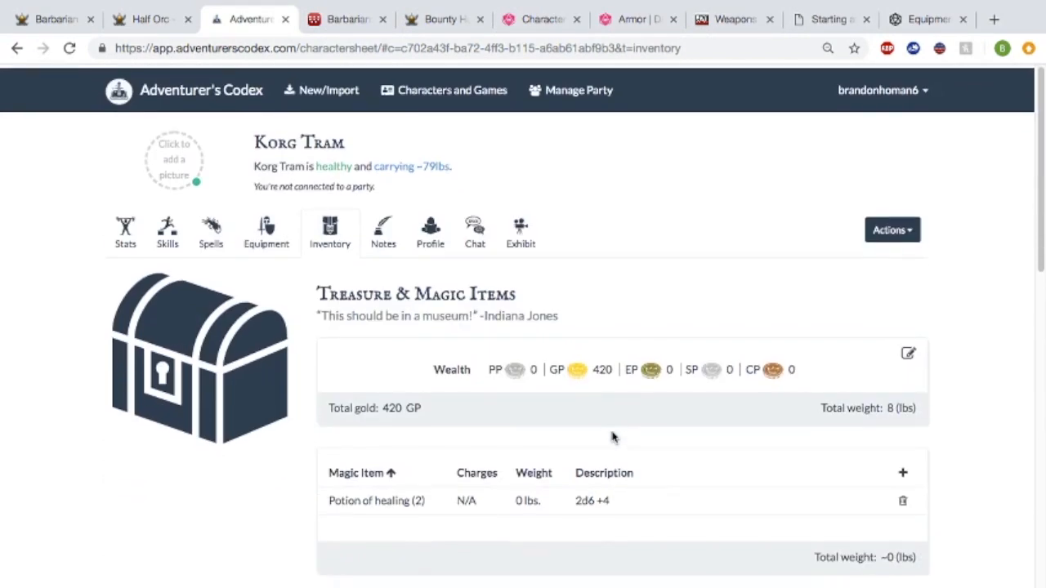
{"action": "left_click", "coordinate": [384, 231]}
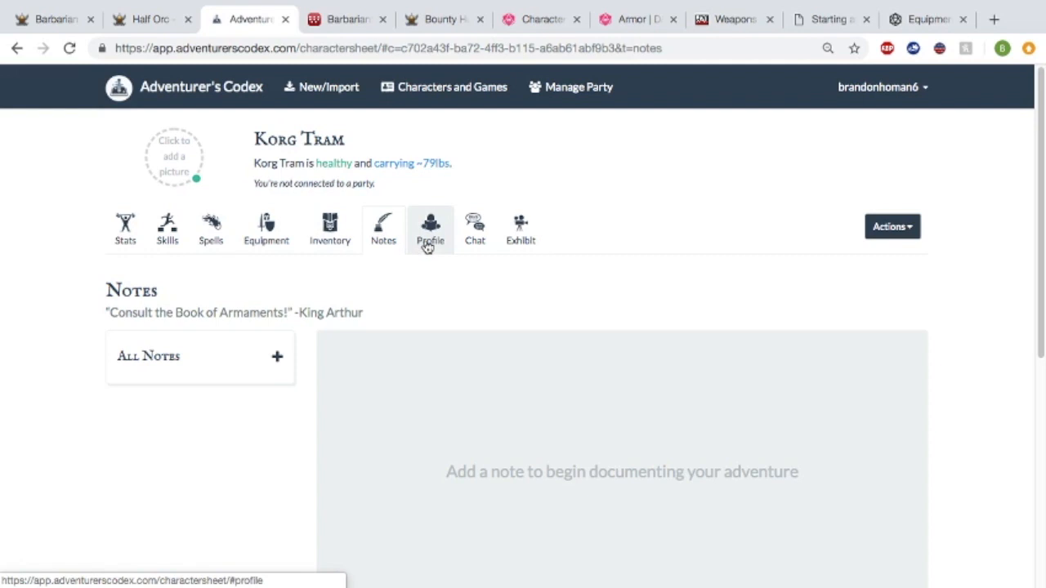
{"action": "left_click", "coordinate": [426, 247]}
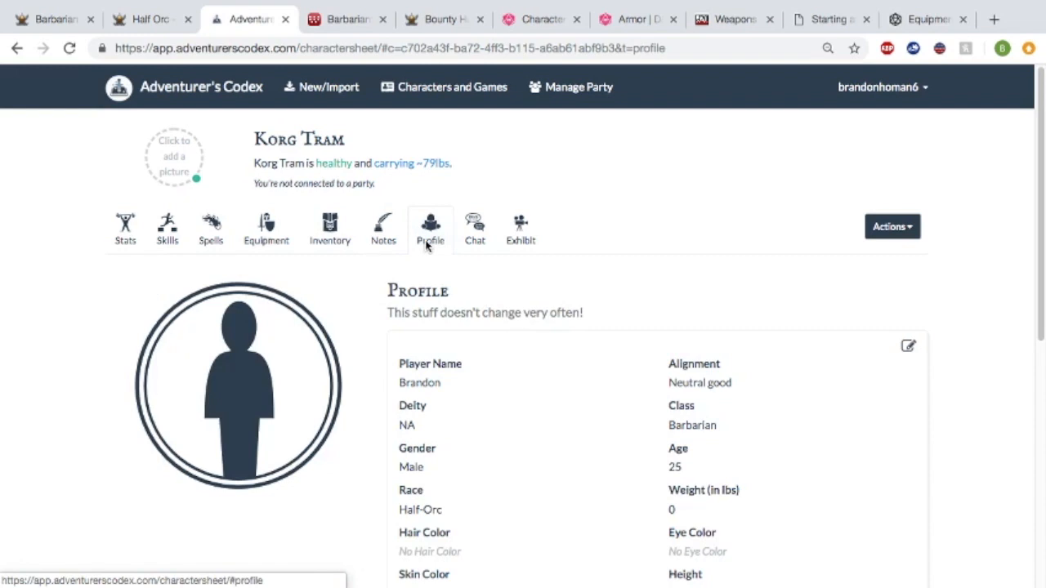
{"action": "scroll", "coordinate": [621, 246], "scroll_direction": "down", "scroll_amount": 3}
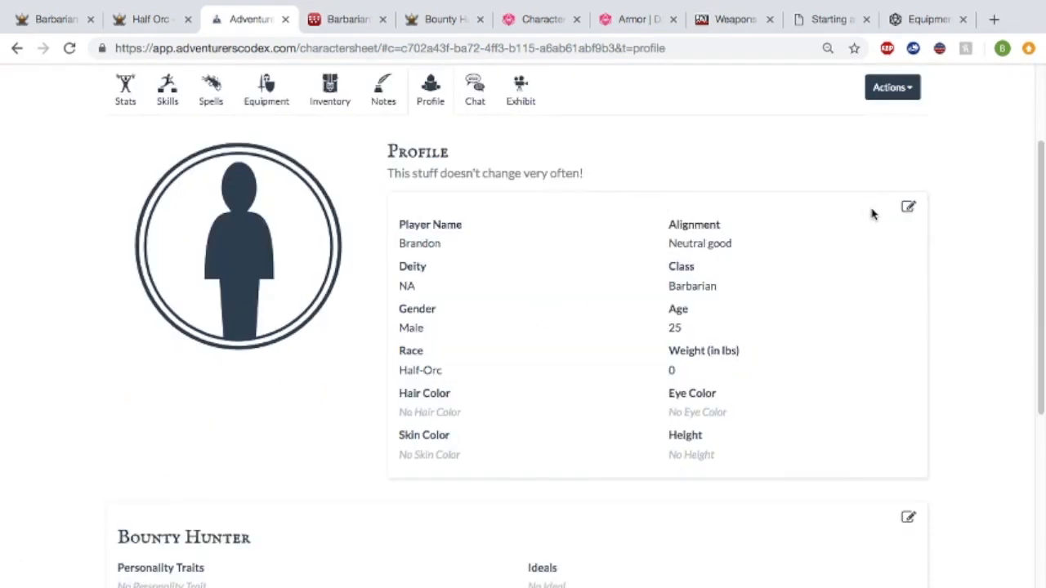
Read the Half-Orc race page's additional information on skin pigmentation, build, height and weight.
{"action": "left_click", "coordinate": [141, 21]}
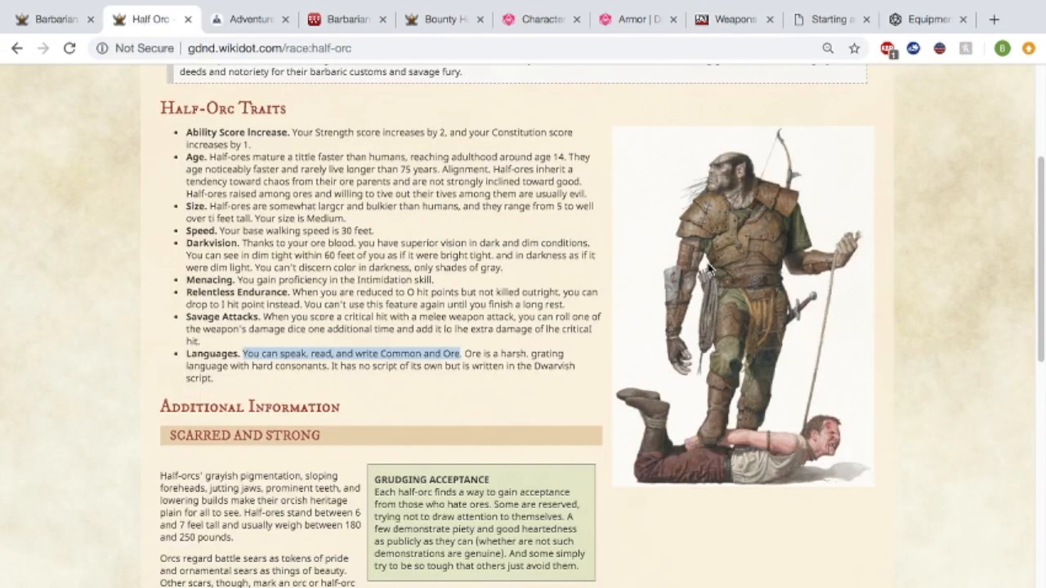
{"action": "scroll", "coordinate": [709, 270], "scroll_direction": "down", "scroll_amount": 2}
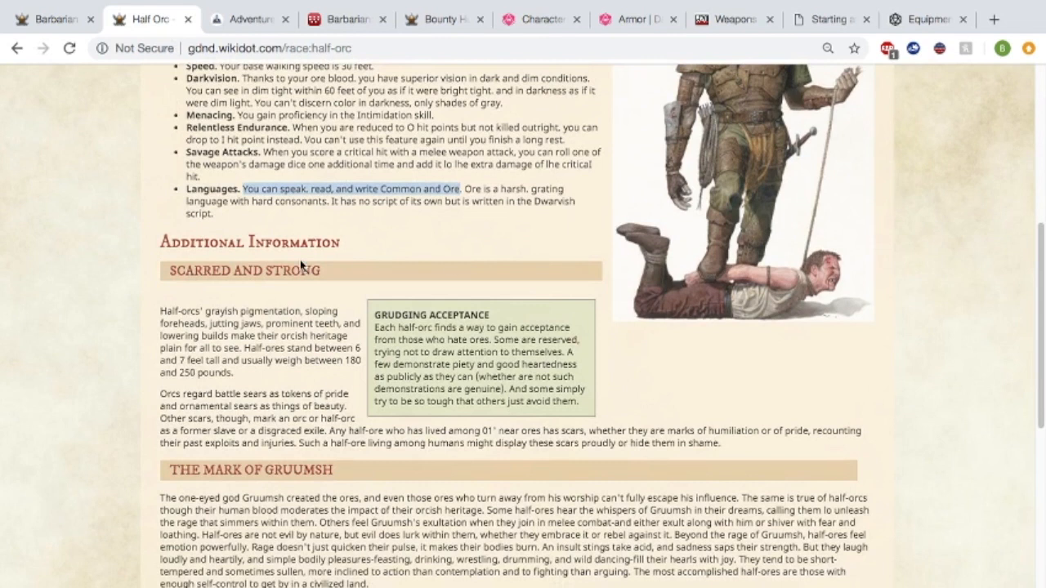
{"action": "left_click_drag", "start_coordinate": [159, 311], "coordinate": [333, 374]}
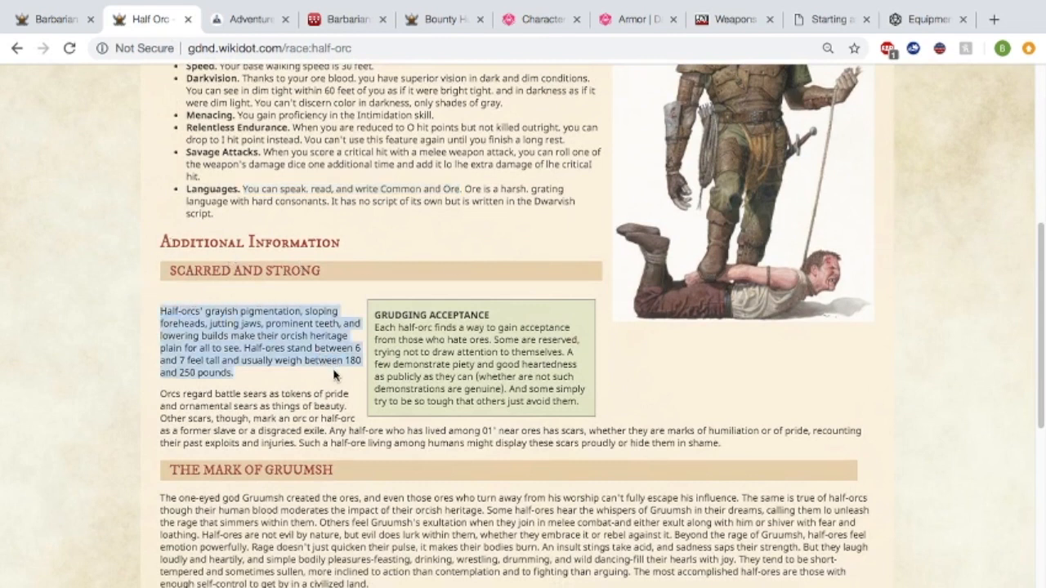
{"action": "scroll", "coordinate": [325, 374], "scroll_direction": "down", "scroll_amount": 3}
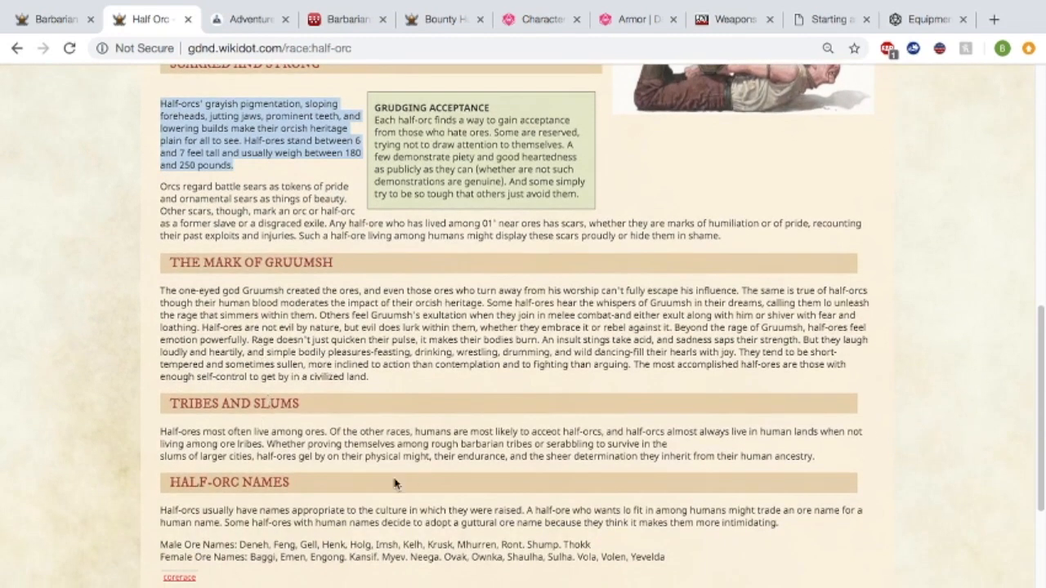
{"action": "scroll", "coordinate": [513, 585], "scroll_direction": "up", "scroll_amount": 1}
{"action": "scroll", "coordinate": [511, 585], "scroll_direction": "up", "scroll_amount": 2}
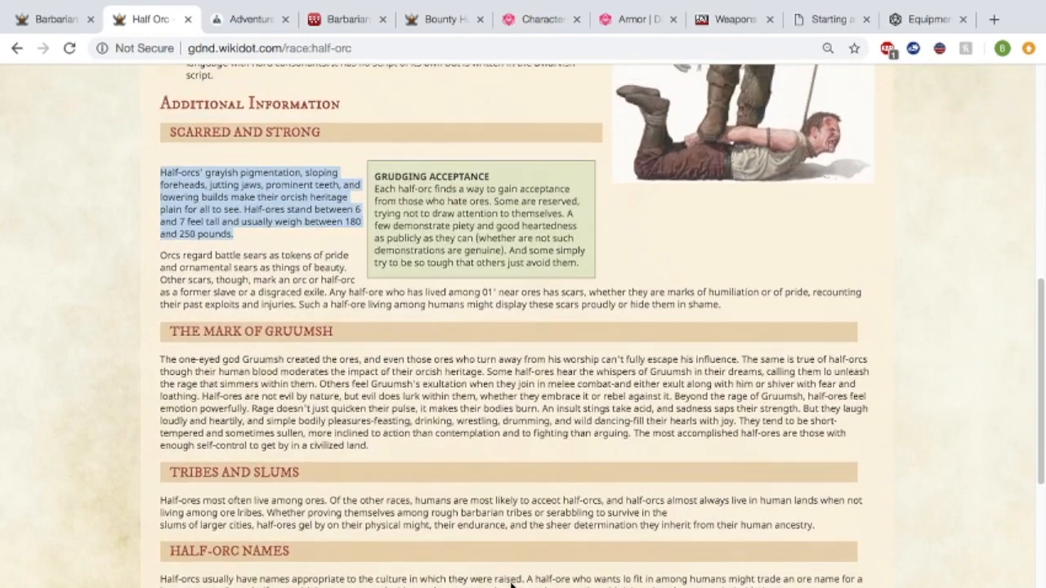
{"action": "left_click", "coordinate": [261, 331]}
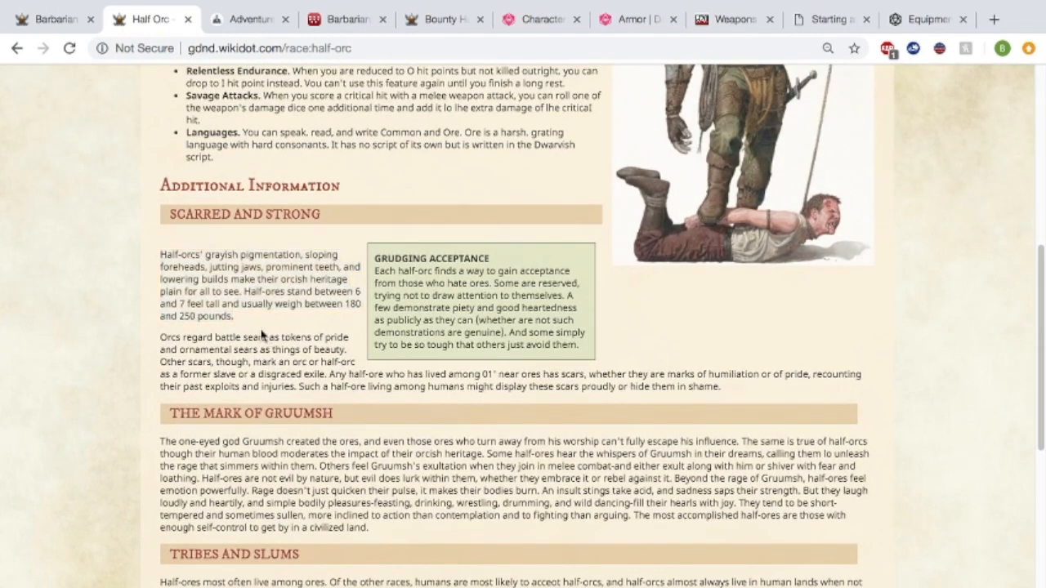
{"action": "scroll", "coordinate": [261, 335], "scroll_direction": "up", "scroll_amount": 1}
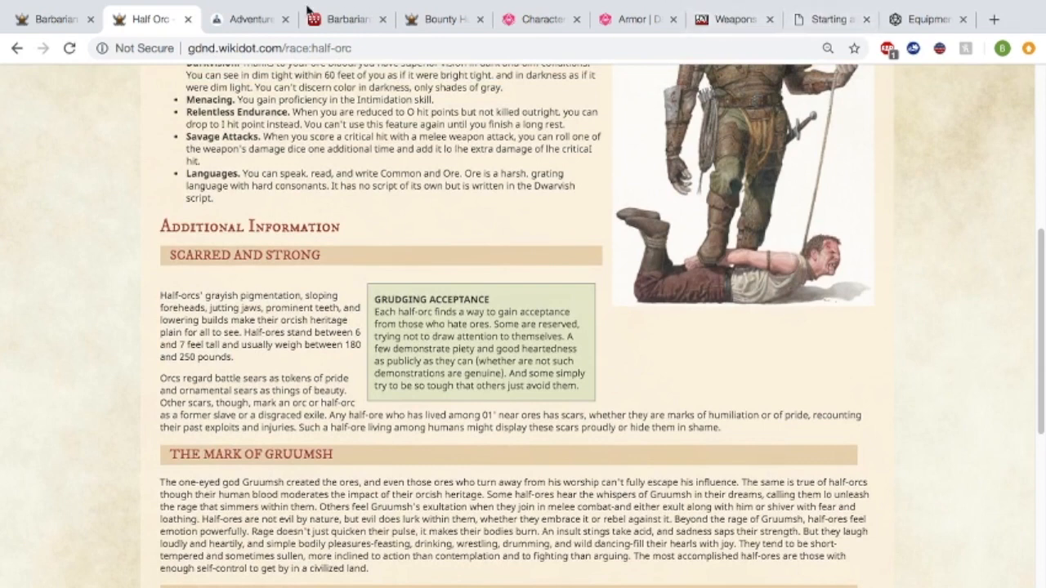
Edit the character's profile, setting Hair Color to "Bald with black lumberjack facial hair" and Skin Color to "Grayish".
{"action": "left_click", "coordinate": [249, 18]}
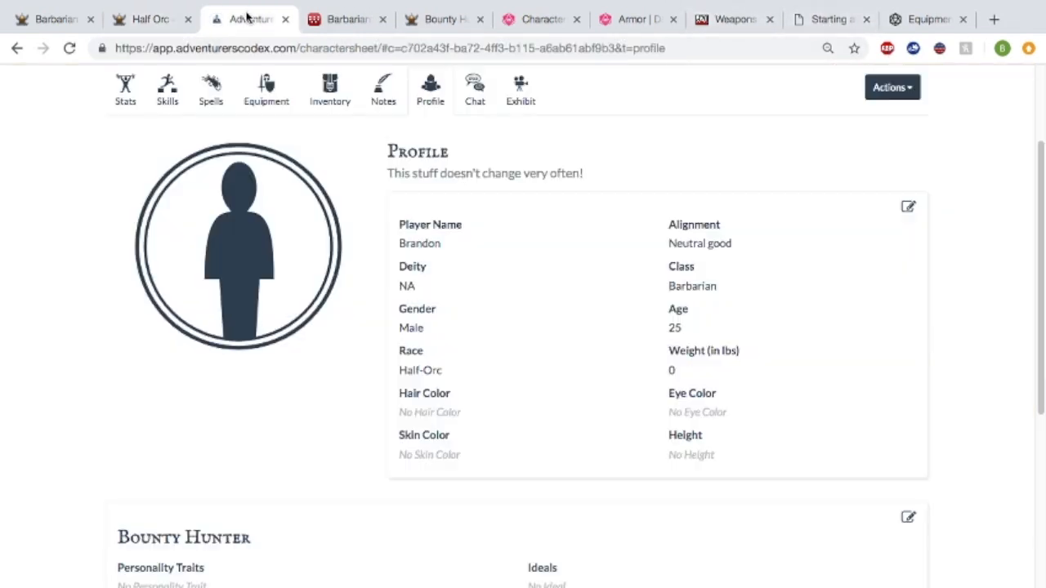
{"action": "left_click", "coordinate": [906, 210]}
{"action": "left_click", "coordinate": [430, 509]}
{"action": "type", "text": "Bald"}
{"action": "scroll", "coordinate": [431, 509], "scroll_direction": "down", "scroll_amount": 1}
{"action": "left_click", "coordinate": [431, 509]}
{"action": "left_click", "coordinate": [438, 454]}
{"action": "type", "text": "with black lumberjack facial hair"}
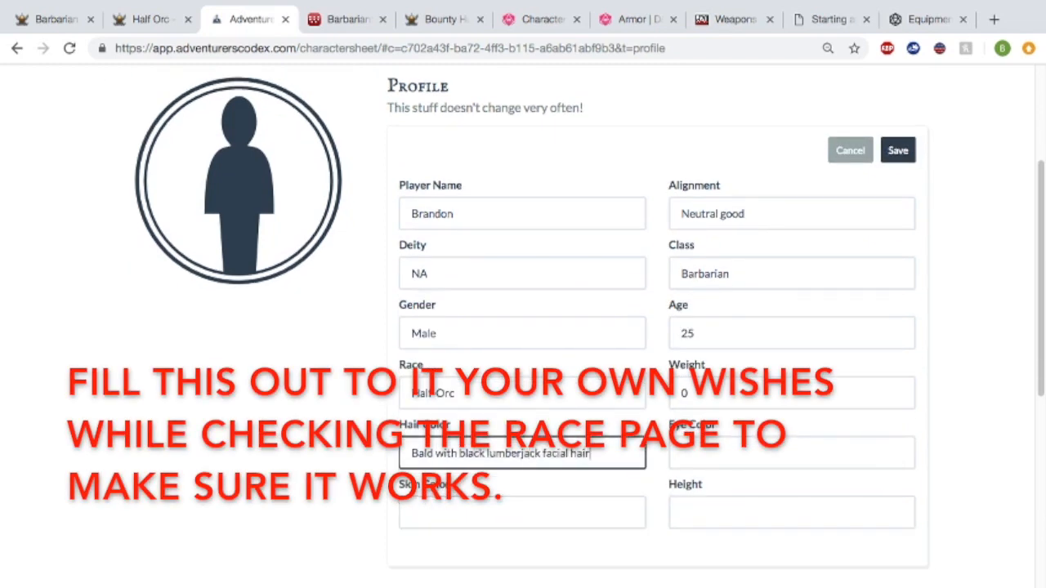
{"action": "key", "text": "Tab"}
{"action": "type", "text": "Grayish"}
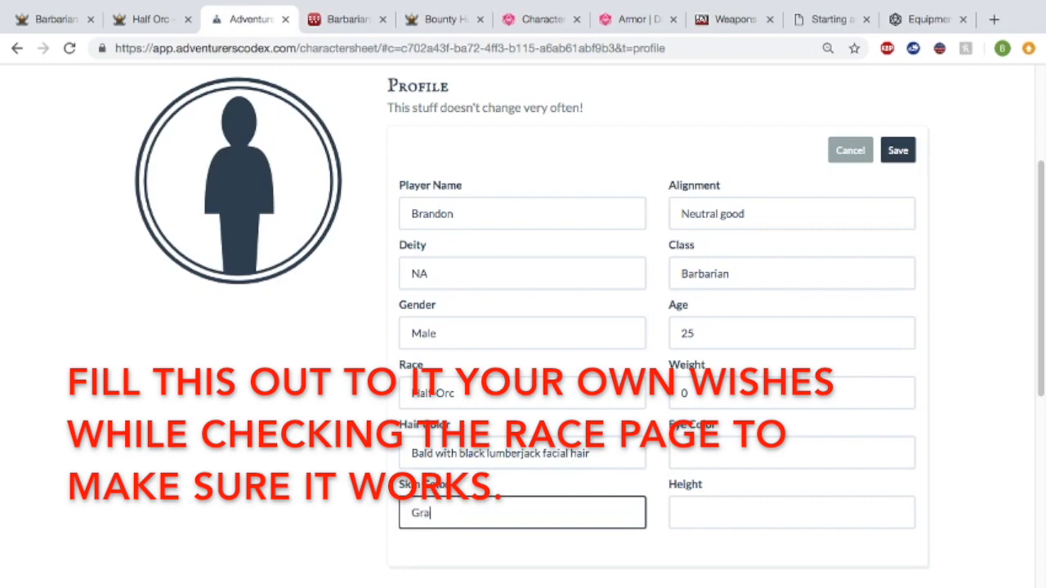
Fill in the profile's Weight as 230, Eye Color as Brown and Height as 6'10", consulting the Half-Orc race page for typical ranges.
{"action": "left_click", "coordinate": [710, 390]}
{"action": "left_click", "coordinate": [151, 19]}
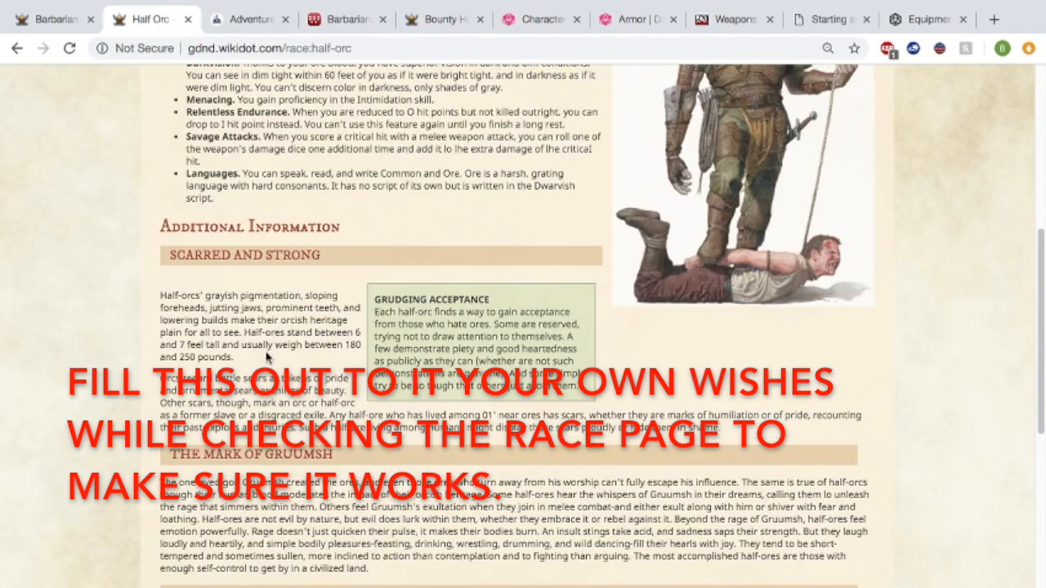
{"action": "key", "text": "ctrl+Tab"}
{"action": "type", "text": "230"}
{"action": "key", "text": "Tab"}
{"action": "type", "text": "Brown"}
{"action": "left_click", "coordinate": [717, 511]}
{"action": "left_click", "coordinate": [66, 18]}
{"action": "left_click", "coordinate": [152, 18]}
{"action": "key", "text": "ctrl+Tab"}
{"action": "type", "text": "6'10\""}
Read the Bounty Hunter page's suggested personality traits, ideals, bonds and flaws.
{"action": "scroll", "coordinate": [621, 458], "scroll_direction": "down", "scroll_amount": 3}
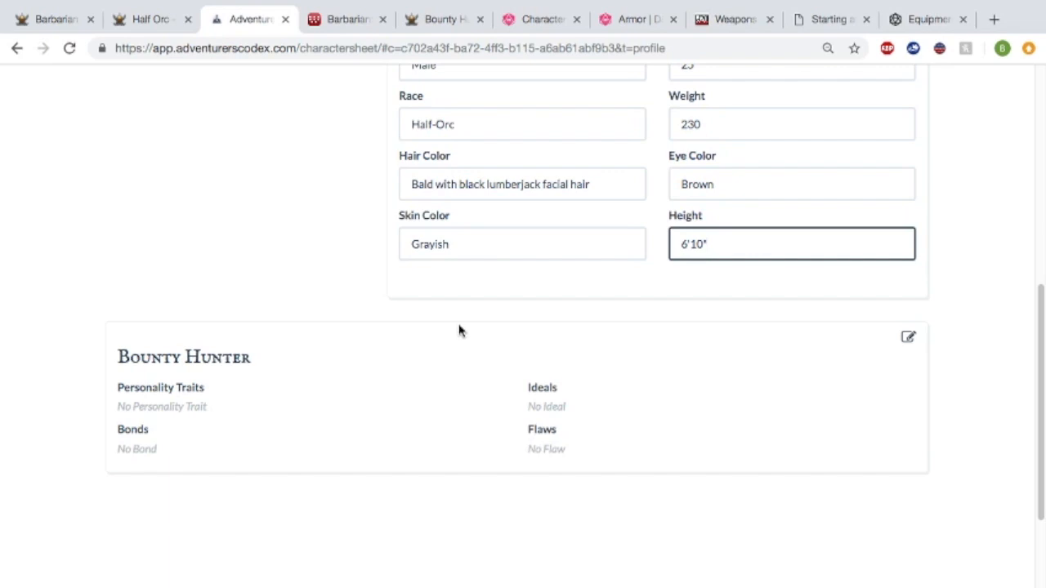
{"action": "left_click", "coordinate": [433, 21]}
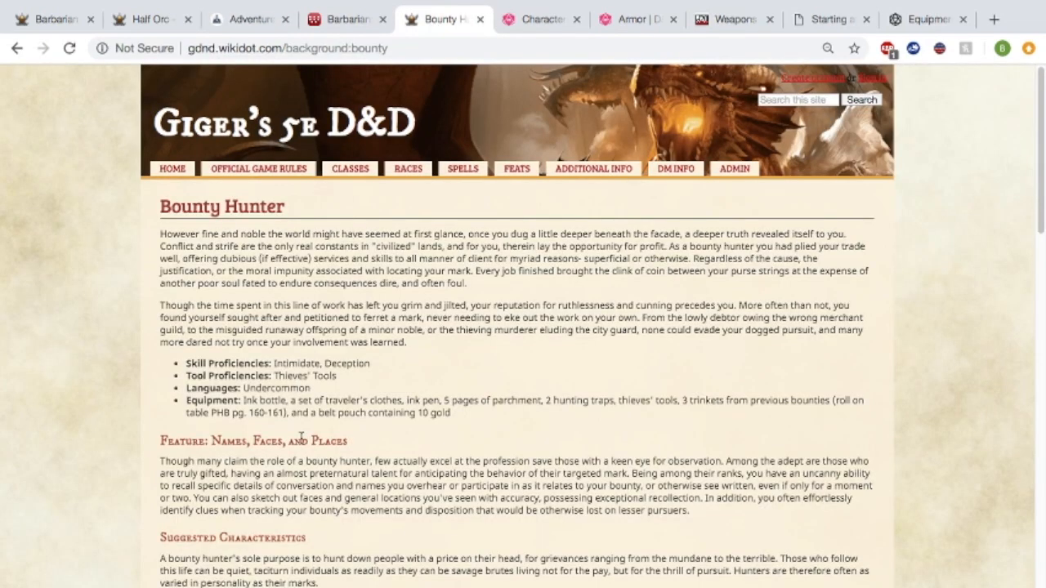
{"action": "scroll", "coordinate": [300, 439], "scroll_direction": "down", "scroll_amount": 1}
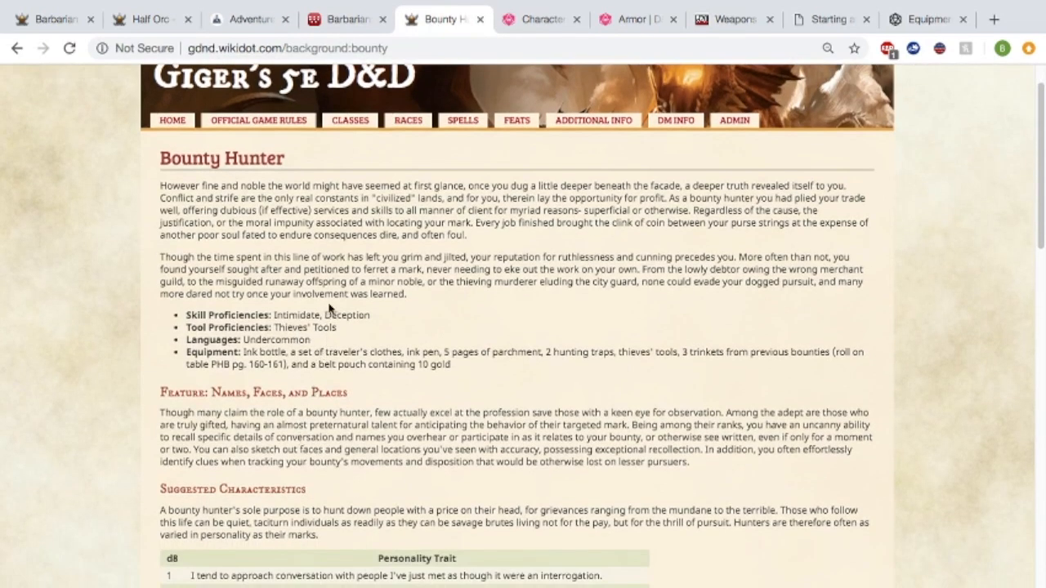
{"action": "scroll", "coordinate": [304, 272], "scroll_direction": "down", "scroll_amount": 5}
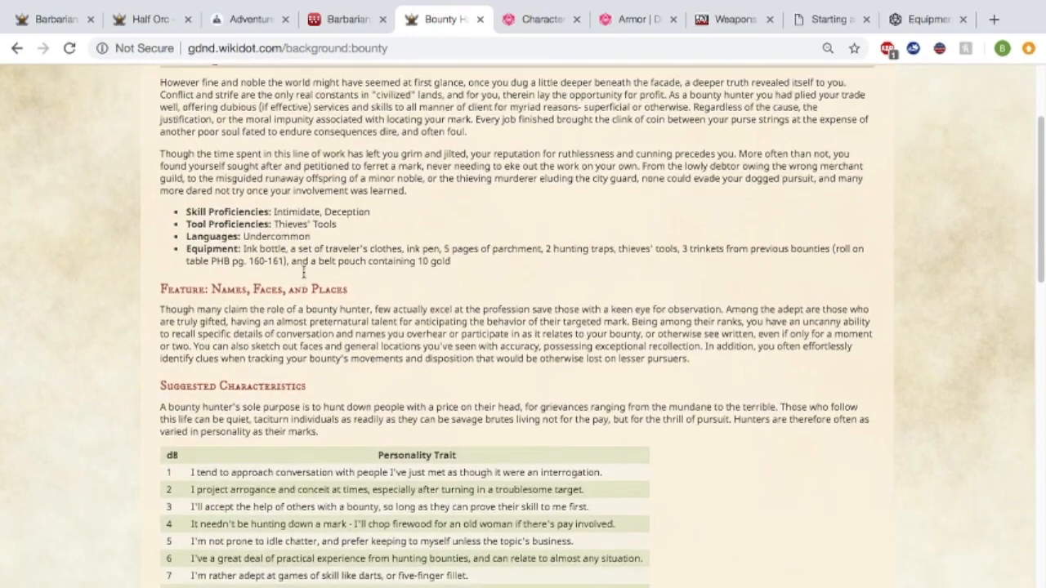
{"action": "scroll", "coordinate": [303, 272], "scroll_direction": "down", "scroll_amount": 3}
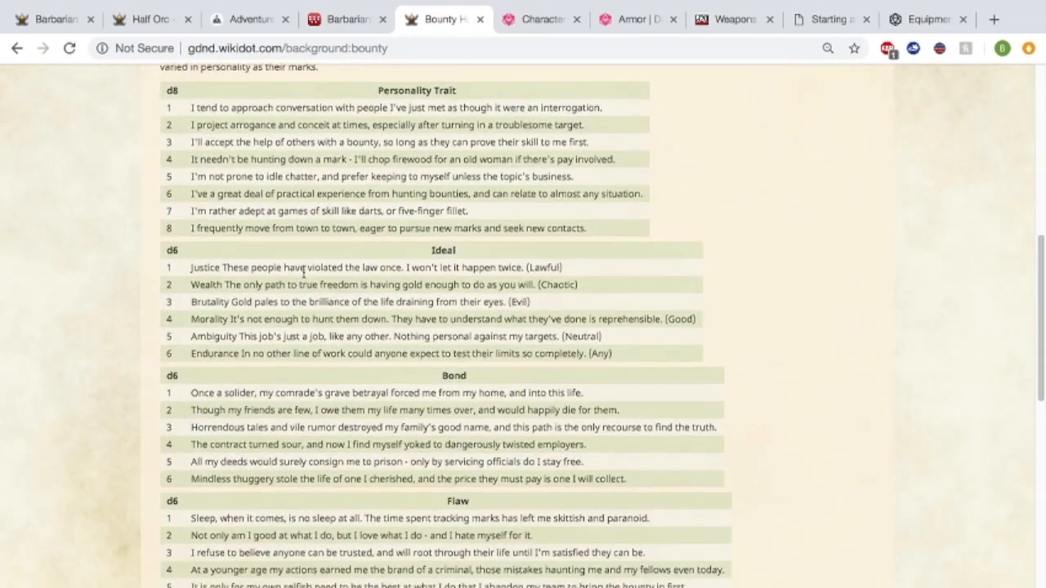
{"action": "scroll", "coordinate": [304, 272], "scroll_direction": "up", "scroll_amount": 1}
{"action": "scroll", "coordinate": [304, 272], "scroll_direction": "up", "scroll_amount": 1}
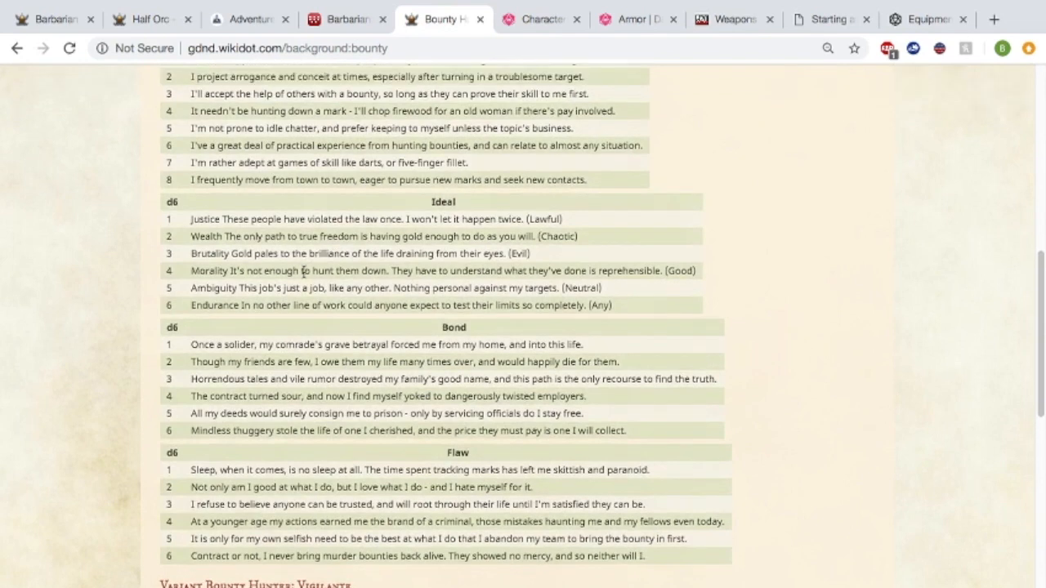
{"action": "scroll", "coordinate": [302, 272], "scroll_direction": "up", "scroll_amount": 2}
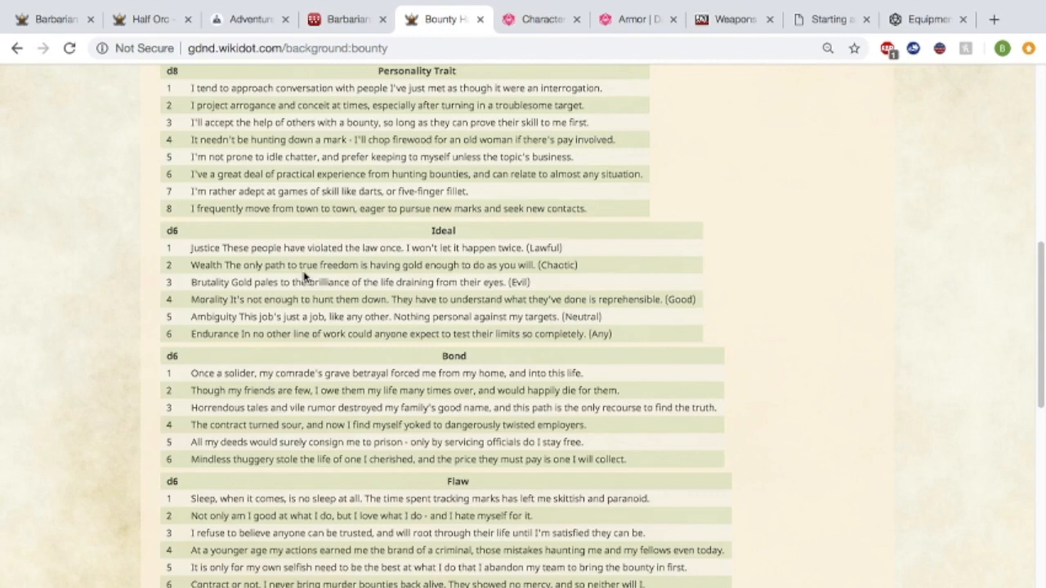
{"action": "scroll", "coordinate": [304, 276], "scroll_direction": "down", "scroll_amount": 1}
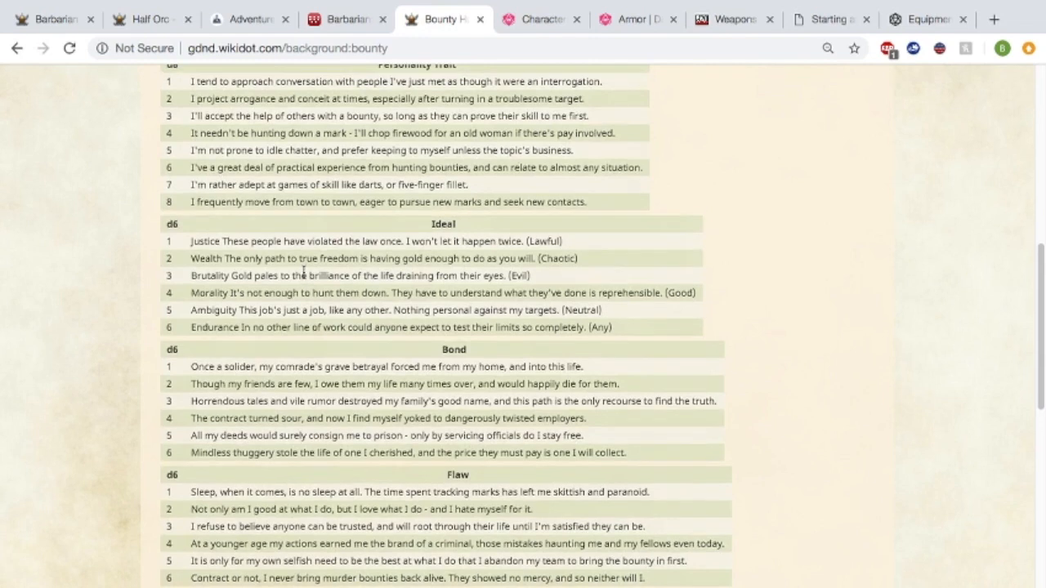
{"action": "scroll", "coordinate": [304, 272], "scroll_direction": "up", "scroll_amount": 1}
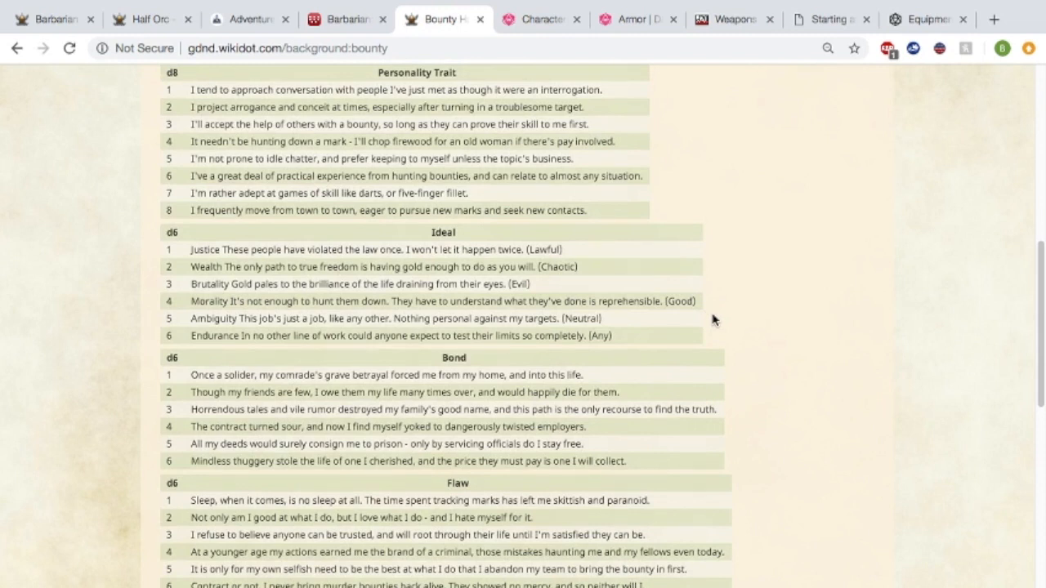
{"action": "scroll", "coordinate": [192, 196], "scroll_direction": "up", "scroll_amount": 1}
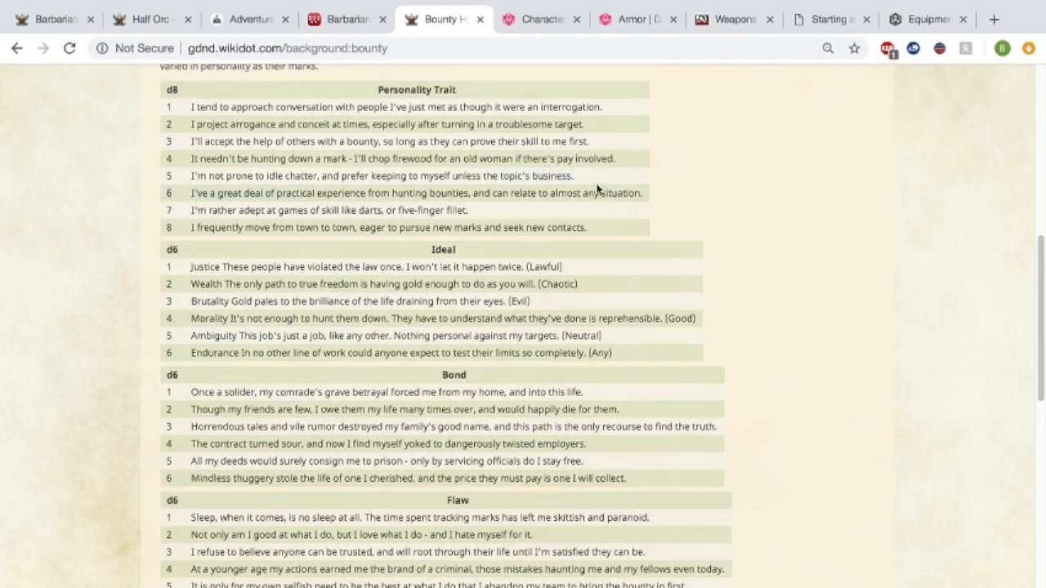
Fill the background's Personality Traits with the Bounty Hunter page's "I frequently move from town to town, eager to pursue new marks and seek new contacts.".
{"action": "triple_click", "coordinate": [636, 189]}
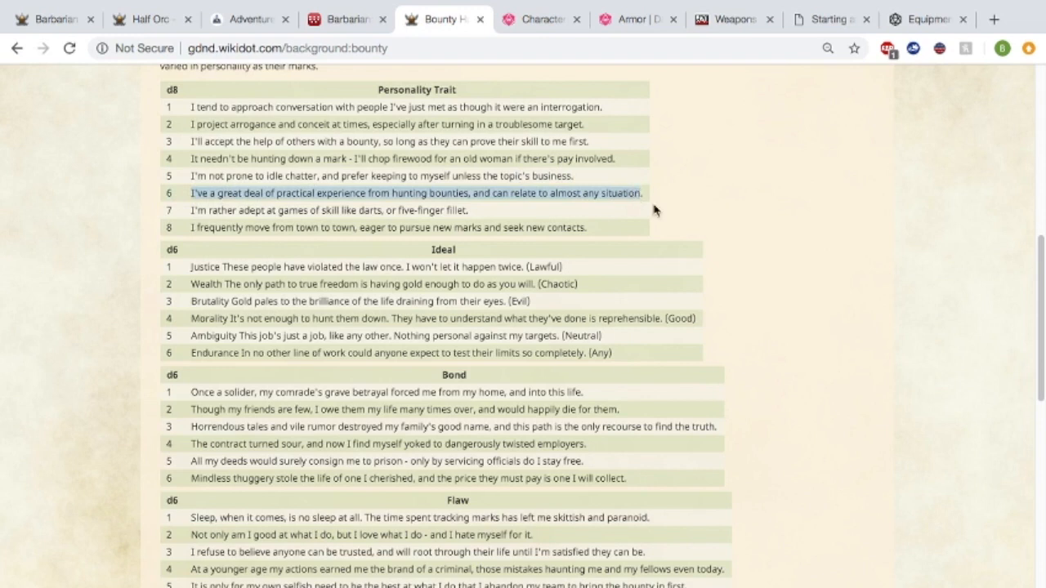
{"action": "left_click", "coordinate": [596, 233]}
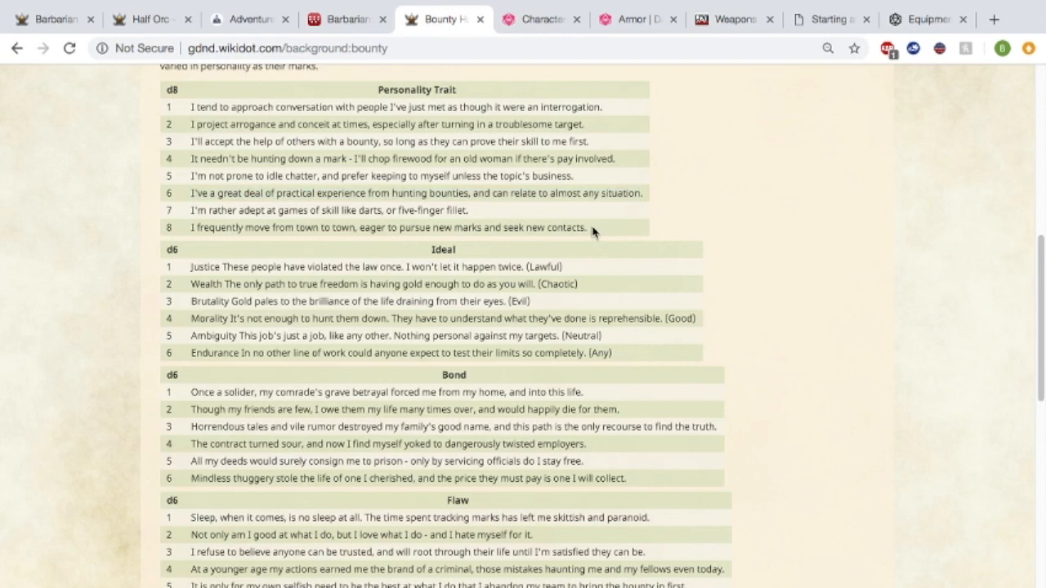
{"action": "left_click_drag", "start_coordinate": [590, 229], "coordinate": [190, 228]}
{"action": "key", "text": "ctrl+c"}
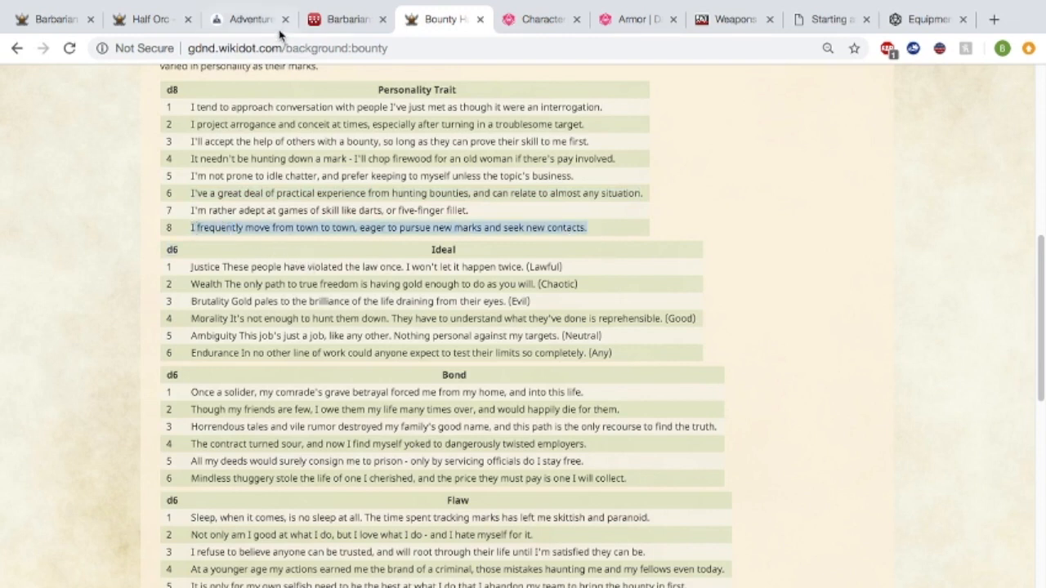
{"action": "left_click", "coordinate": [253, 20]}
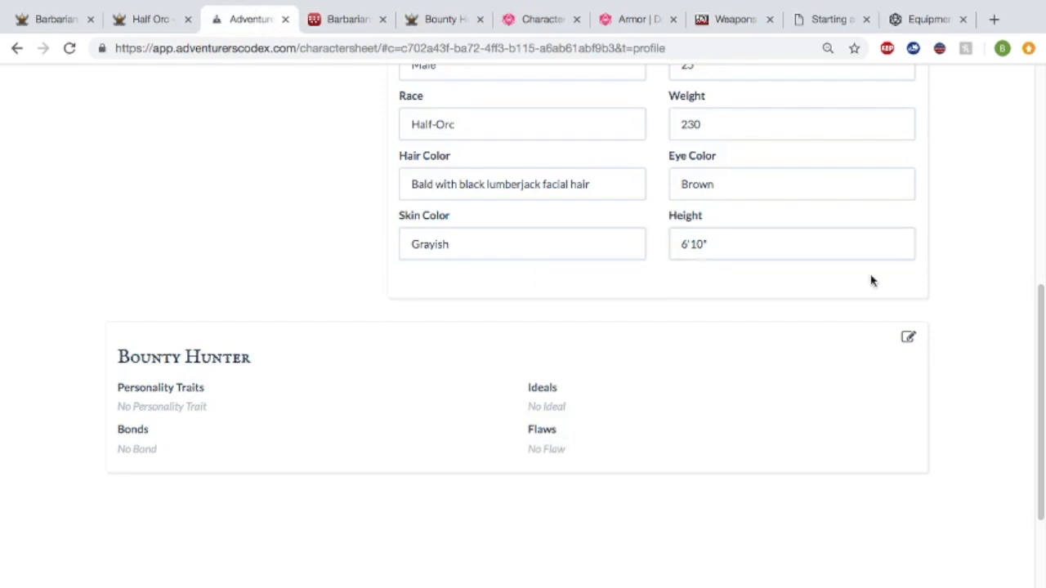
{"action": "left_click", "coordinate": [908, 337]}
{"action": "left_click", "coordinate": [270, 470]}
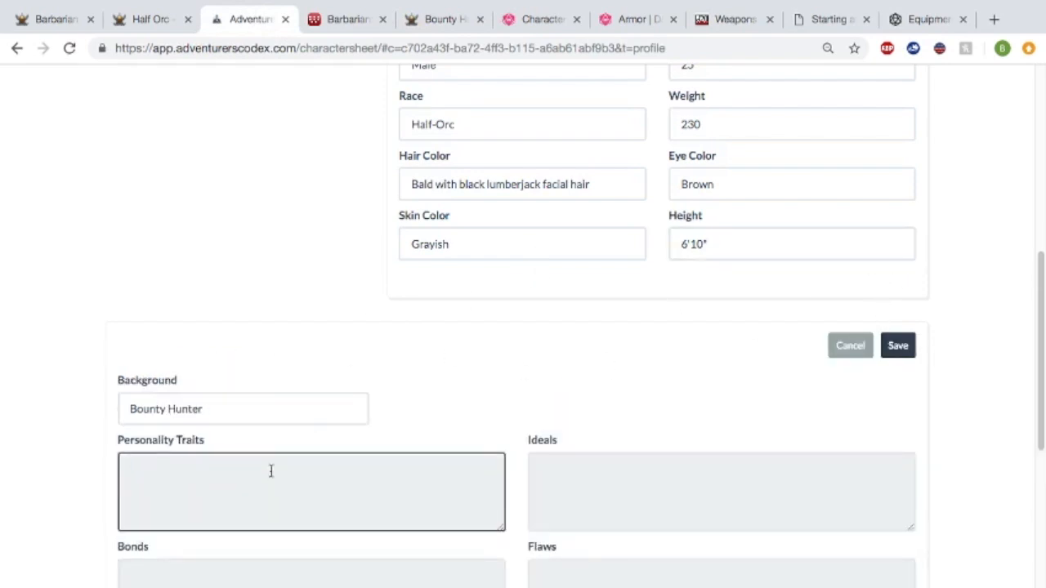
{"action": "key", "text": "ctrl+v"}
{"action": "scroll", "coordinate": [307, 495], "scroll_direction": "down", "scroll_amount": 1}
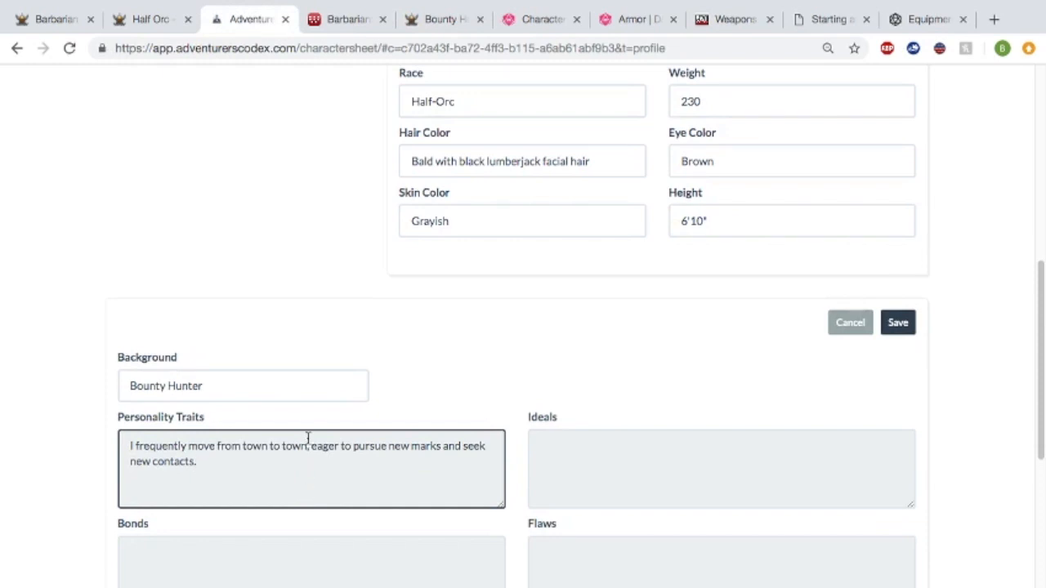
Place the Bounty Hunter page directly beside the character sheet among the open pages and compare its listed ideals.
{"action": "left_click", "coordinate": [341, 19]}
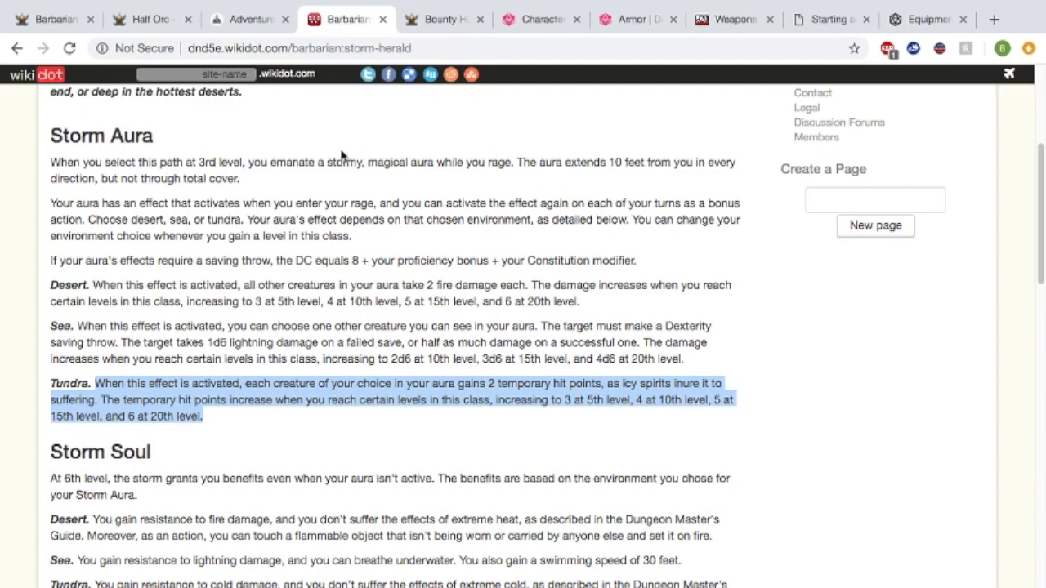
{"action": "left_click_drag", "start_coordinate": [460, 24], "coordinate": [338, 19]}
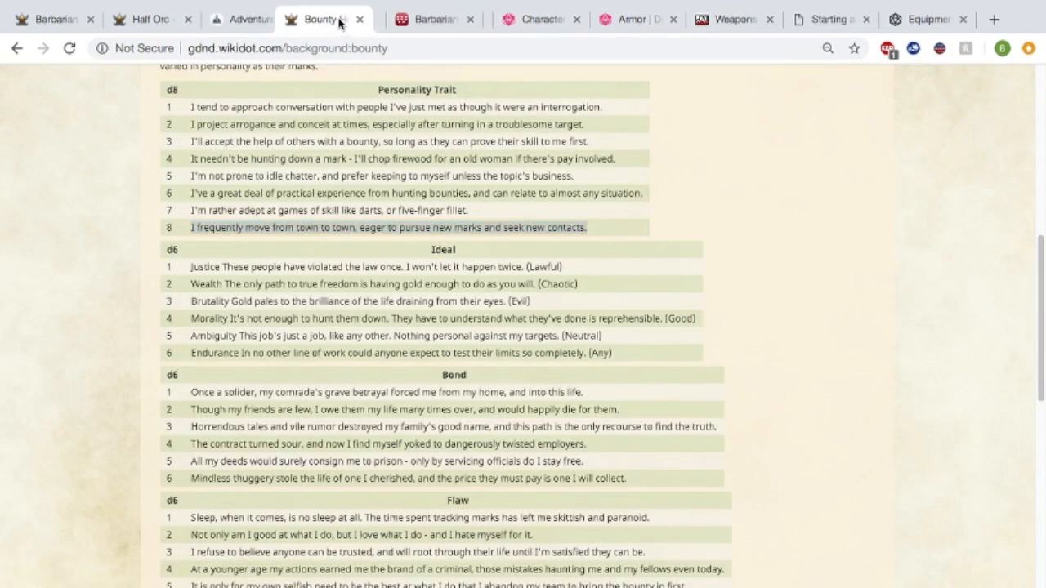
{"action": "left_click", "coordinate": [813, 297]}
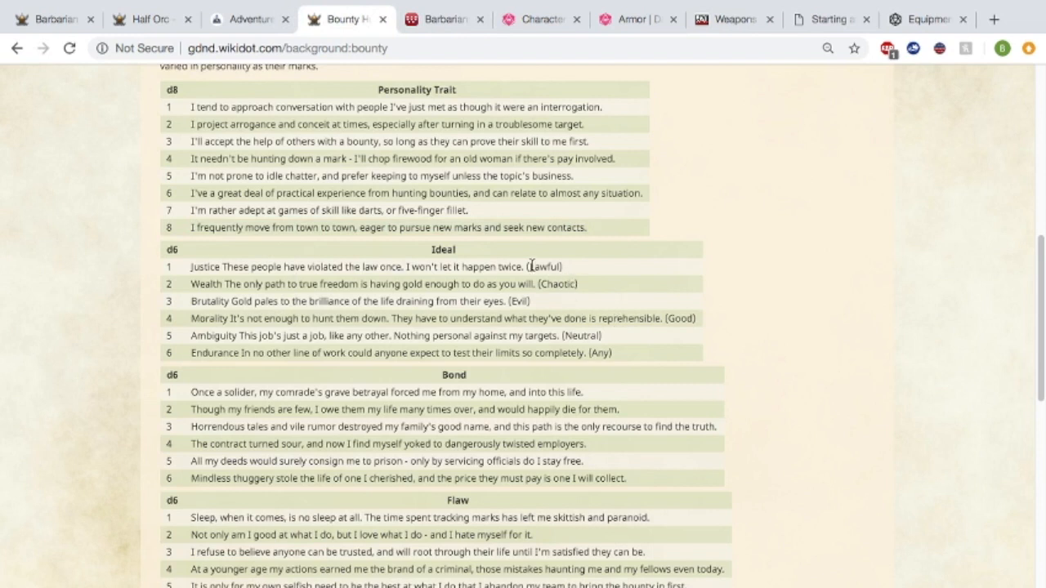
{"action": "left_click_drag", "start_coordinate": [525, 266], "coordinate": [569, 275]}
{"action": "left_click", "coordinate": [585, 287]}
{"action": "left_click_drag", "start_coordinate": [192, 352], "coordinate": [583, 353]}
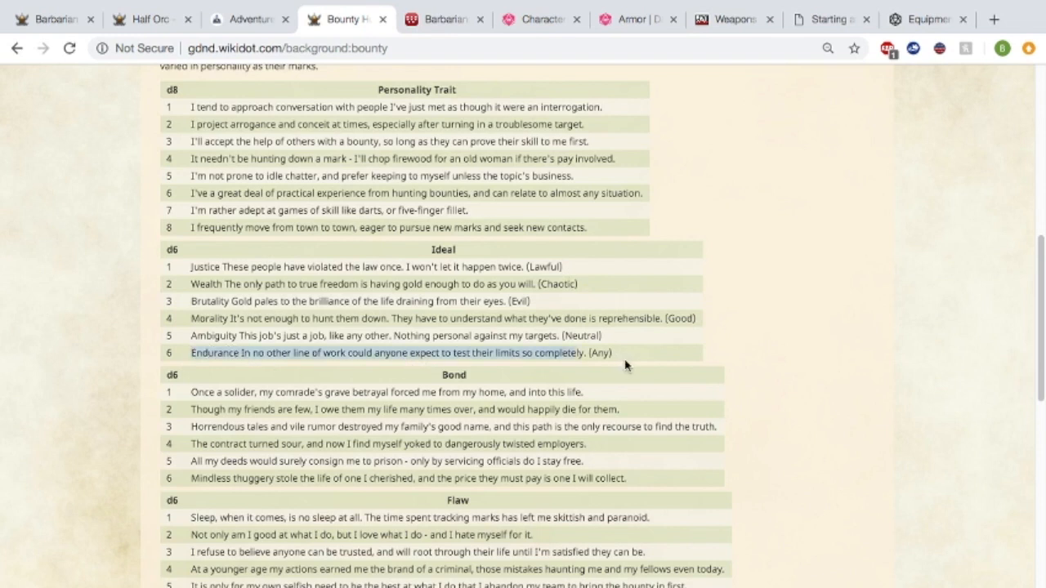
{"action": "left_click", "coordinate": [139, 369]}
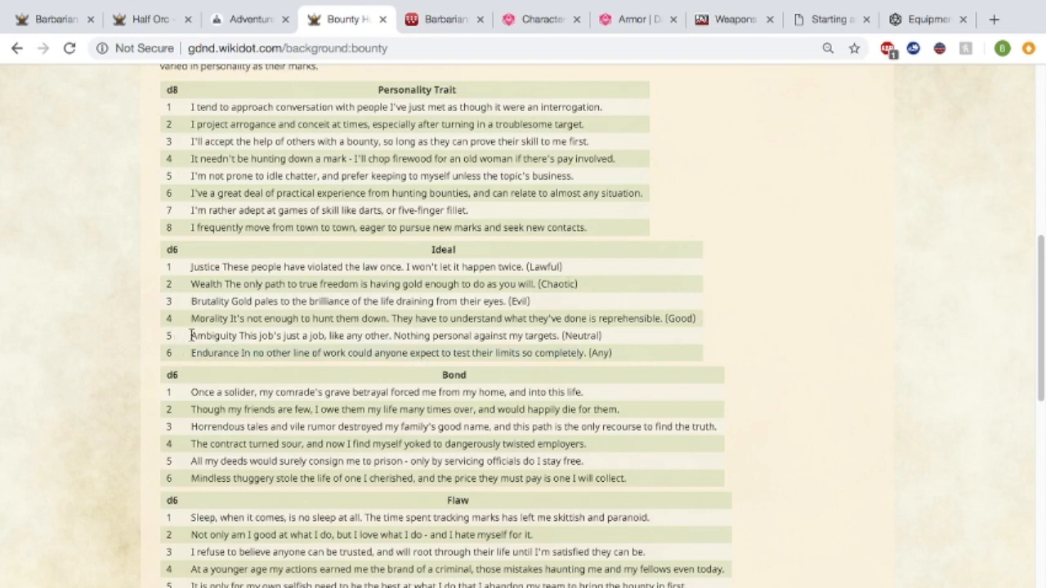
Fill Ideals with the Bounty Hunter page's "Ambiguity This job's just a job, like any other. Nothing personal against my targets.".
{"action": "left_click_drag", "start_coordinate": [531, 331], "coordinate": [556, 333]}
{"action": "key", "text": "ctrl+c"}
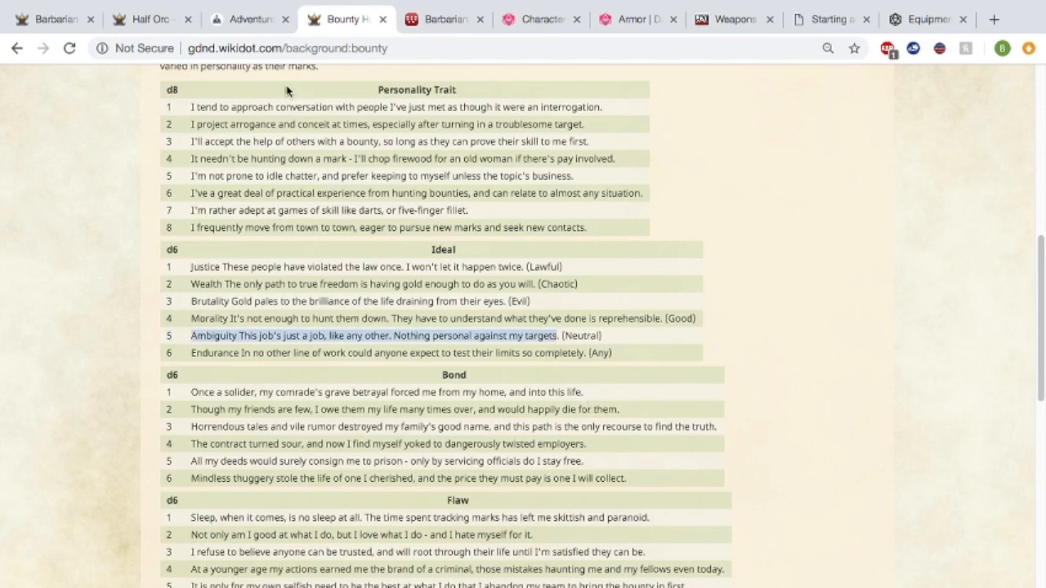
{"action": "left_click", "coordinate": [251, 21]}
{"action": "left_click", "coordinate": [868, 444]}
{"action": "key", "text": "ctrl+v"}
{"action": "type", "text": "."}
{"action": "scroll", "coordinate": [812, 455], "scroll_direction": "down", "scroll_amount": 1}
{"action": "scroll", "coordinate": [812, 455], "scroll_direction": "up", "scroll_amount": 2}
{"action": "scroll", "coordinate": [522, 326], "scroll_direction": "up", "scroll_amount": 4}
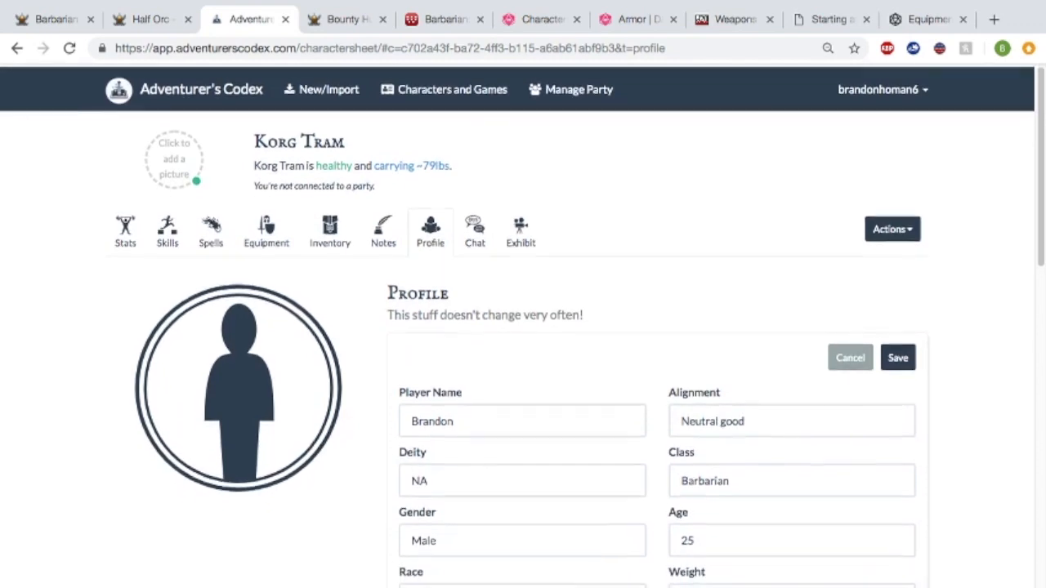
Fill Bonds with the Bounty Hunter page's "Once a solider, my comrade's grave betrayal forced me from my home, and into this life.".
{"action": "scroll", "coordinate": [522, 326], "scroll_direction": "down", "scroll_amount": 7}
{"action": "left_click", "coordinate": [322, 357]}
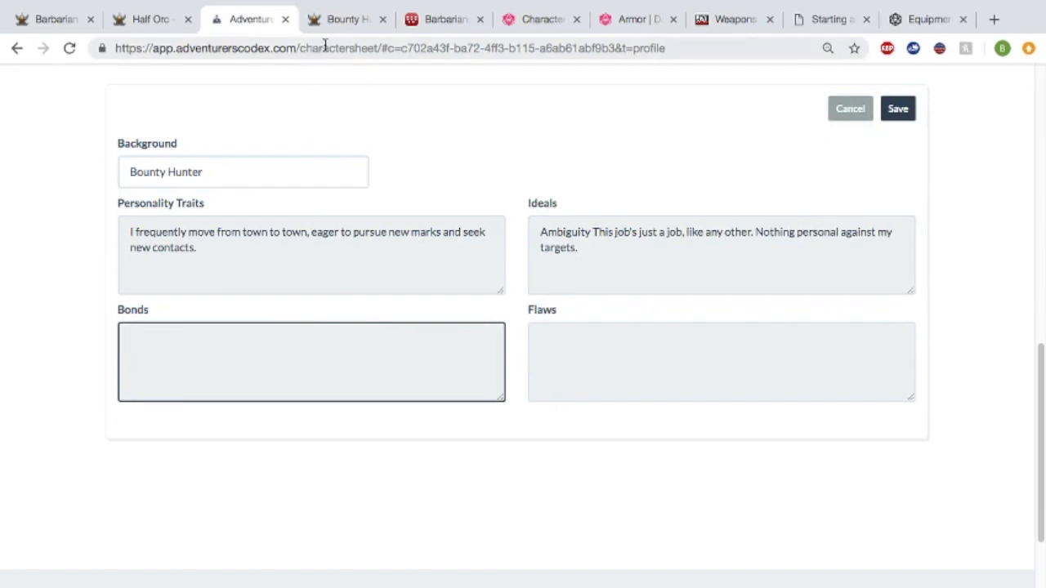
{"action": "left_click", "coordinate": [334, 23]}
{"action": "scroll", "coordinate": [282, 307], "scroll_direction": "down", "scroll_amount": 3}
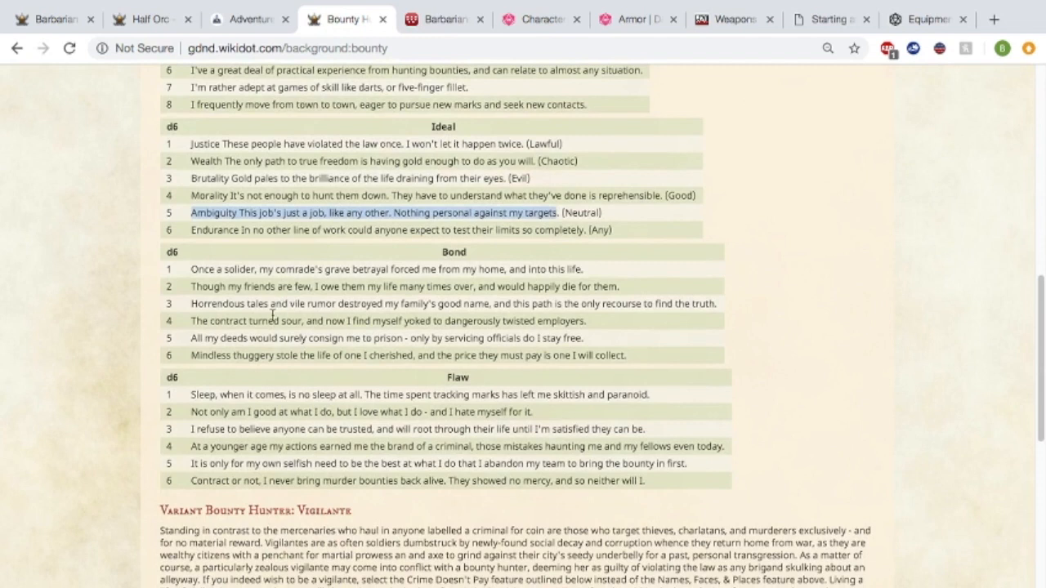
{"action": "left_click_drag", "start_coordinate": [190, 268], "coordinate": [592, 271]}
{"action": "key", "text": "ctrl+c"}
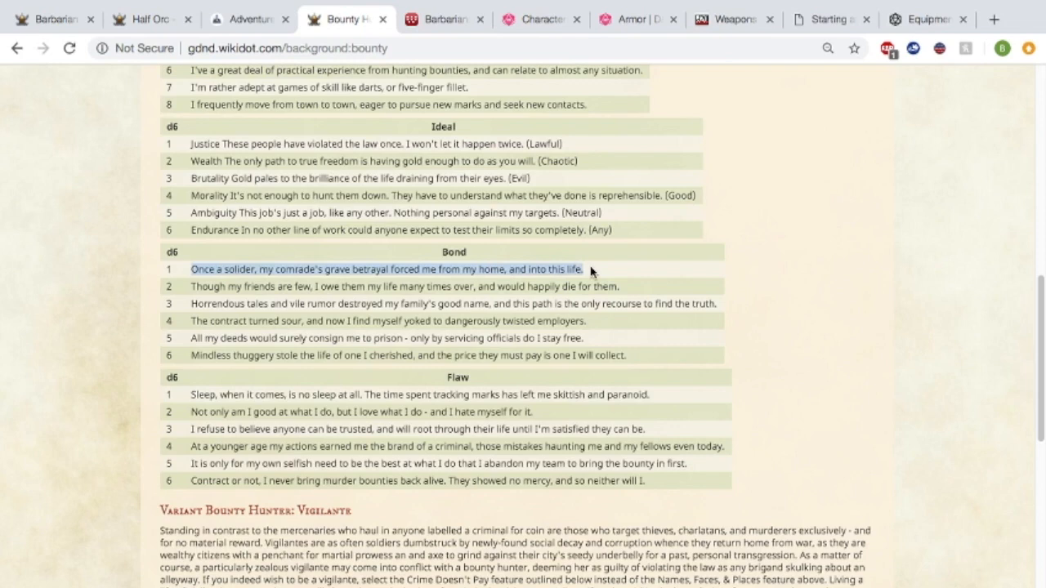
{"action": "left_click", "coordinate": [255, 25]}
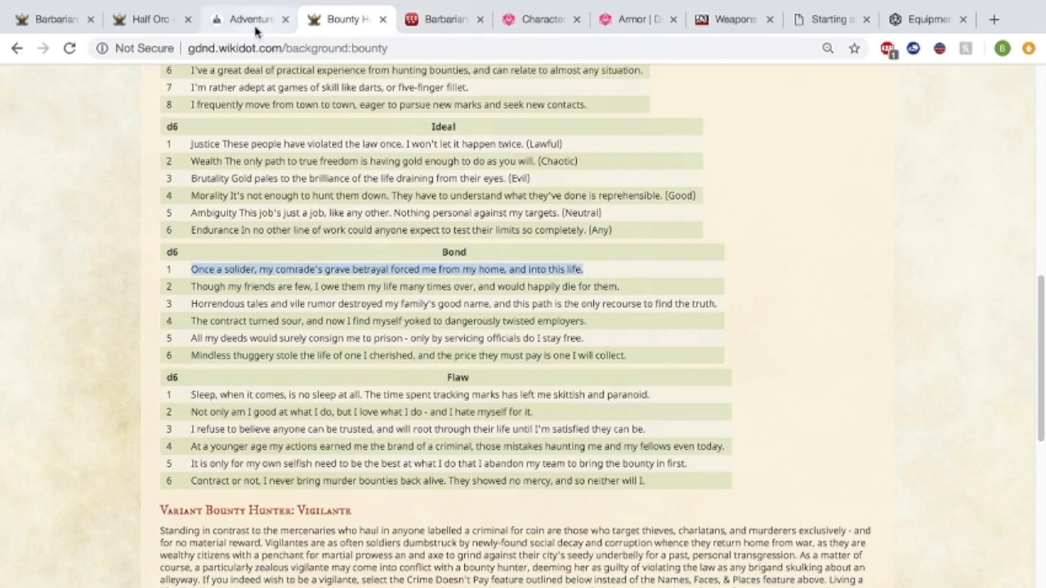
{"action": "key", "text": "ctrl+v"}
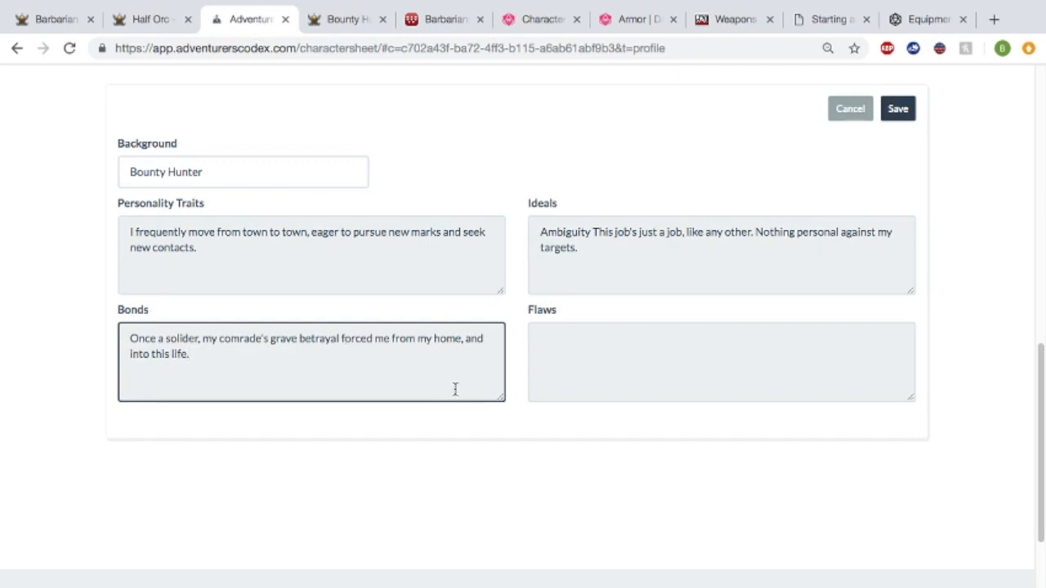
Fill Flaws with the Bounty Hunter page's fourth flaw, starting "At a younger age my actions earned me the brand of a criminal", and save the background.
{"action": "left_click", "coordinate": [567, 346]}
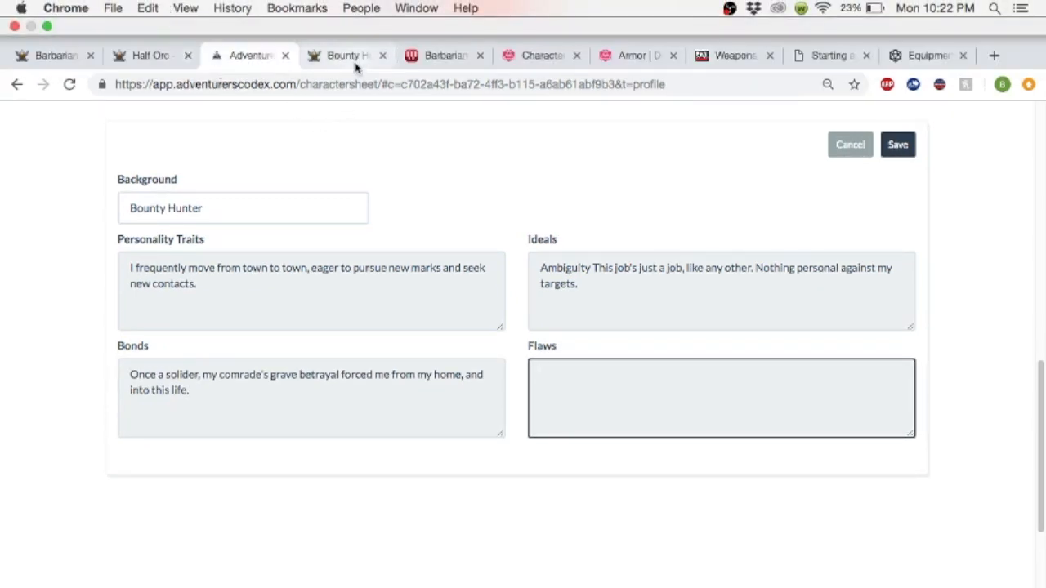
{"action": "left_click", "coordinate": [356, 65]}
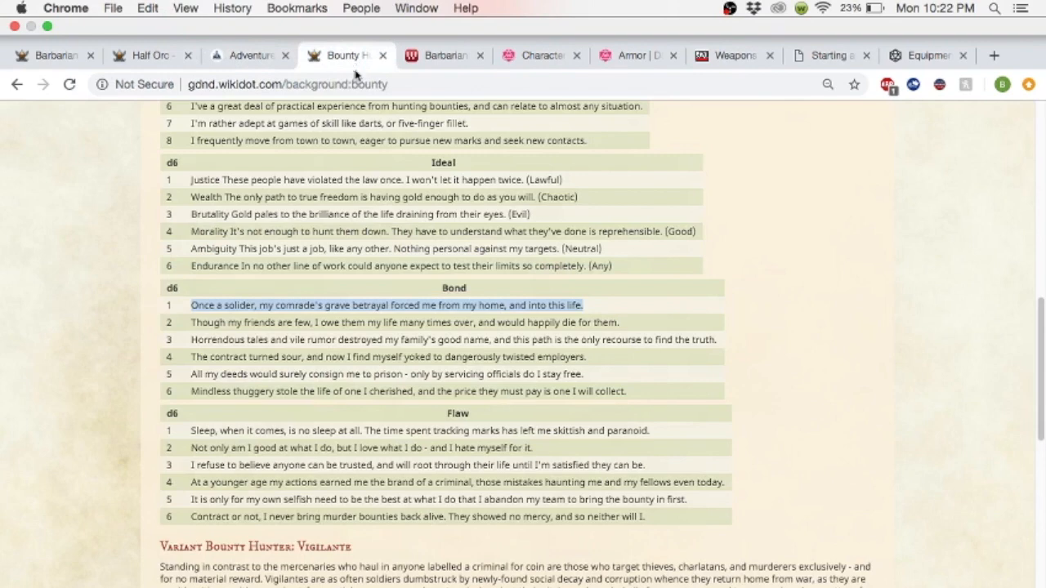
{"action": "scroll", "coordinate": [190, 354], "scroll_direction": "down", "scroll_amount": 5}
{"action": "left_click_drag", "start_coordinate": [190, 354], "coordinate": [727, 359]}
{"action": "key", "text": "ctrl+c"}
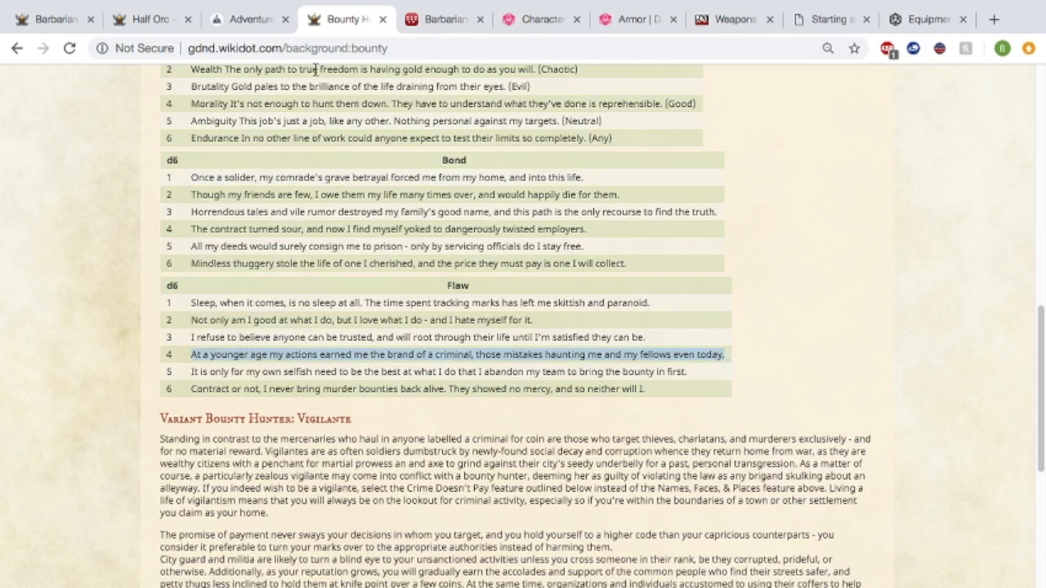
{"action": "left_click", "coordinate": [245, 19]}
{"action": "key", "text": "ctrl+v"}
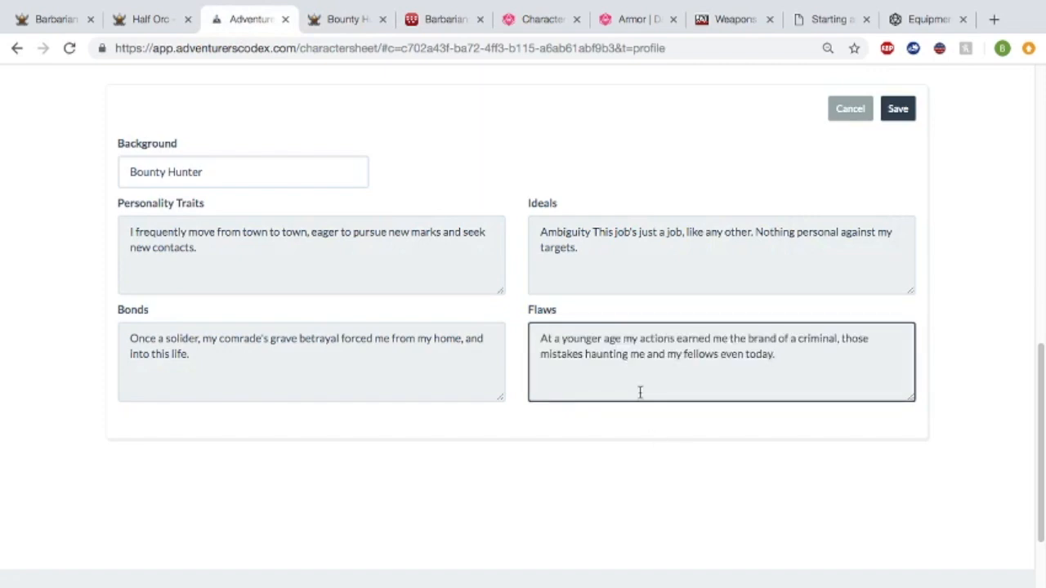
{"action": "scroll", "coordinate": [640, 392], "scroll_direction": "up", "scroll_amount": 2}
{"action": "left_click", "coordinate": [894, 233]}
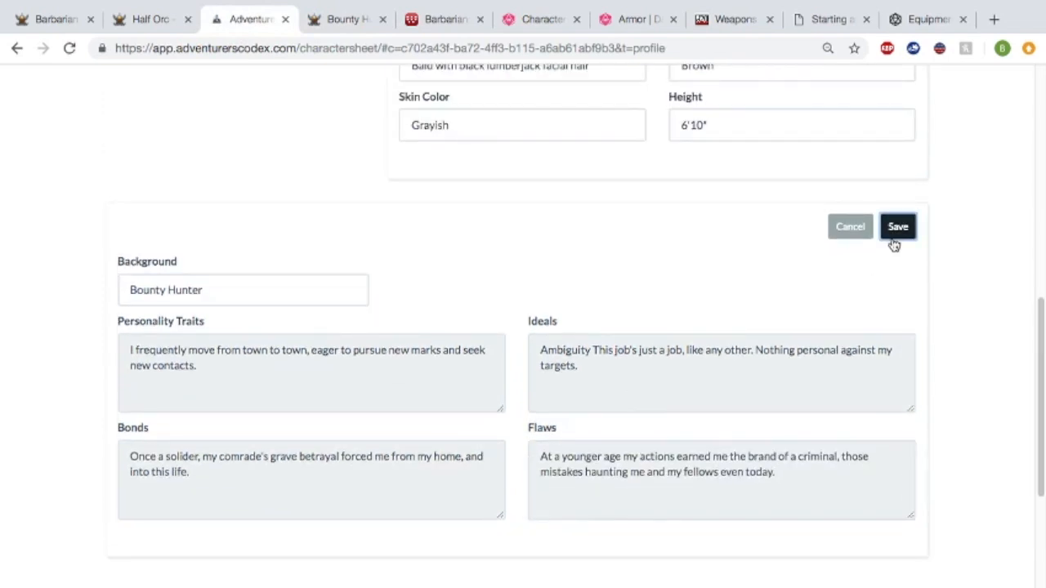
Review the finished character sheet's notes, profile, inventory, equipment, skills, hit points, ability scores and saving throws.
{"action": "scroll", "coordinate": [894, 275], "scroll_direction": "up", "scroll_amount": 7}
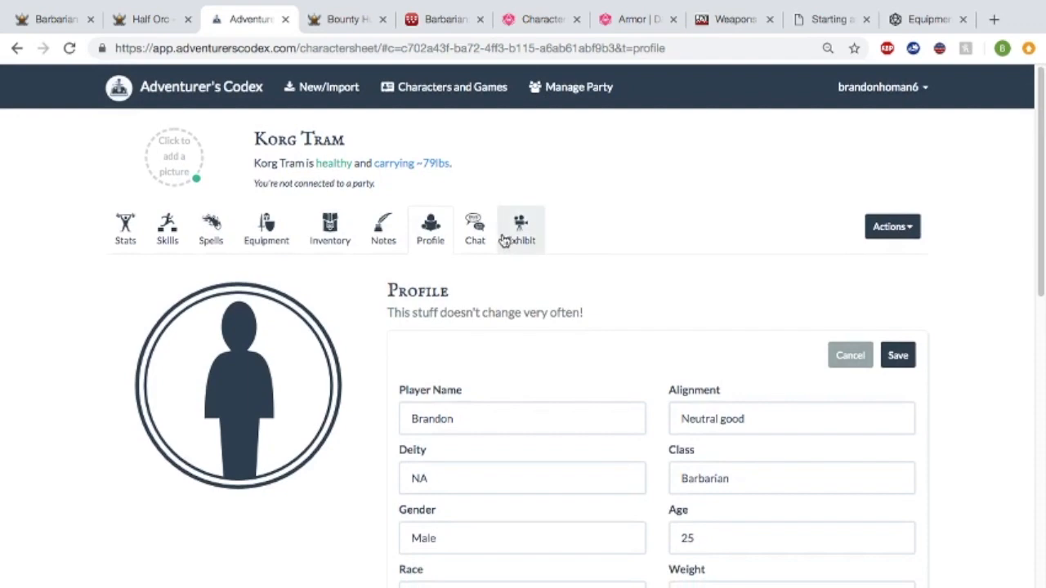
{"action": "left_click", "coordinate": [475, 230]}
{"action": "left_click", "coordinate": [392, 239]}
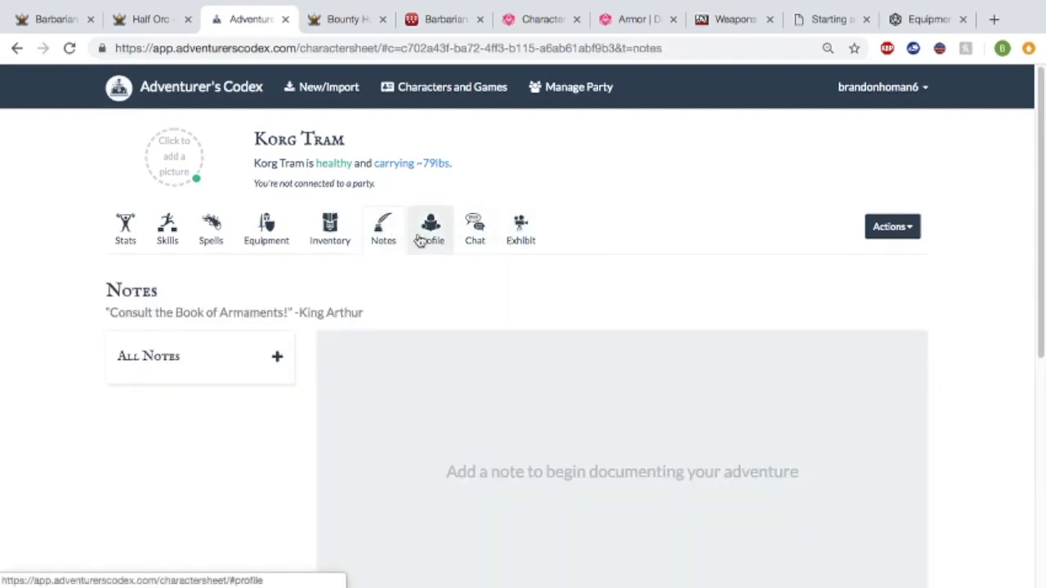
{"action": "left_click", "coordinate": [427, 236]}
{"action": "left_click", "coordinate": [335, 229]}
{"action": "left_click", "coordinate": [260, 224]}
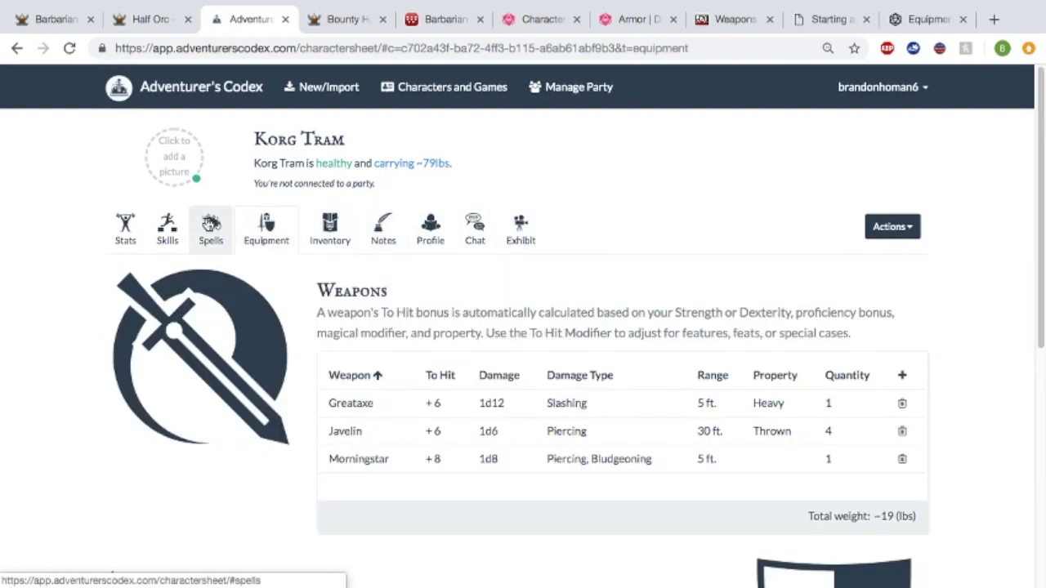
{"action": "left_click", "coordinate": [168, 227]}
{"action": "left_click", "coordinate": [125, 227]}
{"action": "scroll", "coordinate": [329, 231], "scroll_direction": "down", "scroll_amount": 3}
{"action": "scroll", "coordinate": [329, 231], "scroll_direction": "down", "scroll_amount": 5}
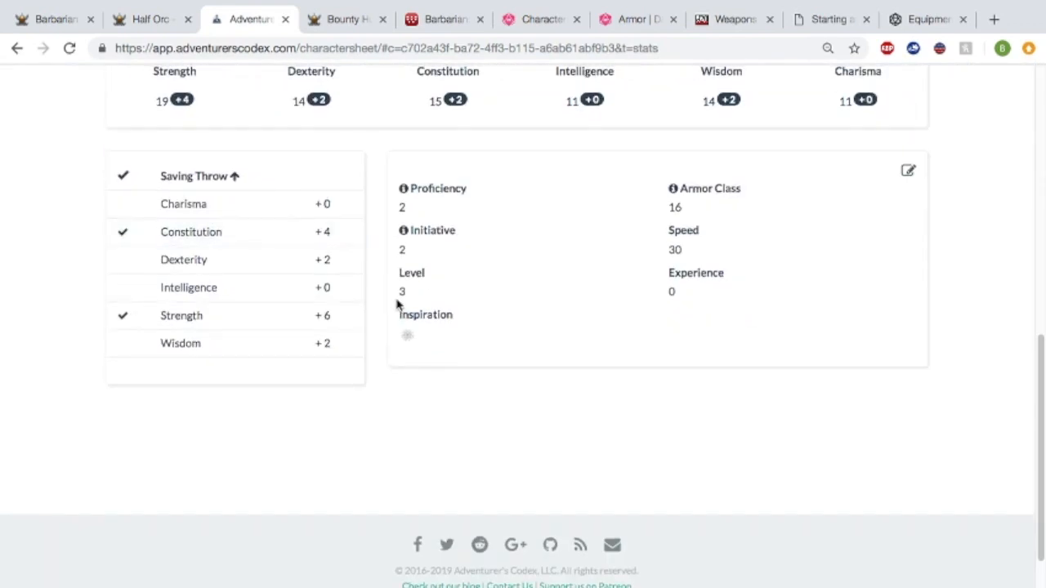
{"action": "scroll", "coordinate": [397, 299], "scroll_direction": "up", "scroll_amount": 3}
{"action": "scroll", "coordinate": [397, 299], "scroll_direction": "up", "scroll_amount": 3}
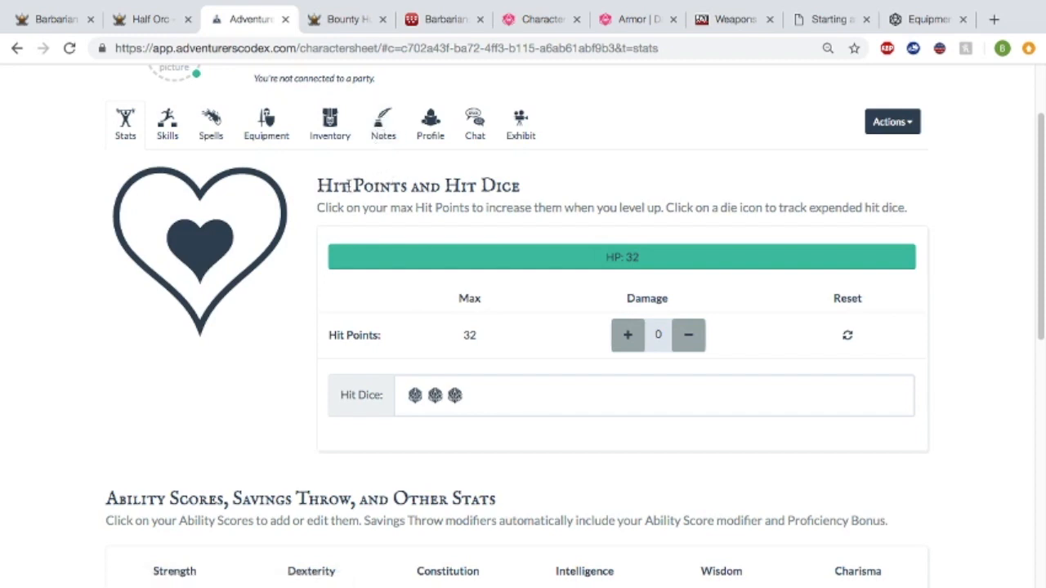
{"action": "scroll", "coordinate": [360, 196], "scroll_direction": "up", "scroll_amount": 2}
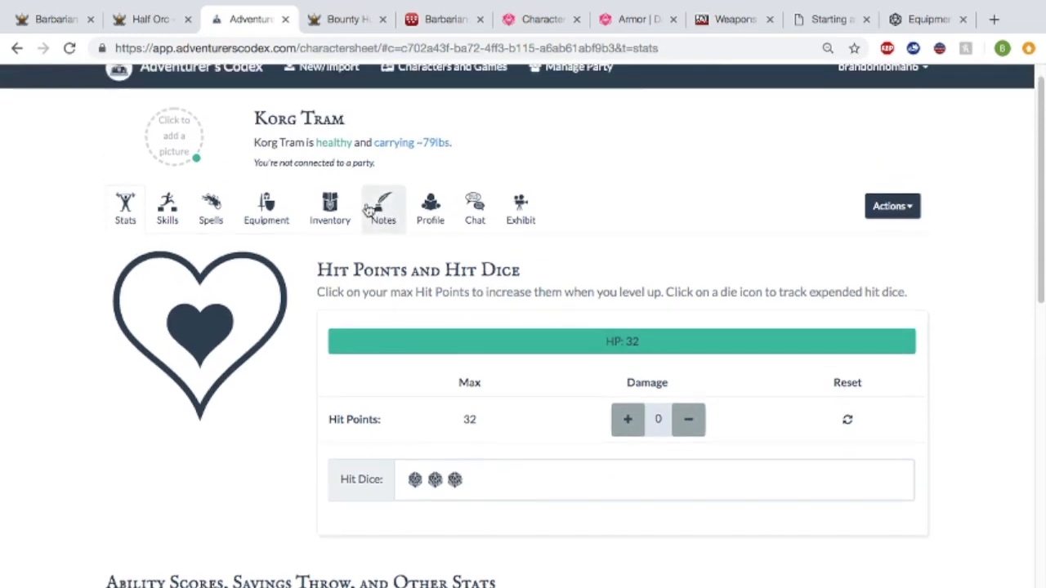